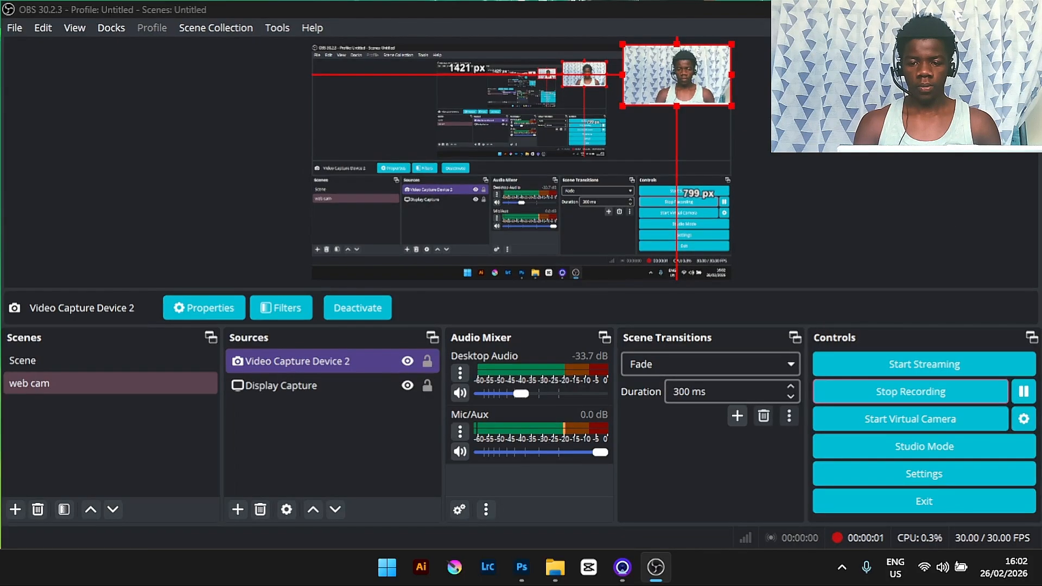
left_click(957, 13)
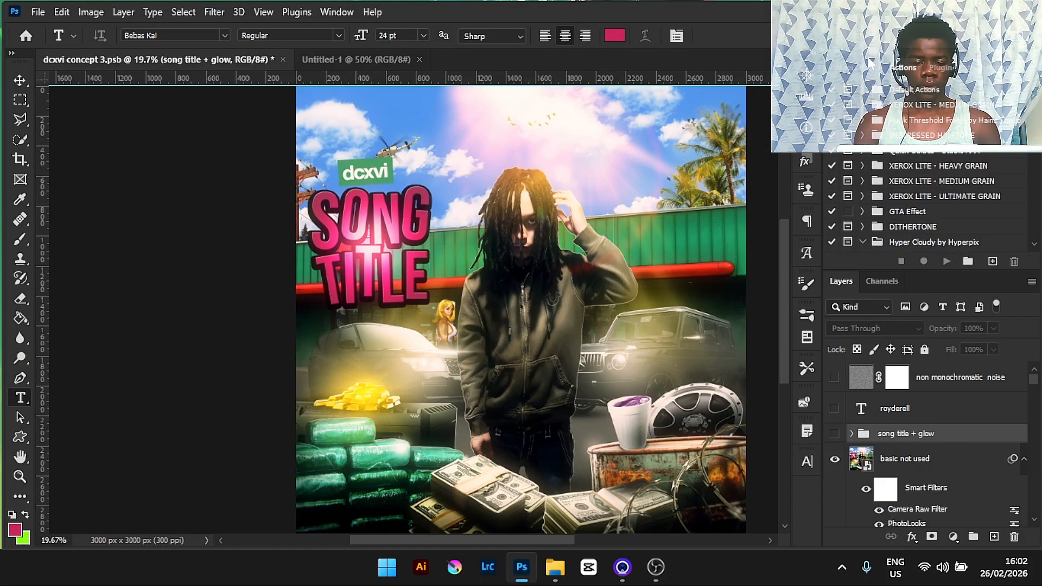
key("ctrl+minus")
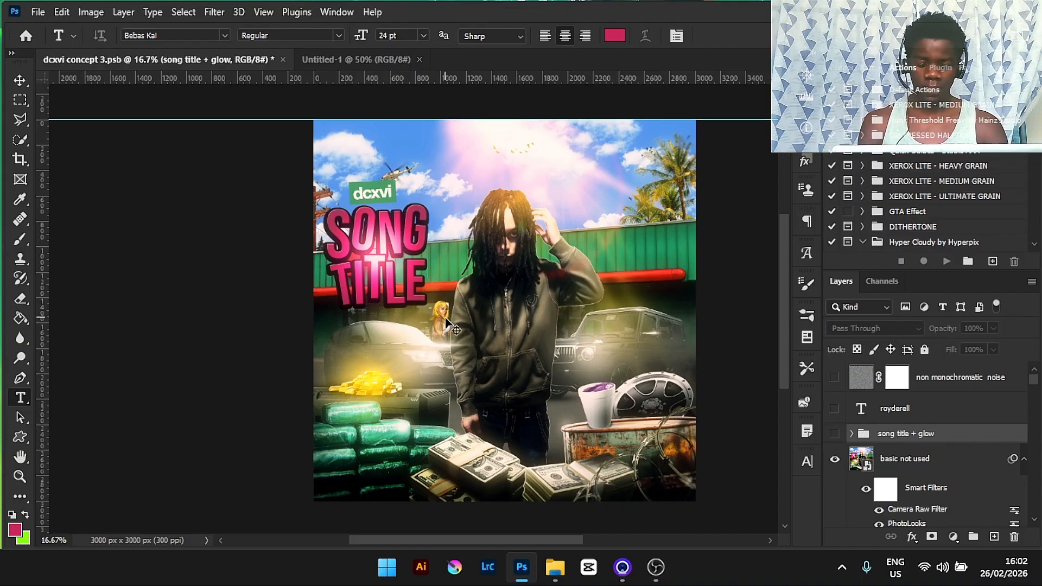
key("ctrl+plus")
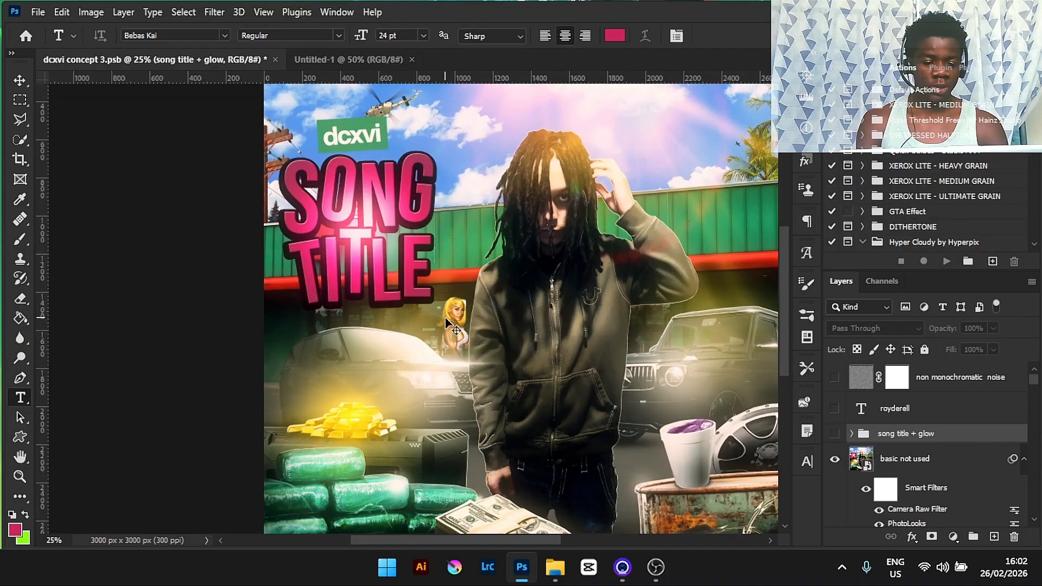
- Set the type tool's font to Bebas Neue Regular
left_click(226, 32)
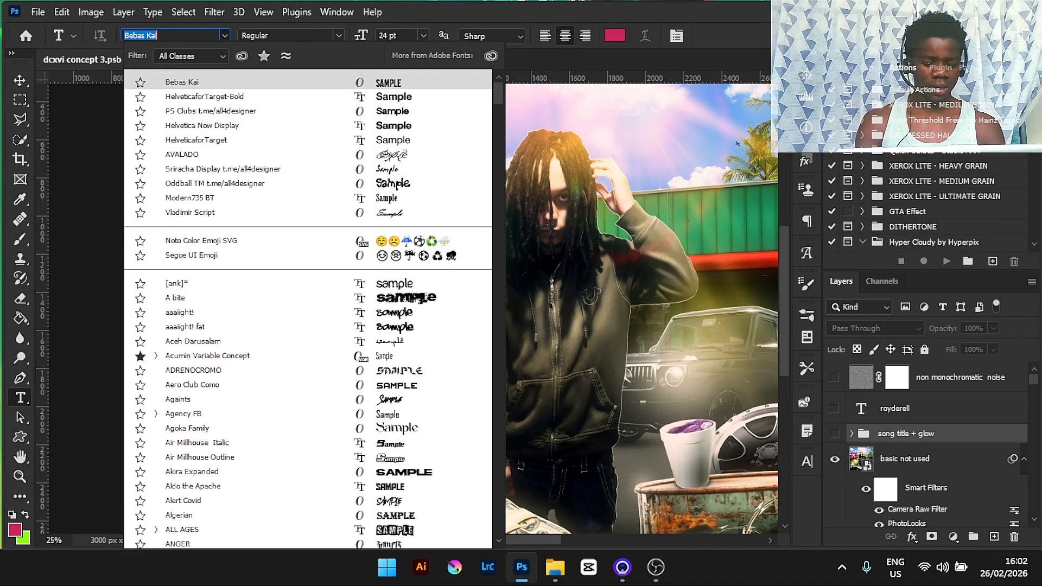
type("beba")
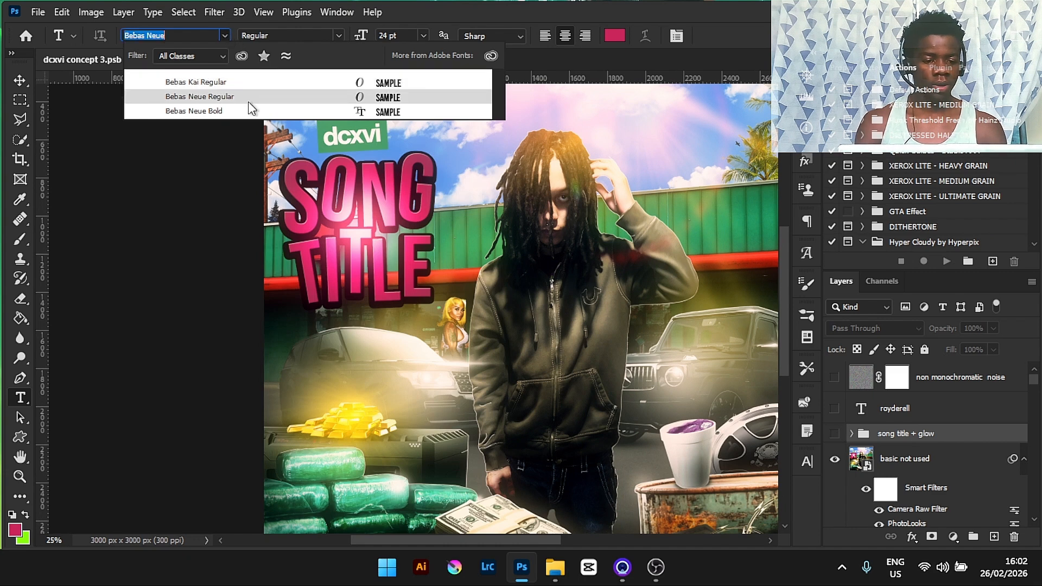
left_click(249, 102)
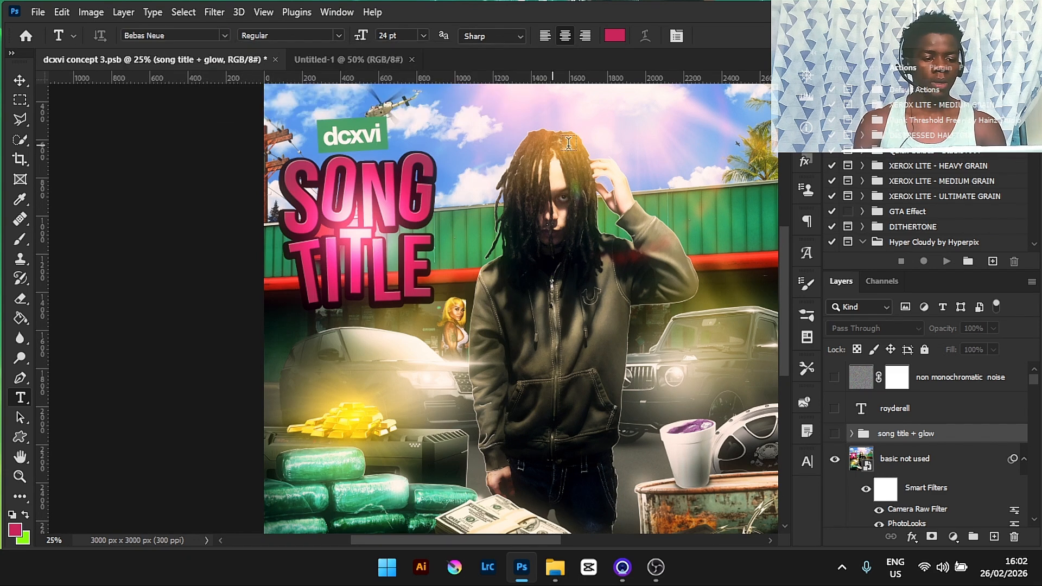
- Switch to the blank Untitled-1 document and set the text colour to 000000
left_click(363, 60)
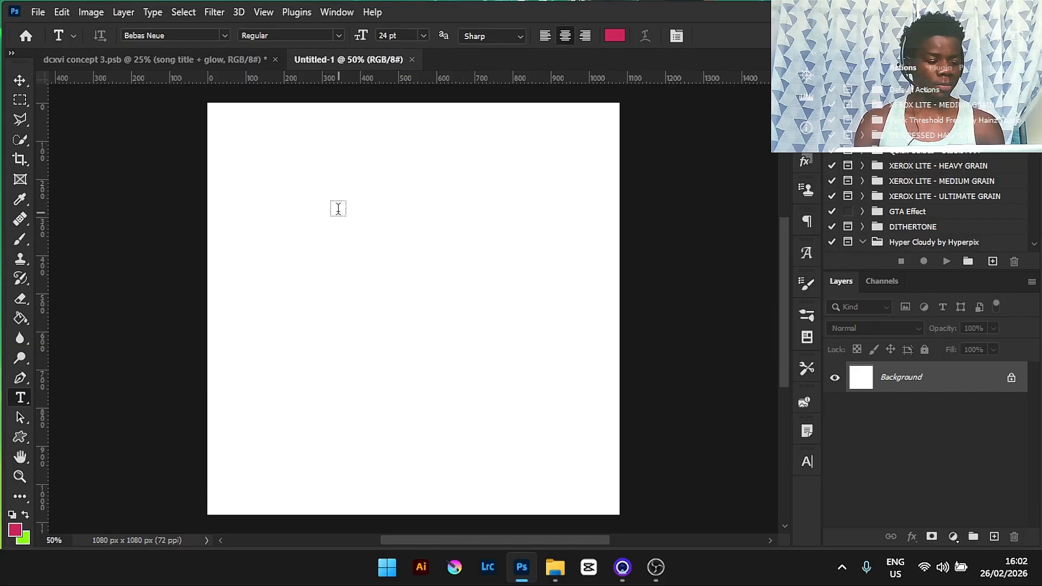
left_click(615, 36)
type("000000")
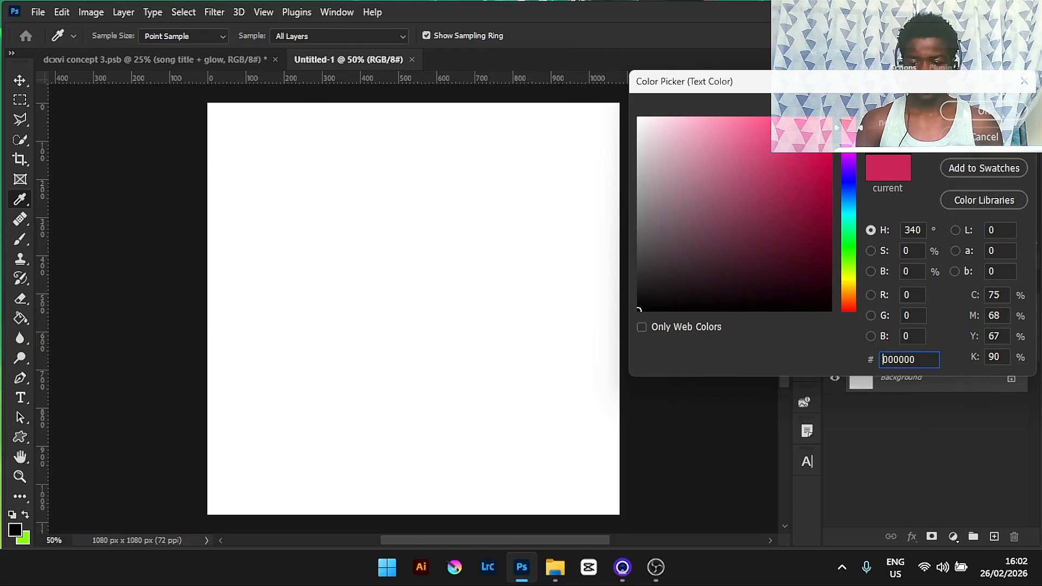
key("Return")
- Set the font size to 72 pt and place a placeholder text layer on the canvas
left_click(424, 36)
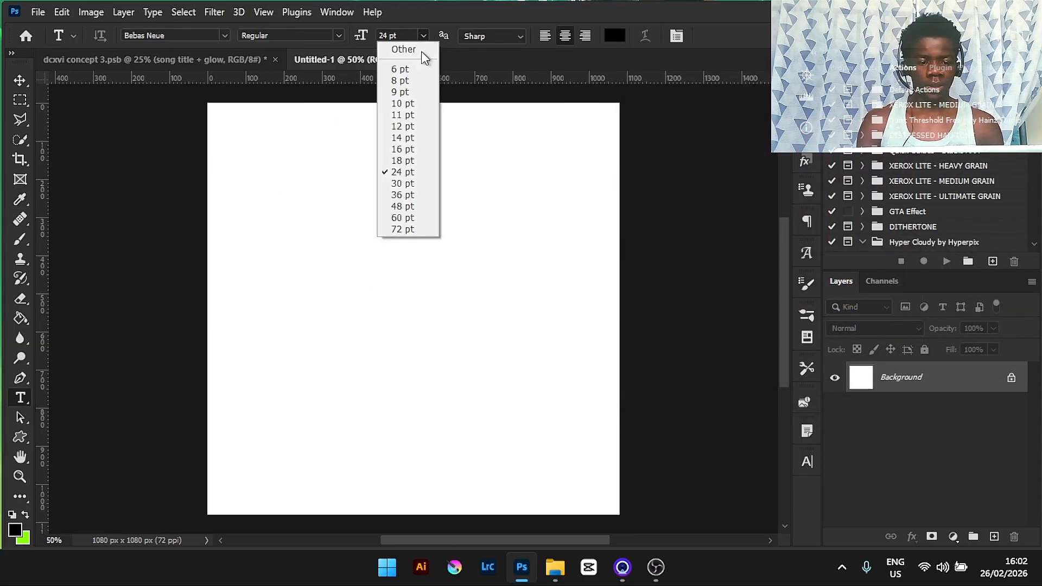
left_click(399, 227)
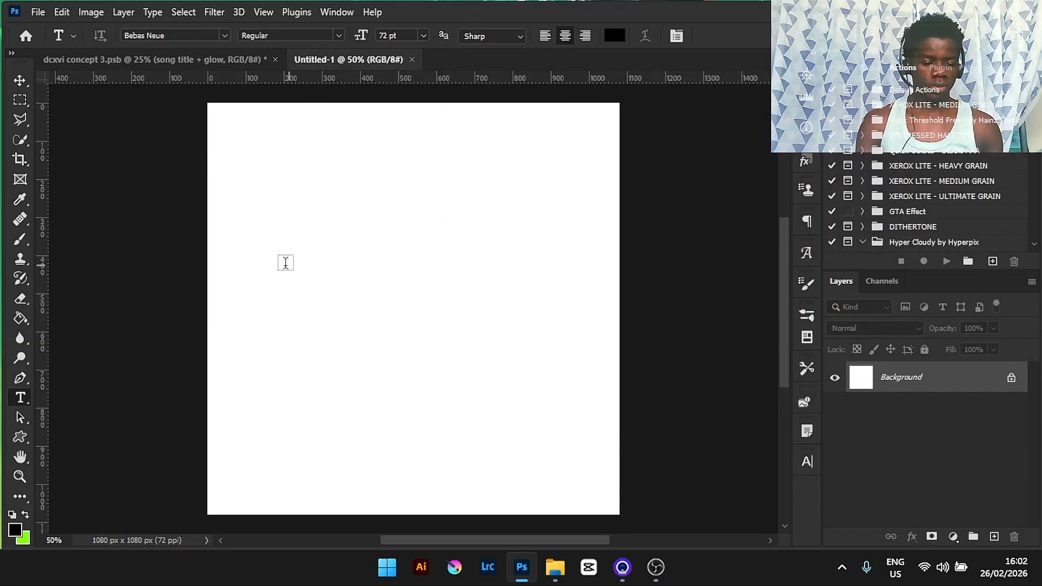
left_click(269, 261)
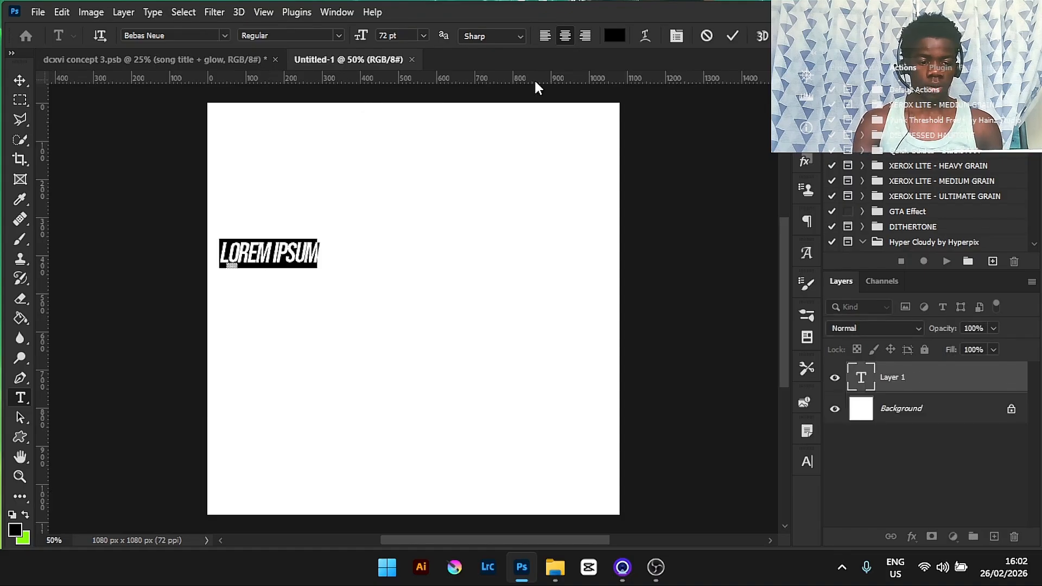
left_click(733, 36)
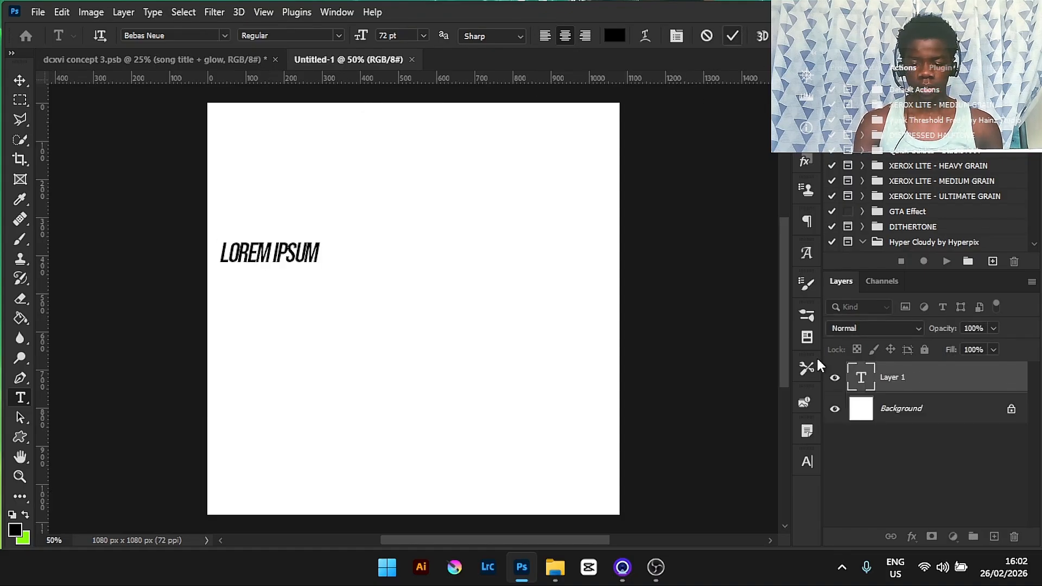
- Turn off faux italic and set the tracking to 0 for the text layer
left_click(803, 463)
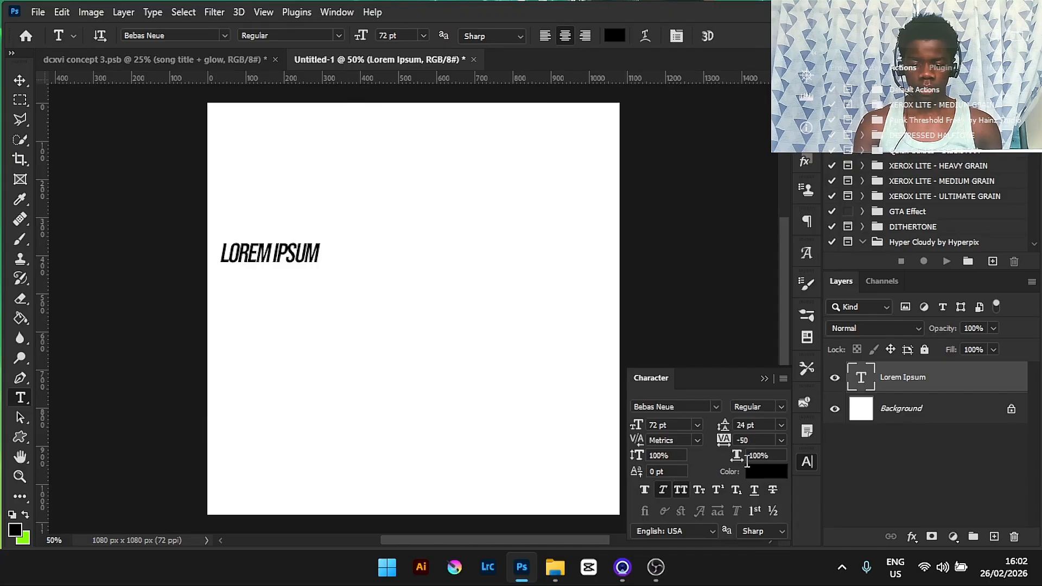
left_click(663, 488)
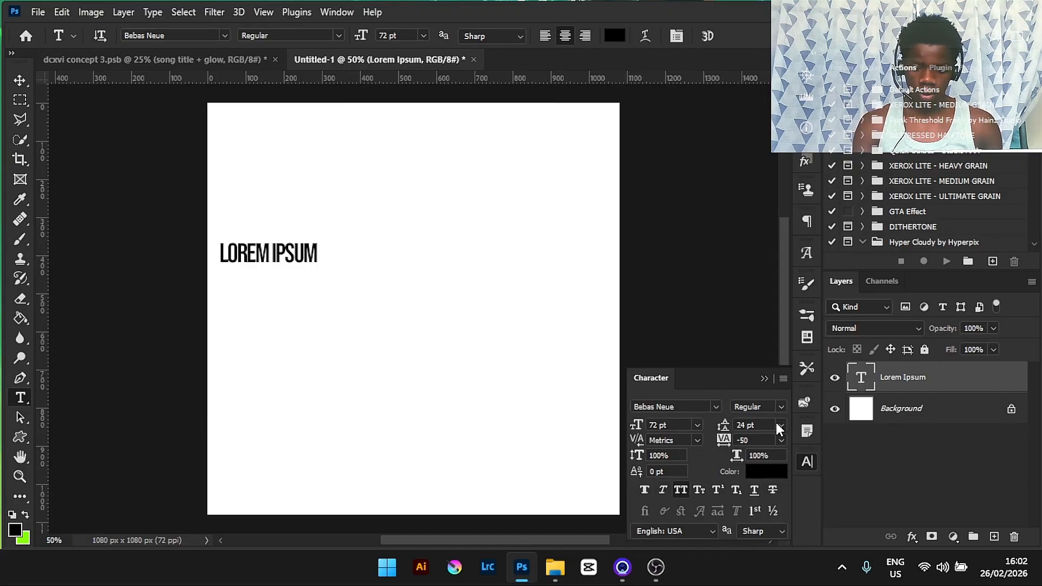
left_click(780, 440)
left_click(769, 344)
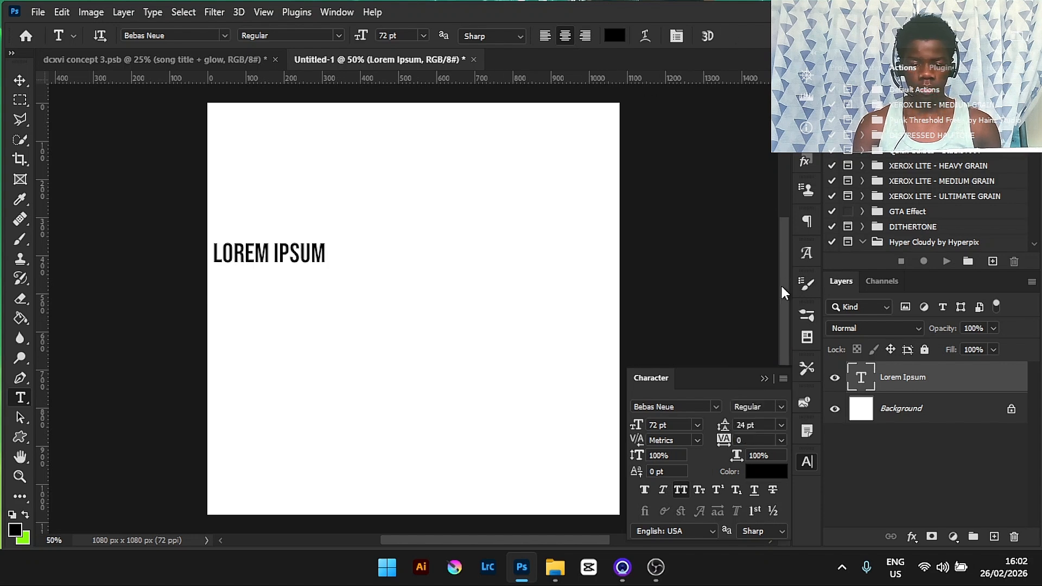
- Move the text layer to the middle of the canvas with Free Transform
key("ctrl+t")
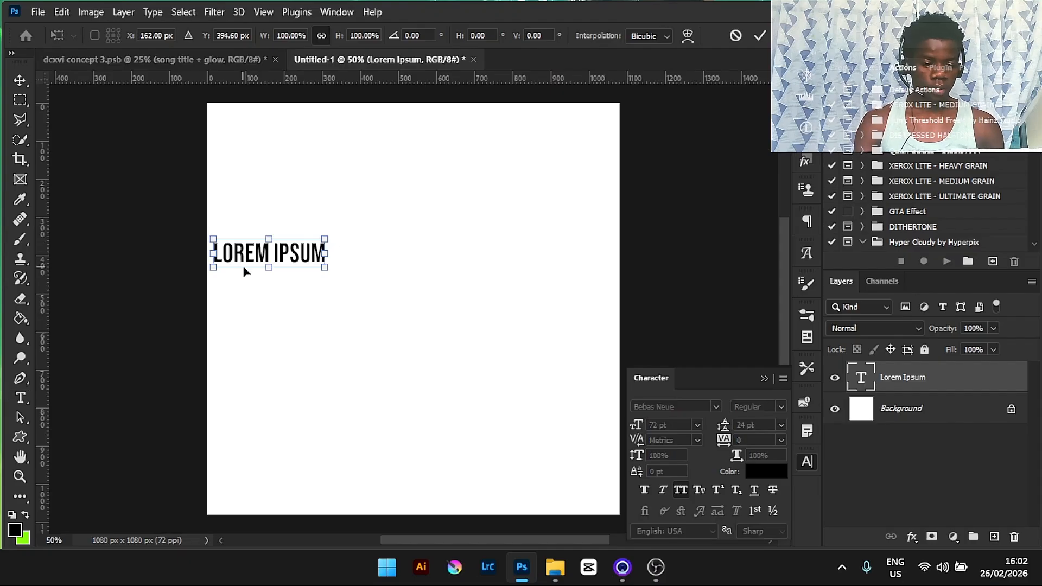
left_click_drag(267, 253, 402, 256)
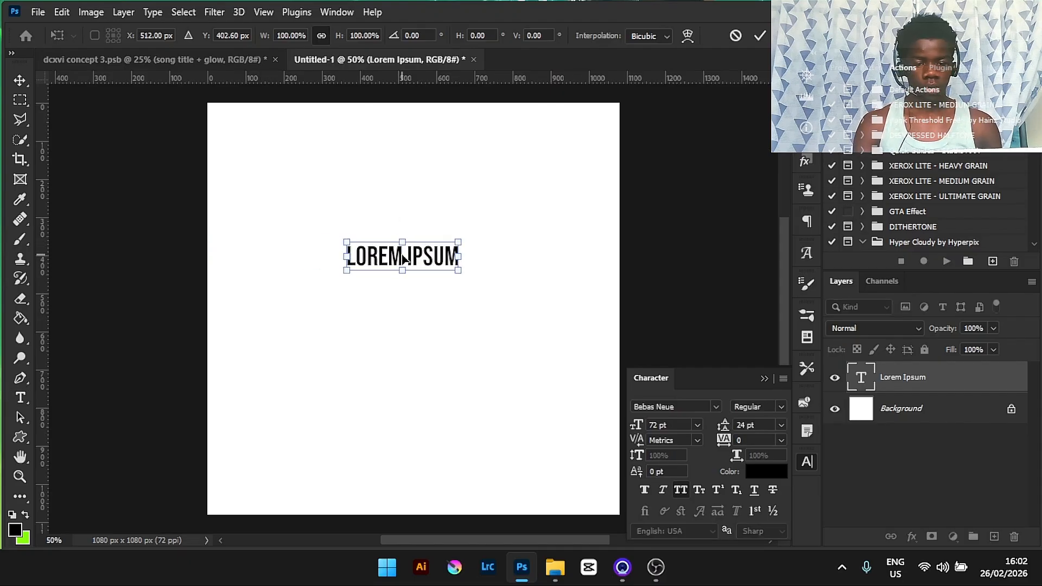
left_click(759, 38)
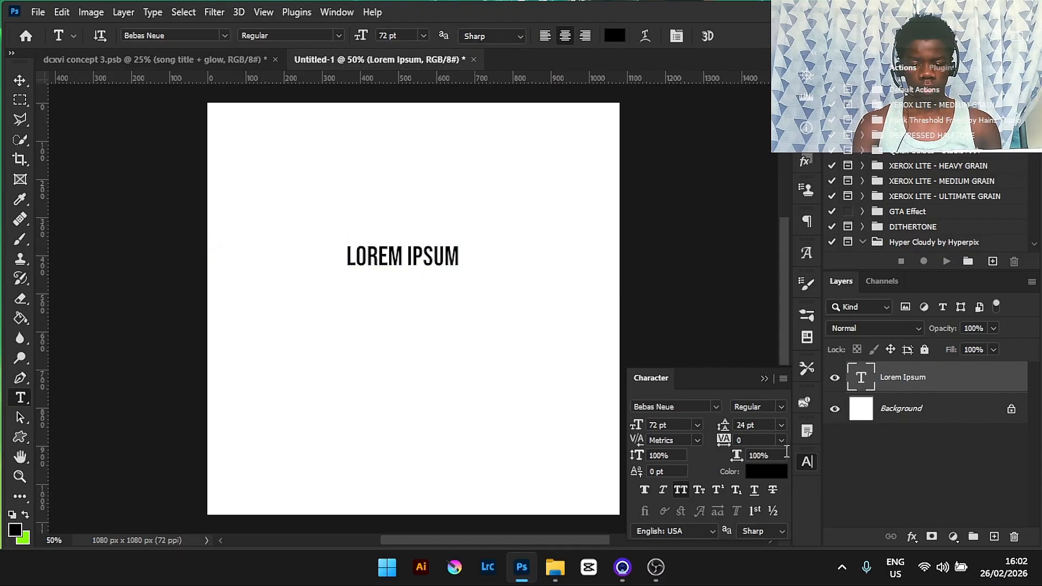
- Select all the text and set its font size to 200 pt
left_click(454, 254)
left_click_drag(460, 253, 310, 253)
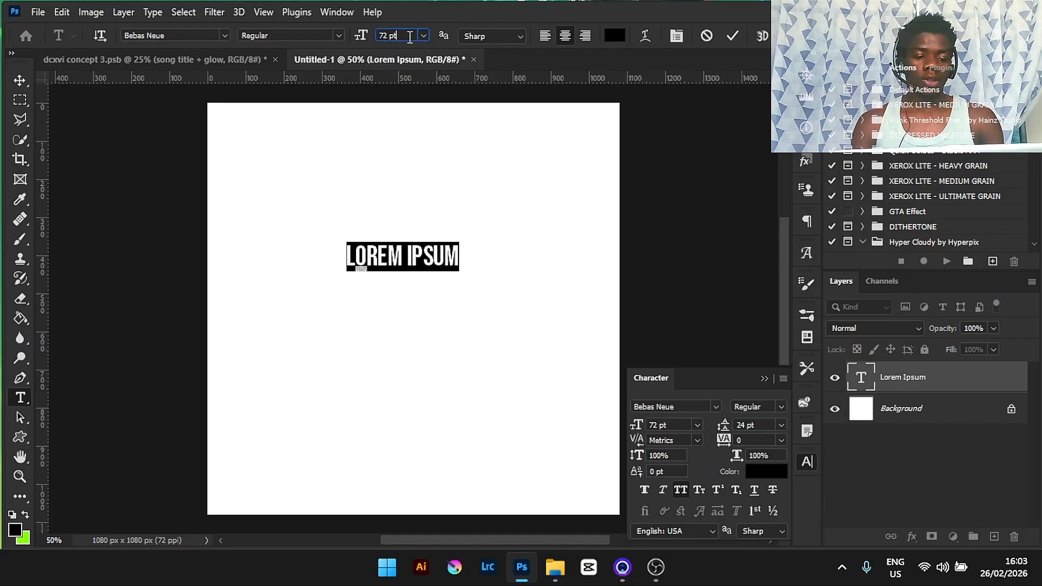
key("BackSpace")
key("BackSpace")
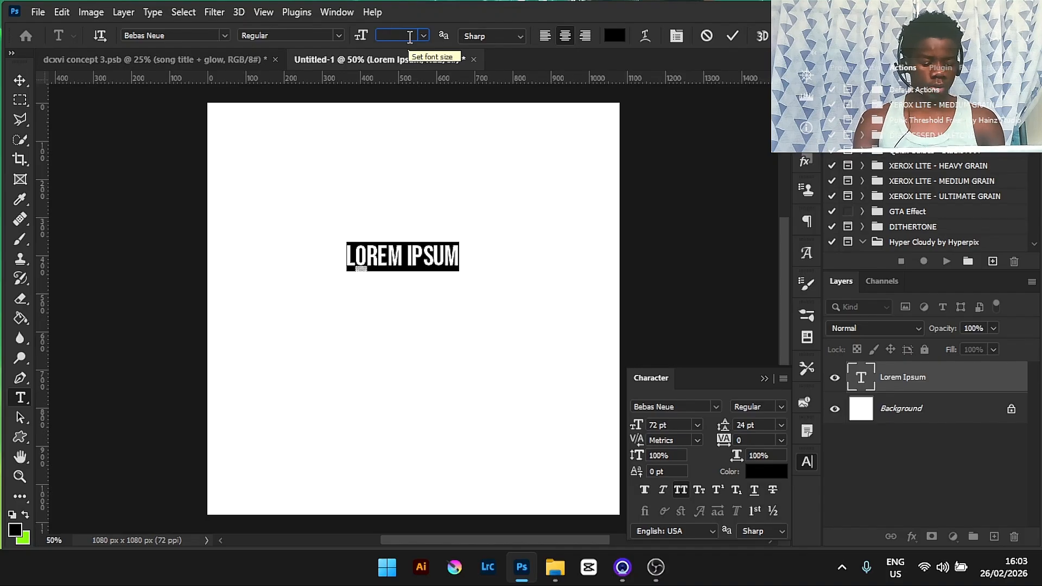
key("Return")
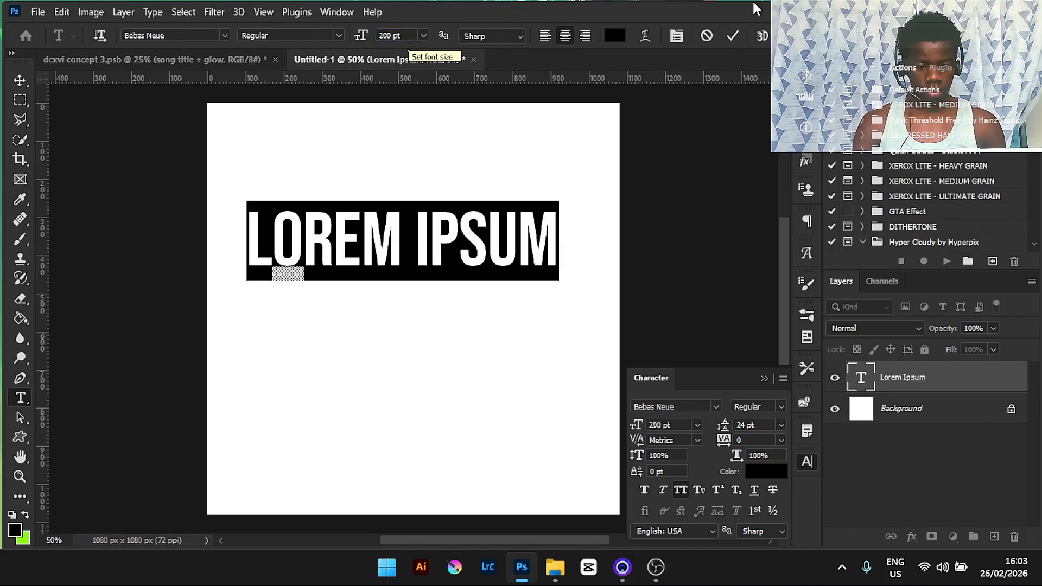
left_click(732, 36)
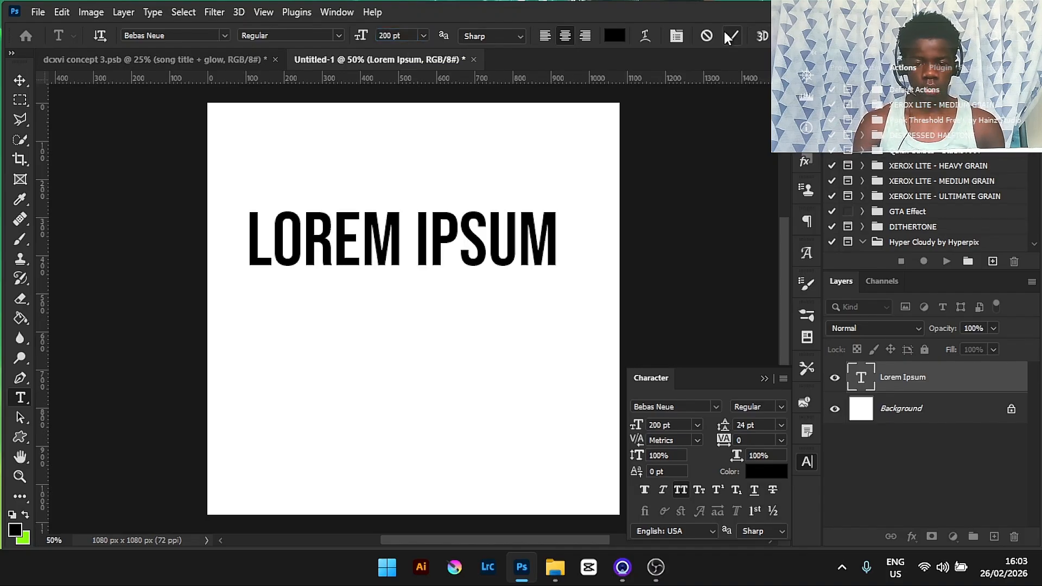
- Replace the placeholder text with the single letter S
left_click(765, 378)
left_click(514, 223)
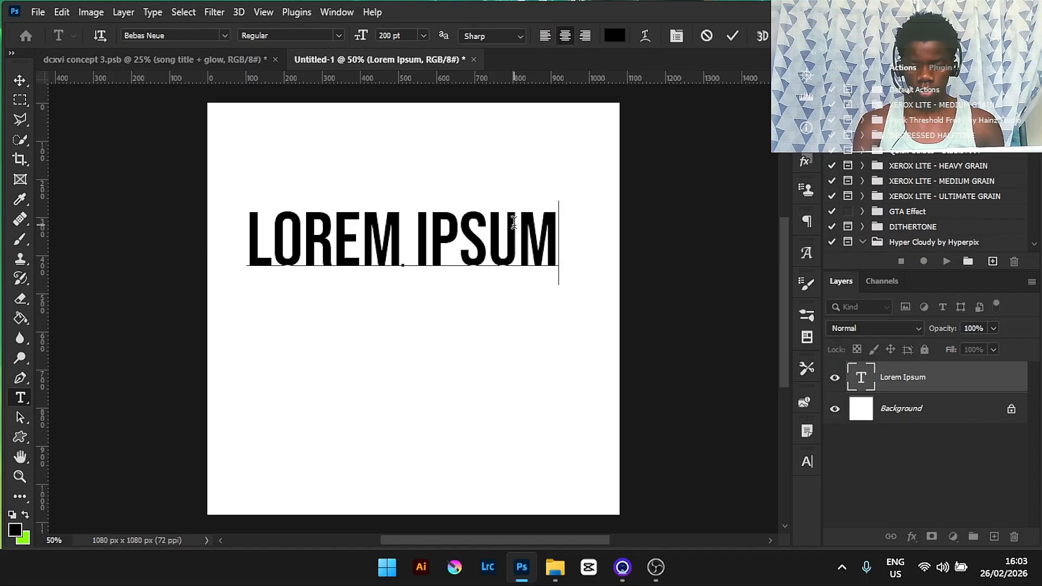
key("BackSpace")
key("BackSpace")
key("BackSpace")
key("BackSpace")
key("BackSpace")
key("BackSpace")
key("BackSpace")
key("BackSpace")
key("BackSpace")
key("BackSpace")
key("BackSpace")
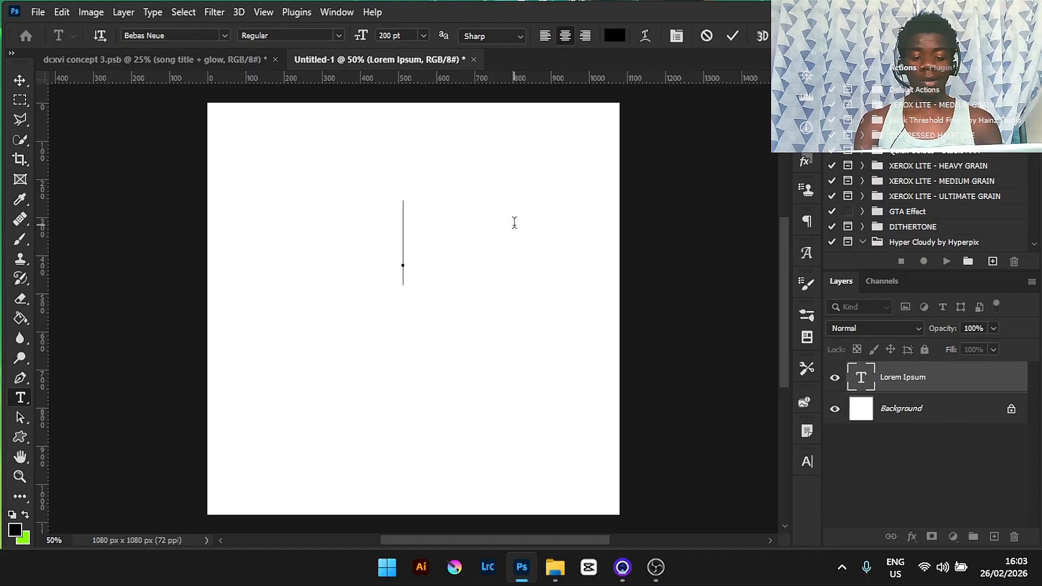
type("S")
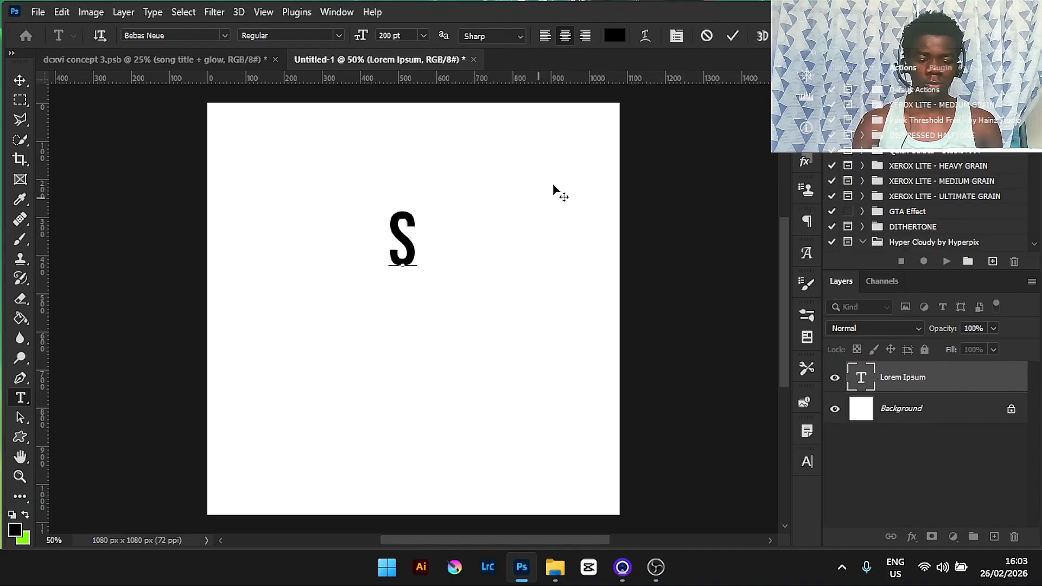
left_click(731, 34)
- Duplicate the S layer, shift the copy right and rotate it about 5°
key("ctrl+j")
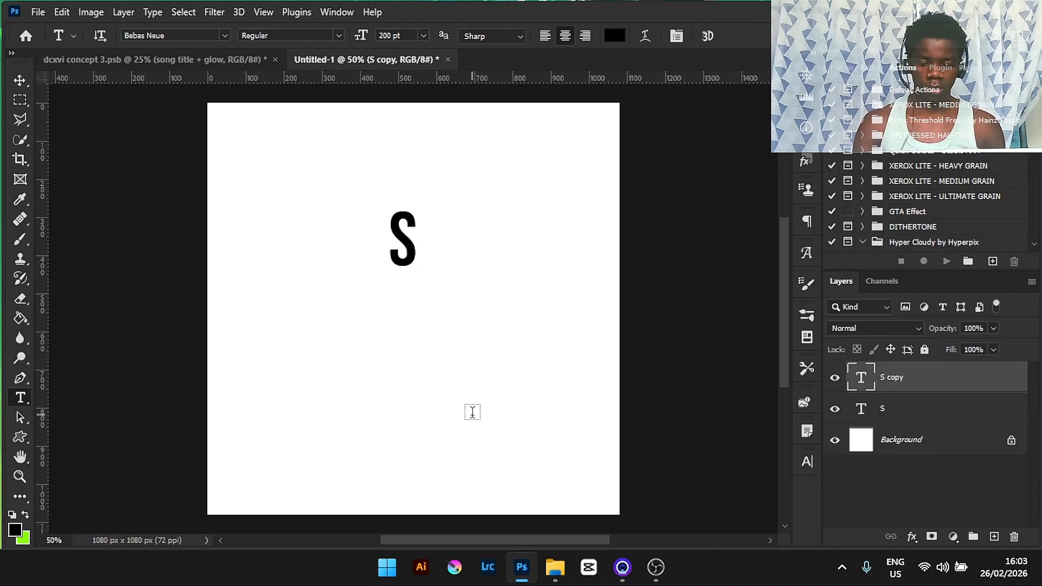
key("ctrl+t")
left_click_drag(408, 246, 429, 249)
left_click_drag(449, 305, 448, 310)
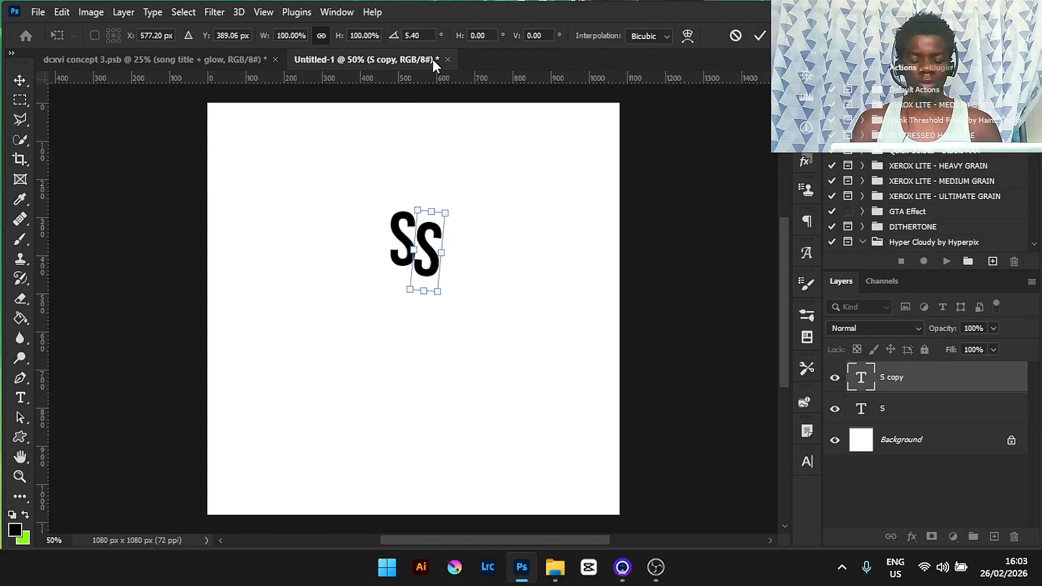
left_click(760, 35)
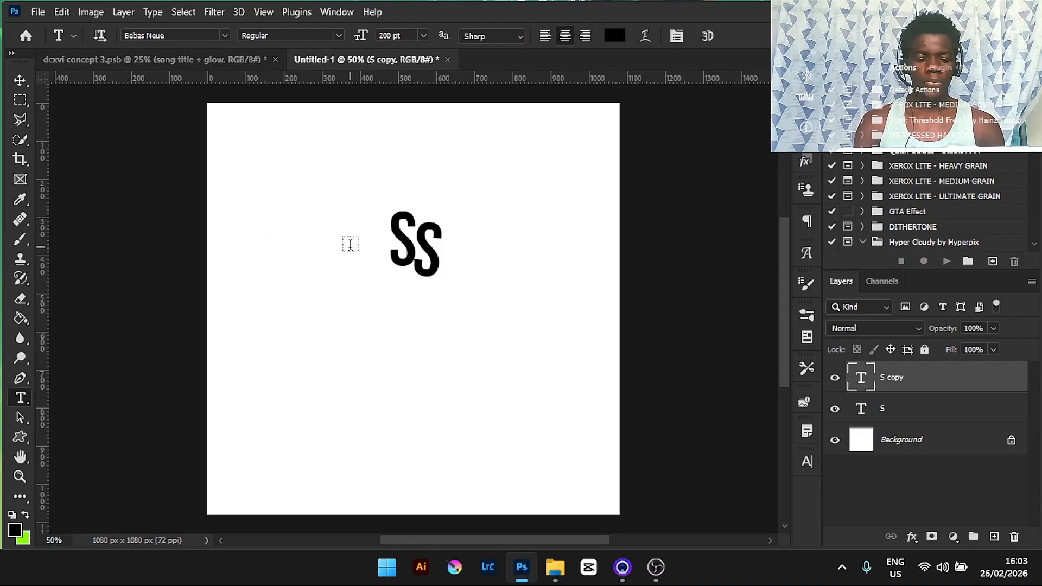
- Duplicate the S copy layer, shift it further right and rotate it about -8°
key("ctrl+j")
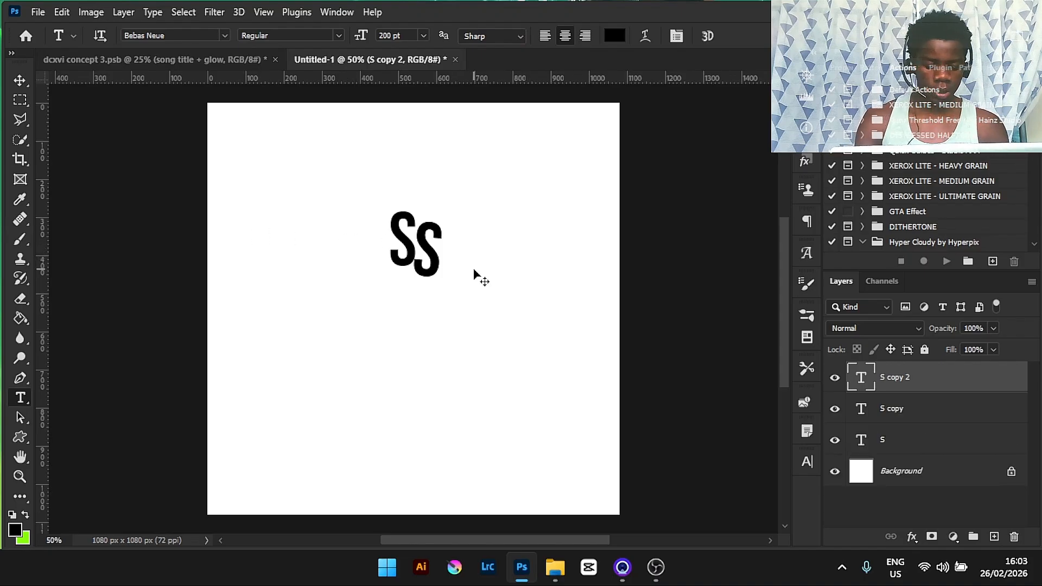
key("ctrl+t")
left_click_drag(429, 248, 466, 236)
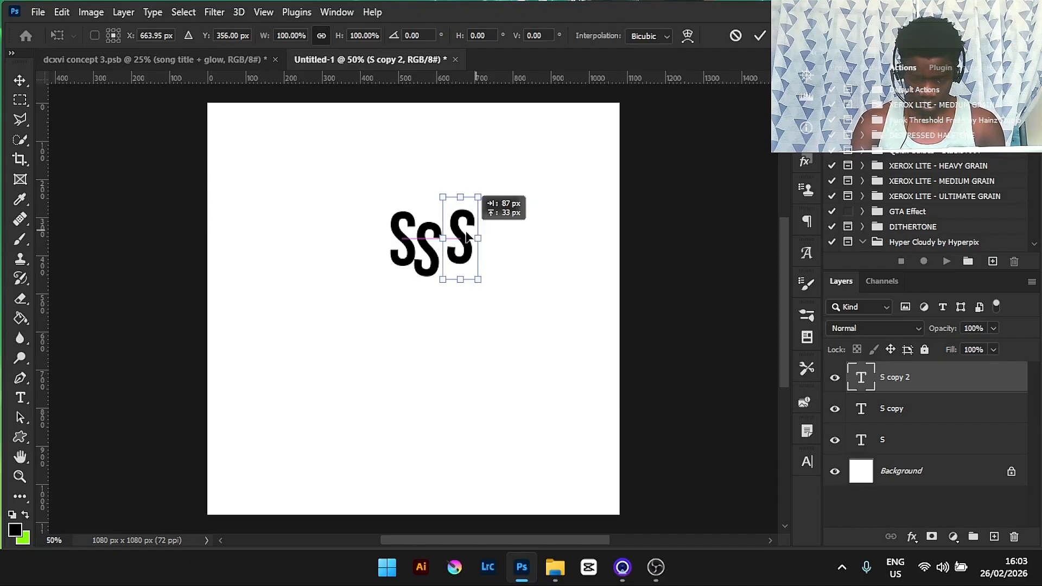
left_click_drag(444, 174, 440, 174)
left_click_drag(463, 243, 457, 243)
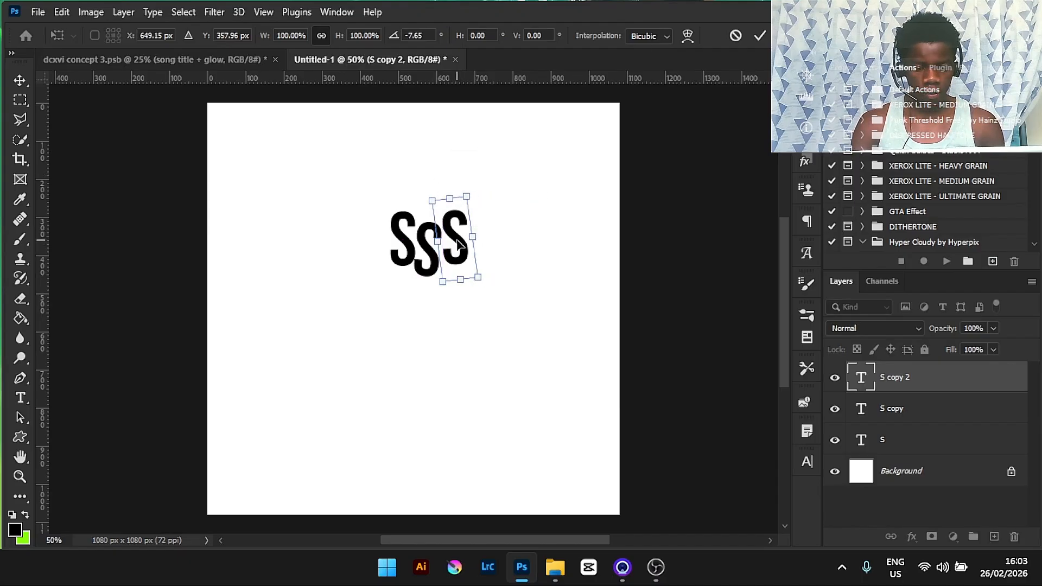
left_click(759, 35)
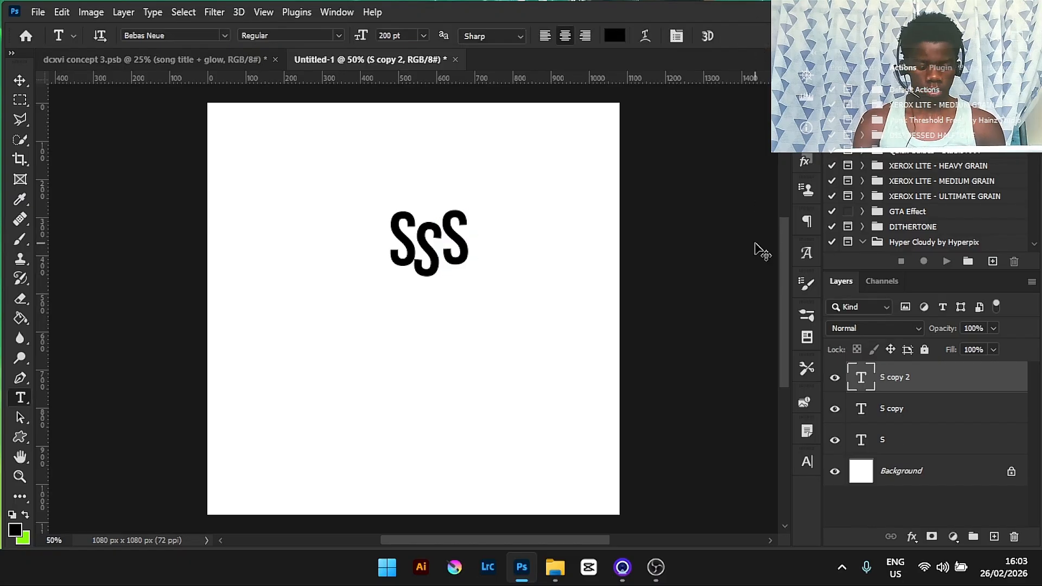
- Duplicate the S copy 2 layer, move the new copy to the right end of the row and rotate it about 9.6°
key("ctrl+j")
key("ctrl+t")
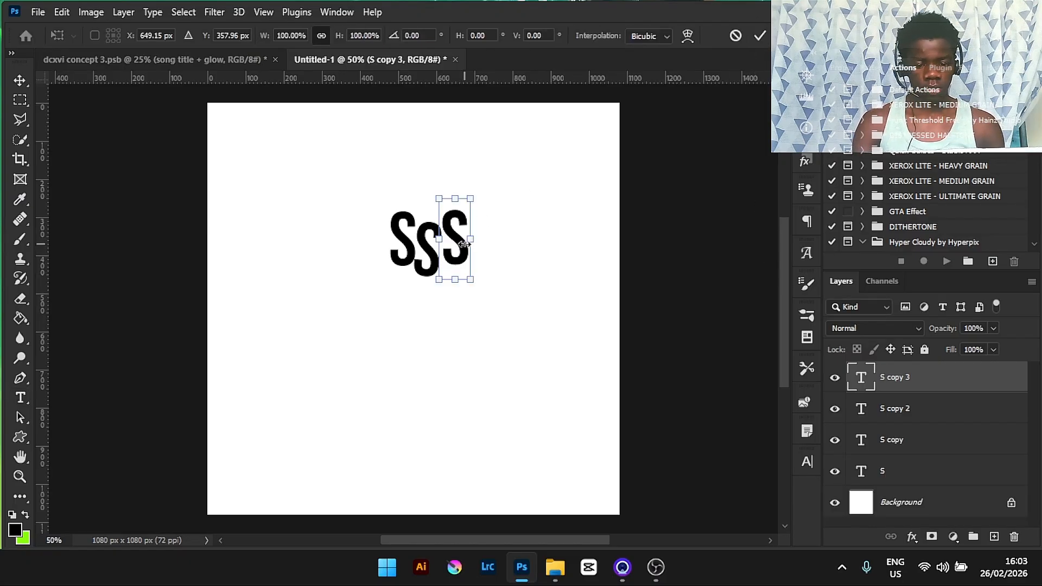
left_click_drag(462, 247, 489, 259)
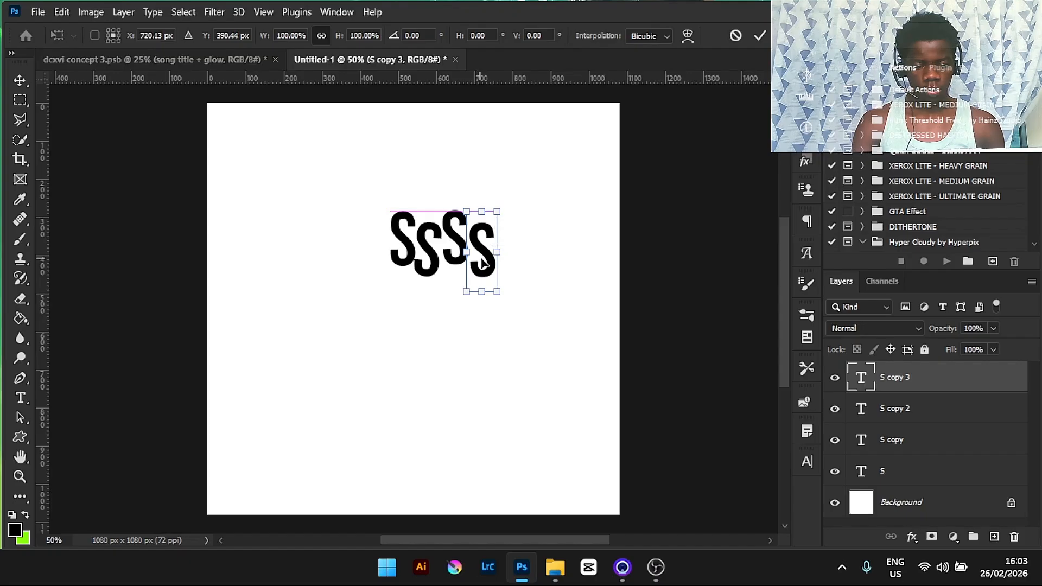
left_click_drag(500, 301, 492, 311)
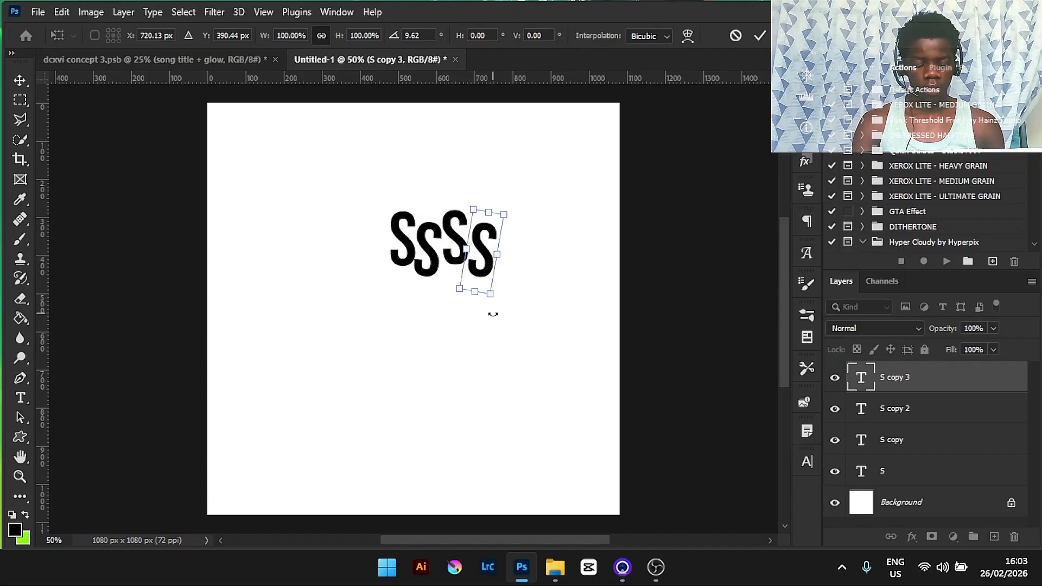
left_click(760, 35)
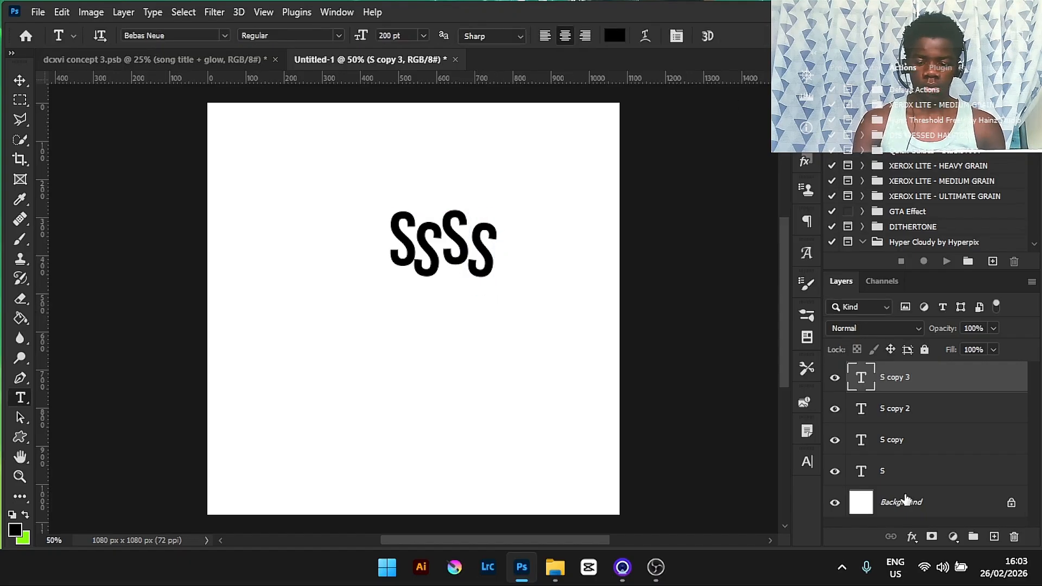
- Change the letter on the S copy layer, the second letter, to O
left_click(898, 442)
left_click(432, 245)
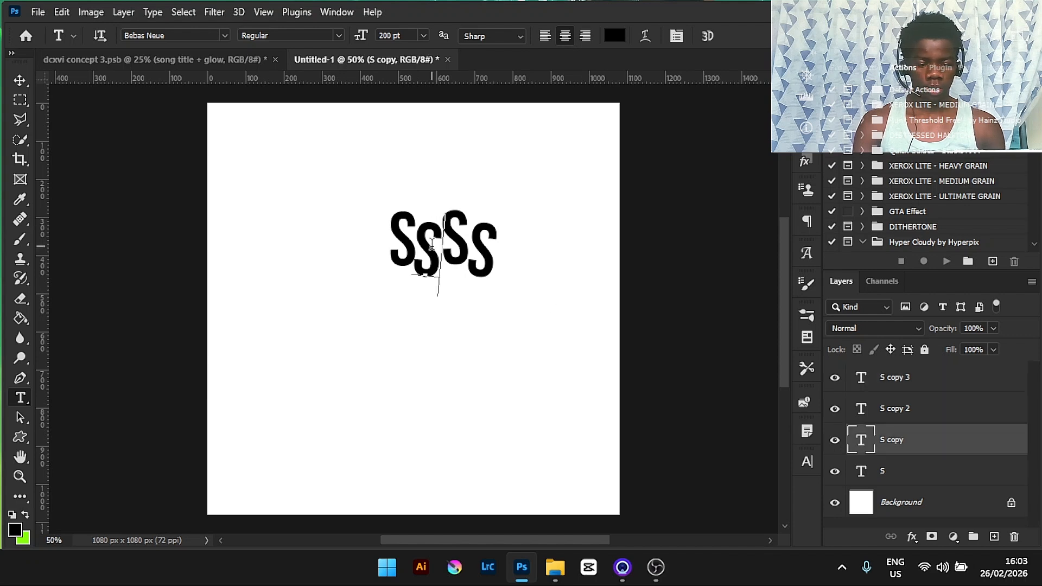
key("BackSpace")
type("O")
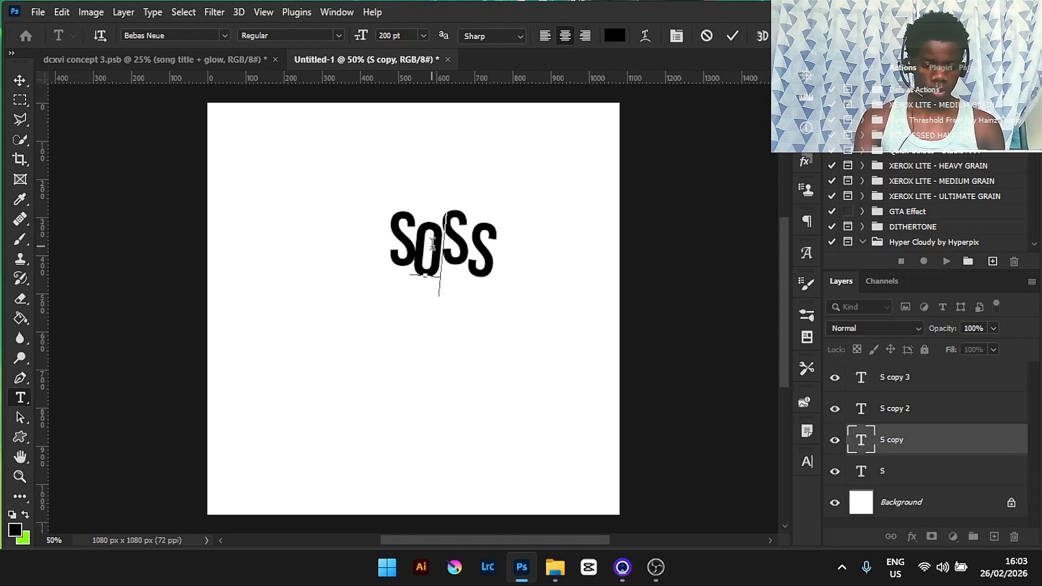
left_click(732, 35)
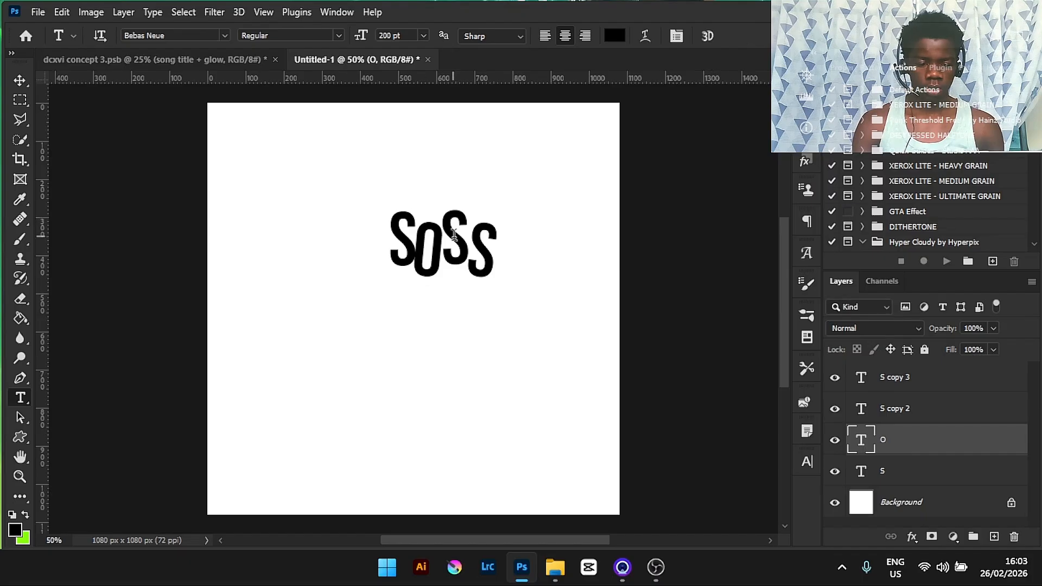
- Change the letter on the S copy 2 layer, the third letter, to N
left_click(895, 408)
left_click(467, 239)
key("BackSpace")
type("N")
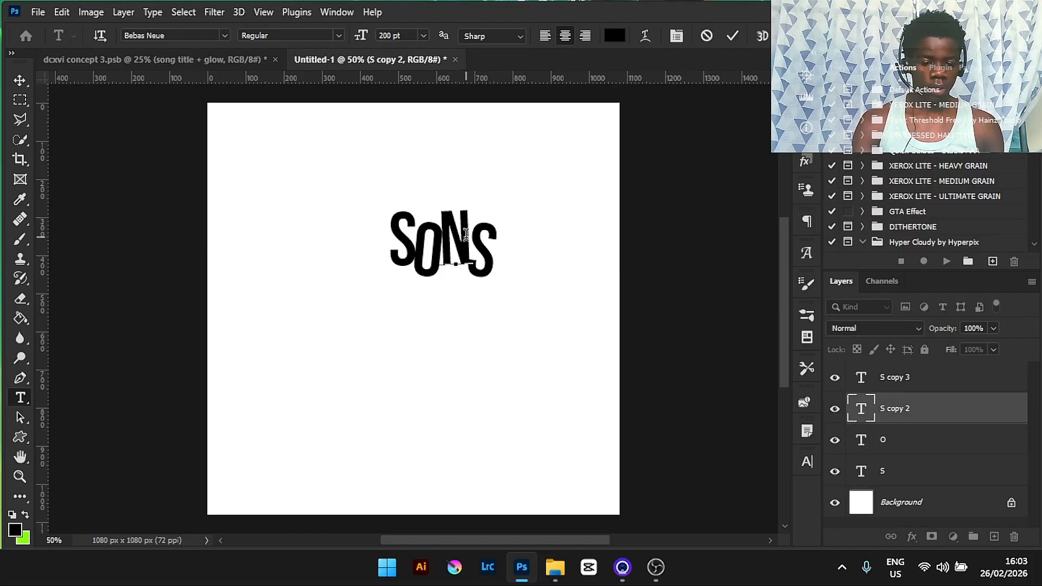
left_click(732, 36)
- Change the fourth letter, on the S copy 3 layer, to G so the row reads SONG
left_click(488, 251)
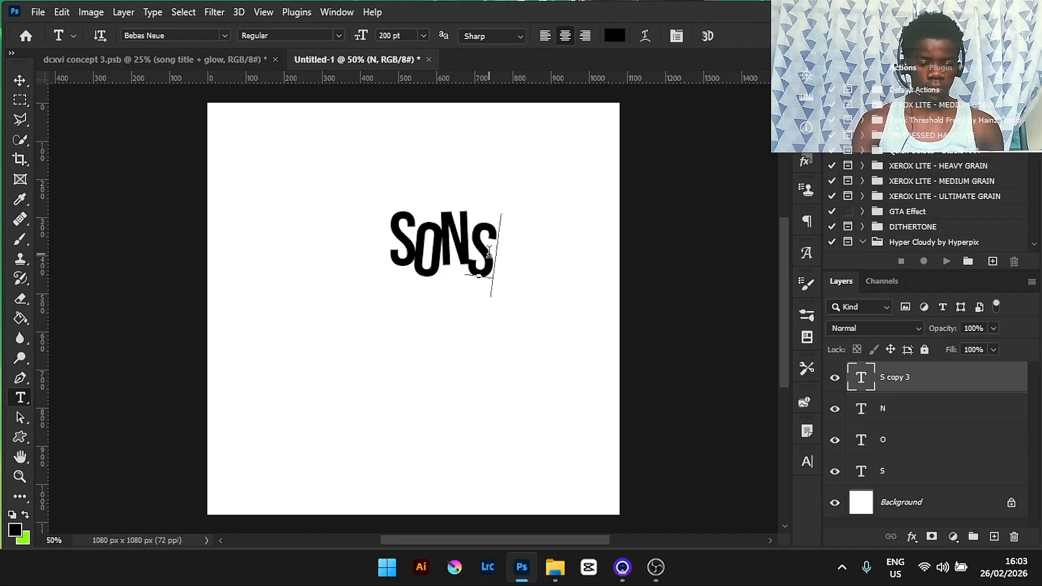
key("BackSpace")
type("G")
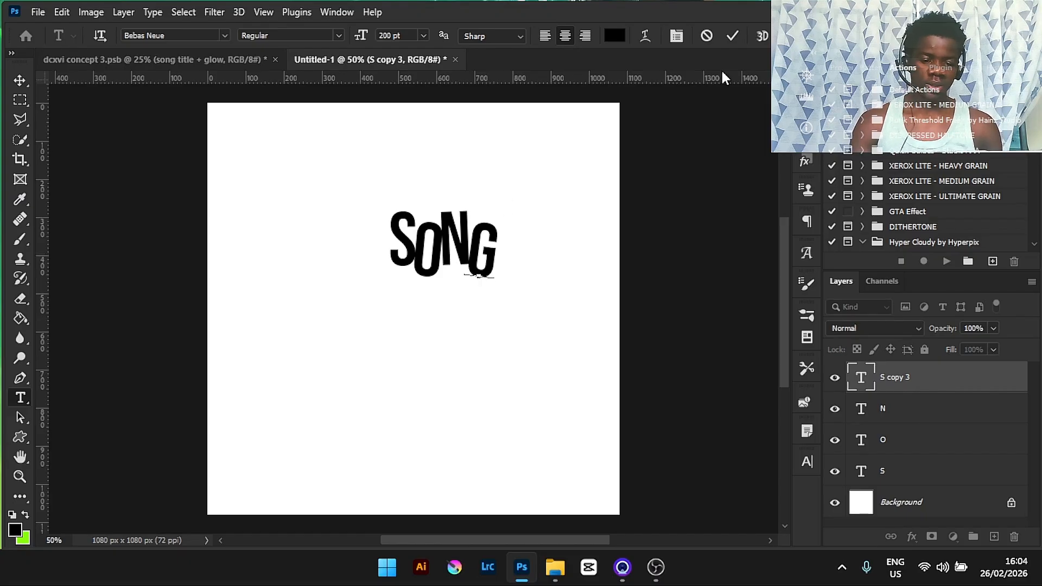
left_click(731, 34)
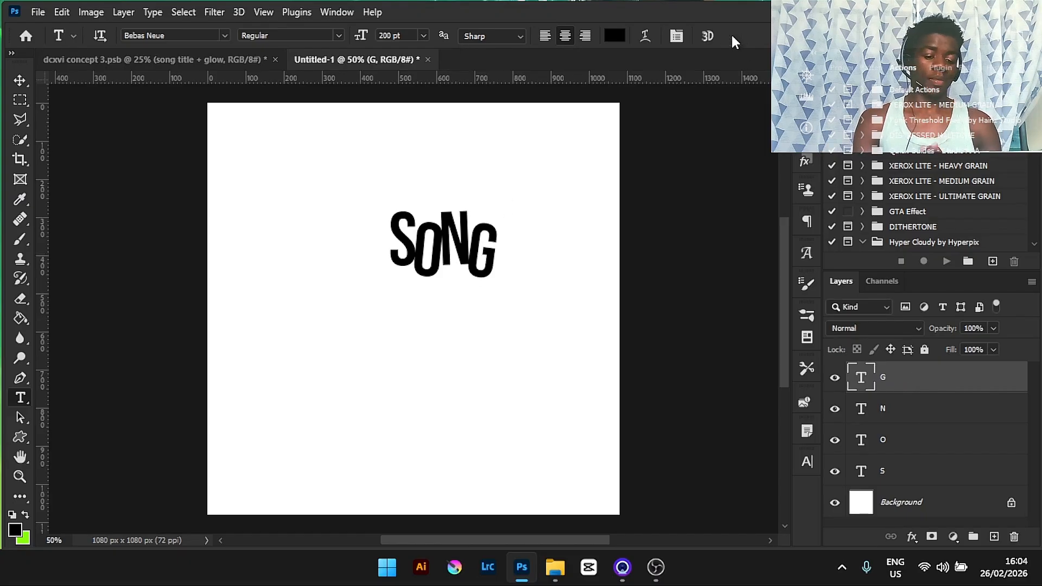
- Select all four letter layers and group them together
left_click(950, 467, "shift")
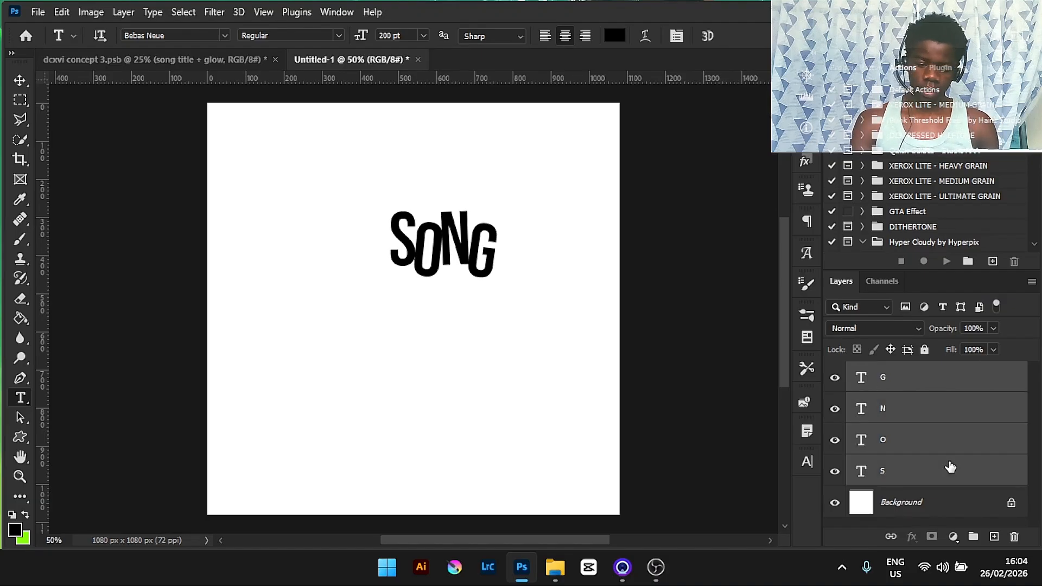
left_click(920, 375)
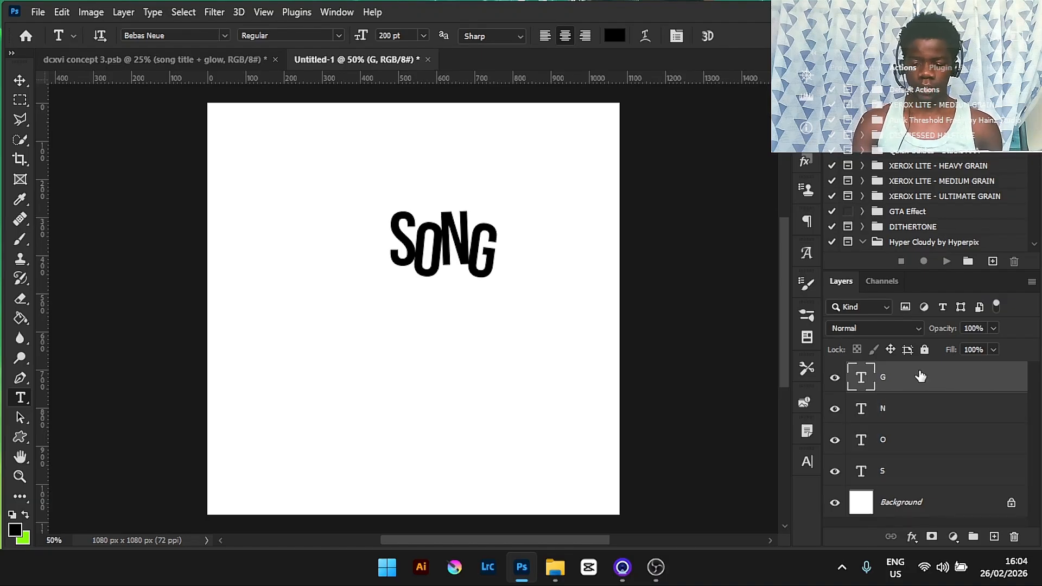
left_click(943, 482, "shift")
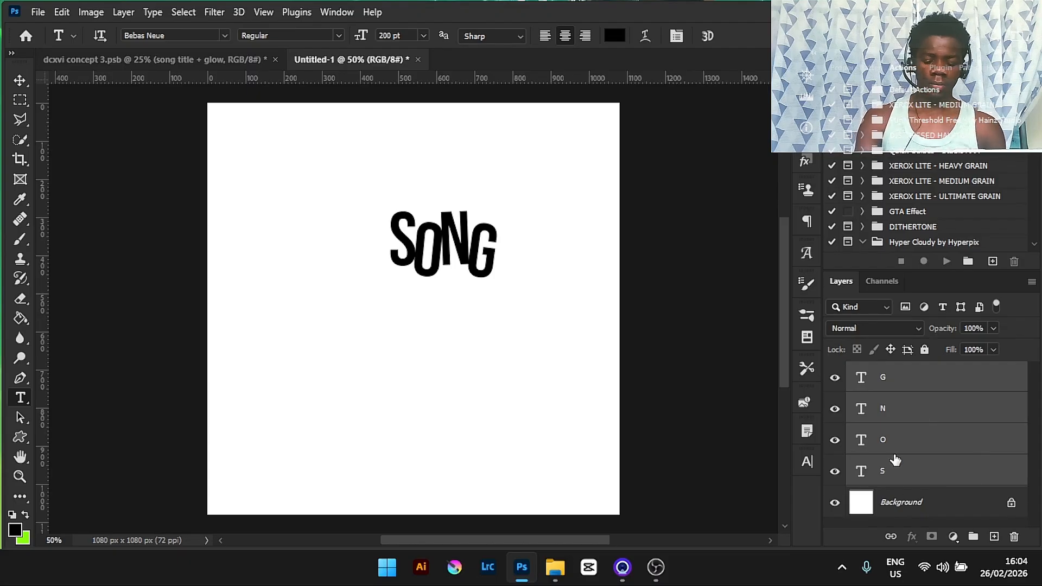
key("ctrl+g")
- Duplicate the letter group and move the copy straight down below the original word
key("ctrl+j")
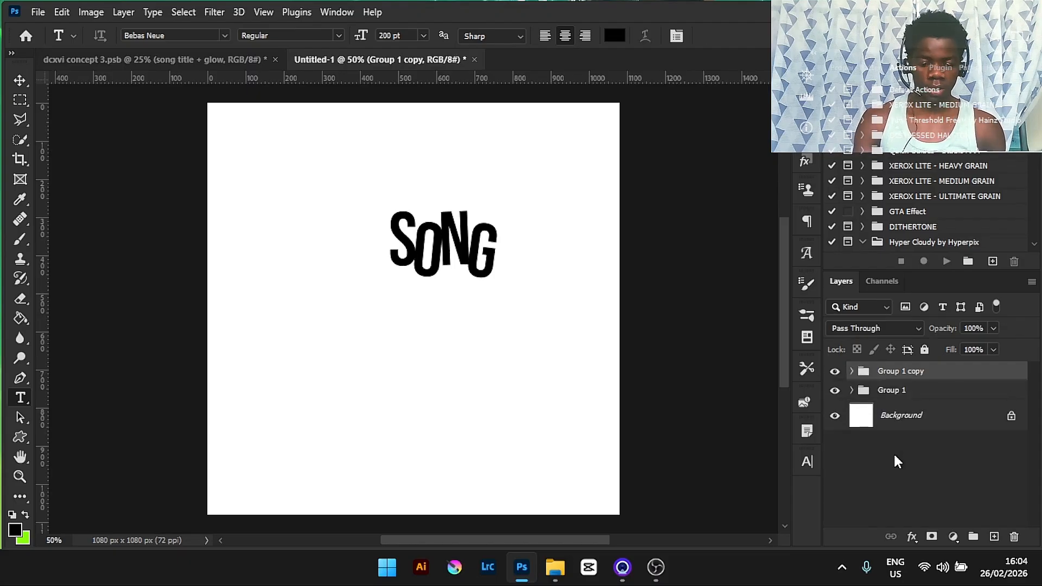
key("ctrl+t")
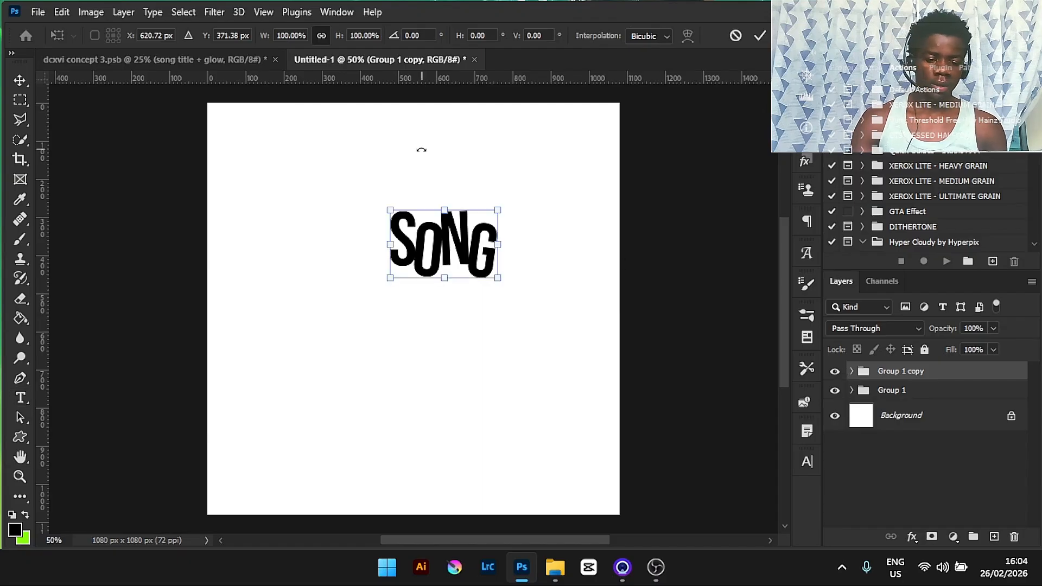
left_click_drag(437, 251, 438, 327)
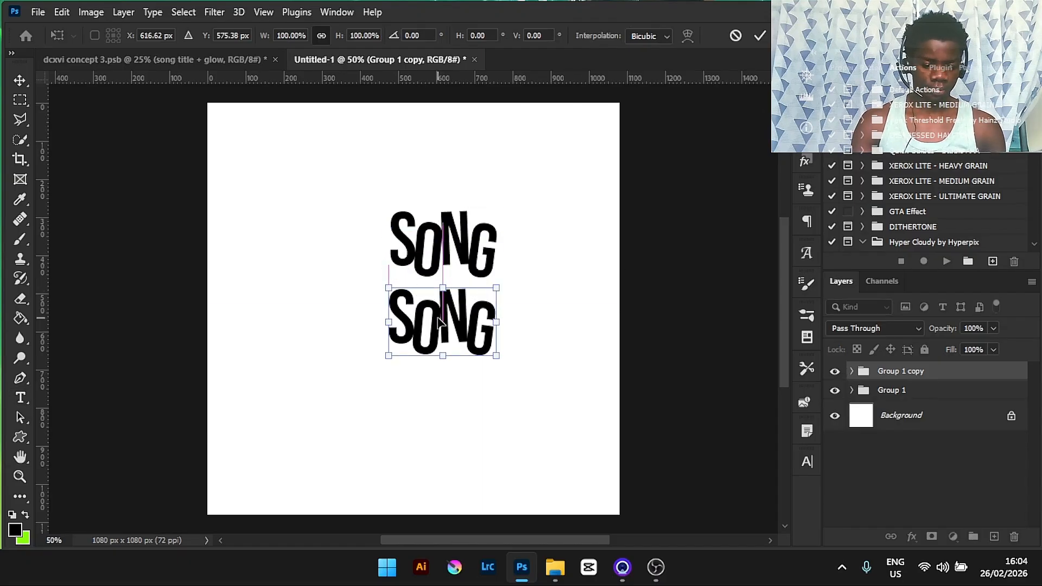
left_click(761, 36)
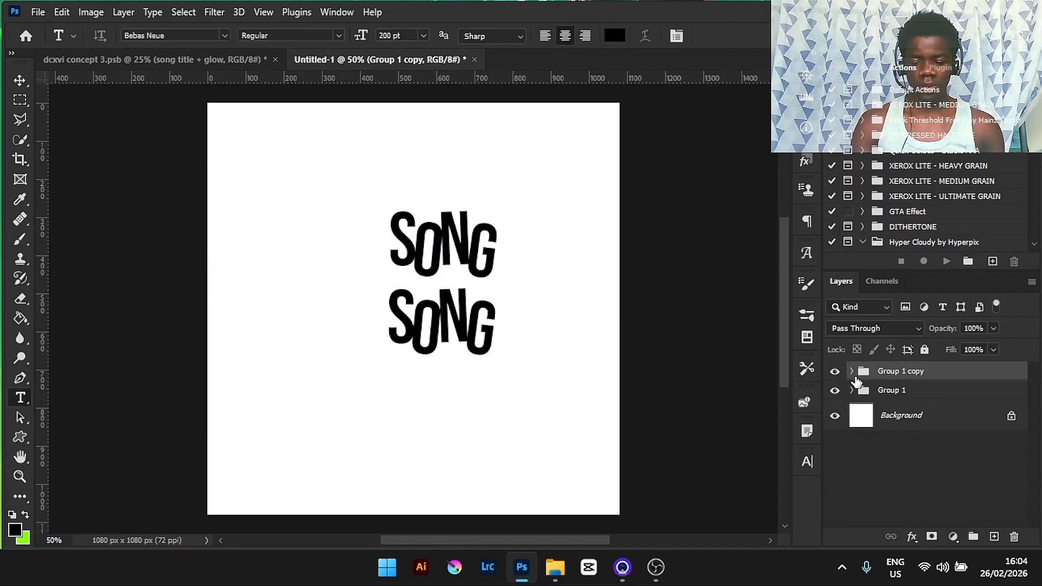
left_click(852, 373)
left_click(905, 493)
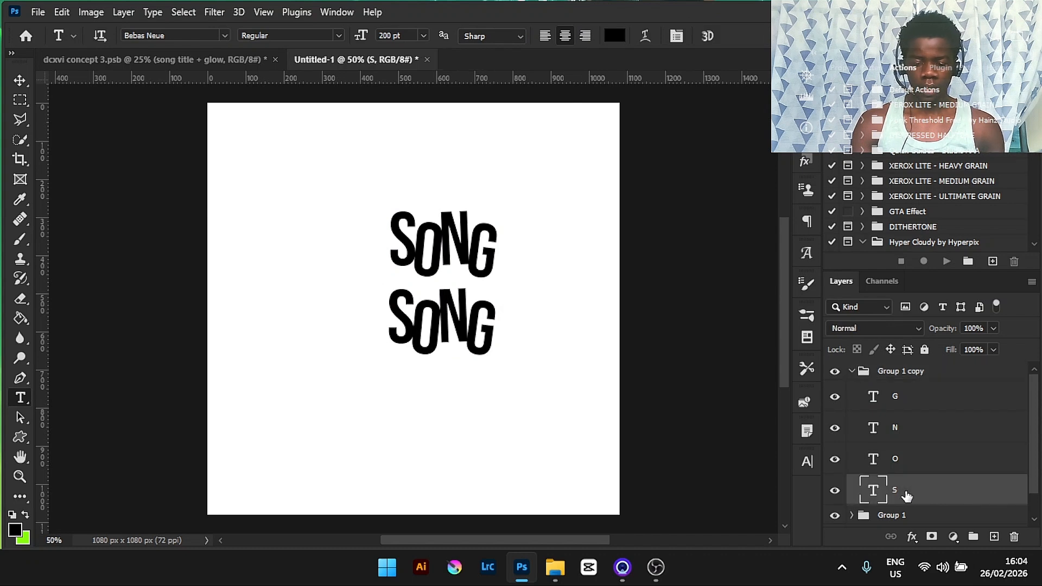
left_click(415, 311)
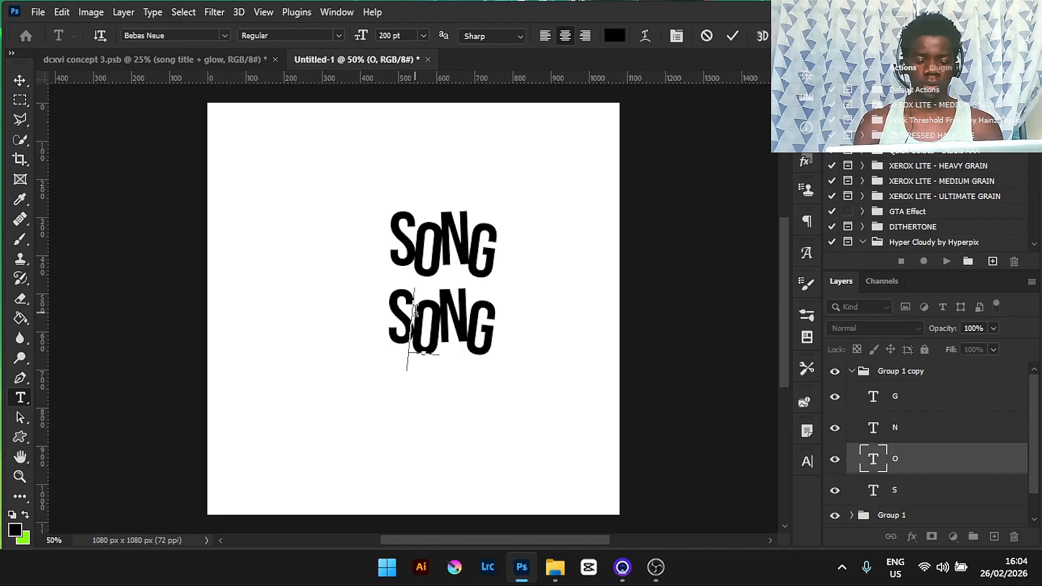
type("N")
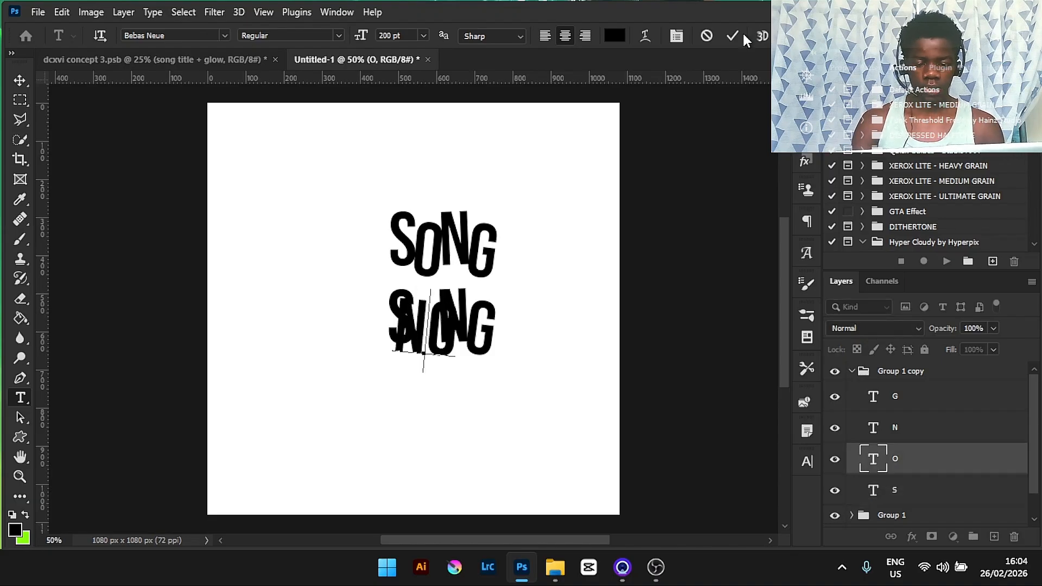
left_click(706, 36)
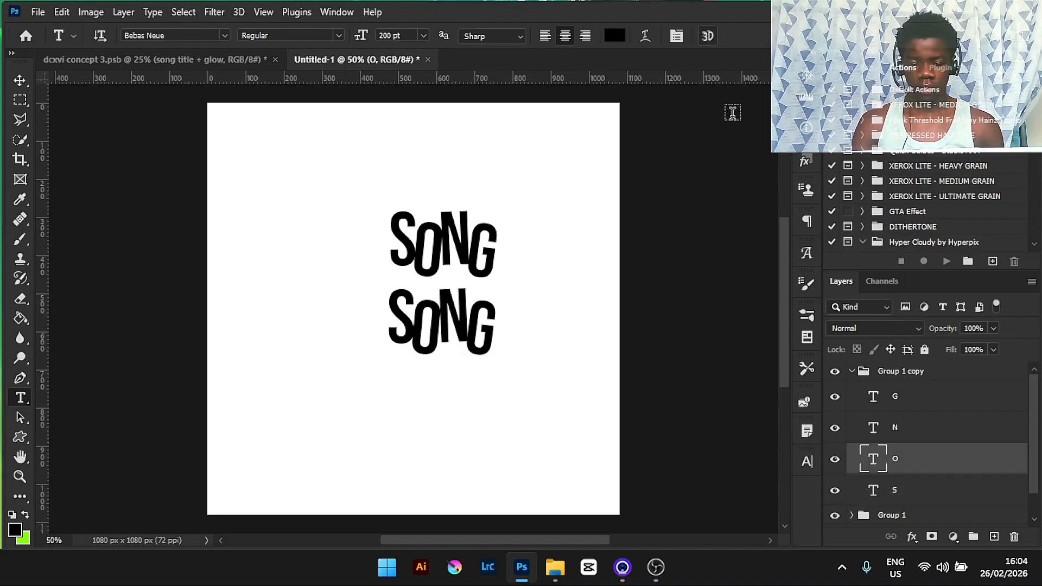
- In the copied group, change the first letter of the lower word to N
left_click(879, 491)
left_click(407, 311)
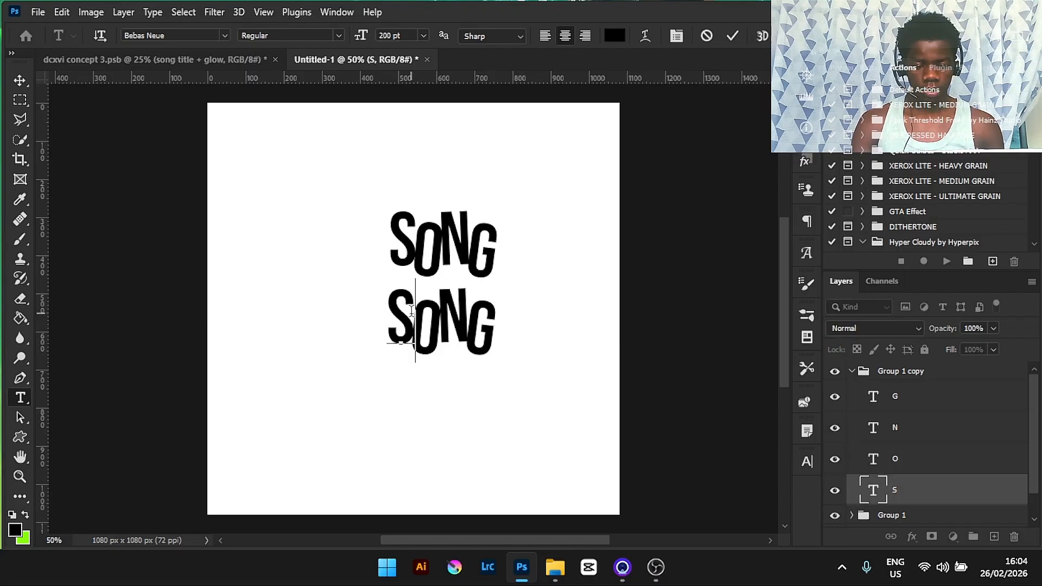
key("BackSpace")
type("N")
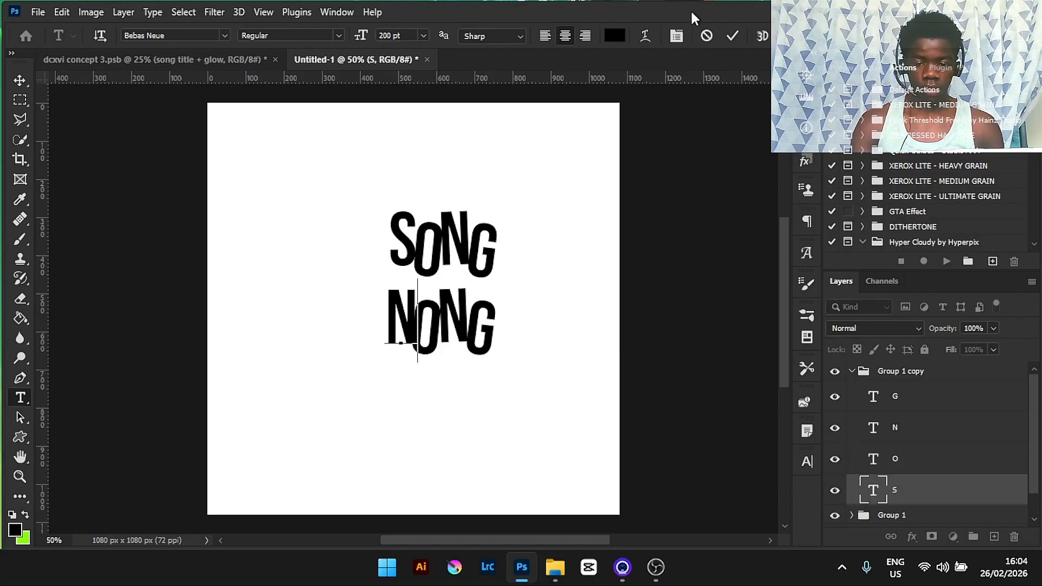
left_click(733, 35)
- Change the second letter of the lower word to A
left_click(436, 320)
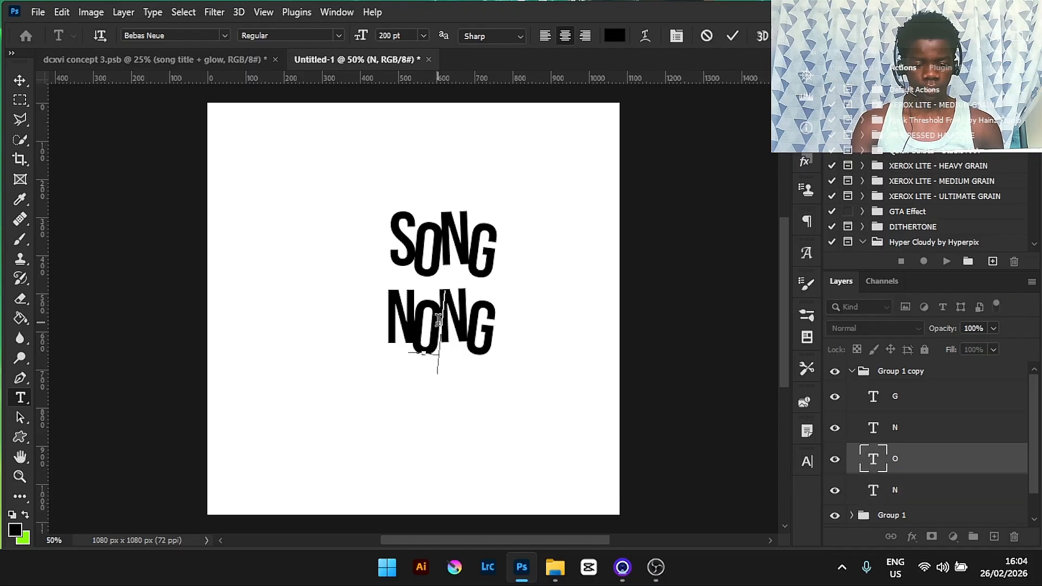
key("BackSpace")
type("A")
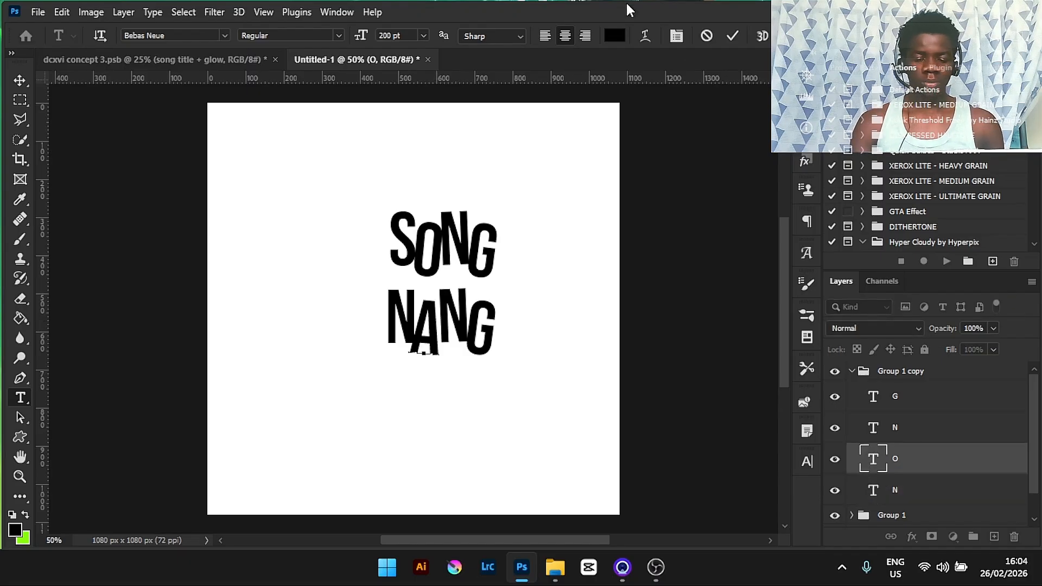
left_click(733, 36)
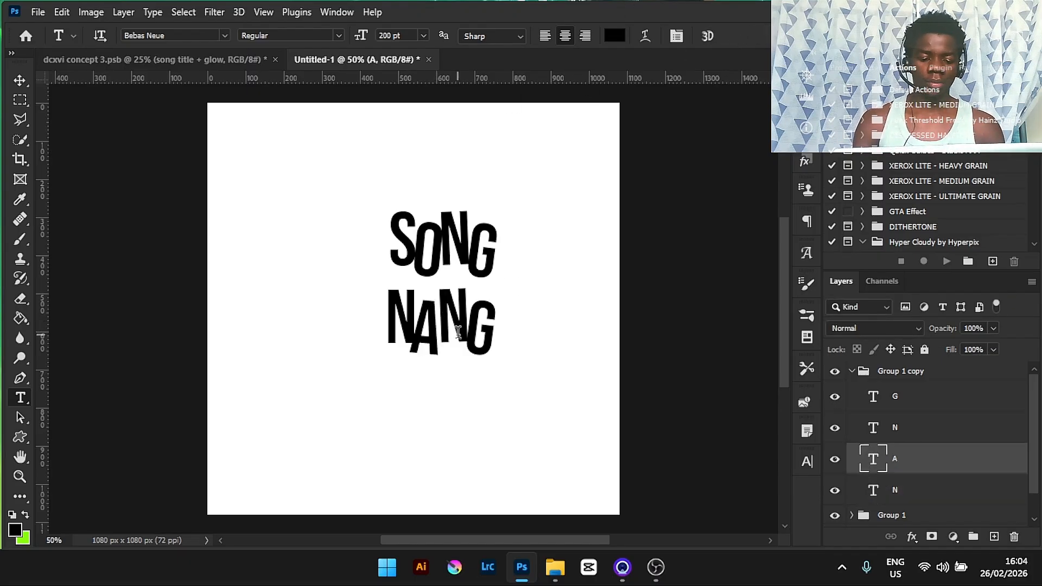
- Change the third letter of the lower word to M
double_click(461, 310)
key("BackSpace")
type("M")
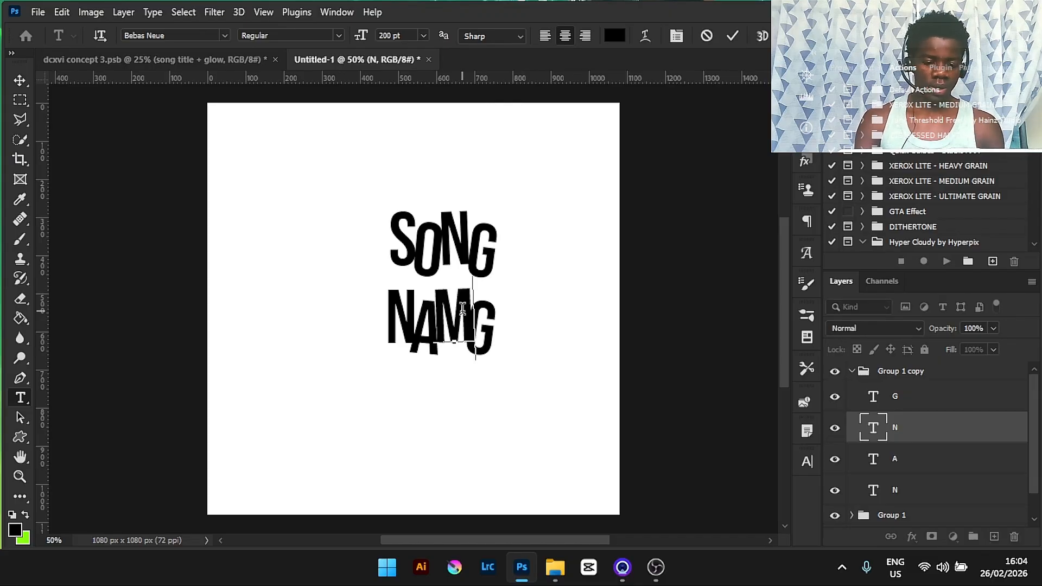
left_click(732, 36)
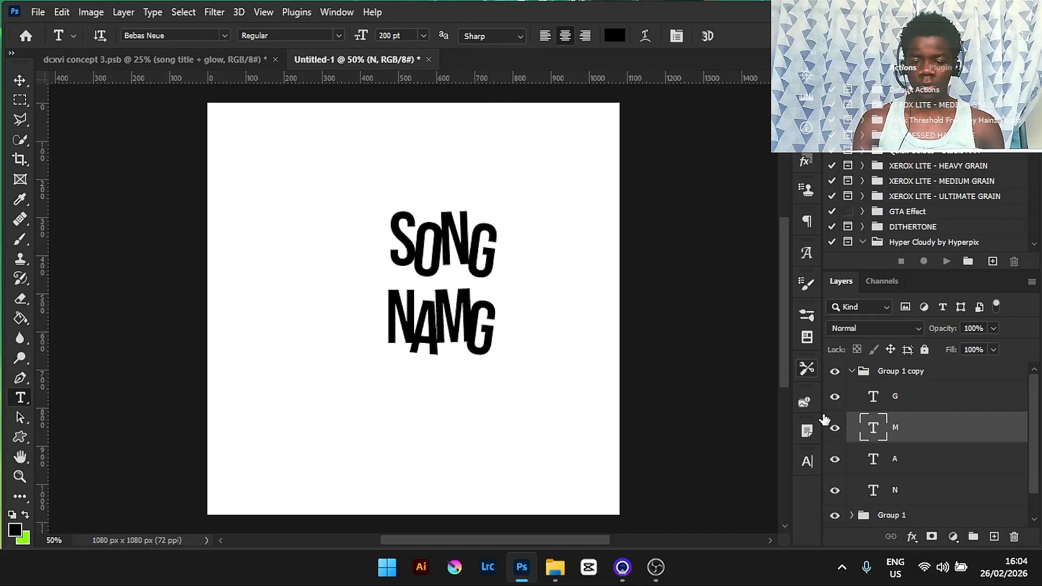
- Change the fourth letter of the lower word to E so it reads NAME
left_click(900, 402)
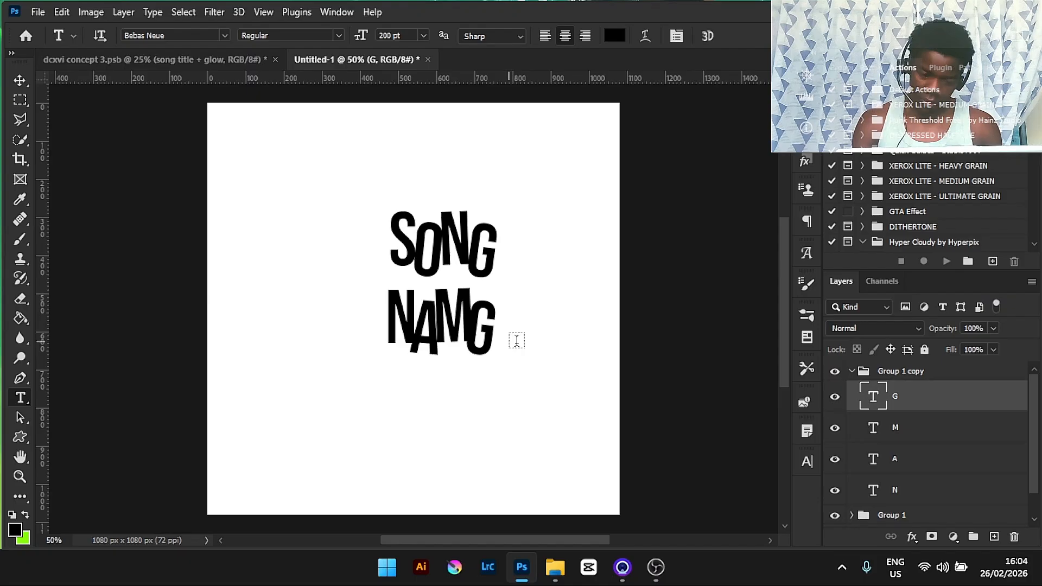
double_click(490, 307)
key("BackSpace")
type("E")
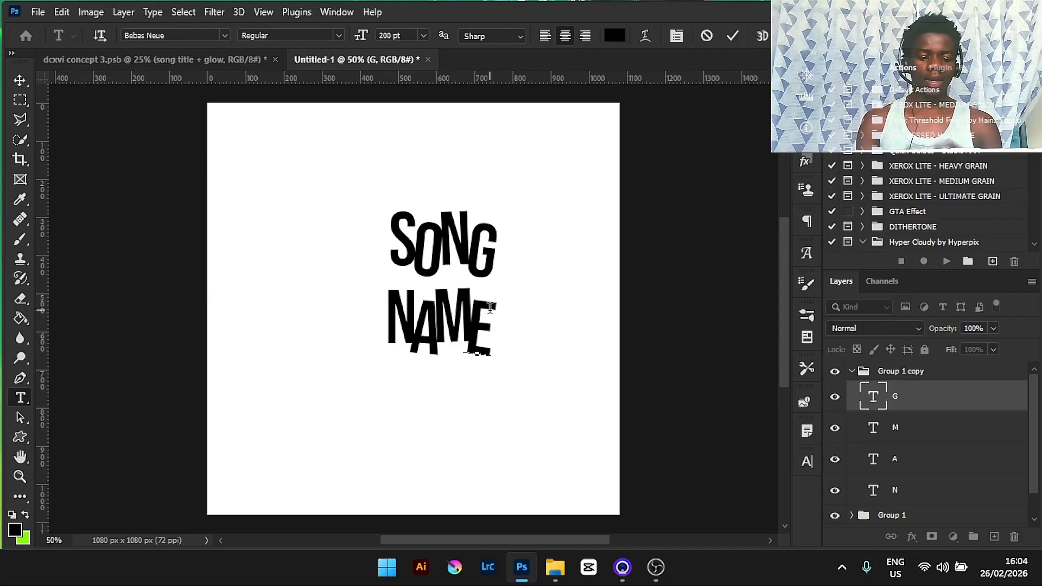
left_click(731, 33)
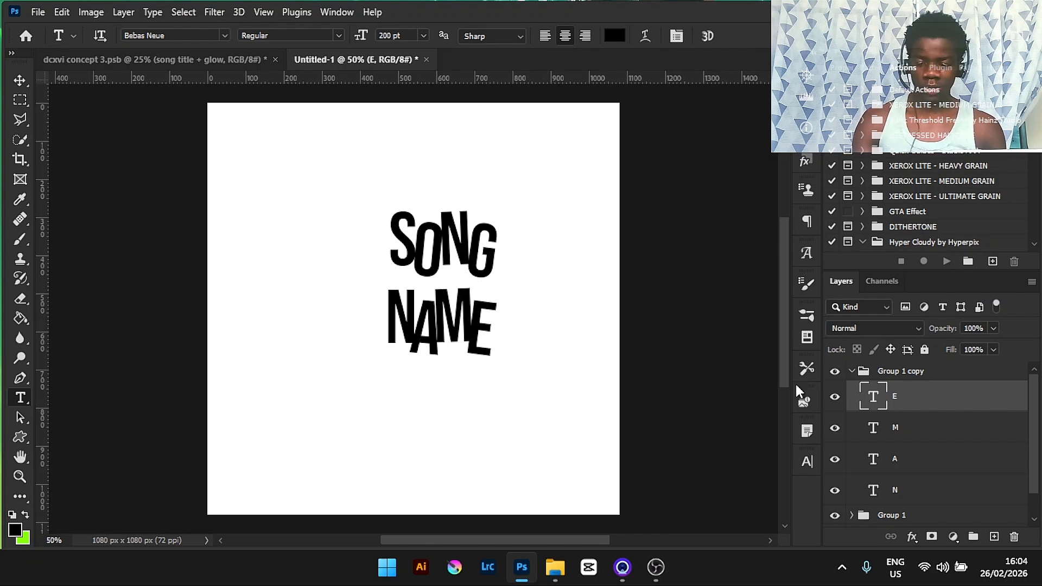
- Collapse the copied group and nudge the lower NAME group slightly with Free Transform, then select Group 1
left_click(856, 369)
left_click(852, 371)
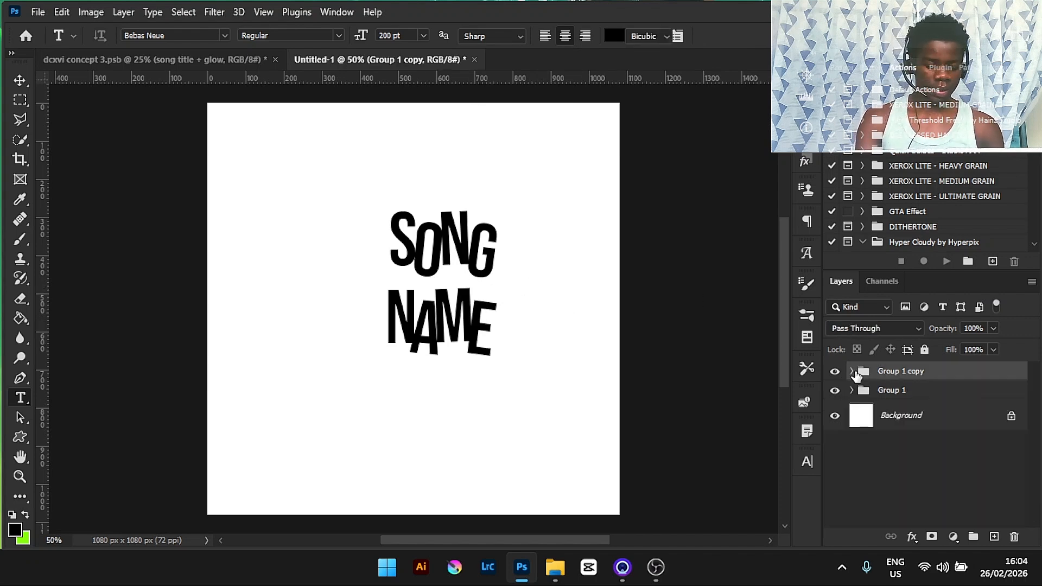
key("ctrl+t")
left_click_drag(443, 317, 437, 339)
left_click(760, 36)
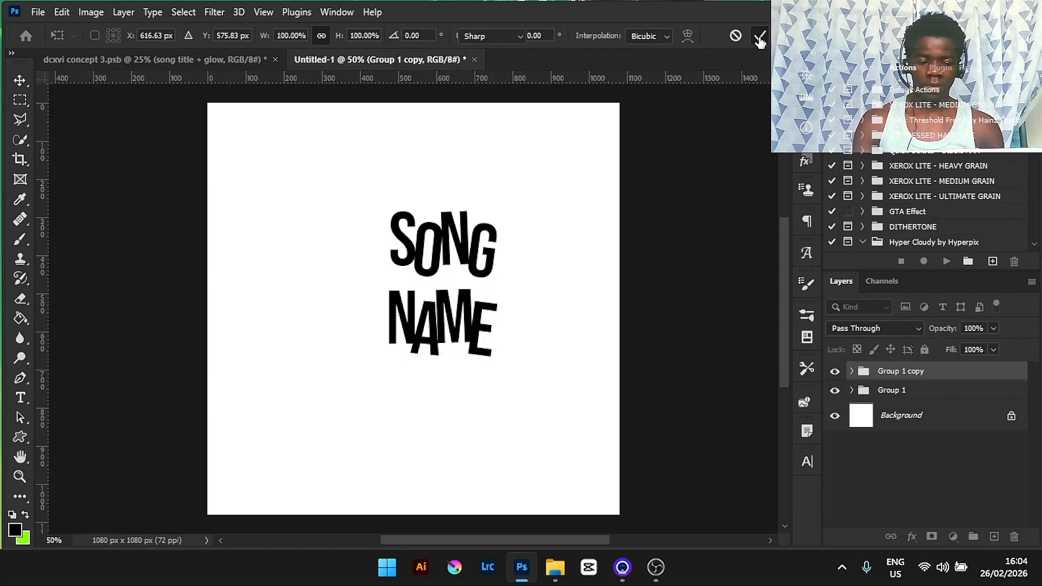
left_click(932, 391, "shift")
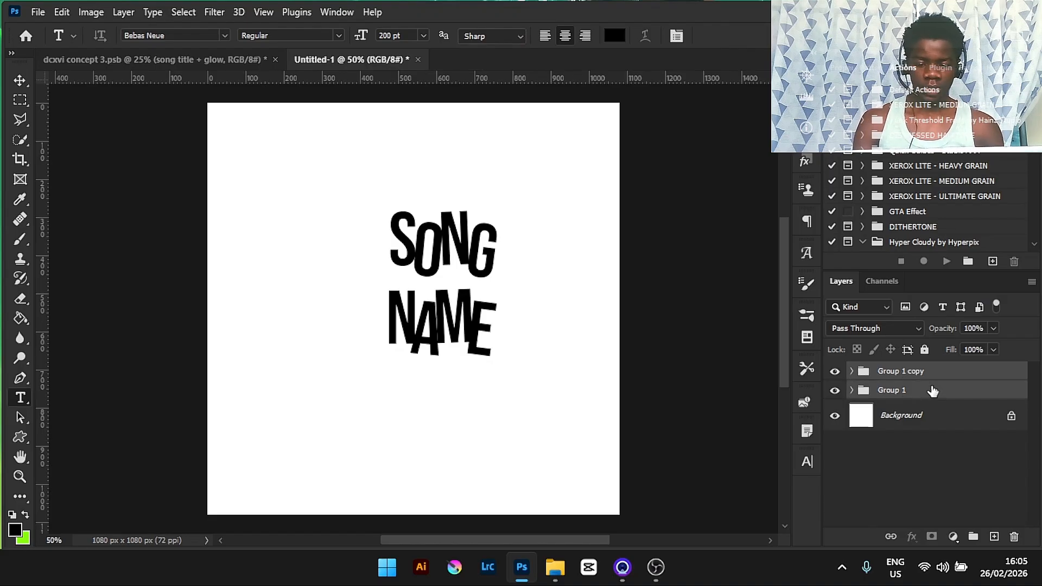
- Group the two word groups together and duplicate the combined group
key("ctrl+g")
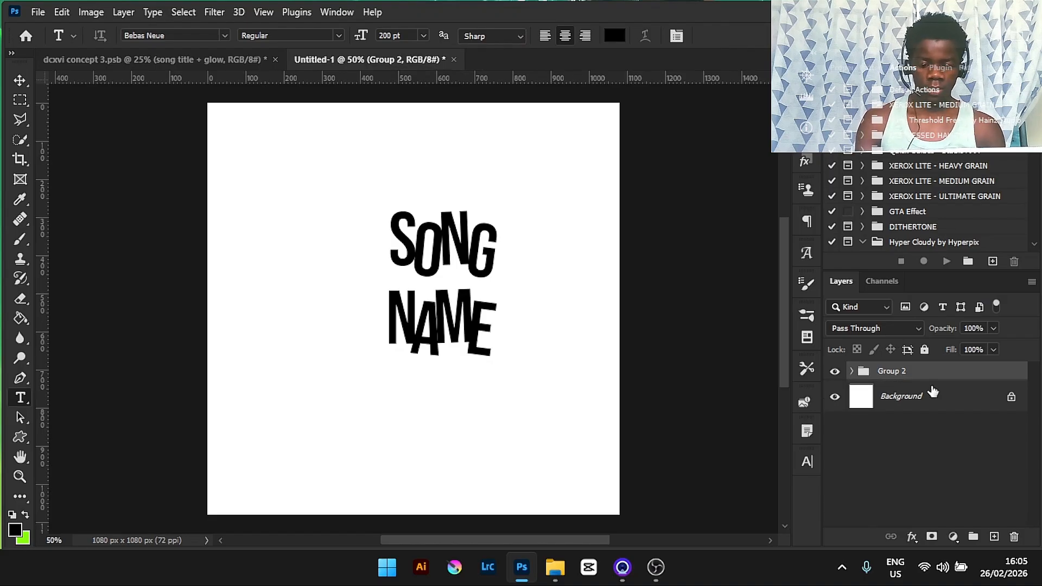
key("ctrl+j")
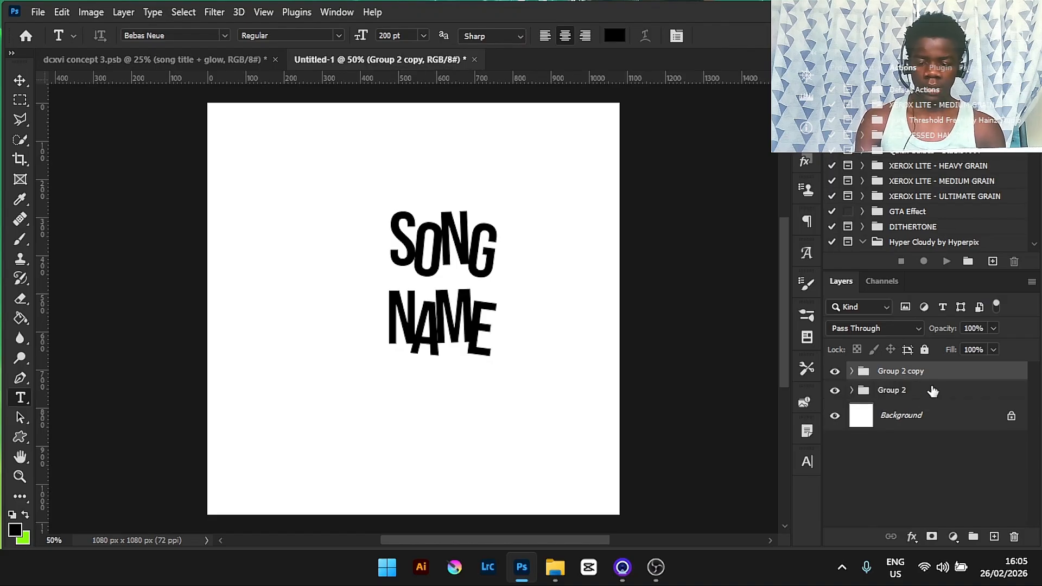
- Rename the original combined group to backup and hide it
double_click(892, 391)
type("backup")
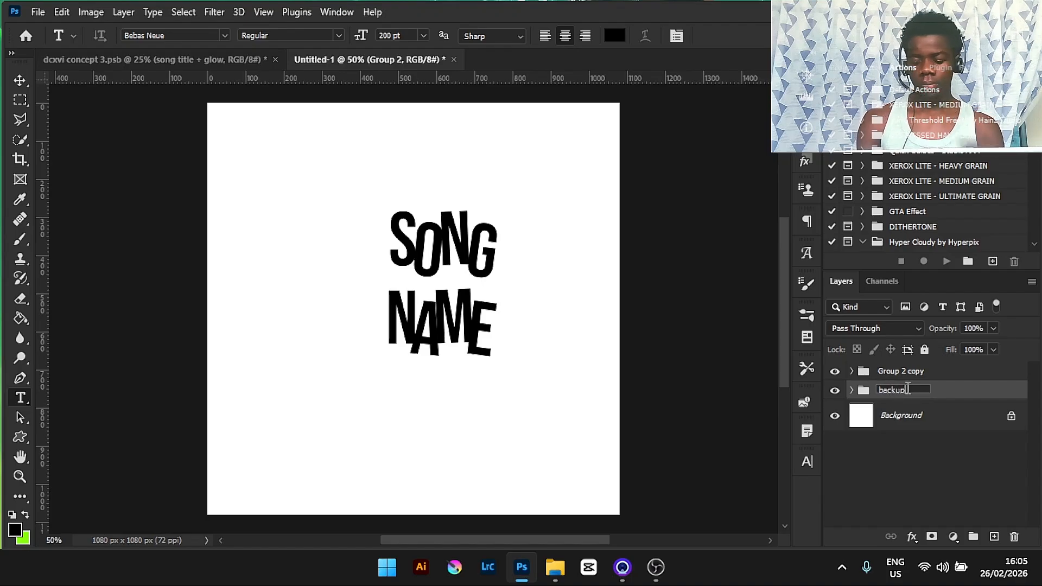
key("Return")
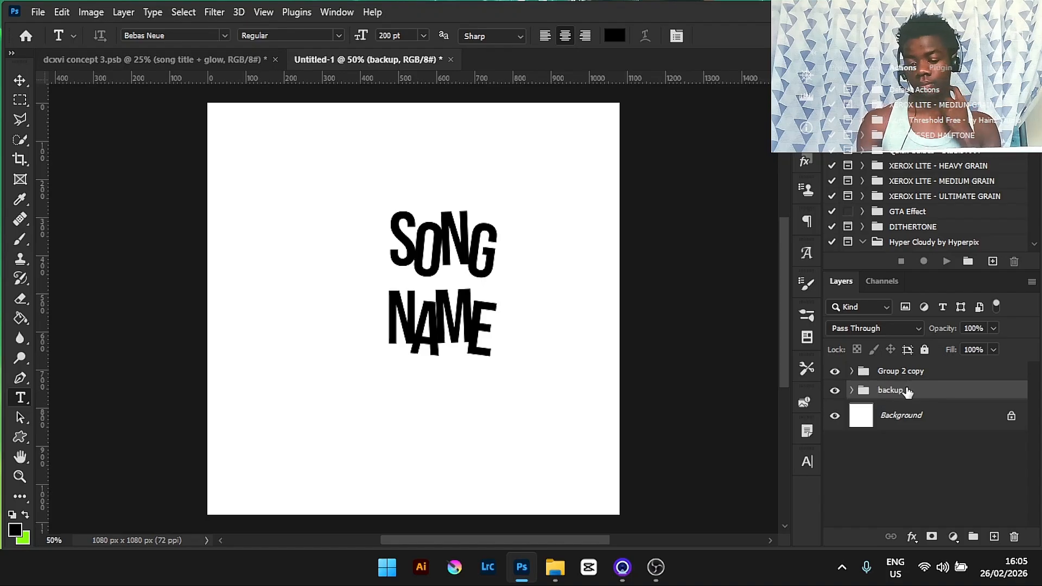
left_click(836, 391)
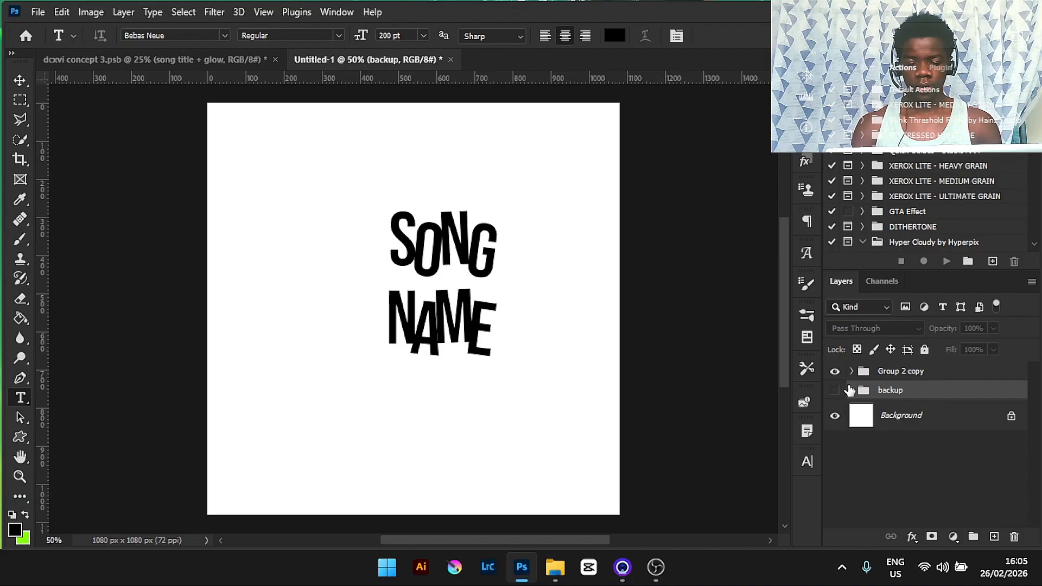
- Merge the duplicated group copy into a single lettering layer
left_click(947, 374)
key("ctrl+alt+shift+s")
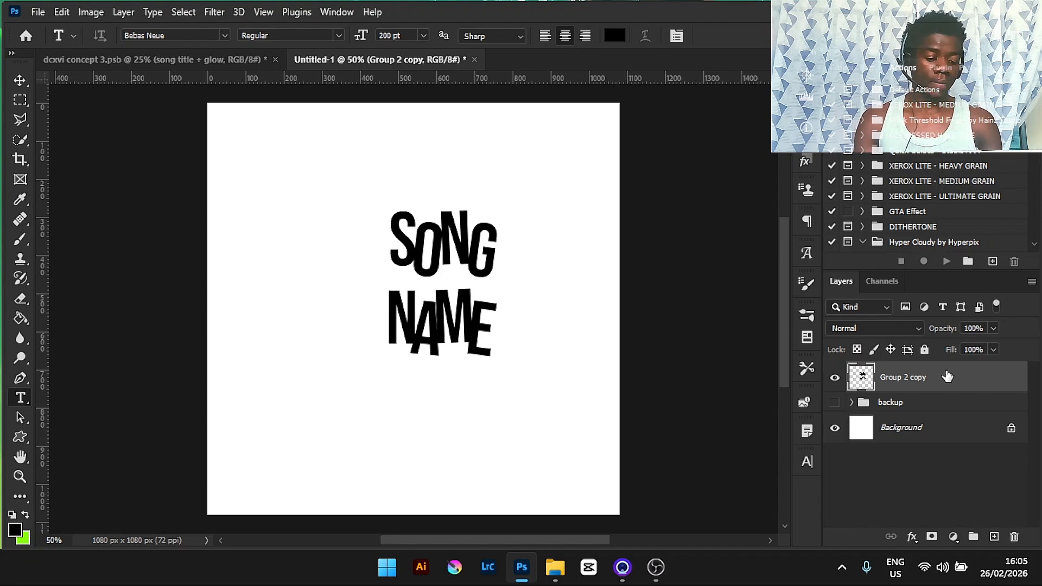
- Pick up the pink from the concept document's song title as foreground colour and return to the new document
left_click(222, 56)
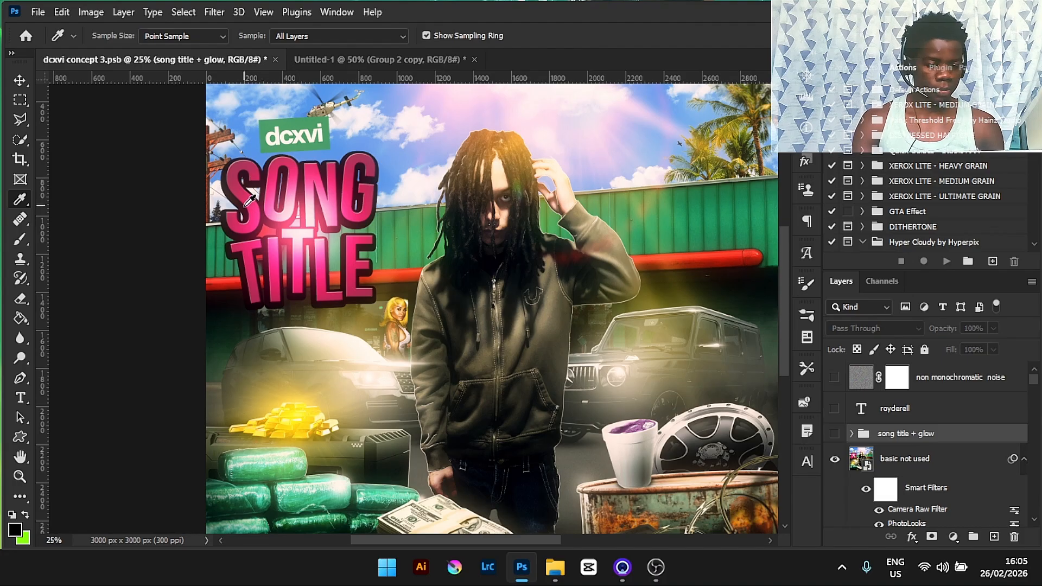
left_click(370, 51)
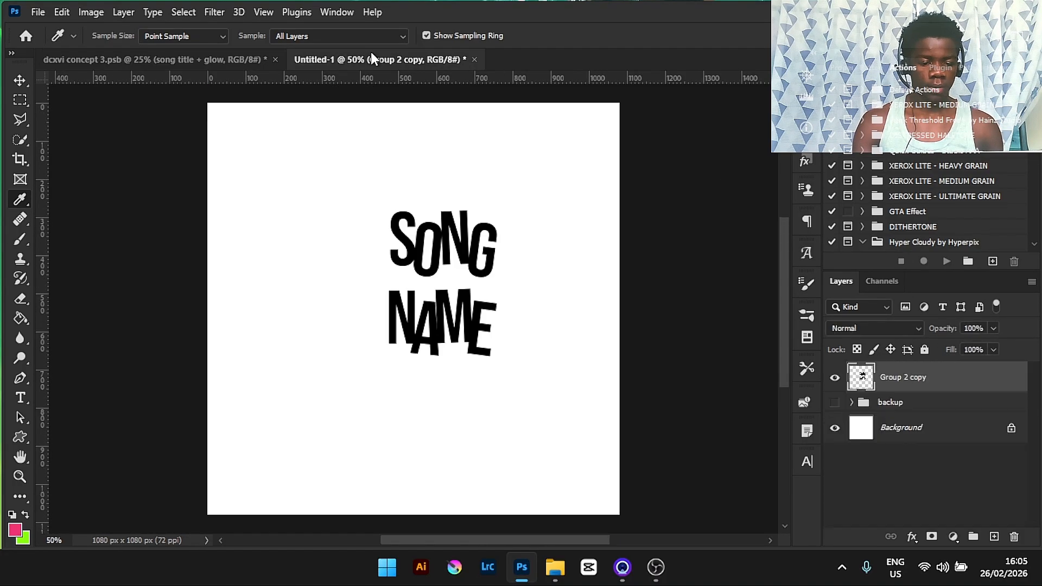
- Load the lettering layer as a selection and choose a soft round brush for the Brush tool
left_click(861, 375, "ctrl")
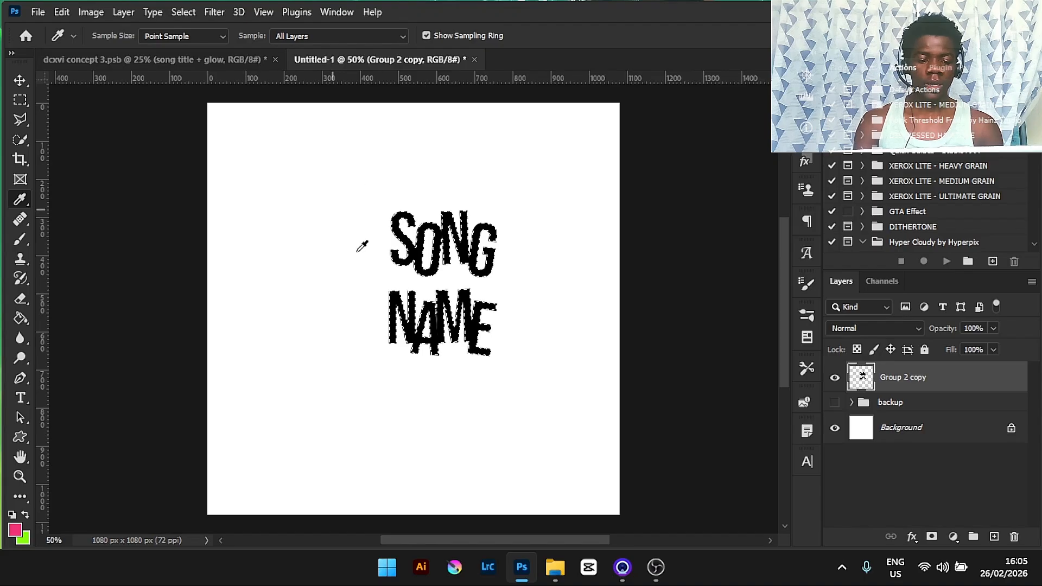
left_click(22, 236)
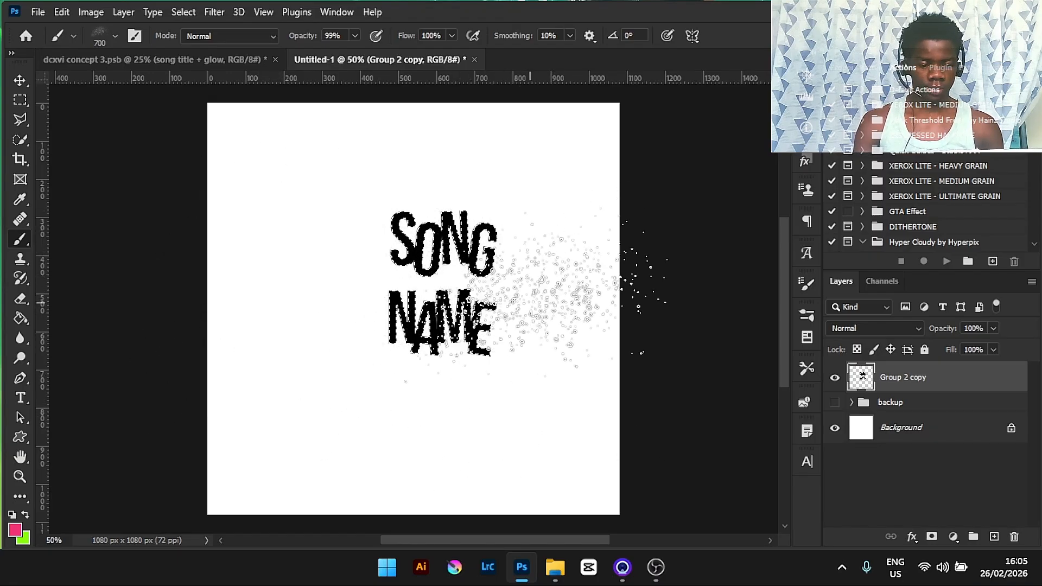
left_click(115, 33)
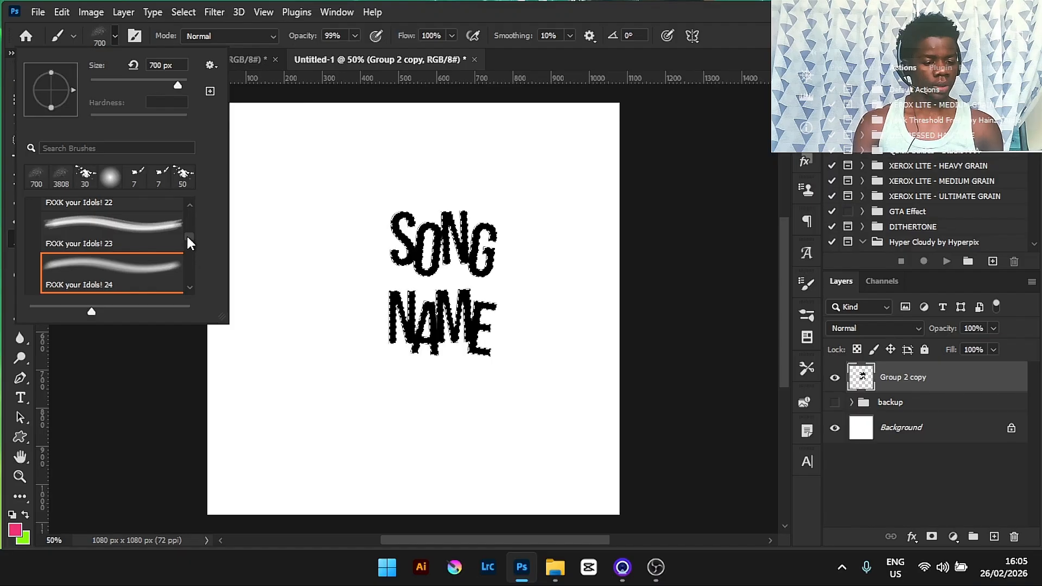
left_click_drag(188, 235, 190, 212)
left_click(109, 178)
left_click(594, 2)
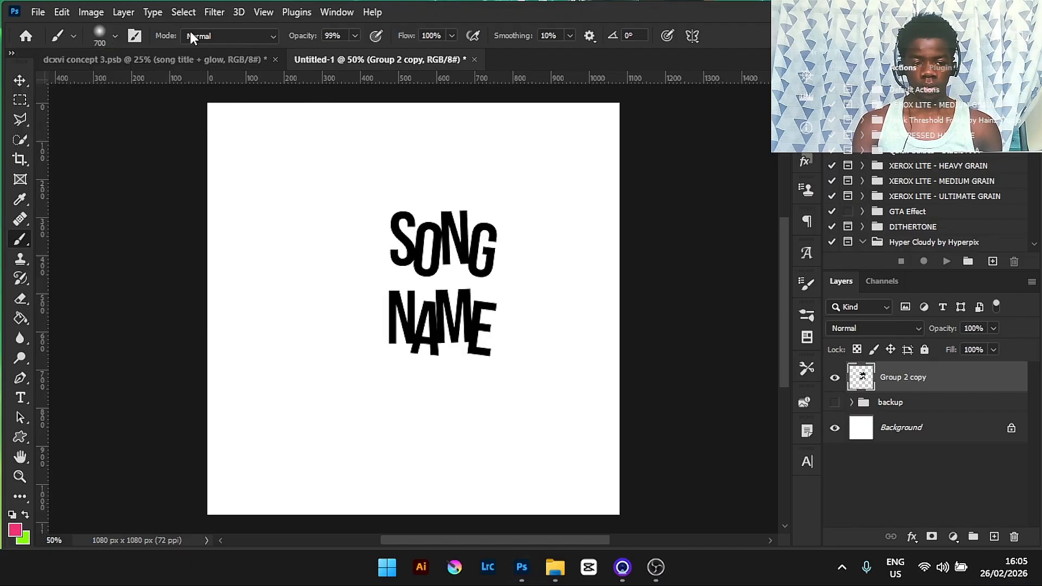
left_click(116, 35)
left_click(116, 34)
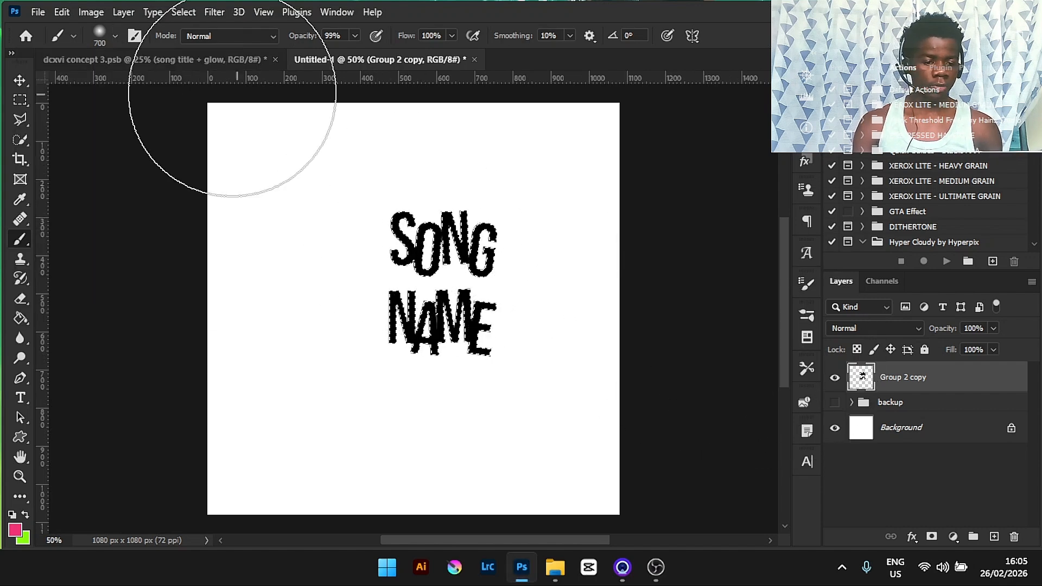
- Set the foreground colour to dark red a40a40 and paint it over the selected letters
left_click(15, 529)
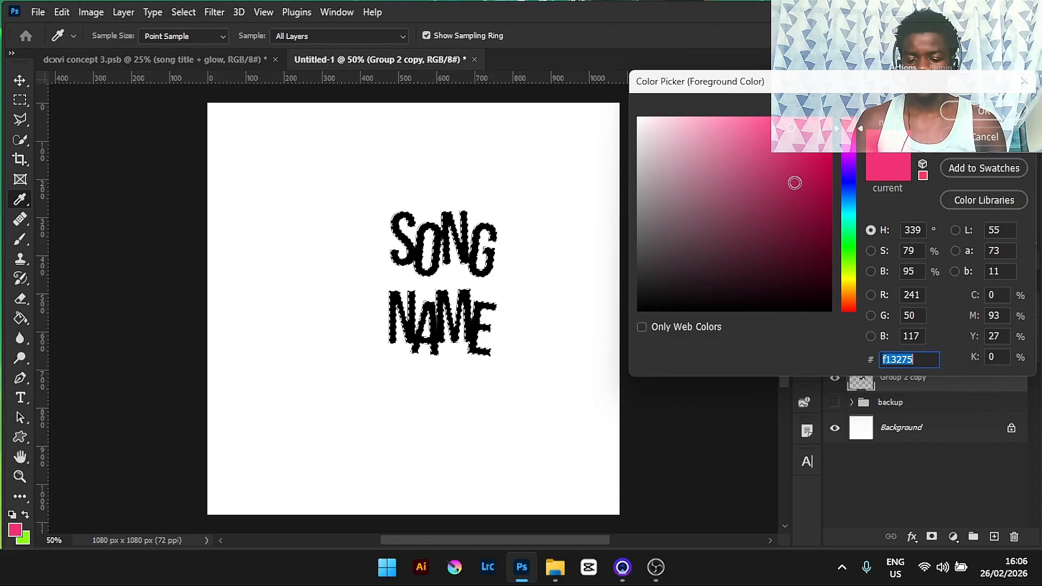
left_click_drag(813, 185, 820, 187)
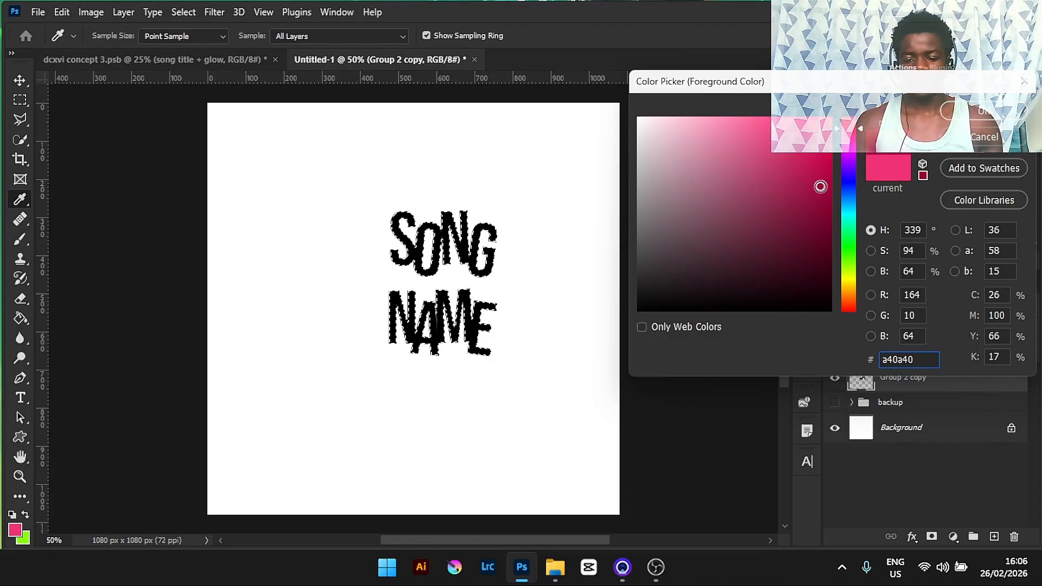
key("Return")
key("b")
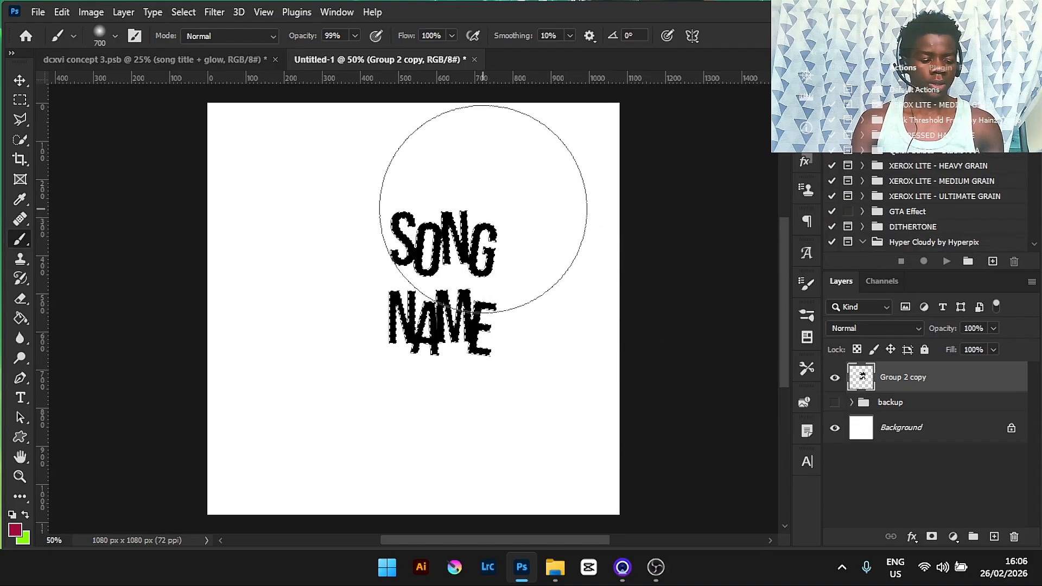
mouse_move(485, 209)
left_mouse_down()
mouse_move(383, 374)
mouse_move(396, 230)
mouse_move(533, 319)
mouse_move(364, 409)
mouse_move(422, 270)
mouse_move(555, 237)
mouse_move(562, 354)
mouse_move(372, 371)
left_mouse_up()
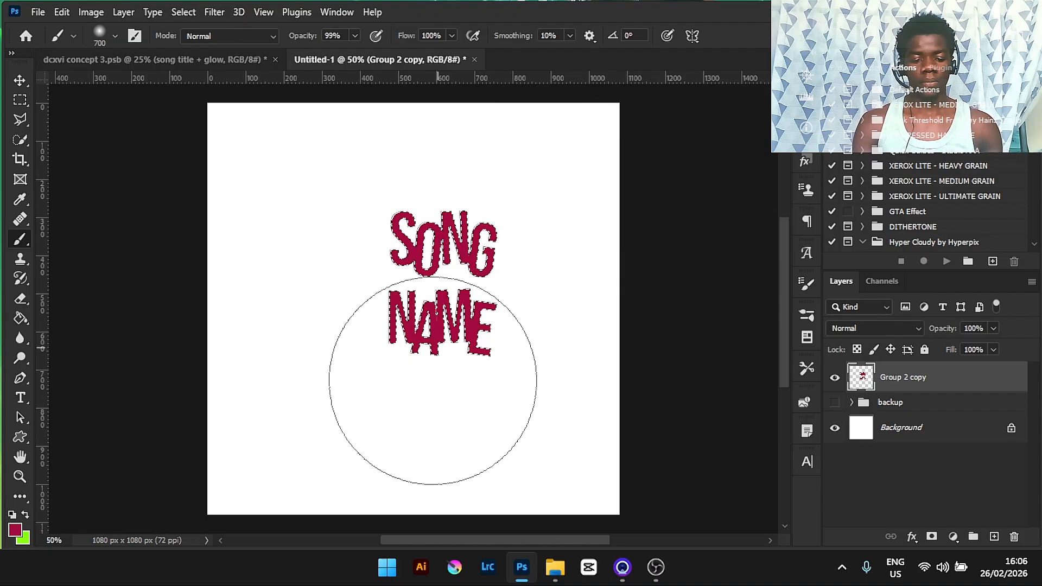
- Copy the painted letters to a new layer and load that layer's letter selection
key("ctrl+j")
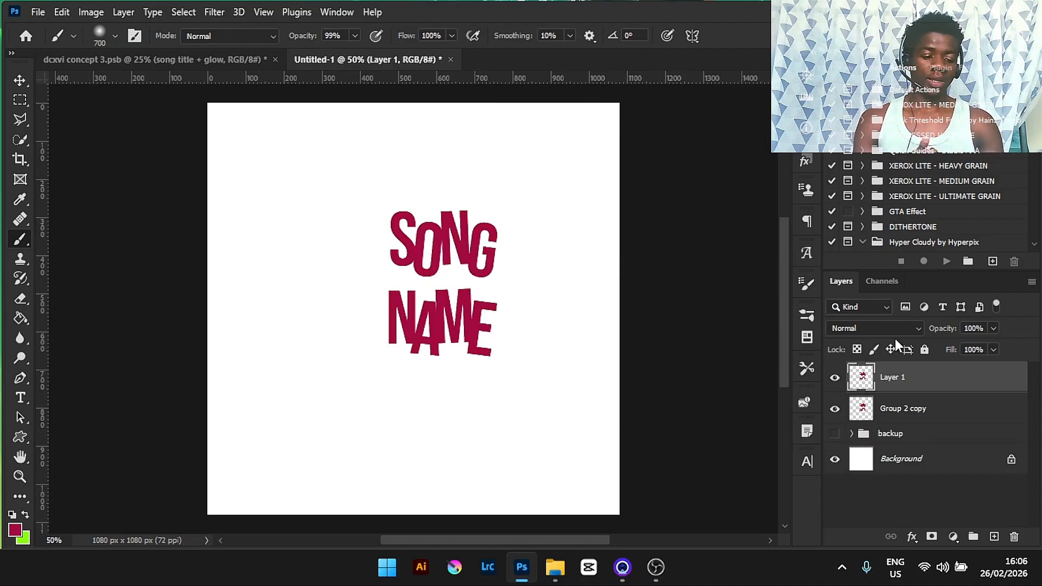
left_click(867, 380, "ctrl")
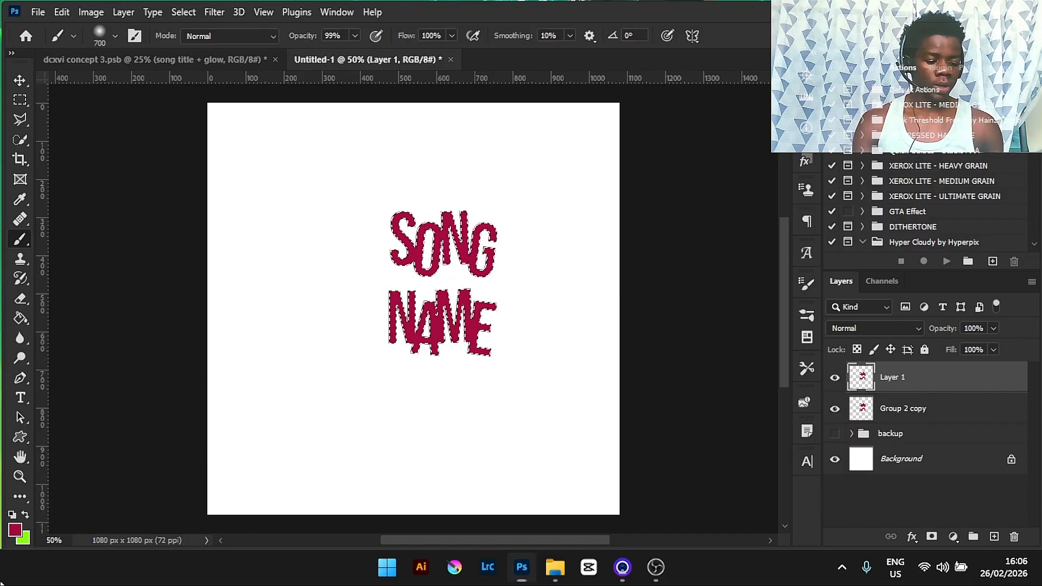
key("ctrl+d")
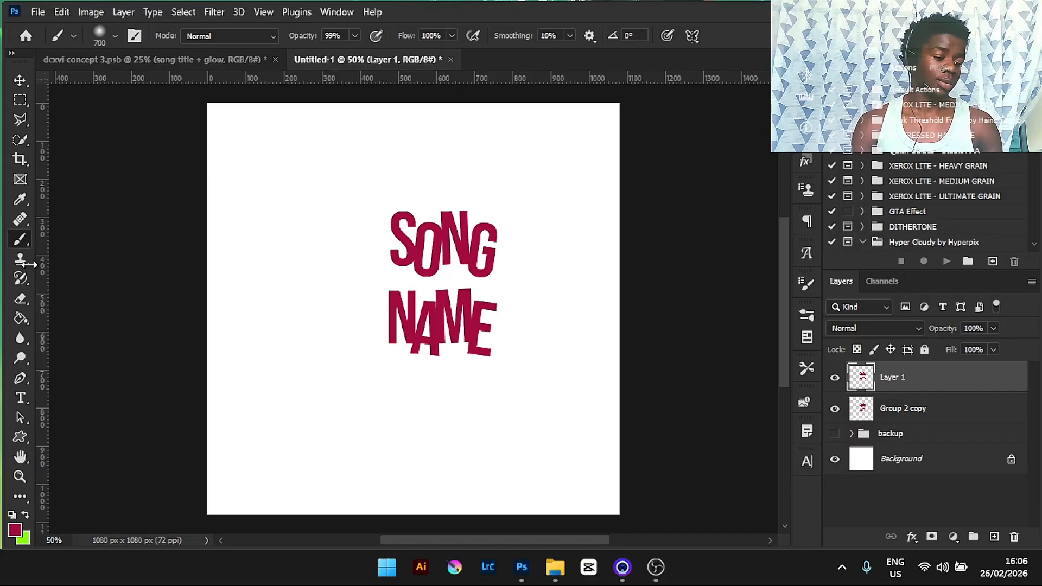
key("ctrl+z")
- Enter f41161 as the foreground colour and adjust it to a brighter pink
left_click(15, 530)
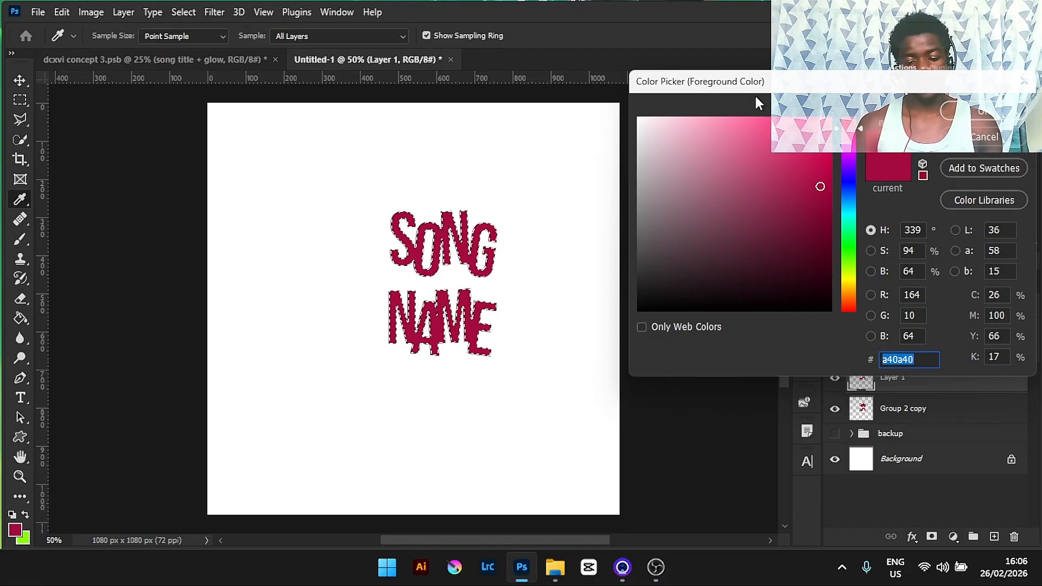
type("ed1460")
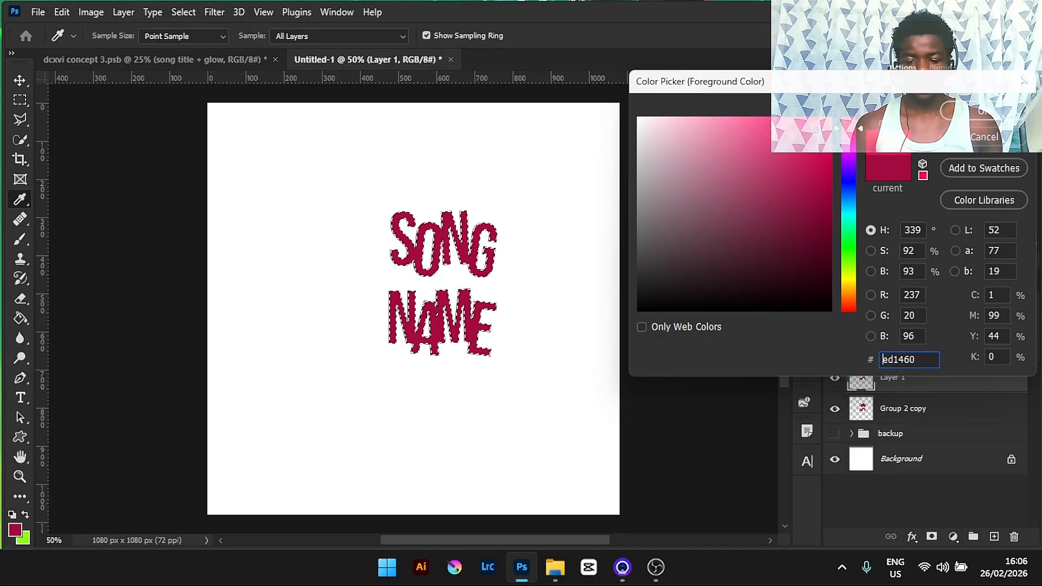
type("f41161")
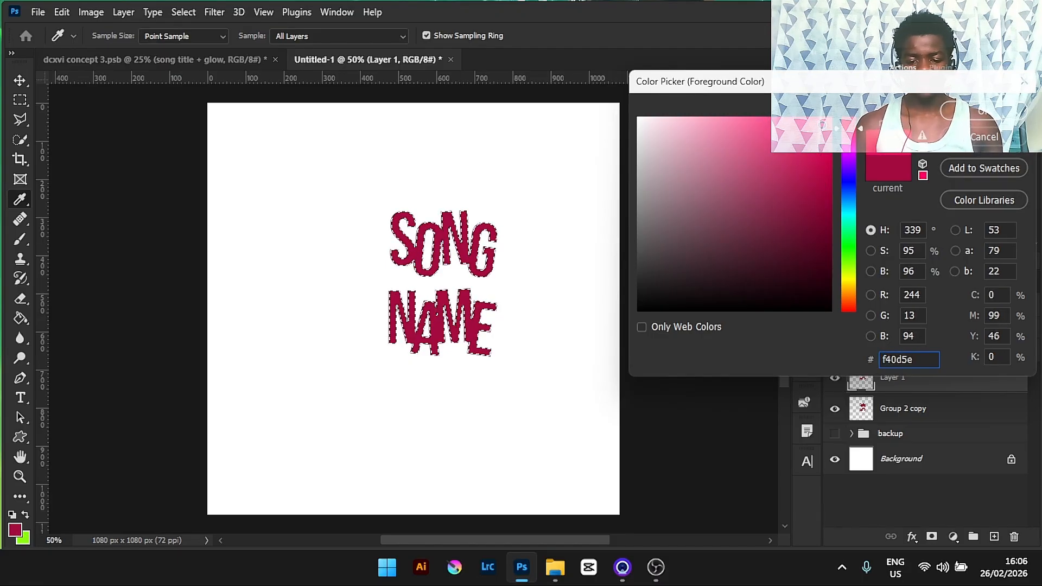
left_click_drag(823, 125, 834, 115)
left_click(995, 110)
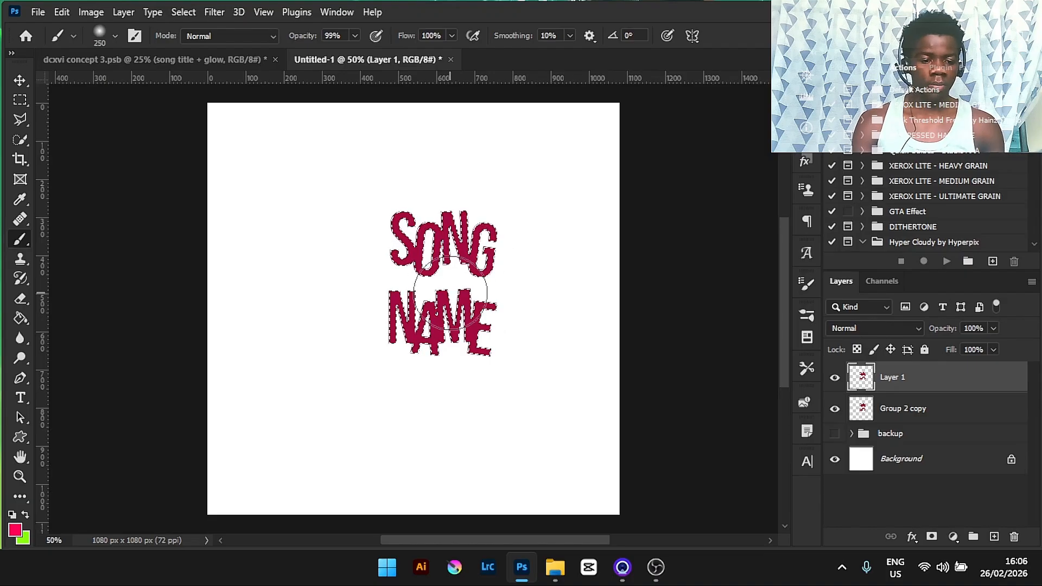
- Set brush flow to about 70% and size to 300, then dab the bright pink into the centre of the selected letters
left_click(451, 35)
left_click_drag(456, 52, 428, 53)
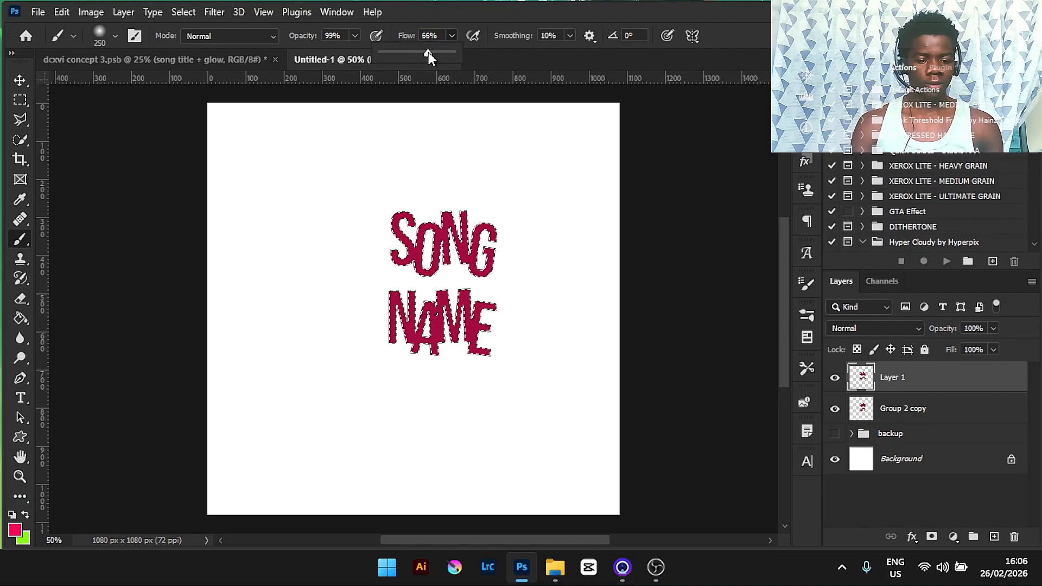
key("ctrl+d")
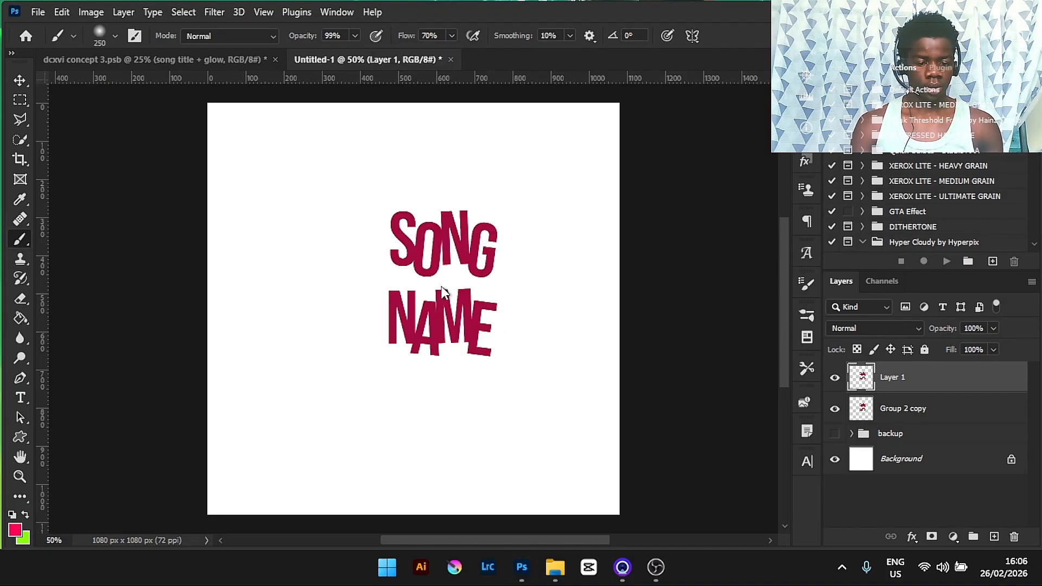
left_click(856, 385, "ctrl")
key("bracketright")
key("bracketright")
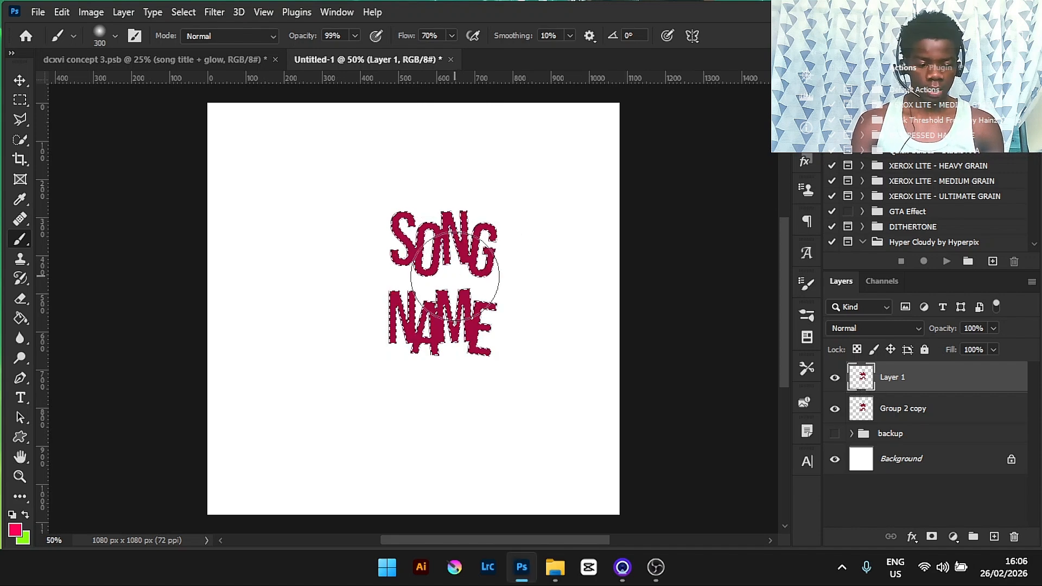
left_click(438, 280)
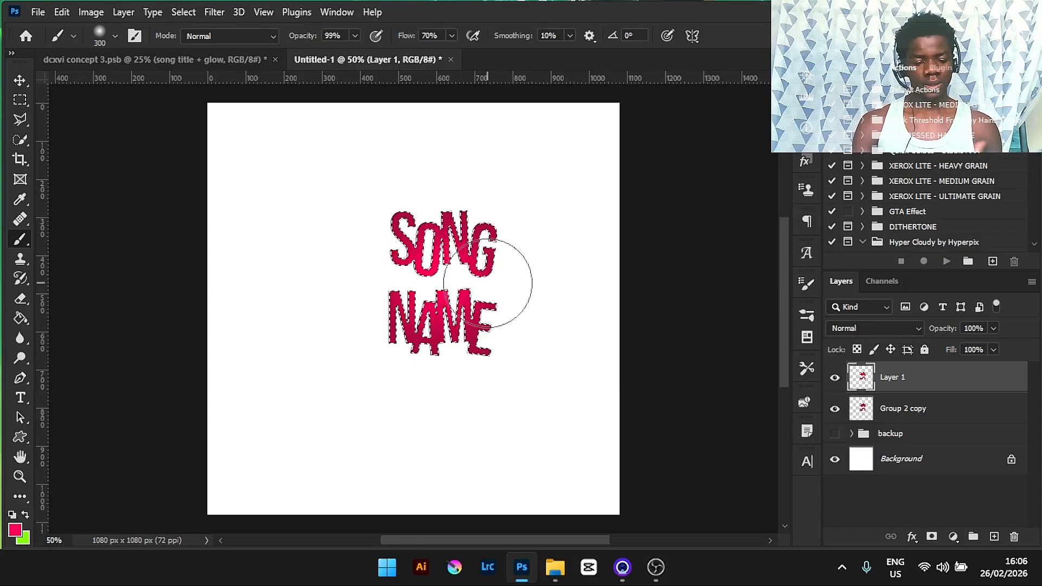
- Duplicate the shaded lettering layer and compare it with the concept document's title
key("ctrl+j")
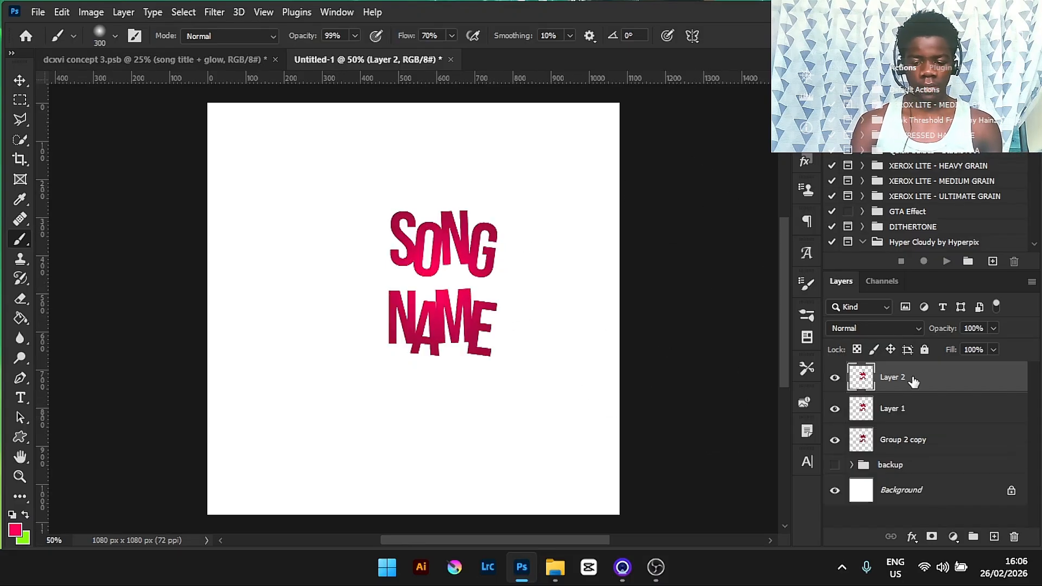
key("ctrl+plus")
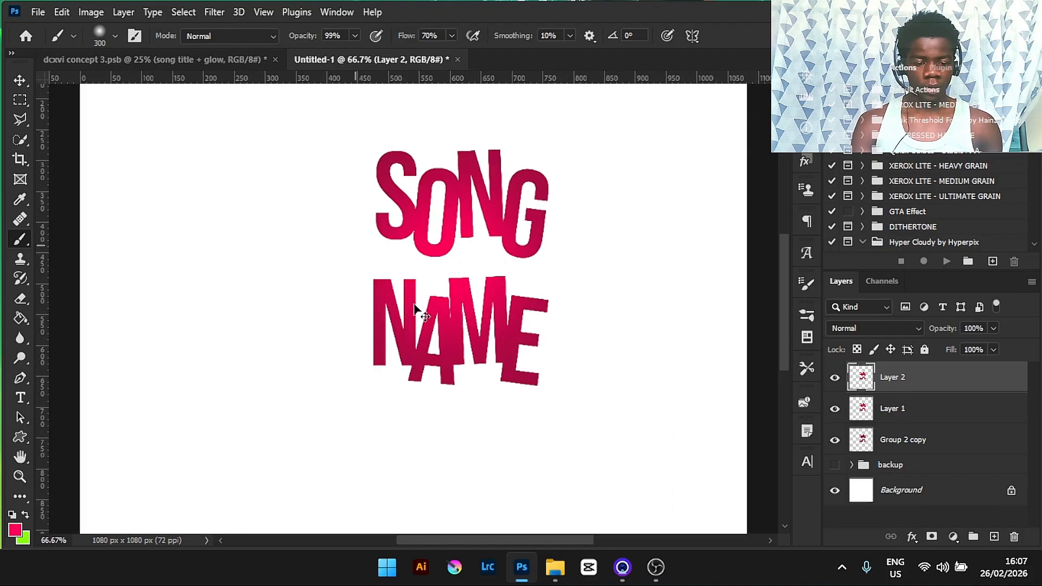
key("ctrl+plus")
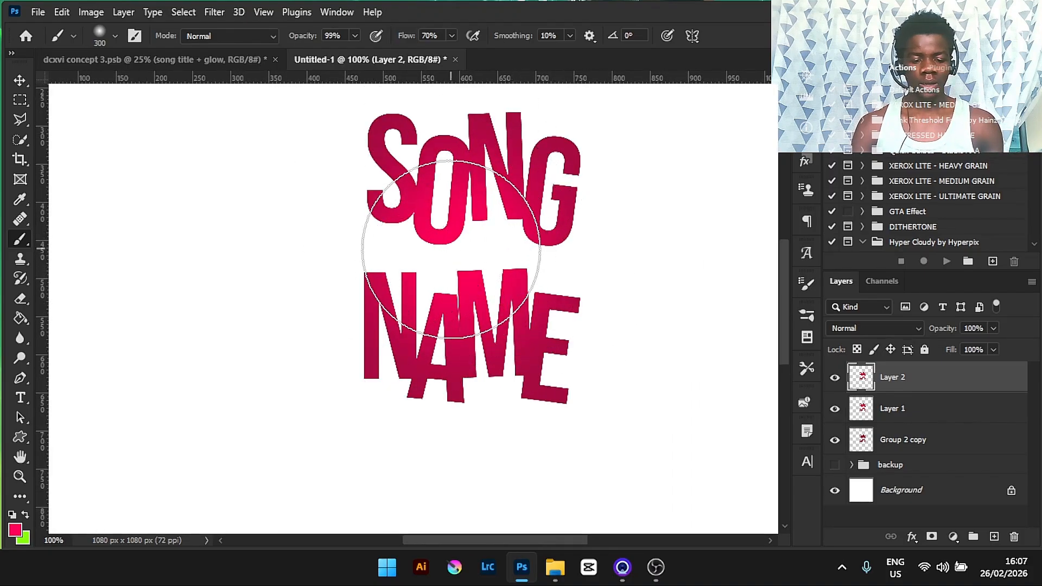
left_click(66, 54)
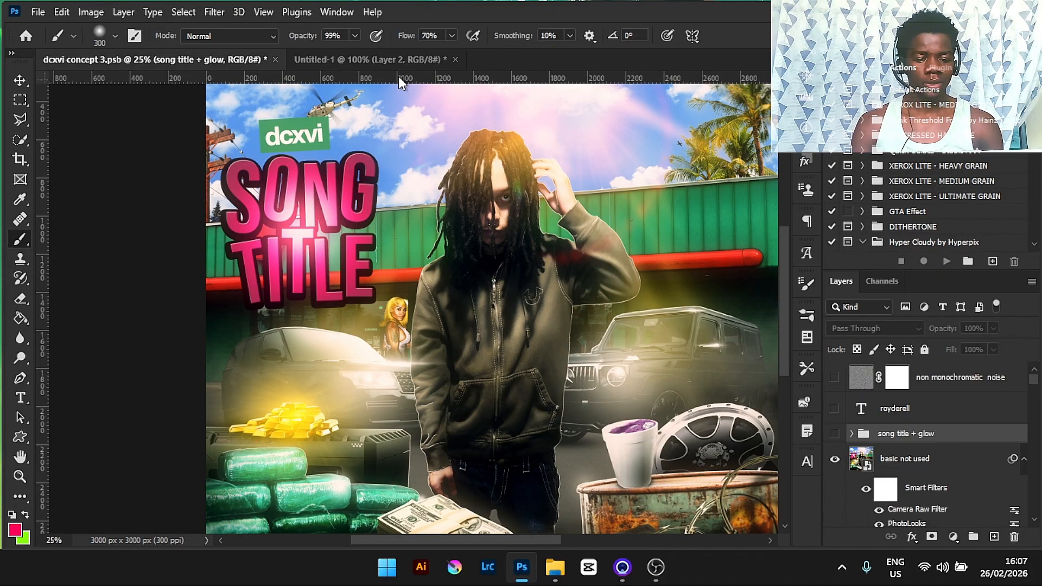
left_click(393, 55)
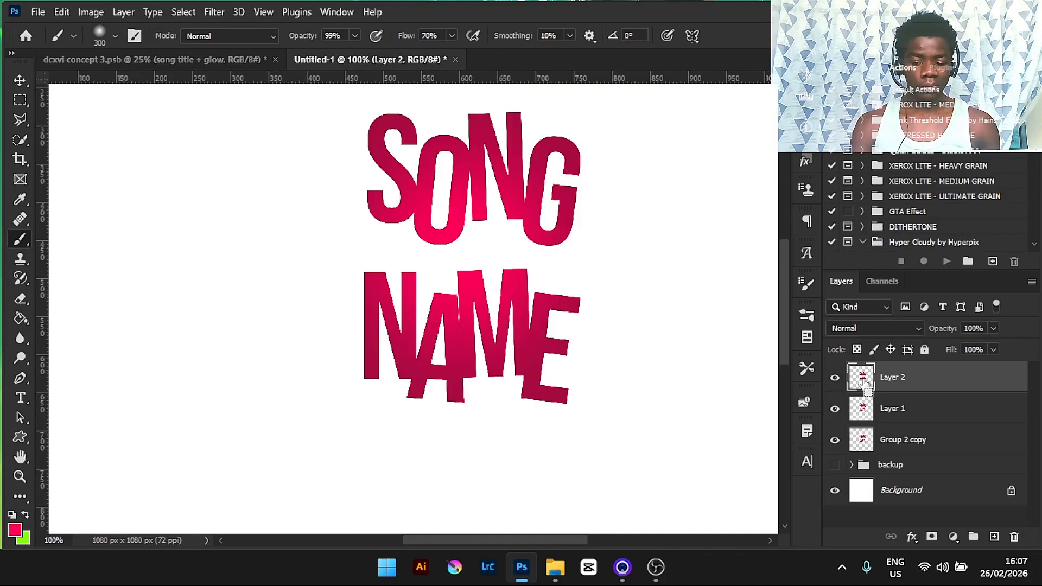
- Load the painted letters' selection and set the foreground colour to pale pink ffdbe8
left_click(862, 378, "ctrl")
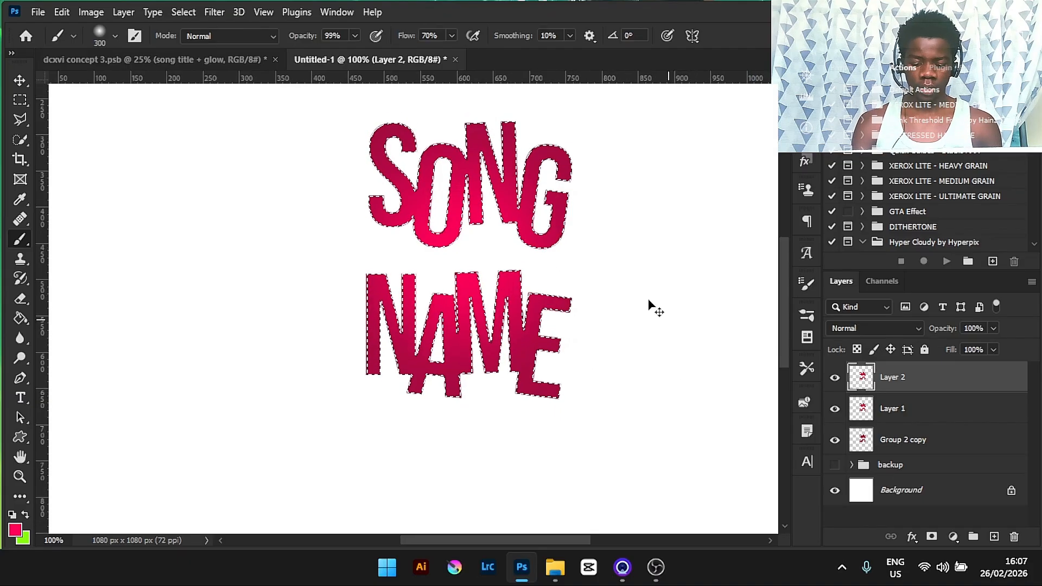
key("ctrl+minus")
left_click(15, 530)
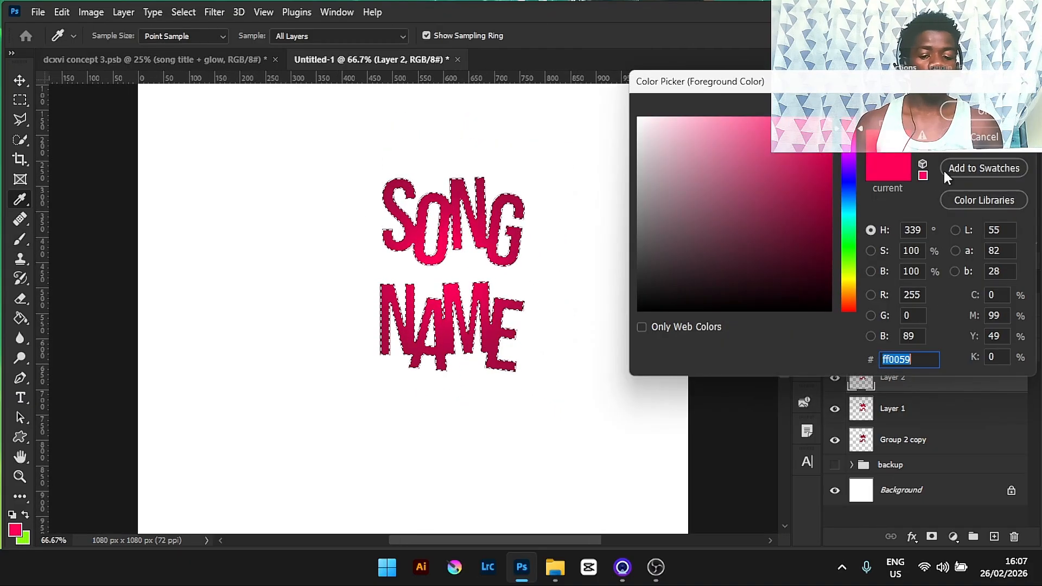
left_click_drag(724, 122, 665, 118)
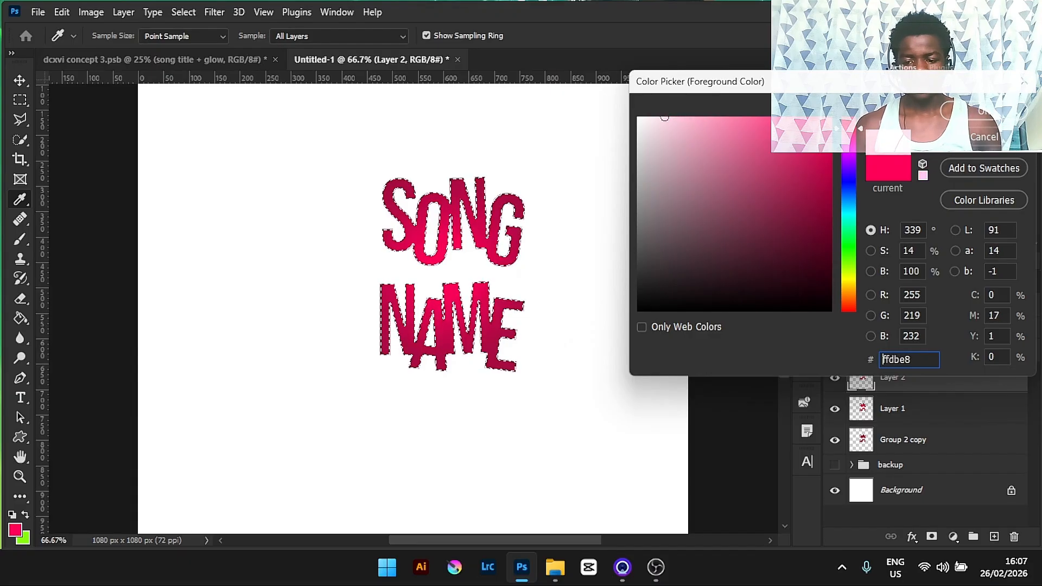
key("Return")
- Shrink the brush to 200 and paint a pale pink highlight across the middle of the selected letters, then deselect
key("b")
key("bracketleft")
key("bracketleft")
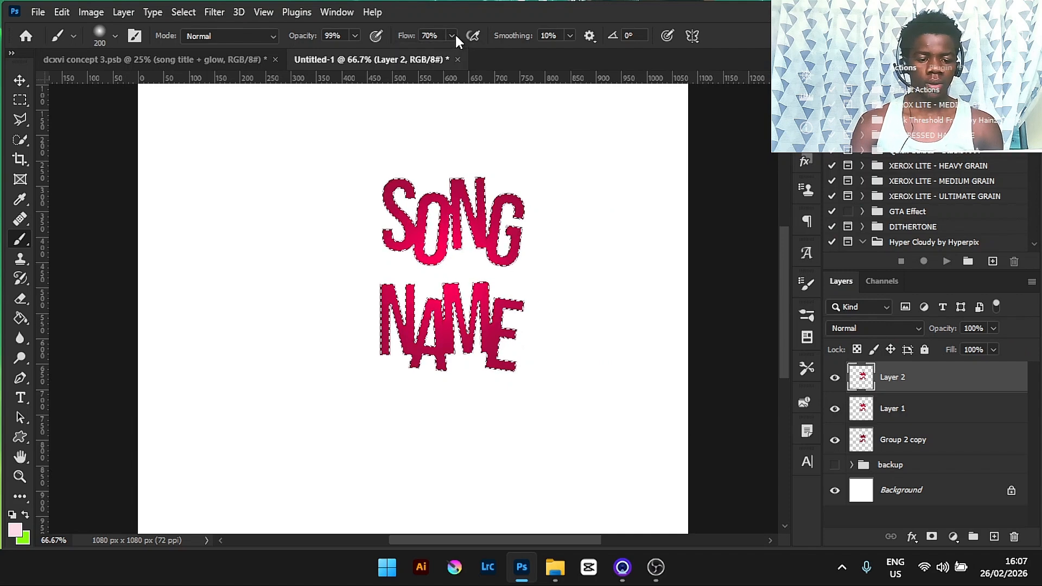
key("ctrl+d")
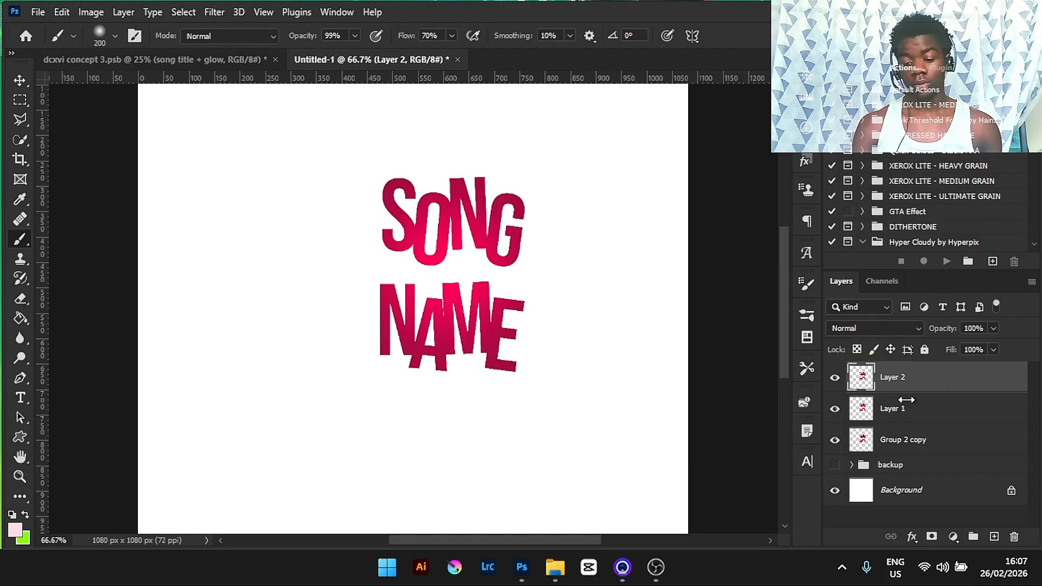
left_click(866, 379, "ctrl")
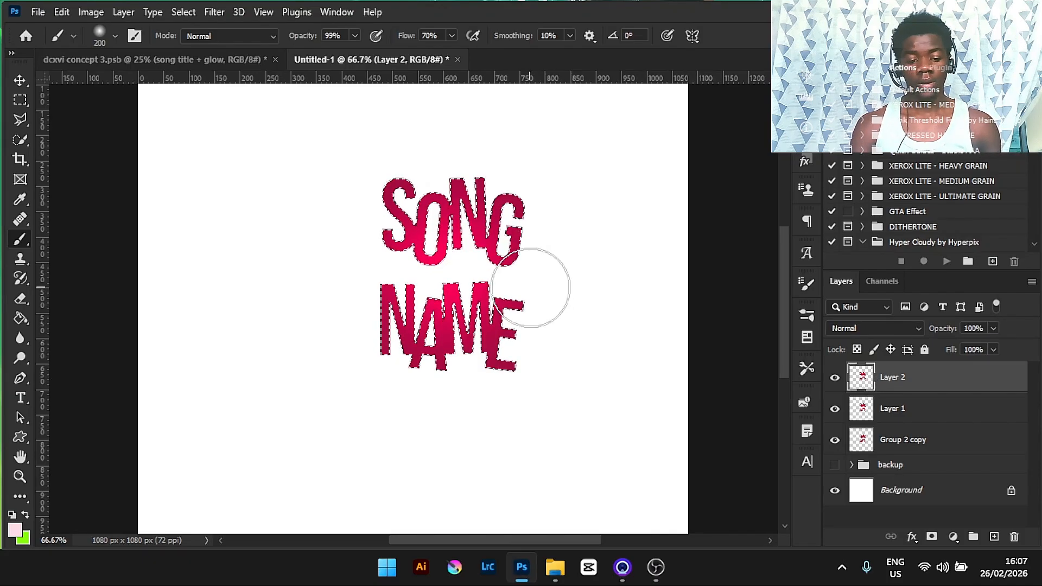
mouse_move(461, 263)
left_mouse_down()
mouse_move(442, 249)
mouse_move(477, 251)
mouse_move(419, 251)
mouse_move(452, 263)
mouse_move(441, 231)
mouse_move(435, 251)
mouse_move(448, 277)
left_mouse_up()
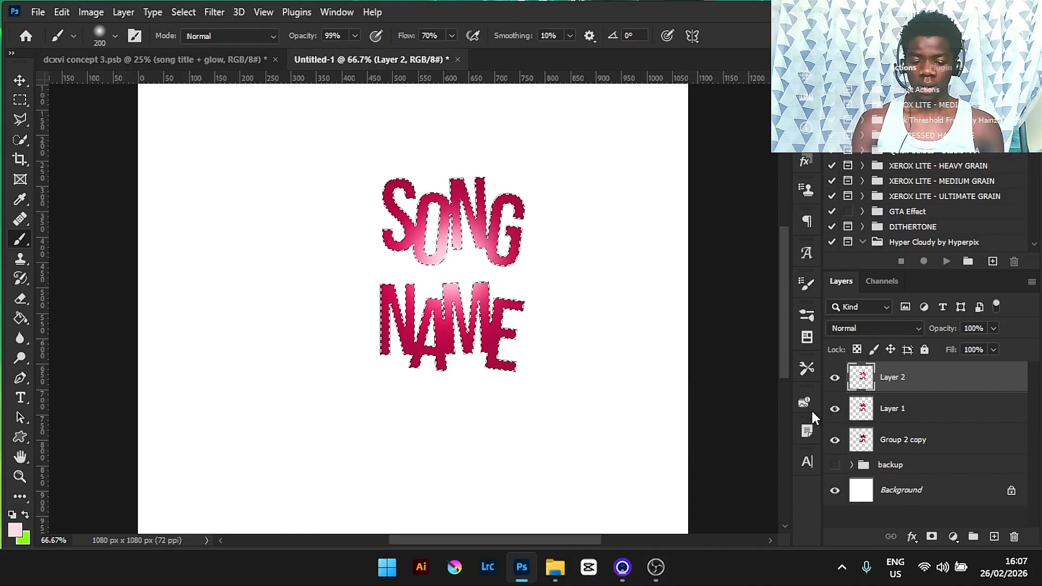
key("ctrl+d")
- Add two new layers above the lettering and set the foreground colour to ff0059
key("ctrl+shift+alt+n")
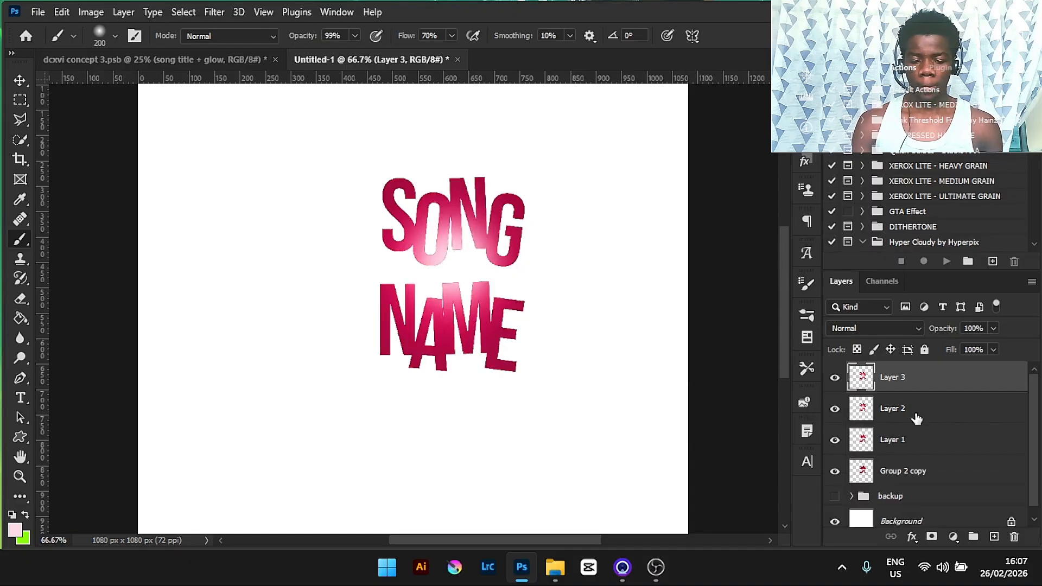
left_click(996, 537)
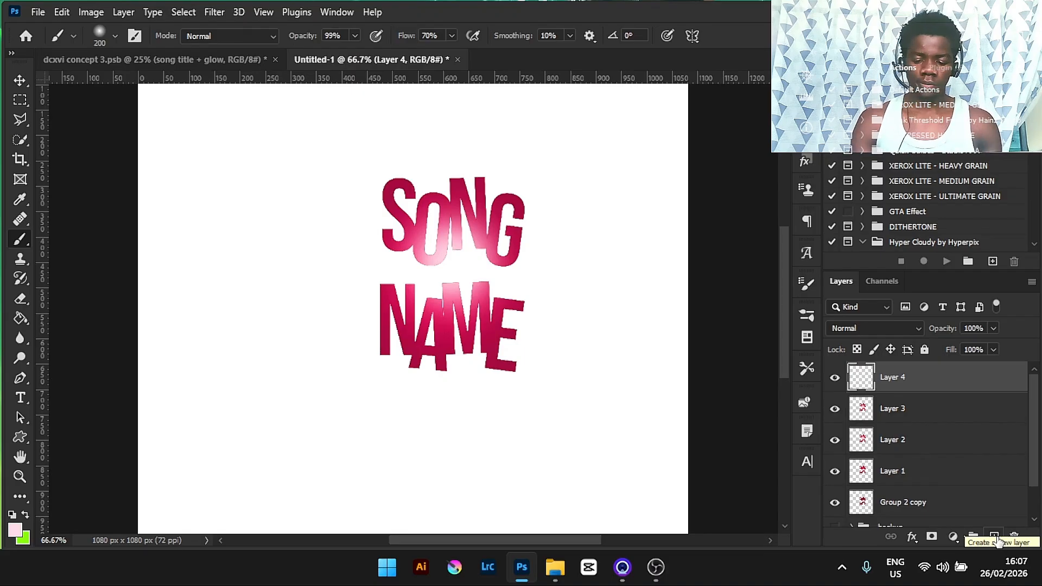
key("i")
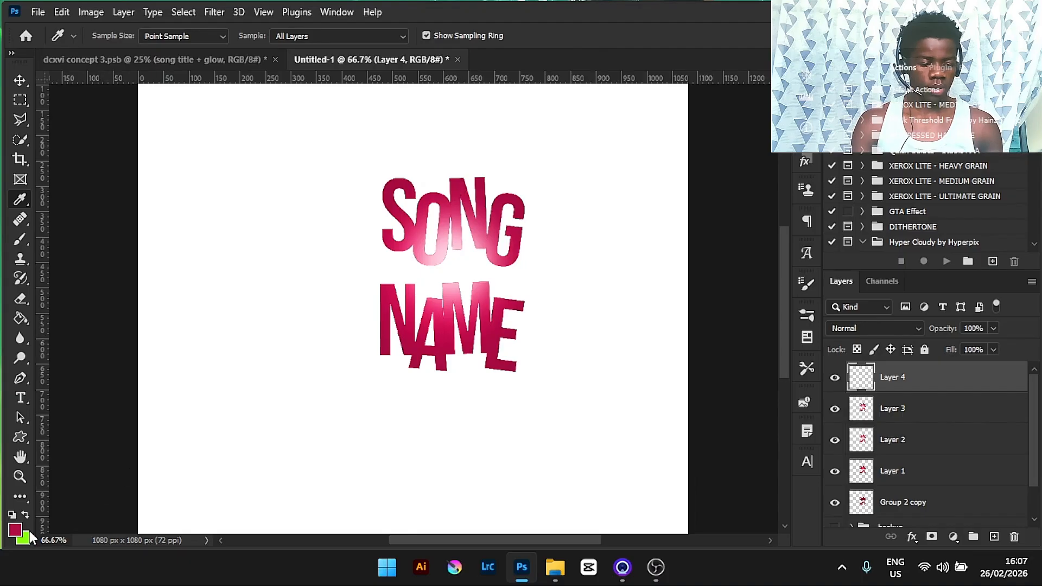
left_click(16, 530)
type("fd0a5f")
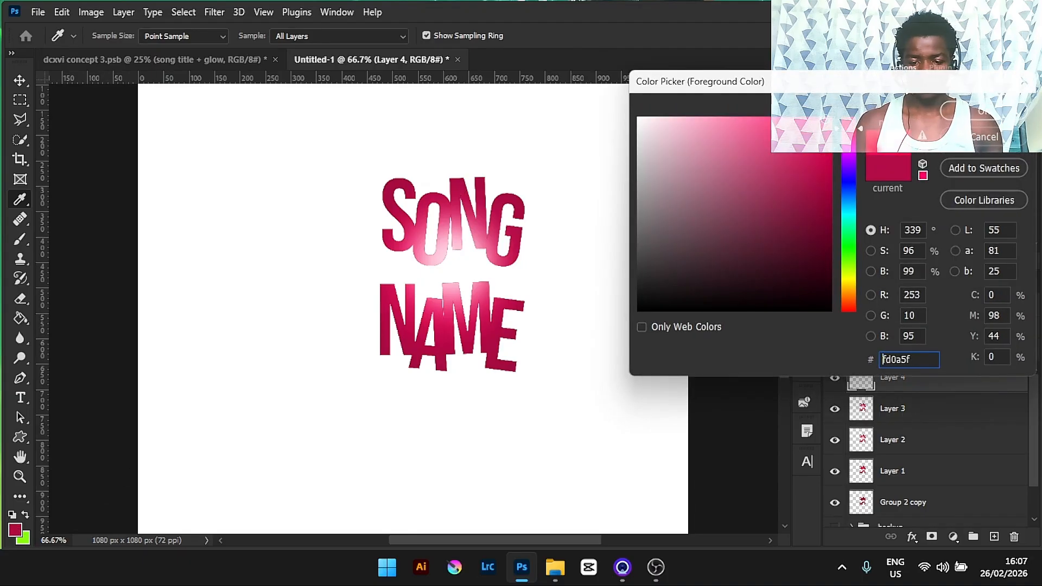
type("ff0059")
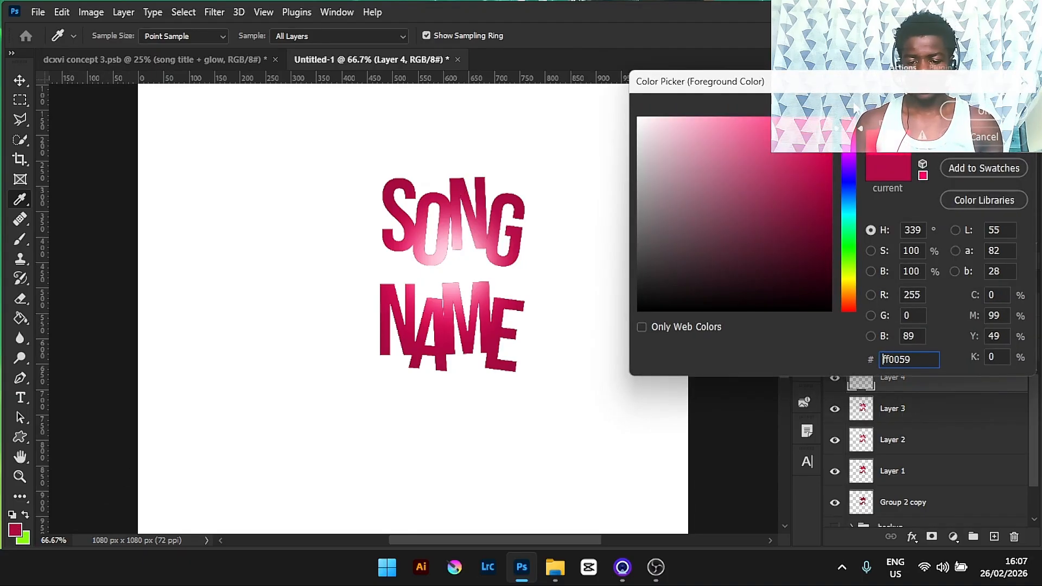
left_click(971, 116)
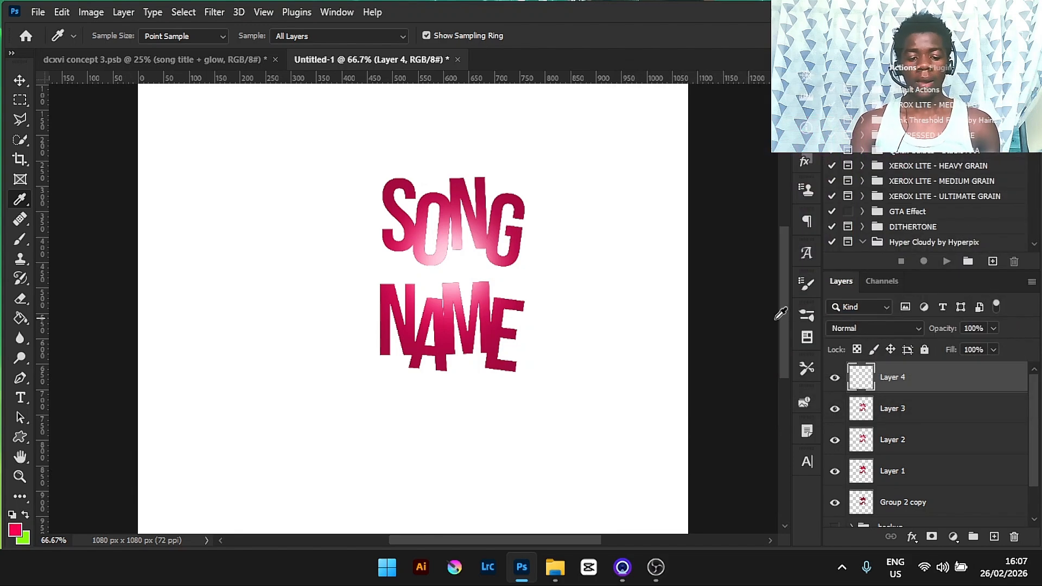
- Enlarge the brush to 250, dab a pink glow between the two title lines, and set that layer's blend mode to Linear Dodge (Add)
key("b")
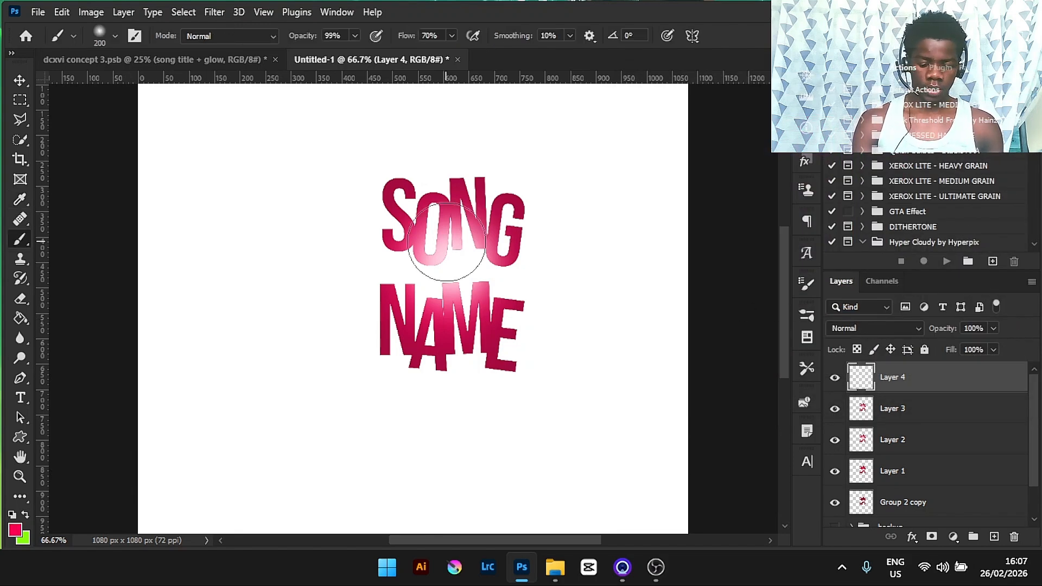
key("bracketright")
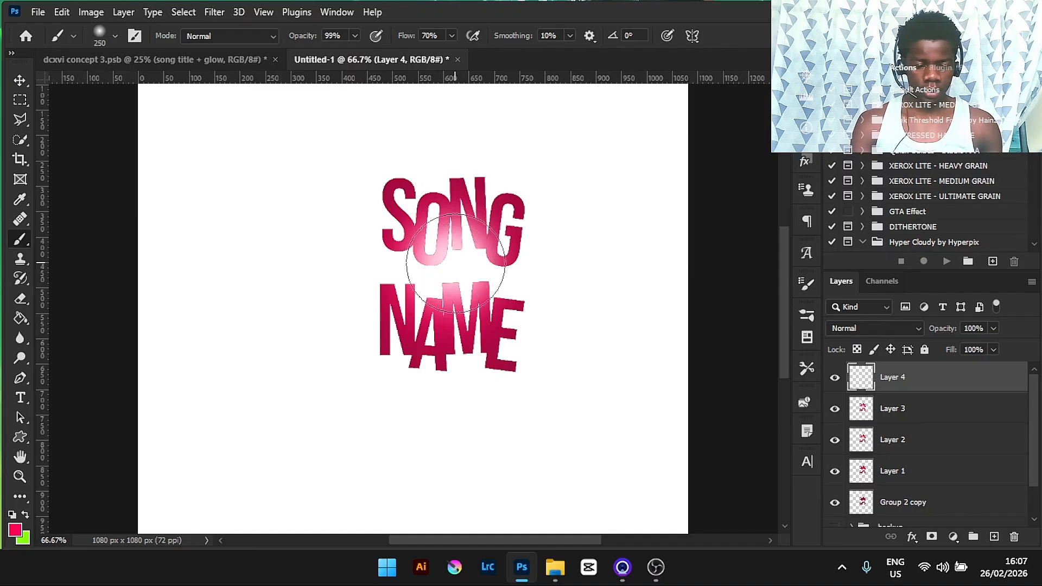
left_click(455, 262)
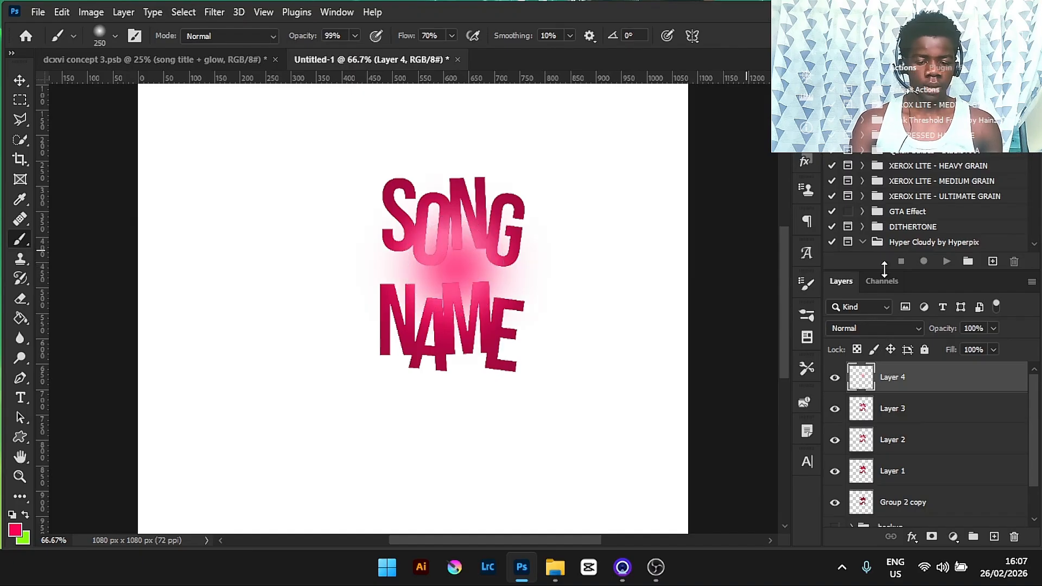
left_click(913, 327)
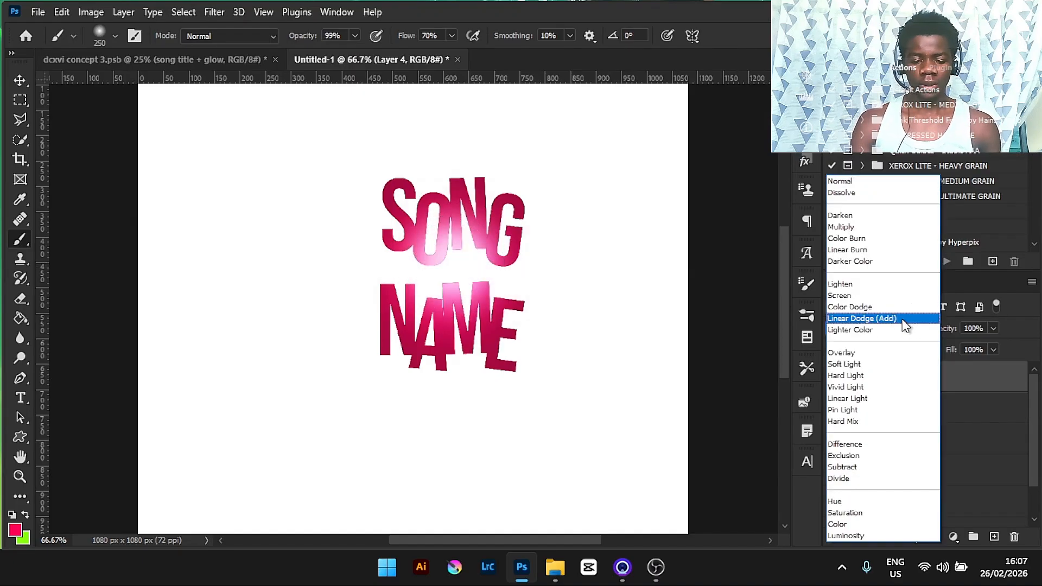
left_click(905, 320)
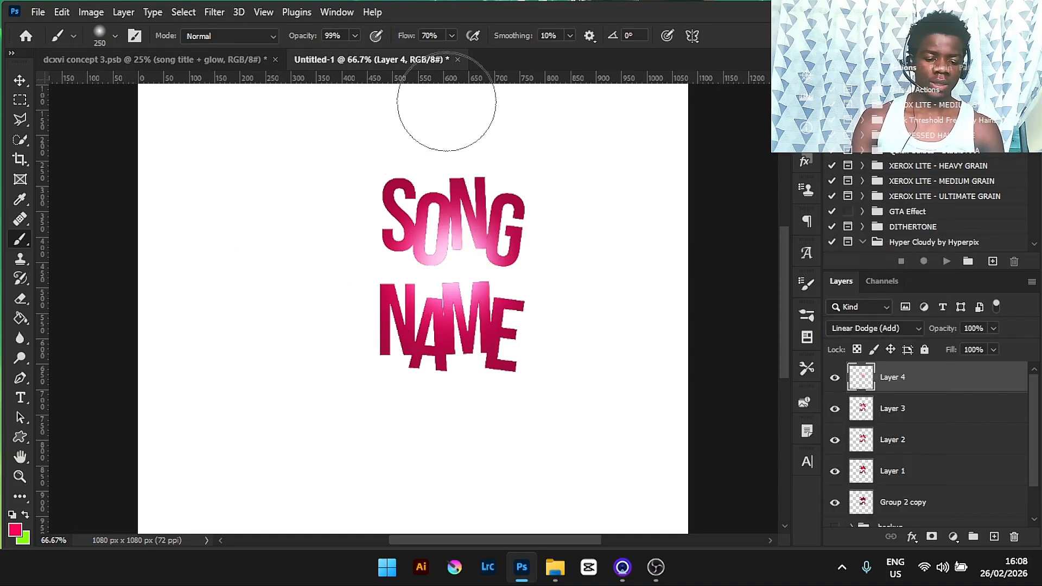
- Select all the title layers and group them together
left_click_drag(1036, 429, 1041, 401)
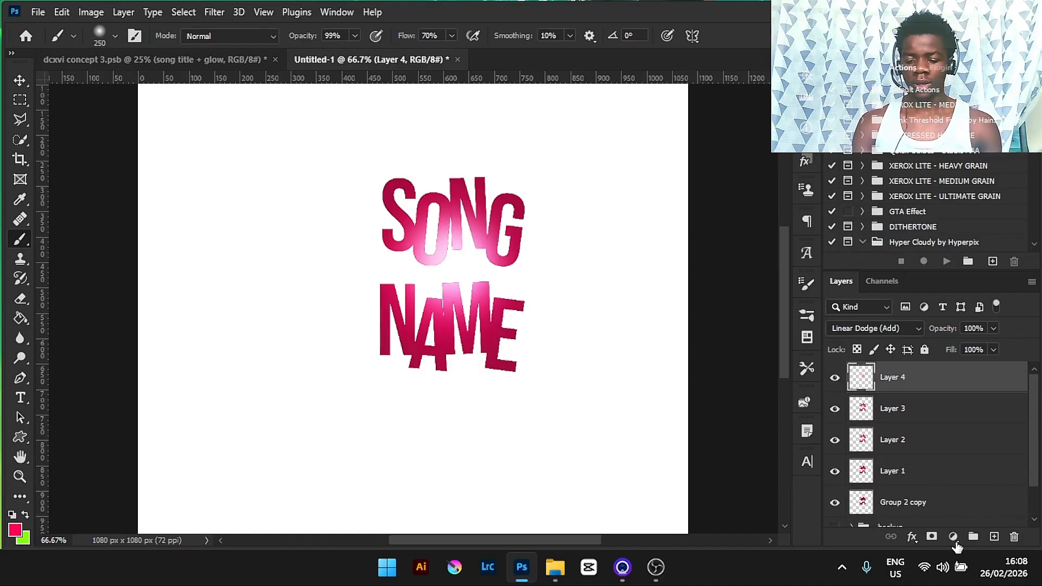
left_click(947, 507, "shift")
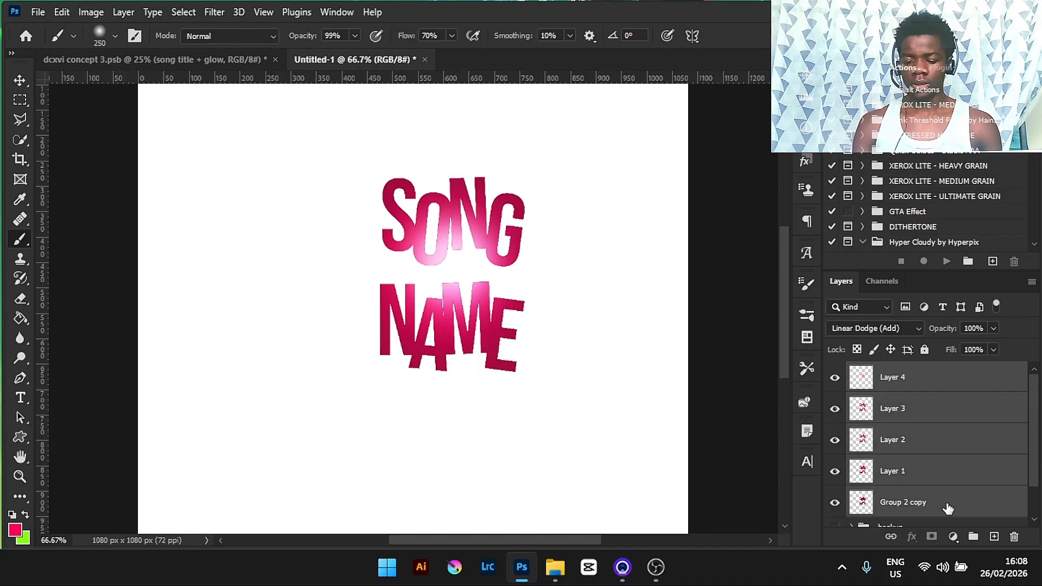
key("ctrl+g")
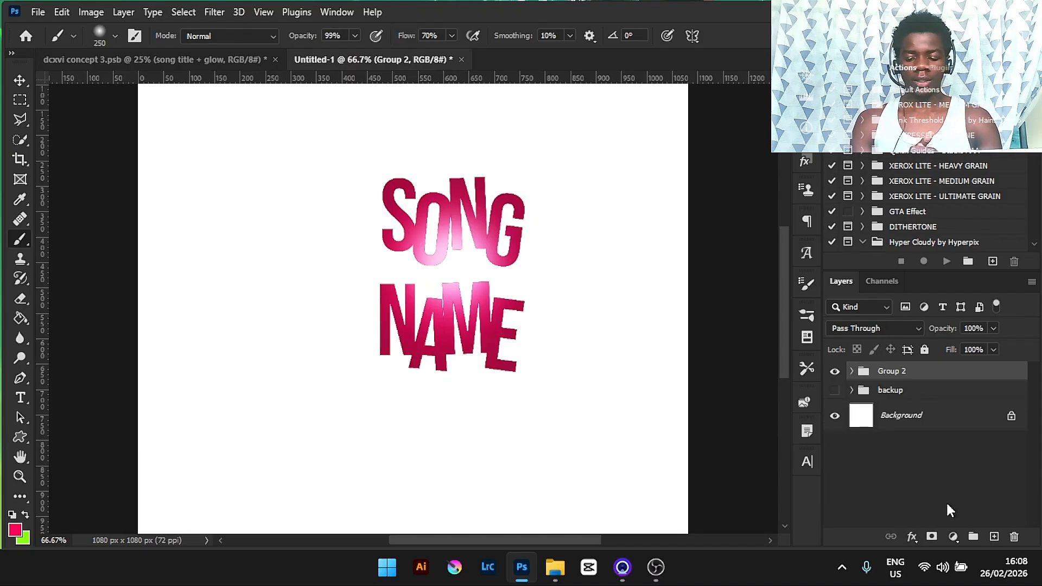
right_click(938, 376)
left_click(936, 371)
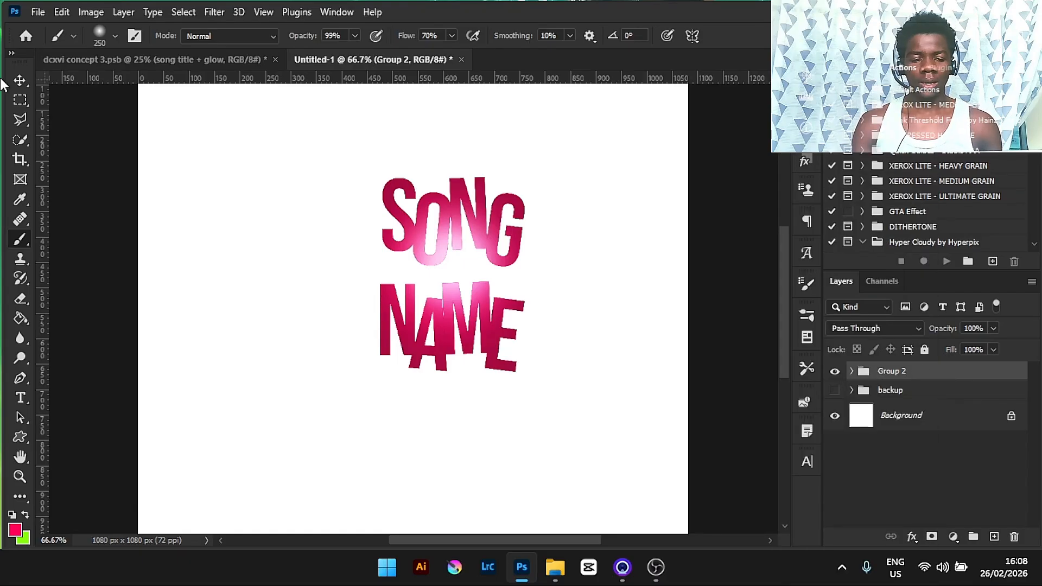
- Zoom in on the concept document's title to study its styling
left_click(88, 59)
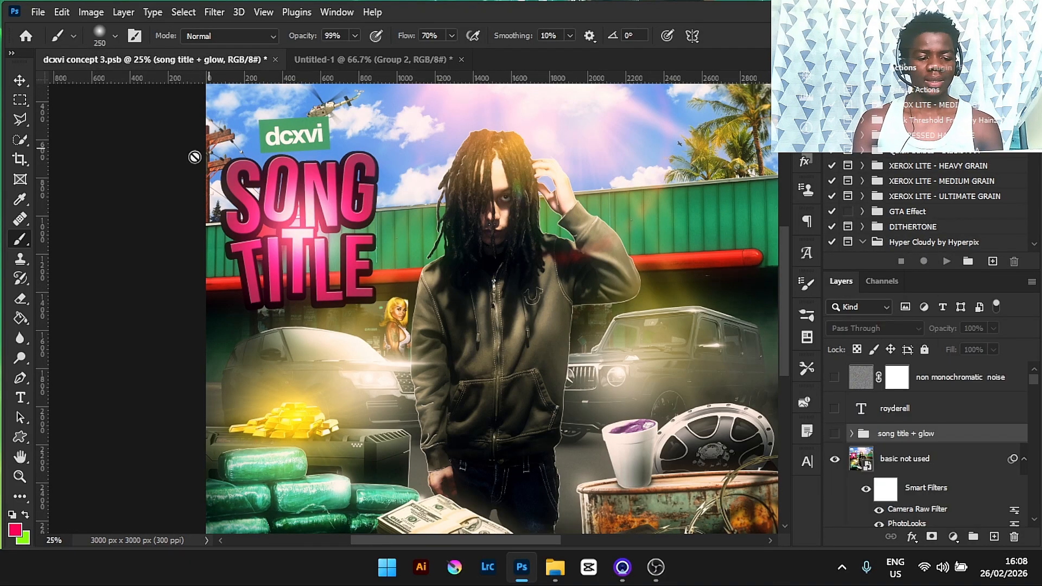
scroll(239, 163, "up", 1)
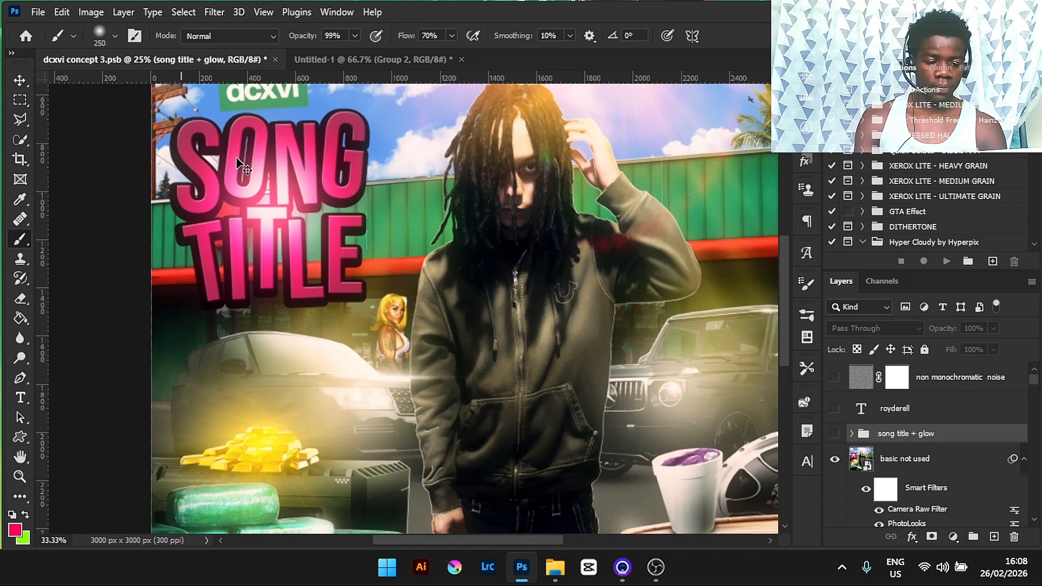
scroll(238, 161, "up", 1)
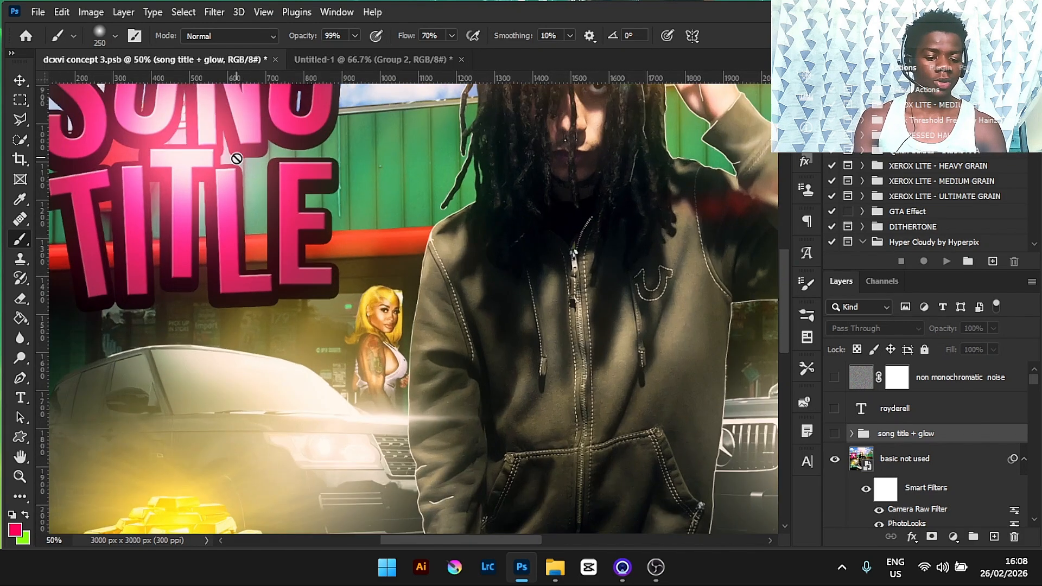
left_click_drag(783, 281, 786, 233)
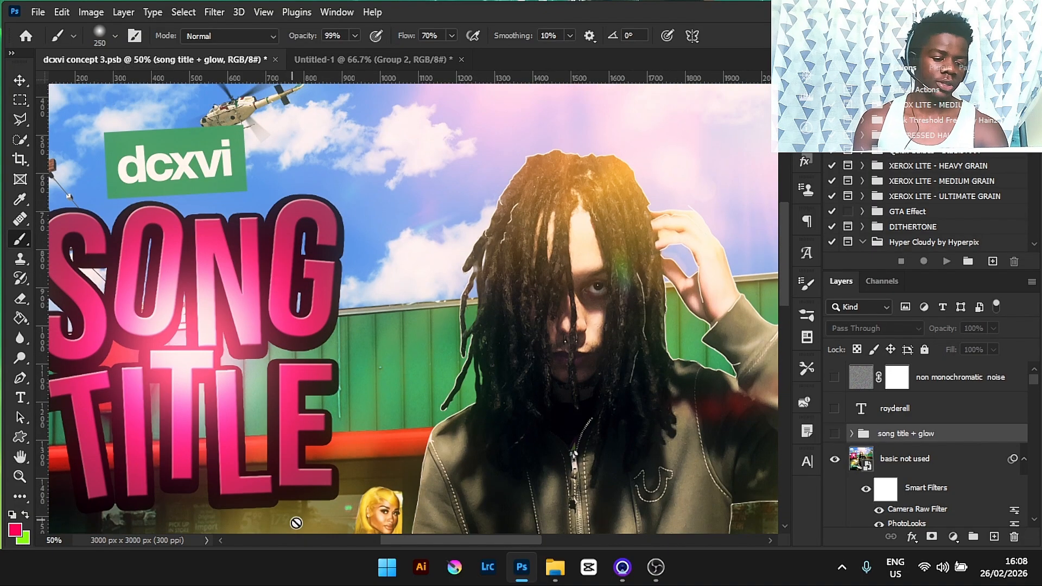
left_click(425, 61)
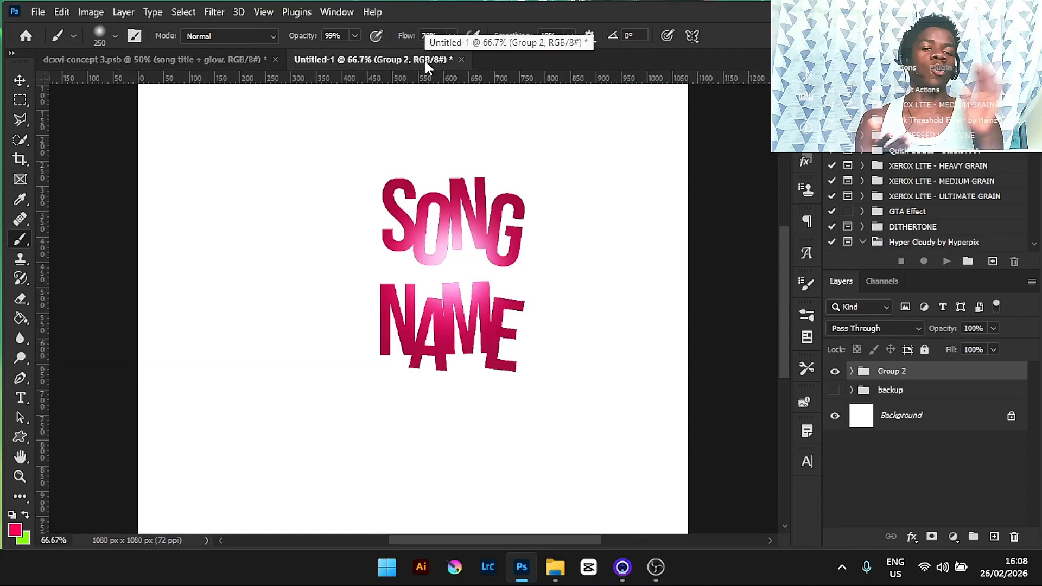
- Paste the copied layer style onto the new title group
right_click(957, 369)
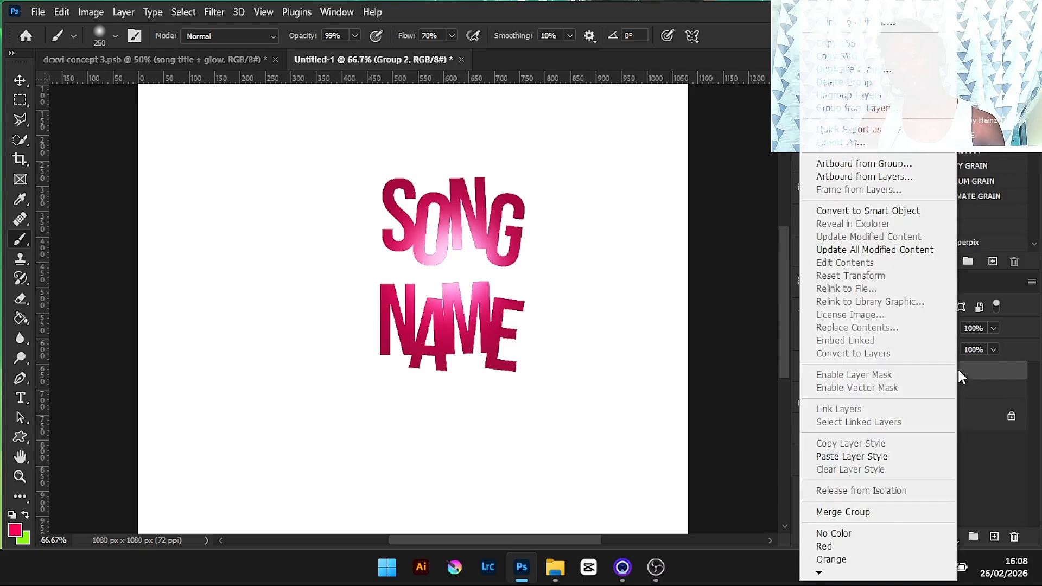
left_click(864, 461)
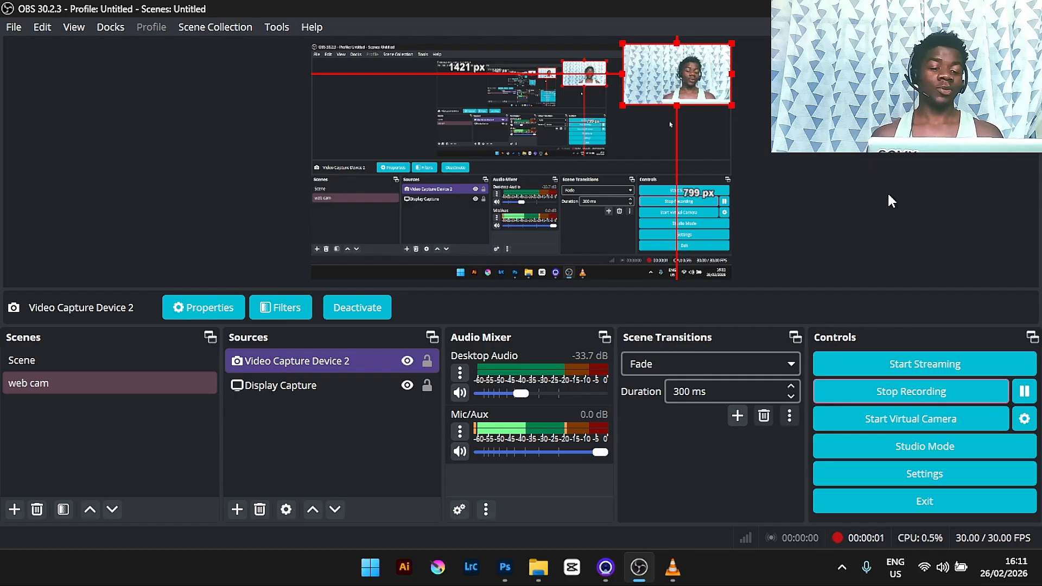
key("alt+Tab")
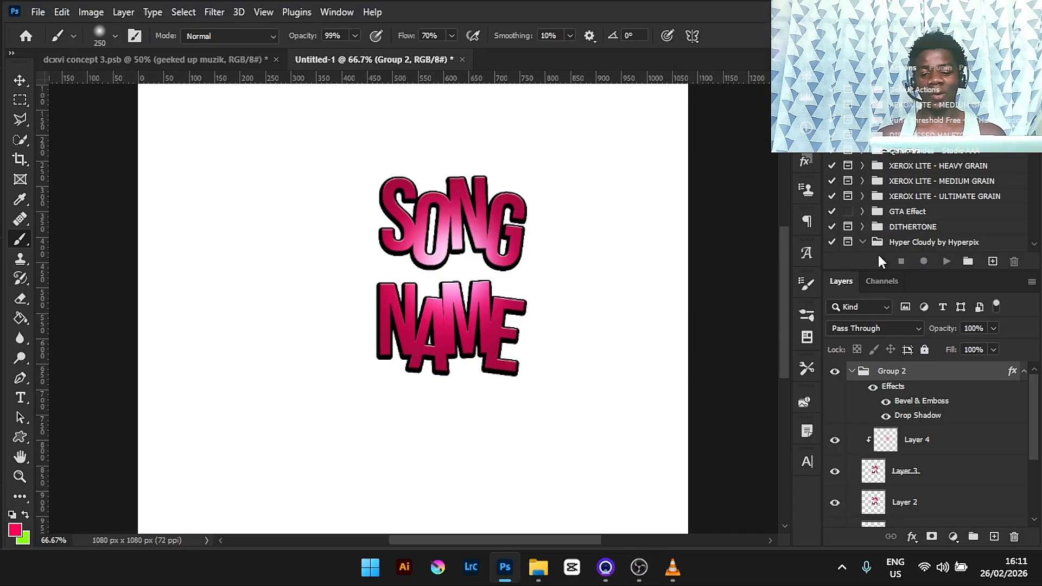
- Release the glow layer's clipping mask and re-create it
left_click(938, 439)
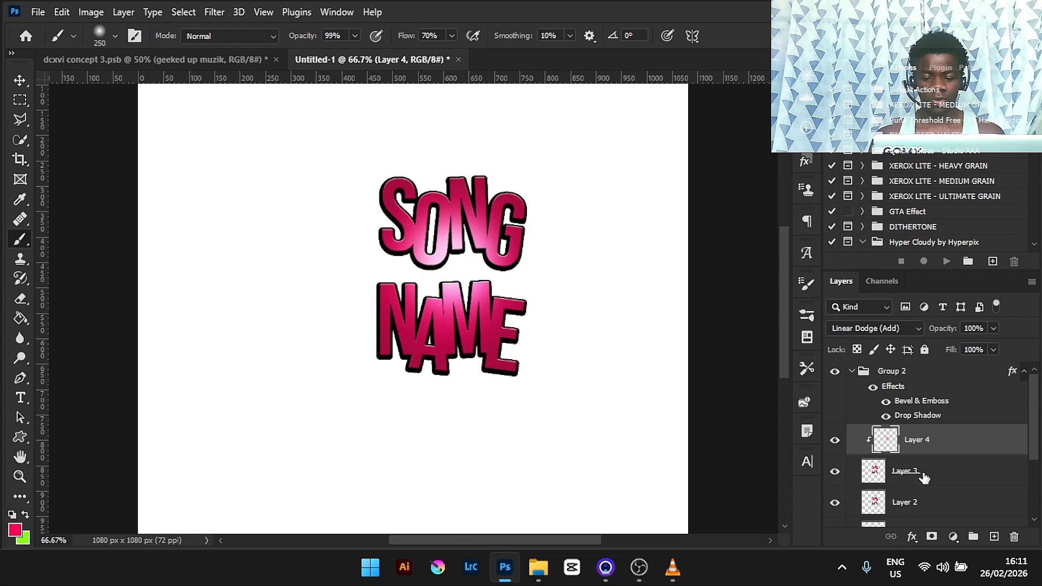
right_click(958, 442)
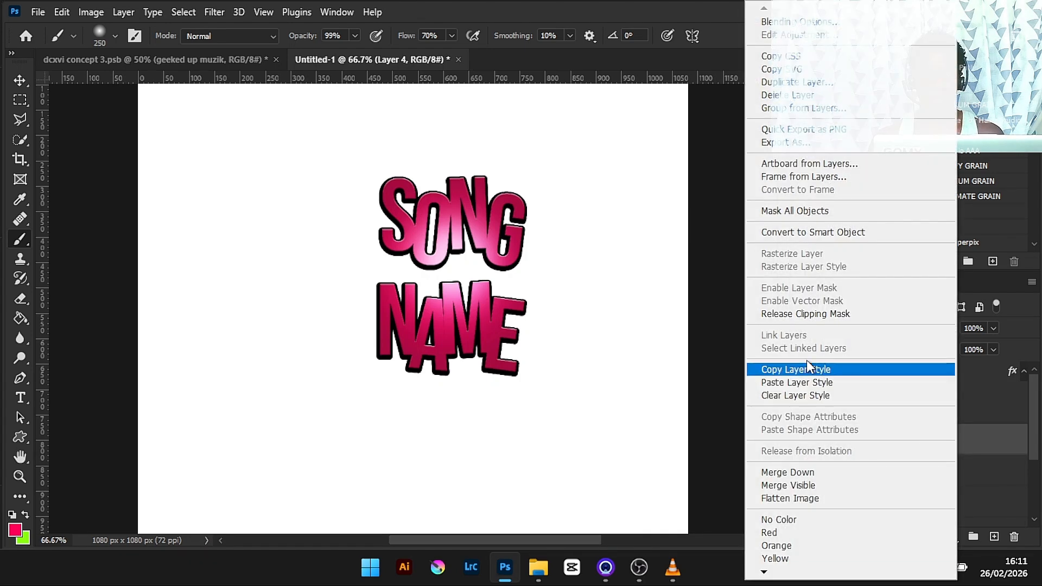
left_click(809, 314)
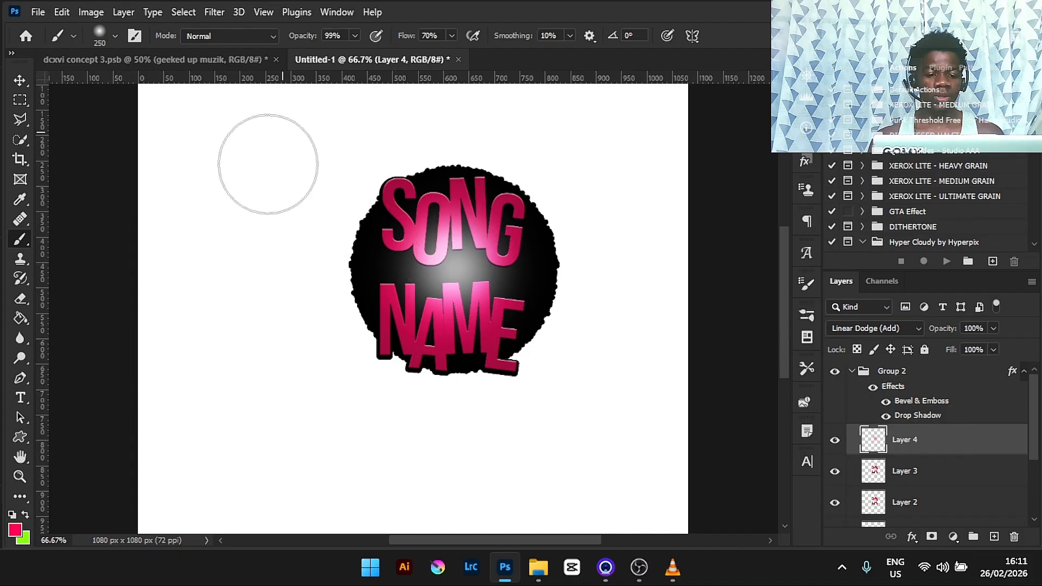
right_click(964, 445)
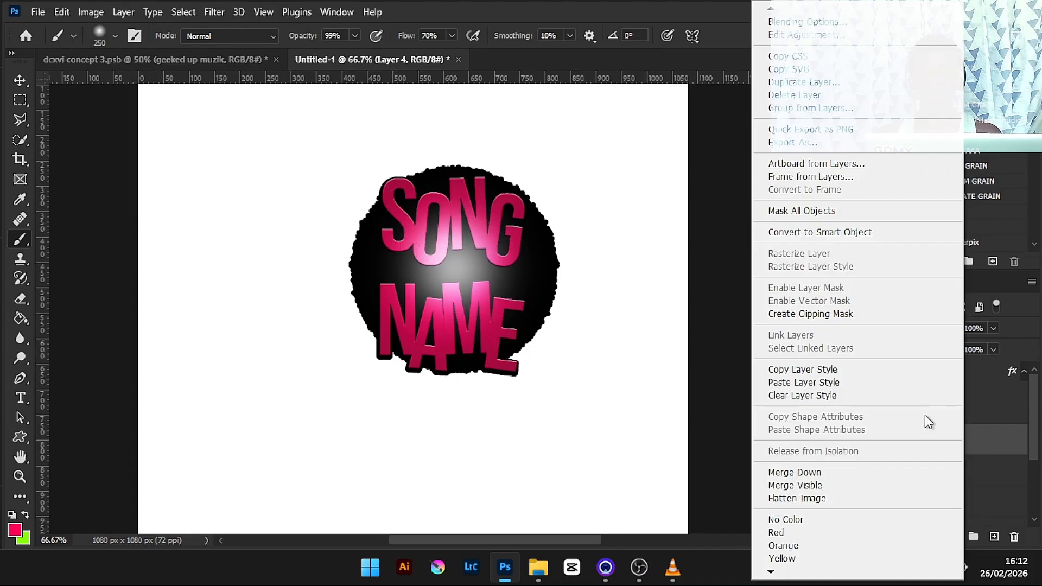
left_click(865, 313)
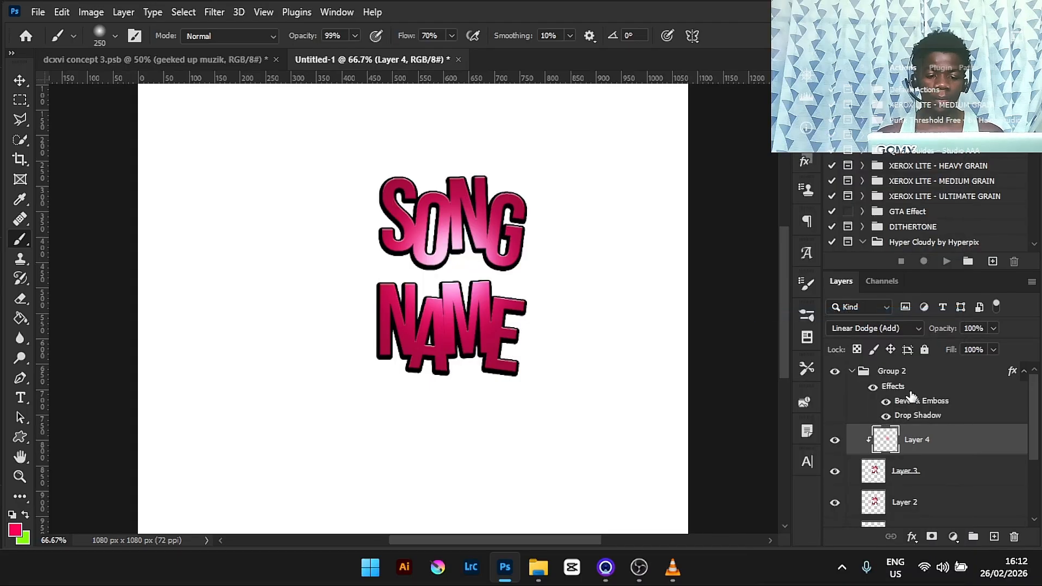
- Collapse the title group in the layers list
left_click(851, 371)
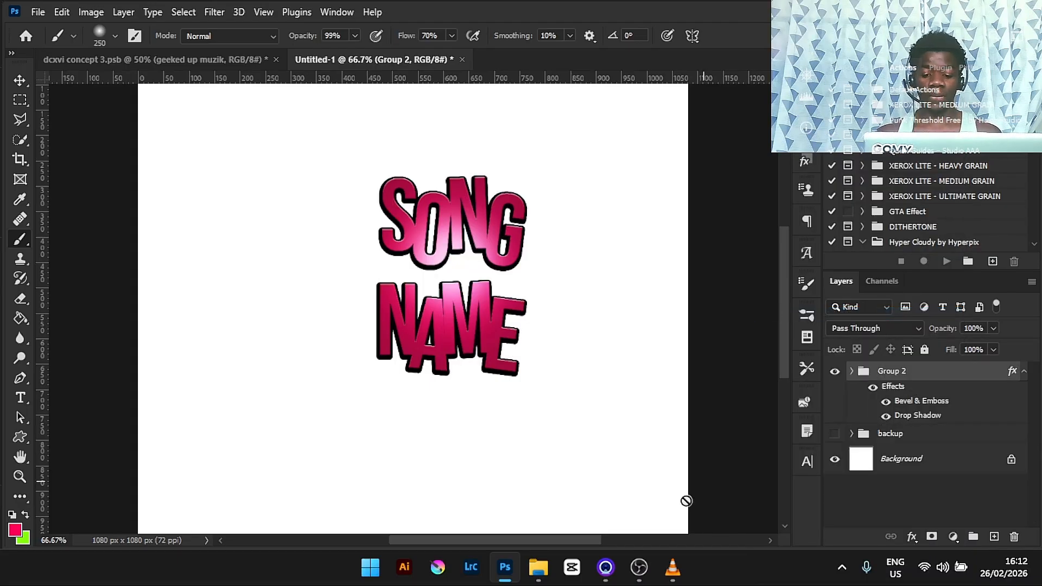
left_click(650, 567)
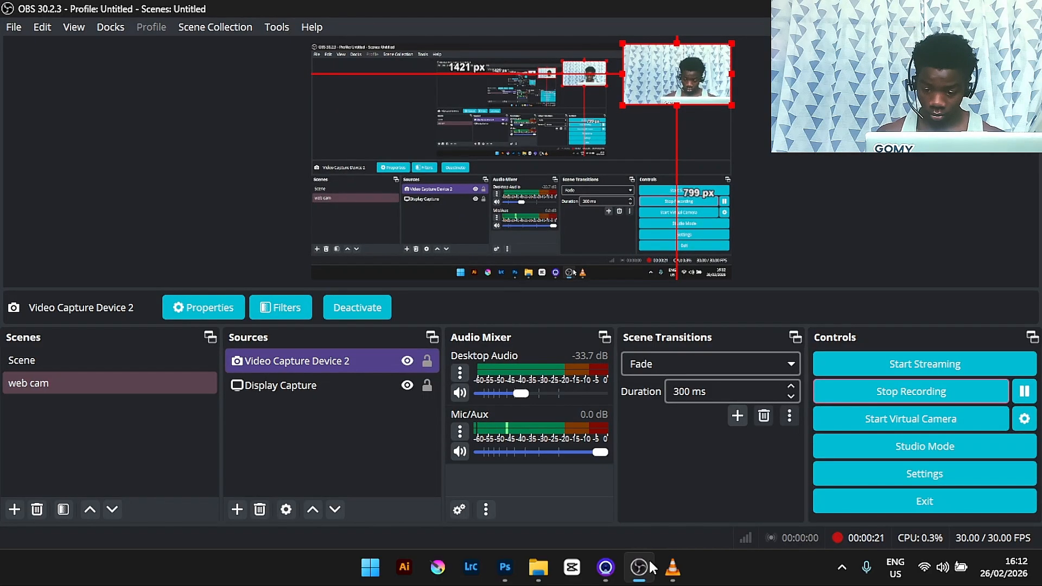
left_click(645, 566)
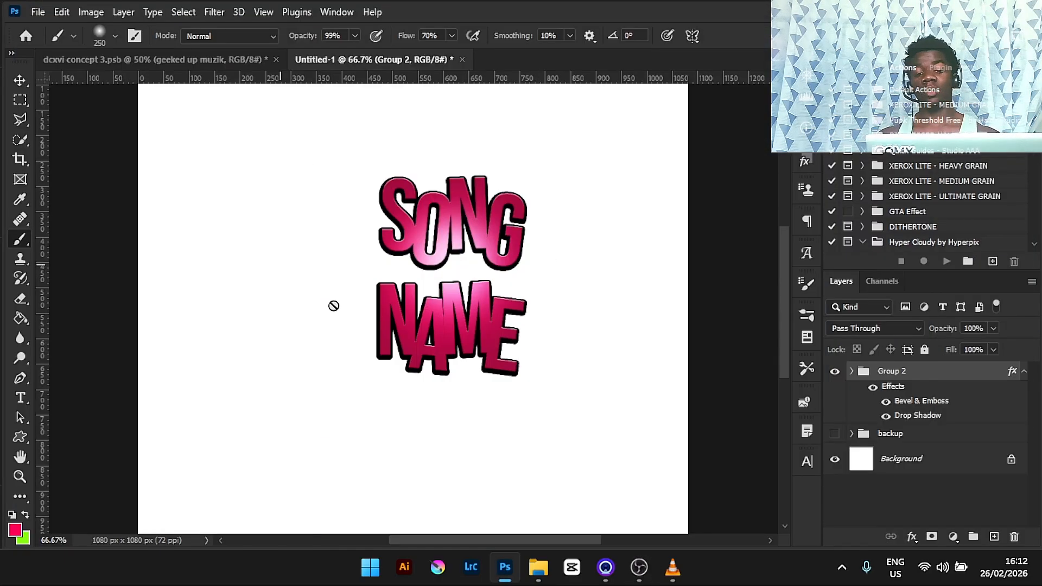
- Compare the concept artwork's title against the new title document
left_click(231, 59)
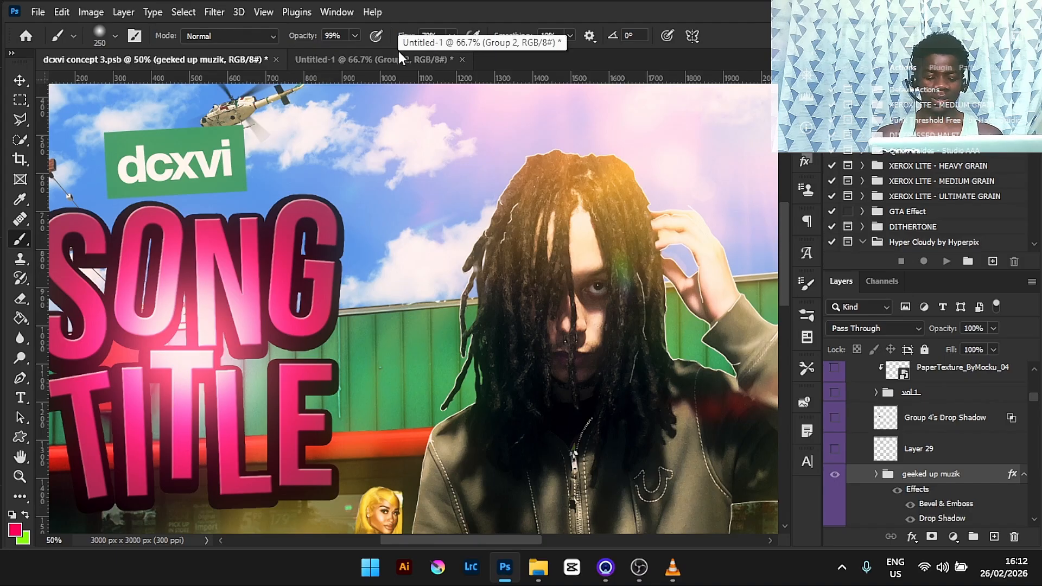
key("ctrl+minus")
left_click(436, 55)
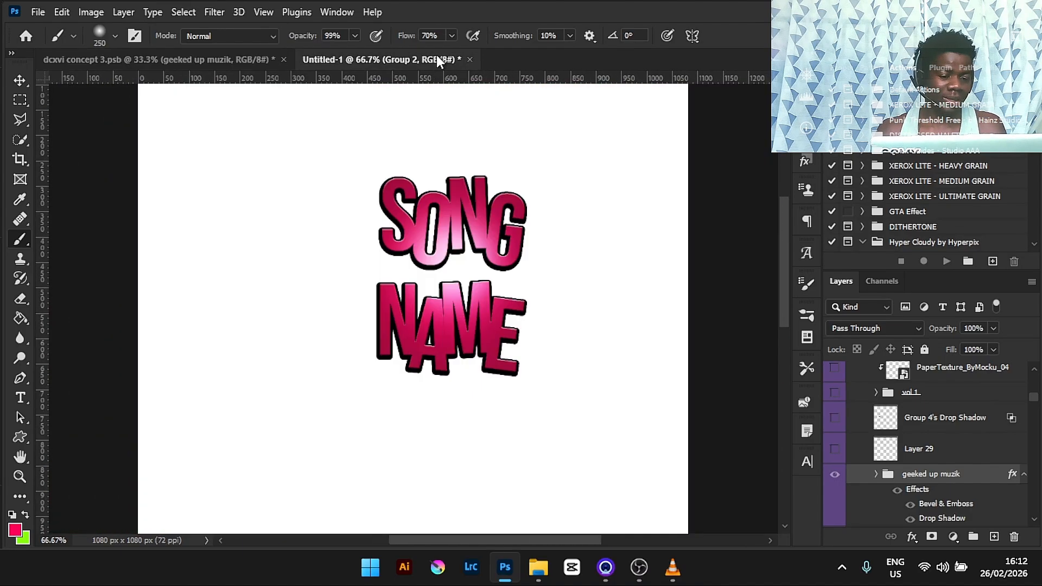
- Close the untitled title document without saving its changes
left_click(470, 61)
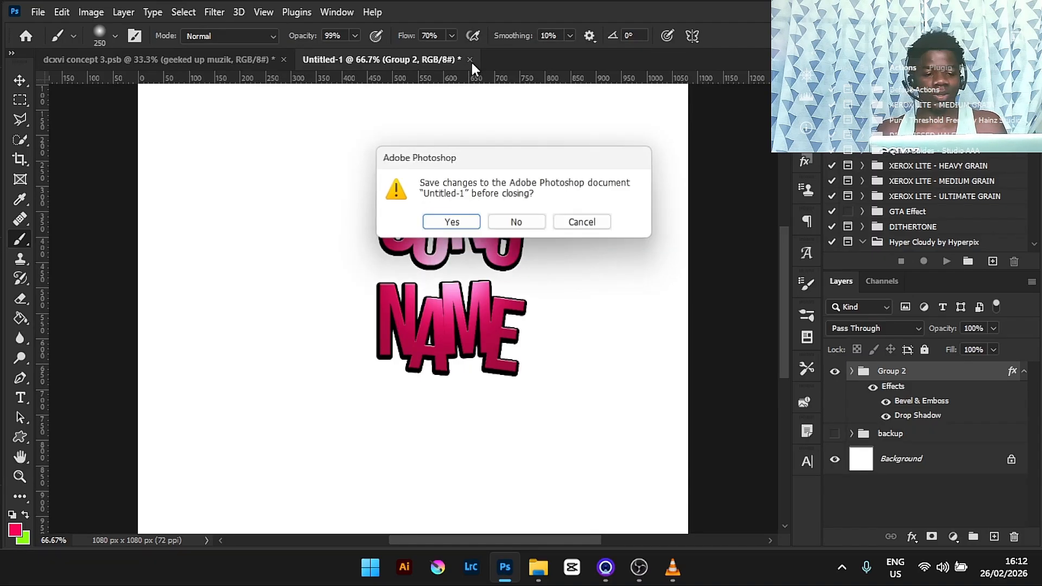
left_click(507, 220)
key("ctrl+minus")
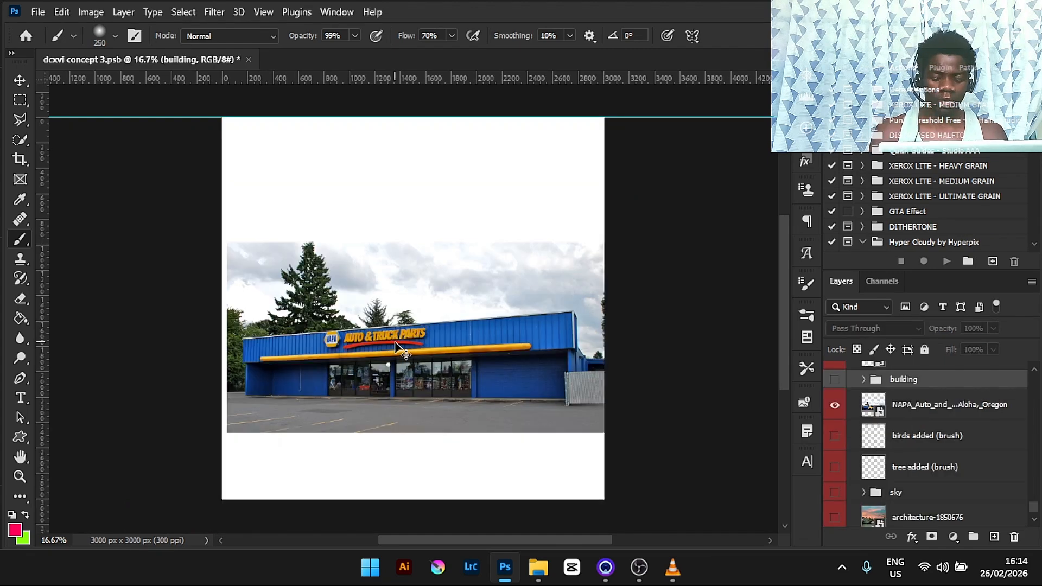
- Hide the NAPA photo layer in the concept document
scroll(399, 347, "up", 1)
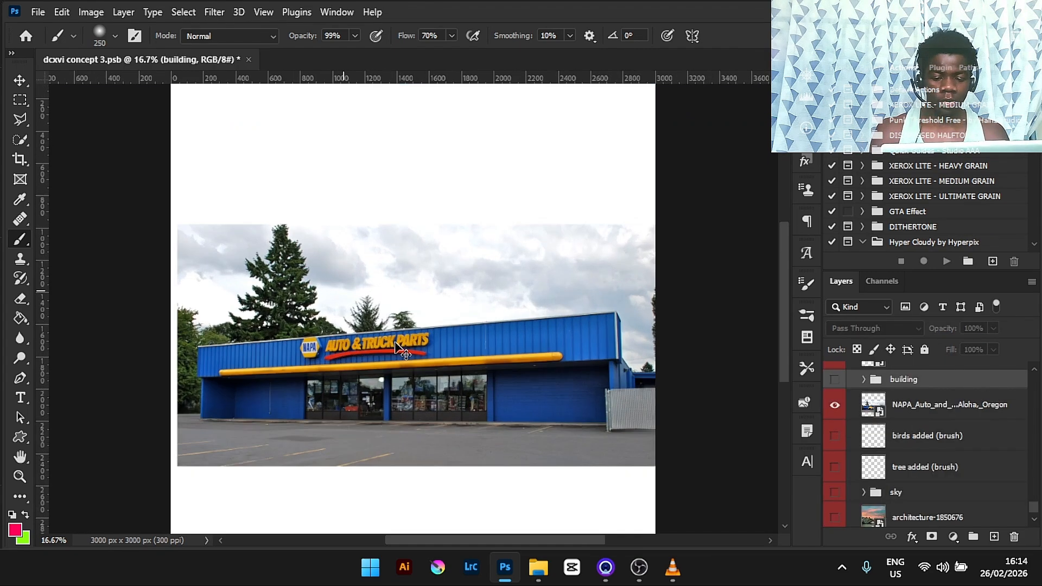
scroll(399, 347, "up", 2)
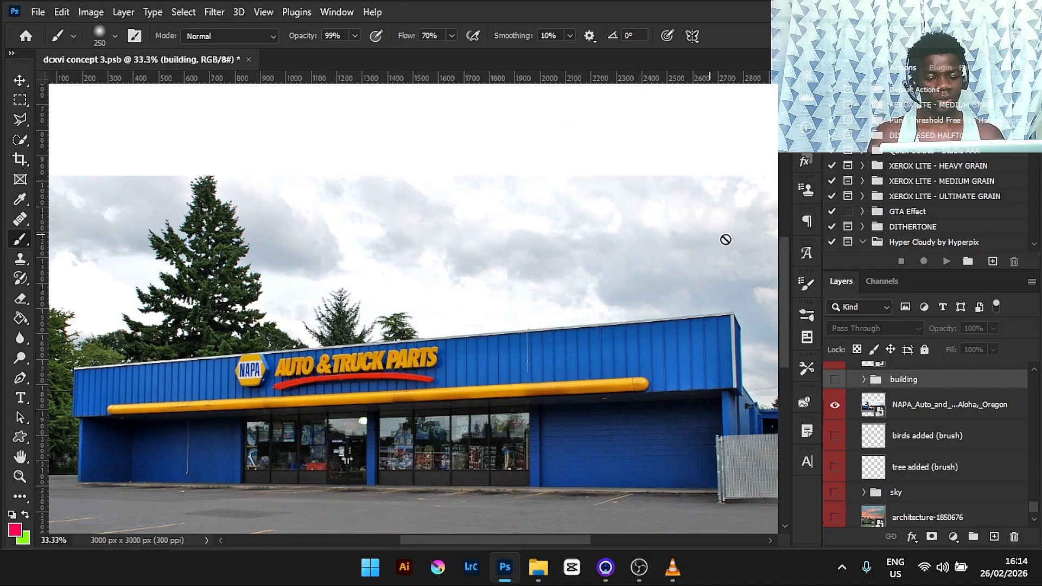
scroll(543, 293, "down", 3)
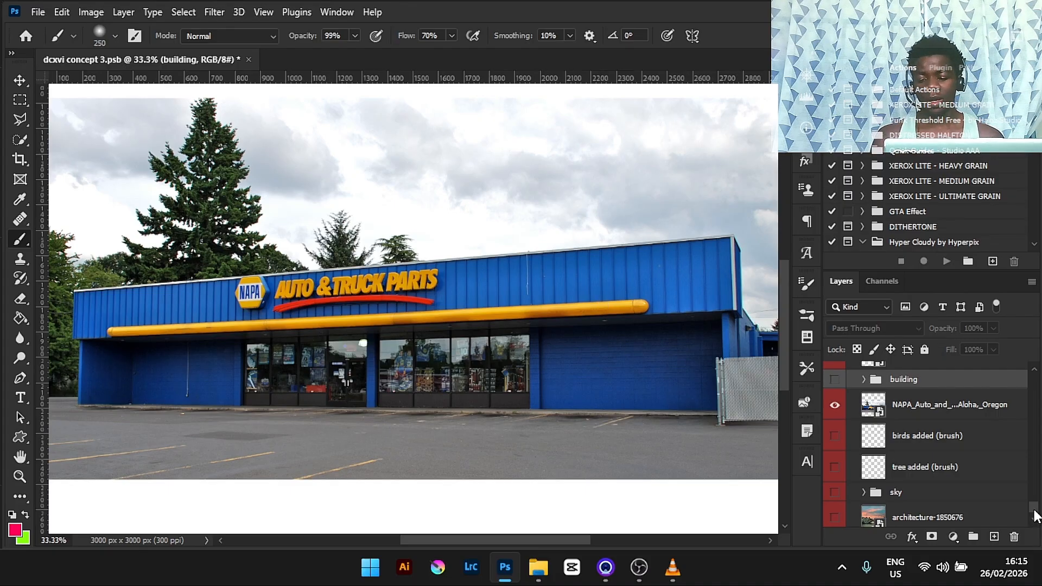
left_click_drag(1033, 514, 1032, 491)
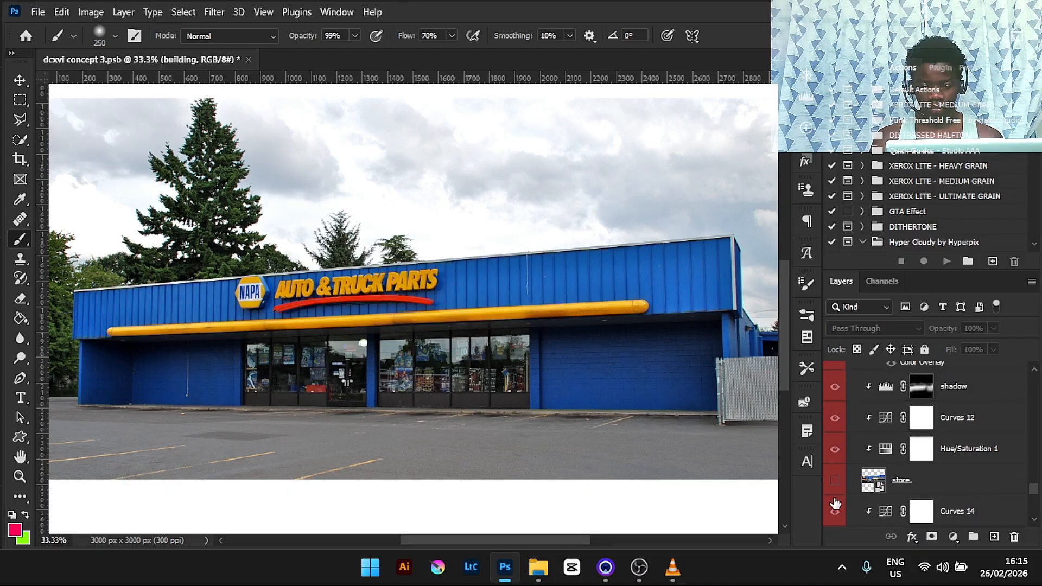
scroll(1035, 500, "down", 5)
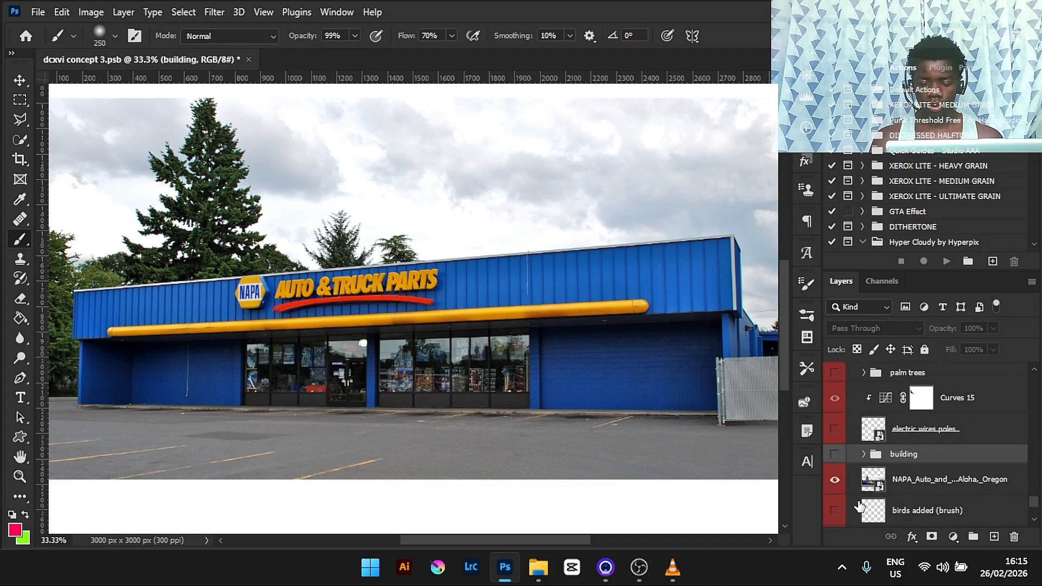
left_click(834, 479)
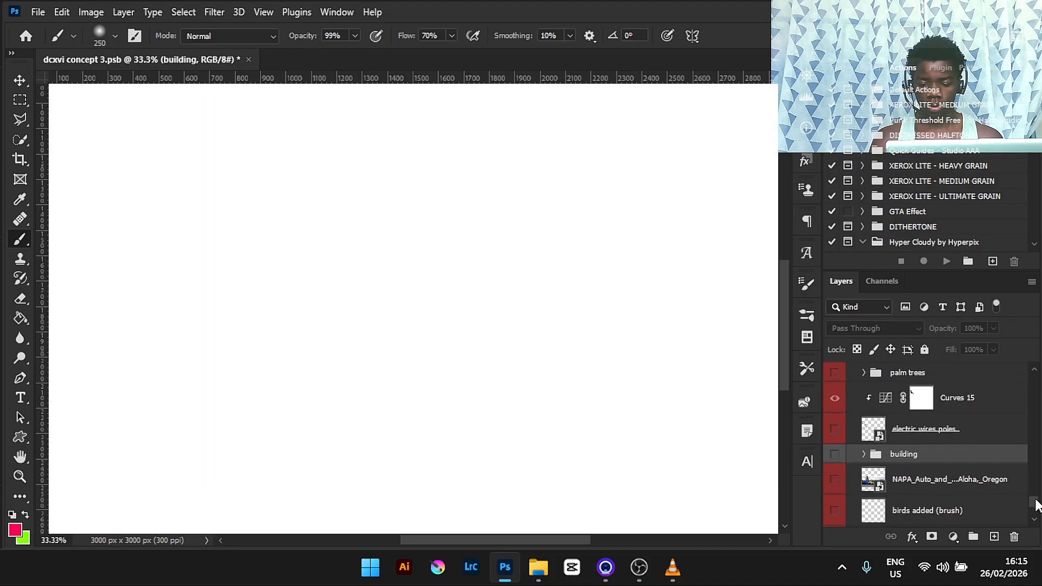
left_click_drag(1035, 505, 1034, 493)
left_click(835, 450)
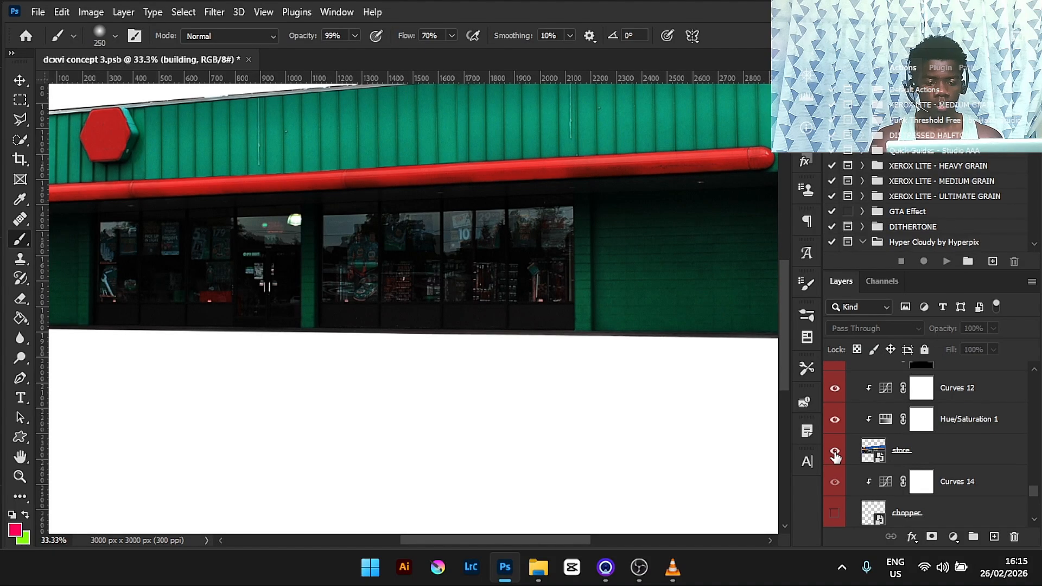
key("ctrl+0")
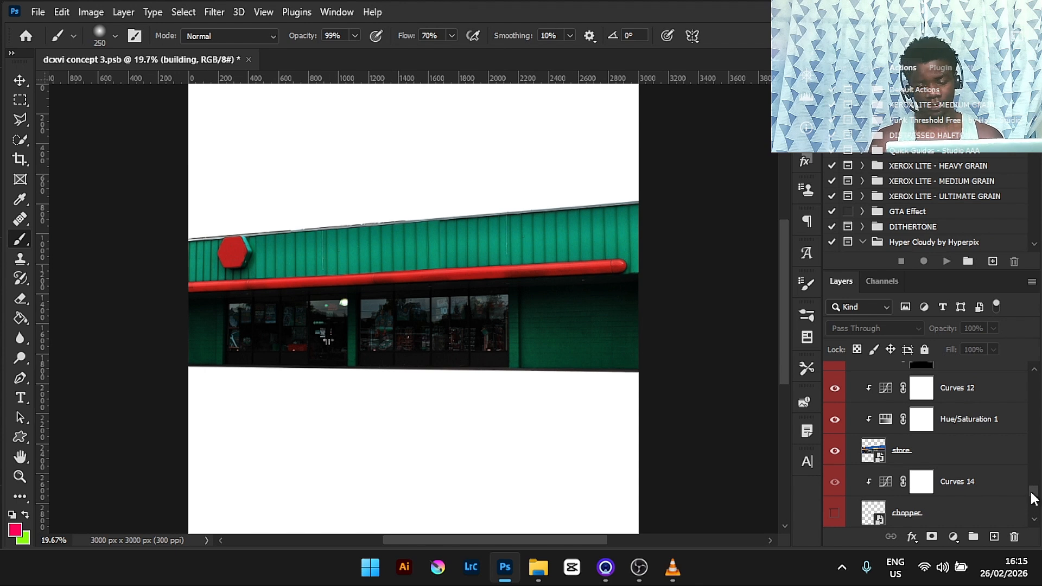
- Make the building group visible and hide the store layer
left_click_drag(1032, 498, 1034, 507)
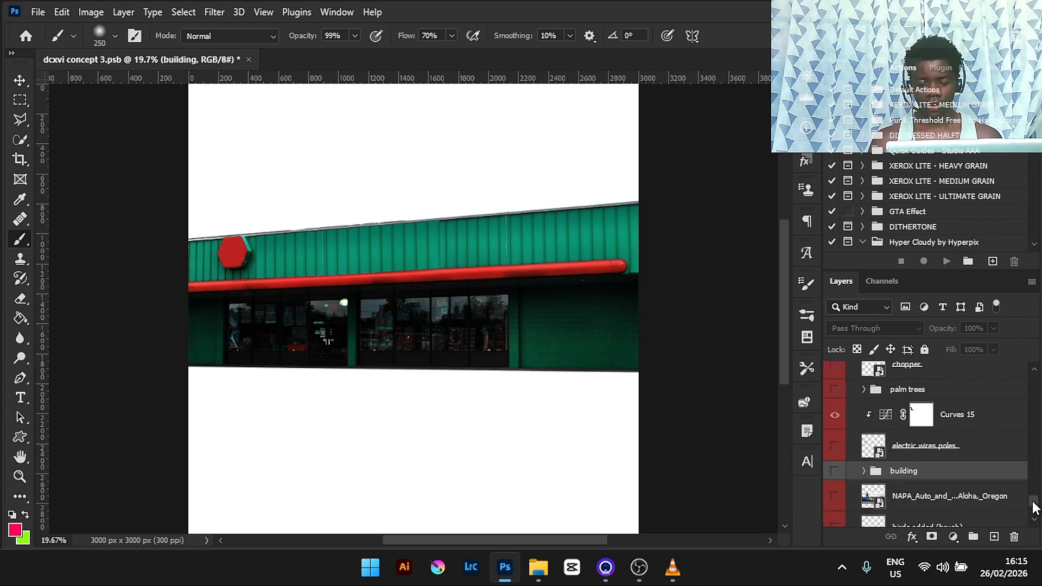
left_click(834, 471)
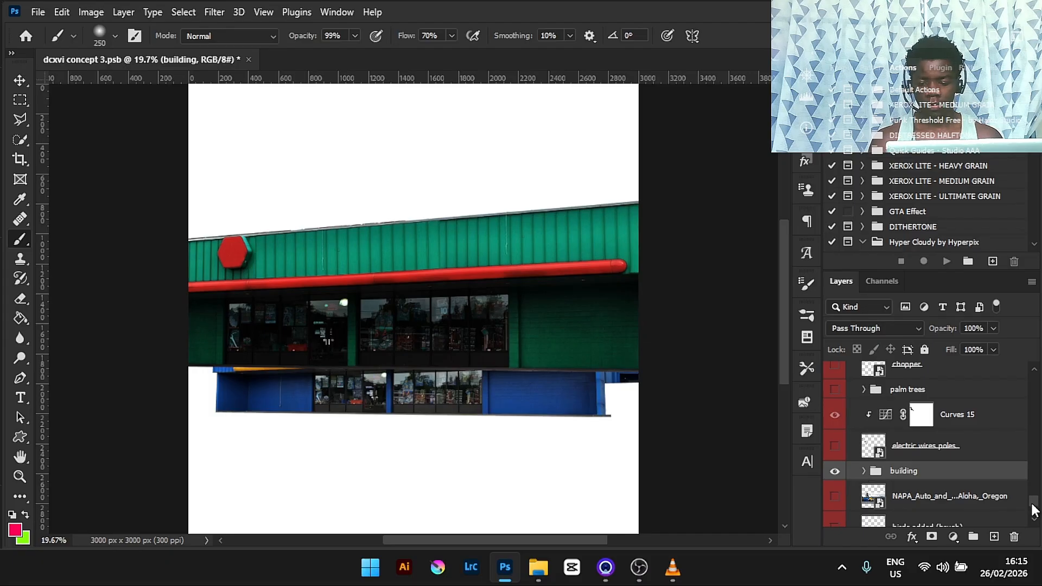
left_click_drag(1032, 510, 1033, 492)
left_click(834, 447)
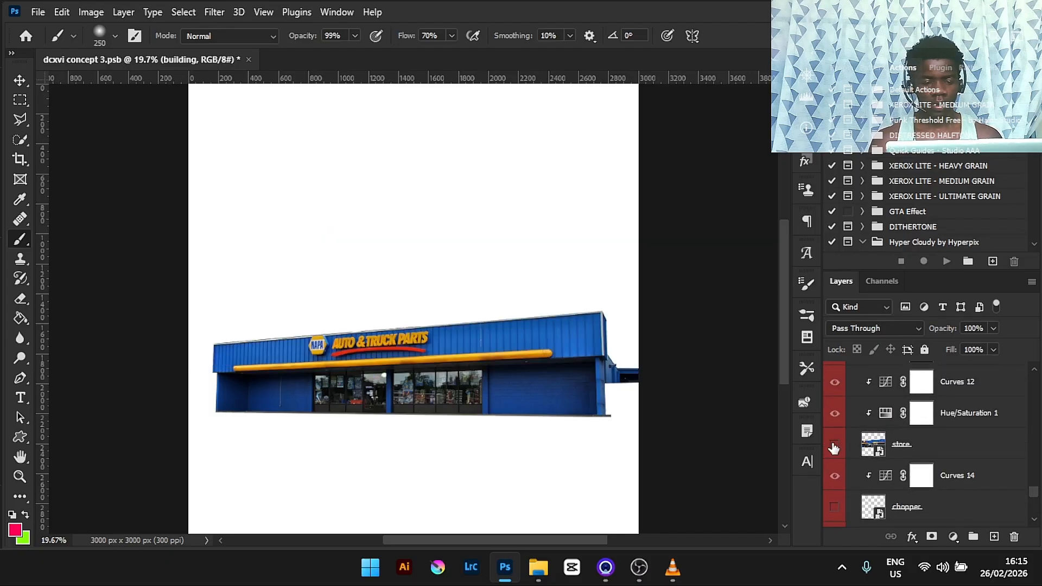
- Switch to the Patch tool and try patching the wall above the NAPA sign
key("ctrl+plus")
key("ctrl+plus")
key("ctrl+plus")
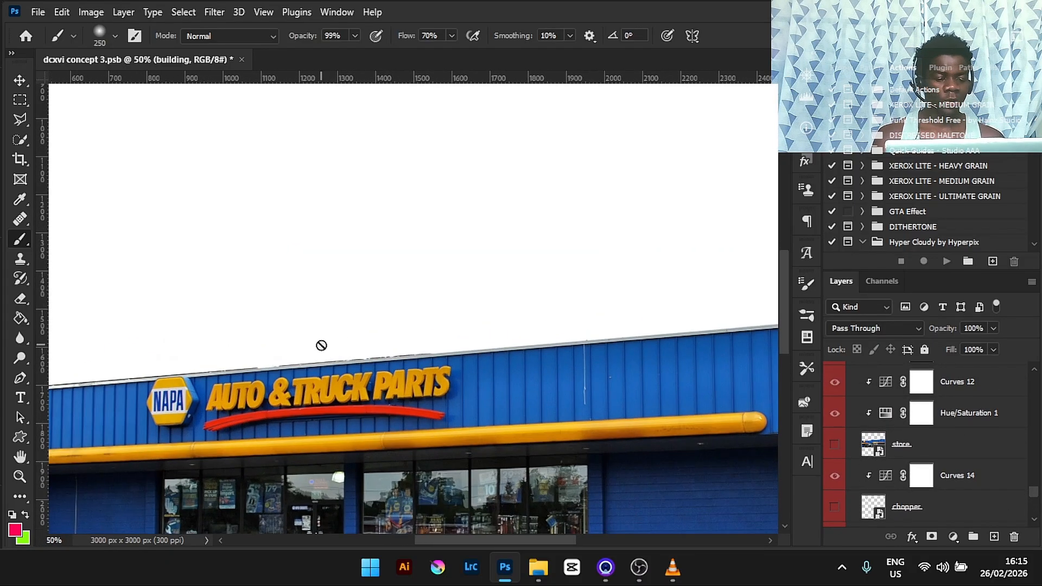
left_click_drag(783, 316, 786, 337)
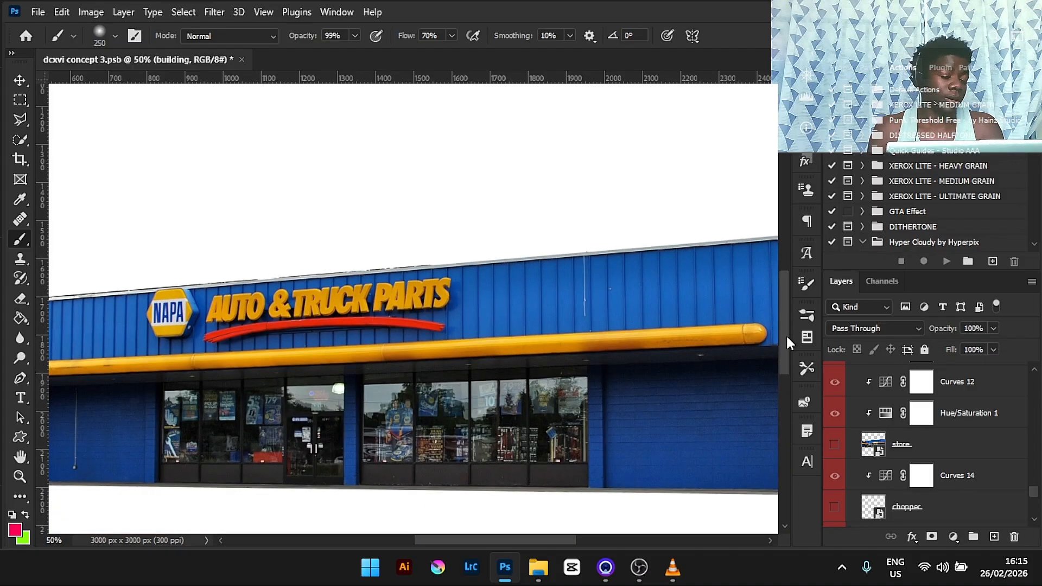
left_click_drag(542, 538, 516, 537)
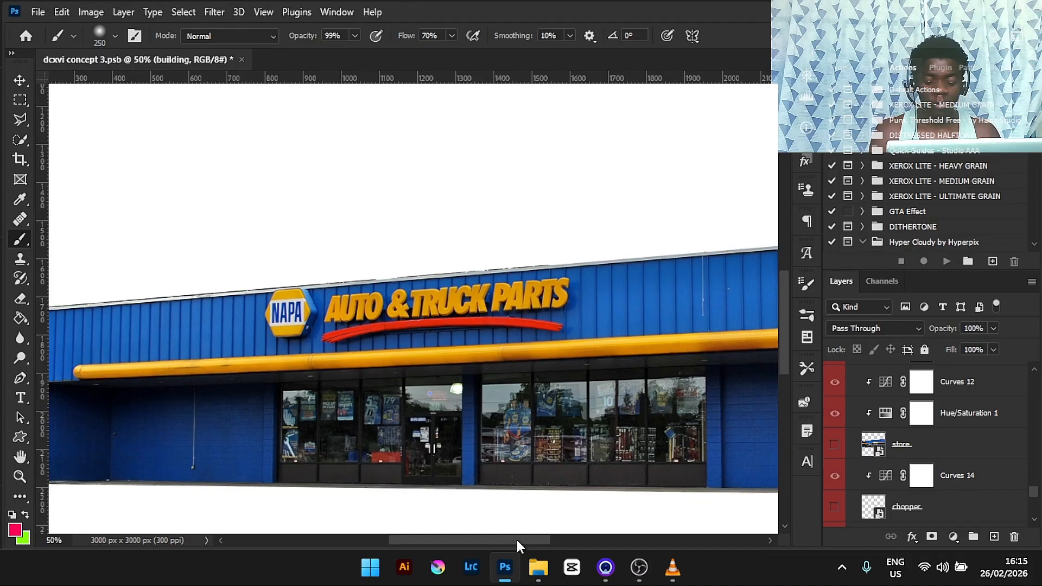
key("ctrl+plus")
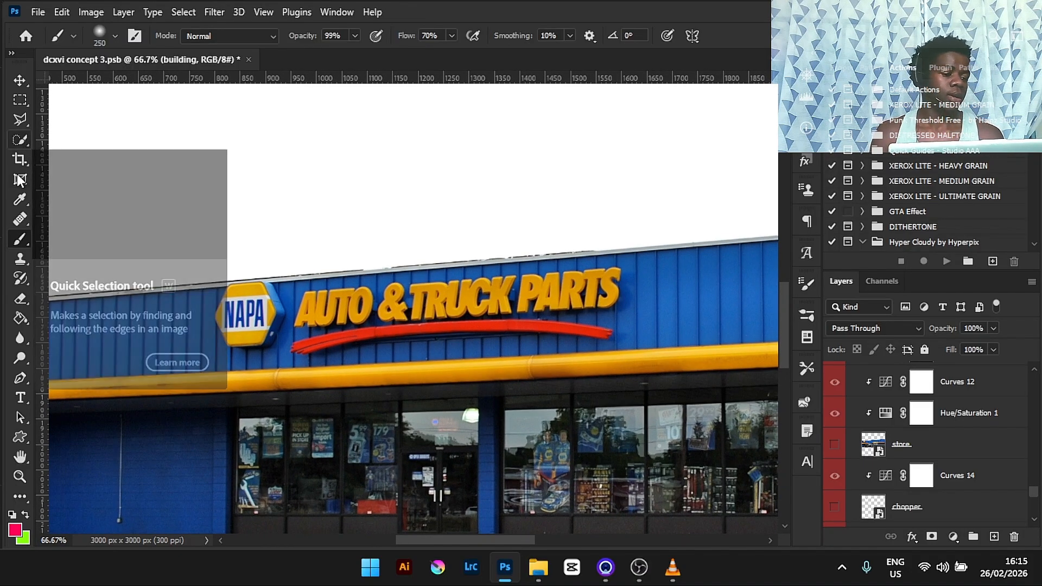
left_click(20, 219)
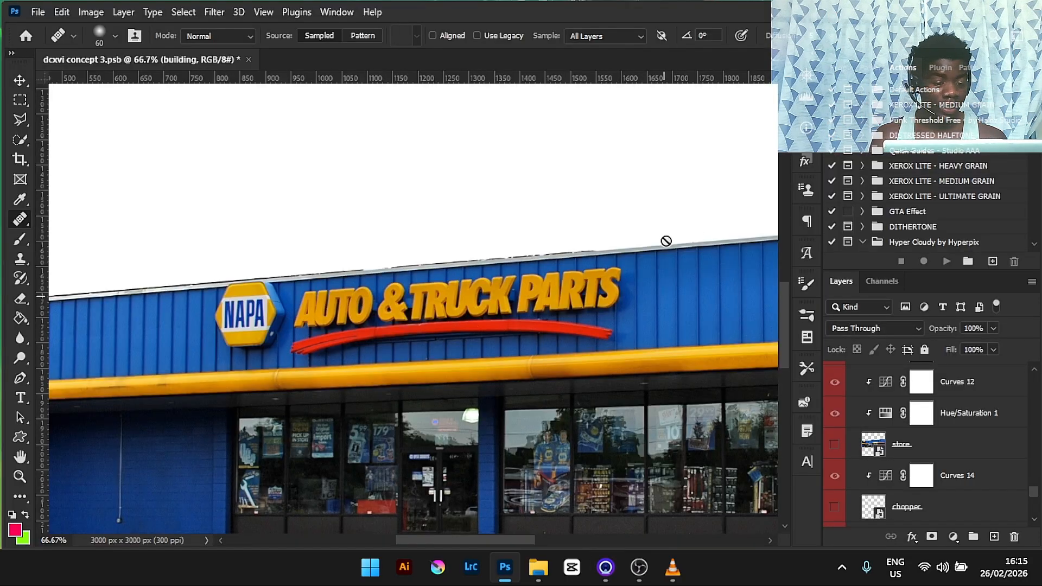
scroll(391, 296, "up", 1)
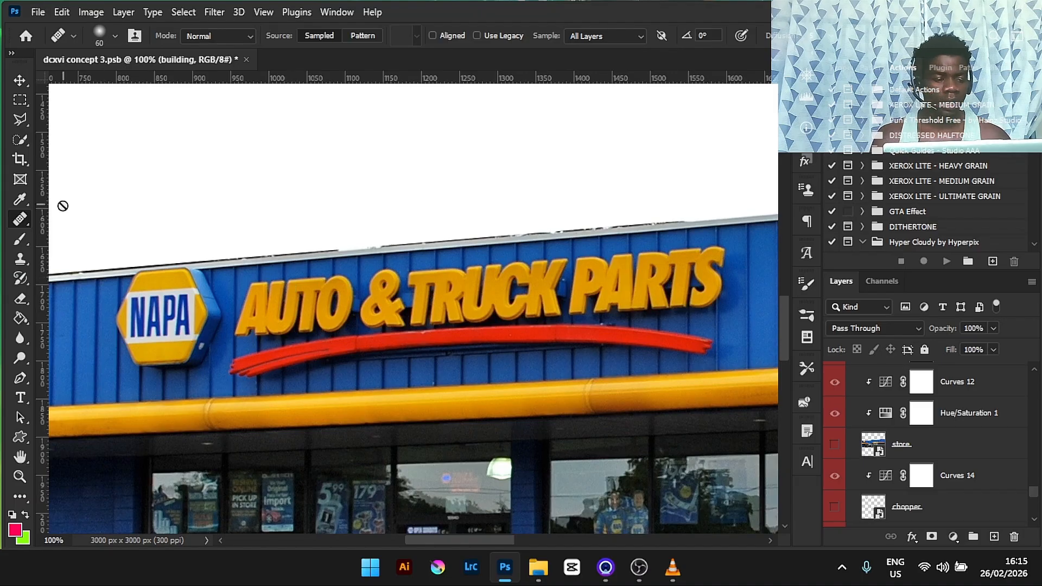
right_click(23, 222)
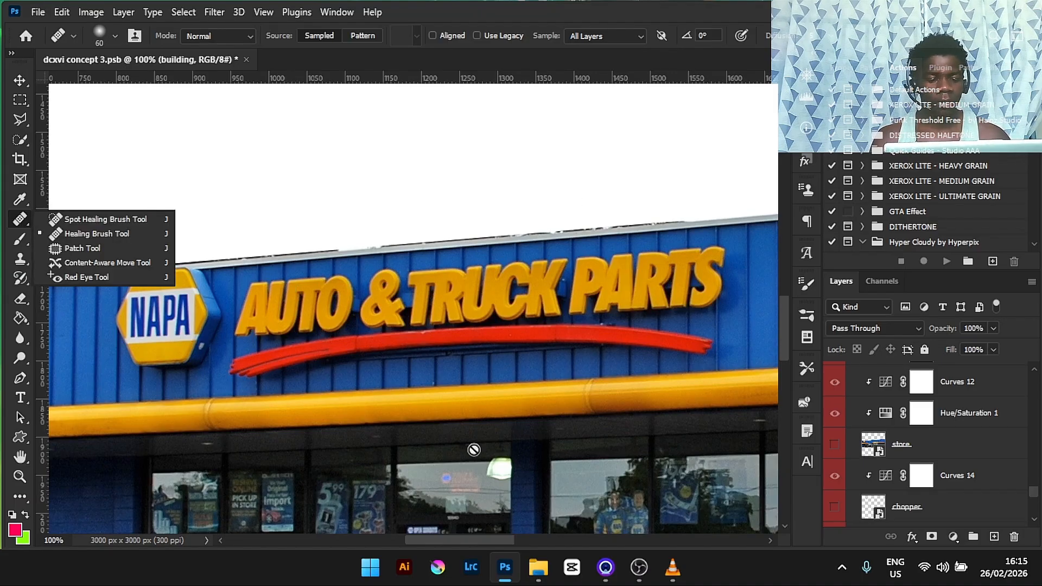
left_click(481, 539)
left_click_drag(480, 539, 510, 539)
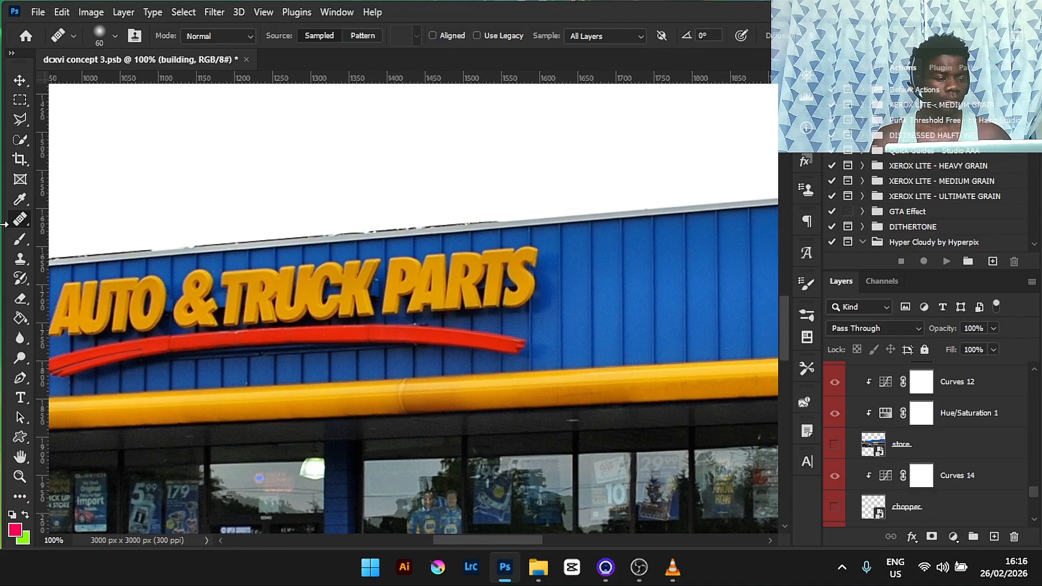
right_click(24, 221)
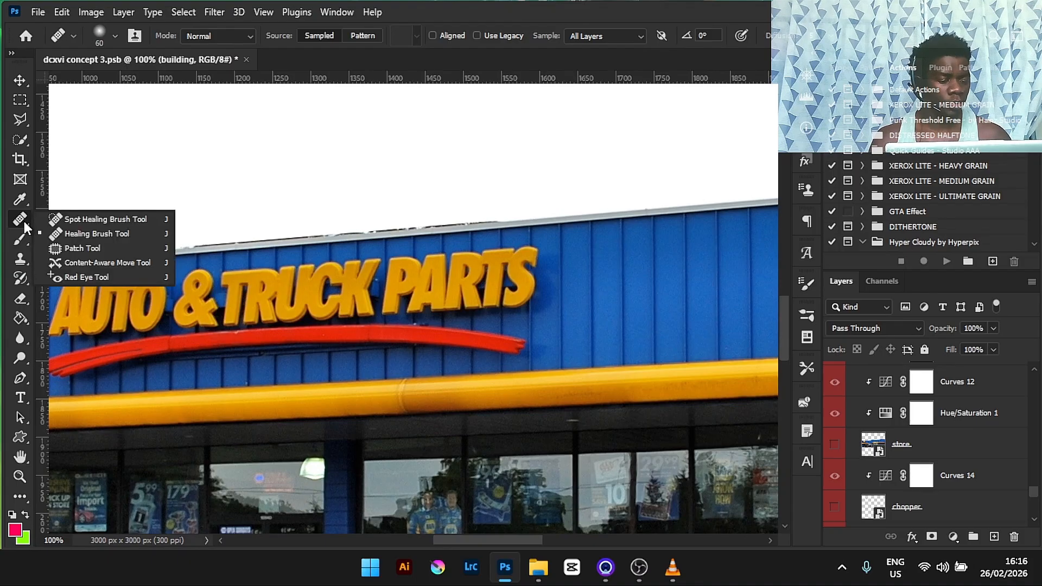
left_click(76, 248)
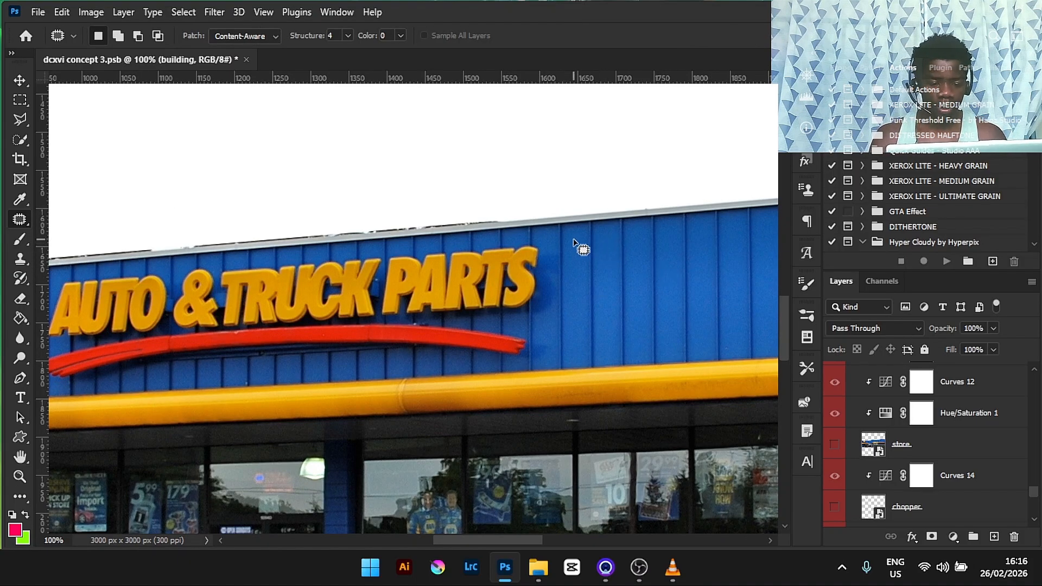
left_click_drag(573, 240, 552, 242)
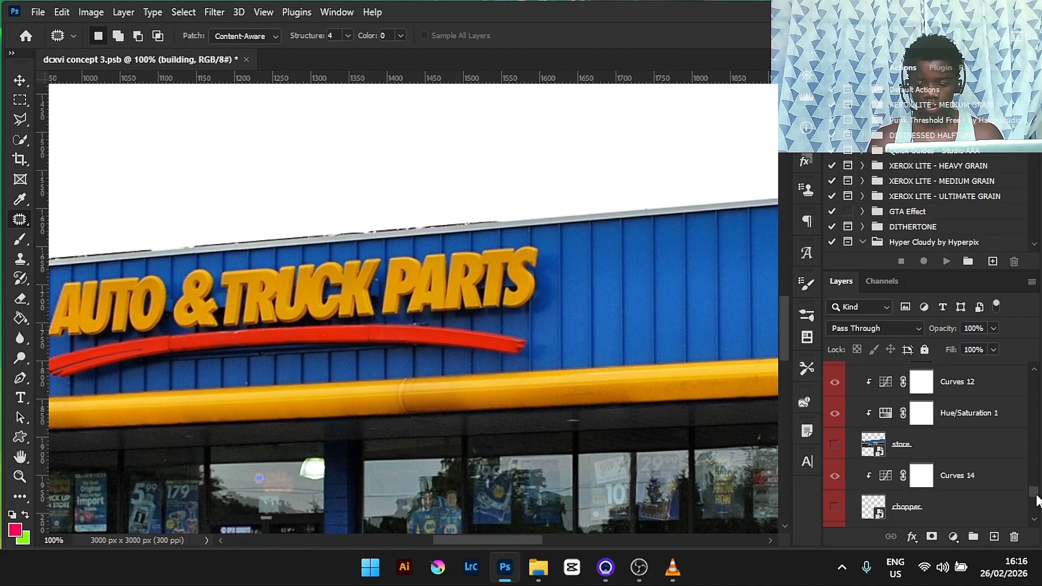
- Duplicate the building group and merge the copy into a single layer
left_click_drag(1038, 500, 1038, 510)
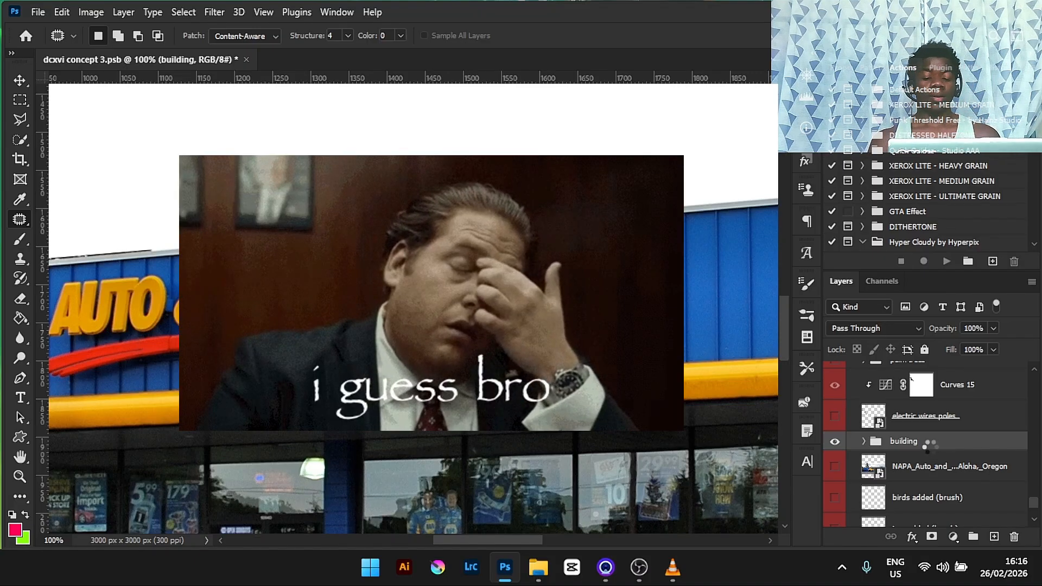
left_click_drag(925, 444, 931, 453)
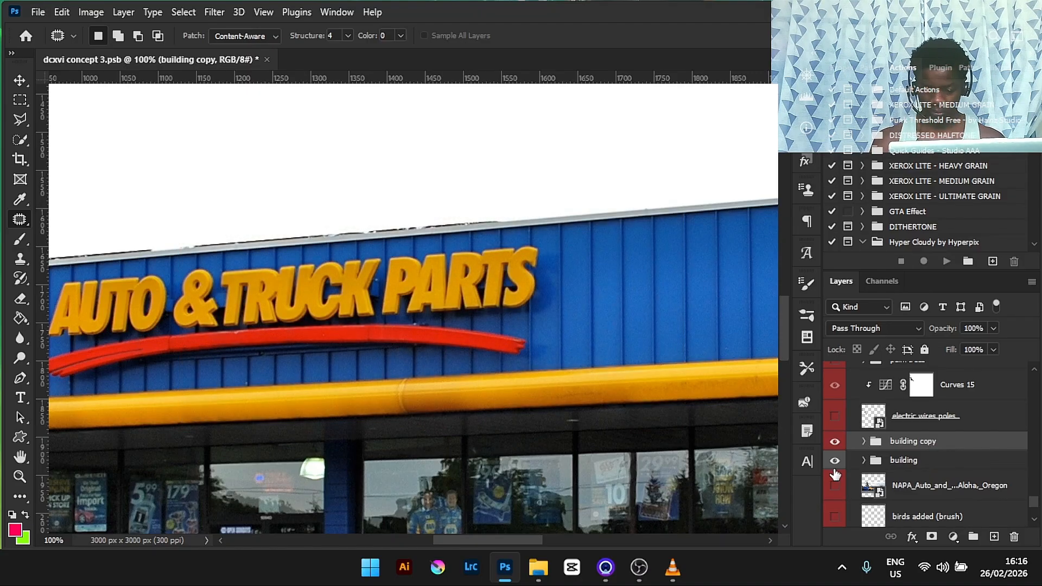
key("ctrl+e")
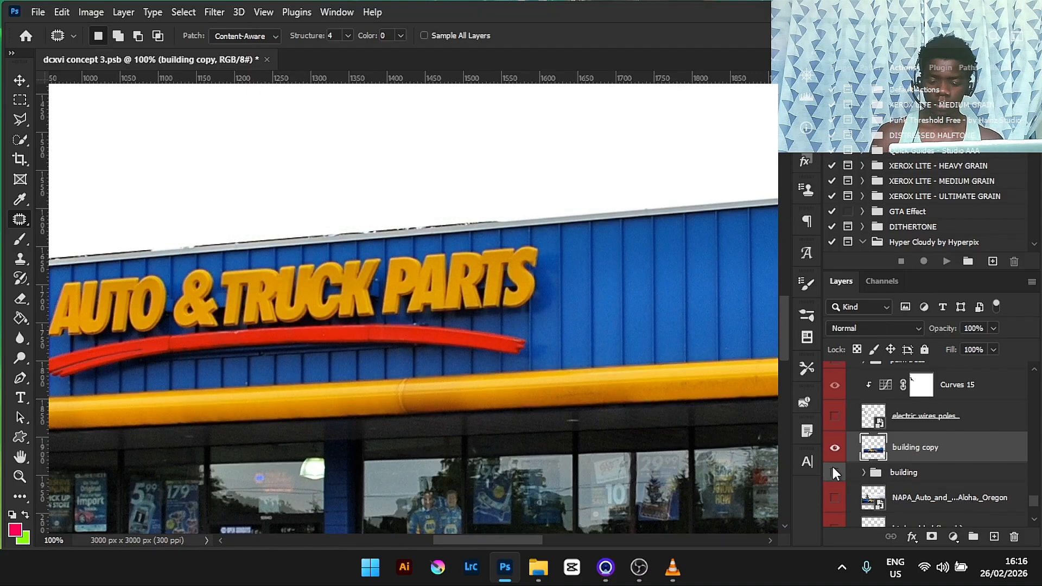
- Use the Patch tool to remove the "RTS" letters from the AUTO & TRUCK PARTS sign on the building copy
key("ctrl+minus")
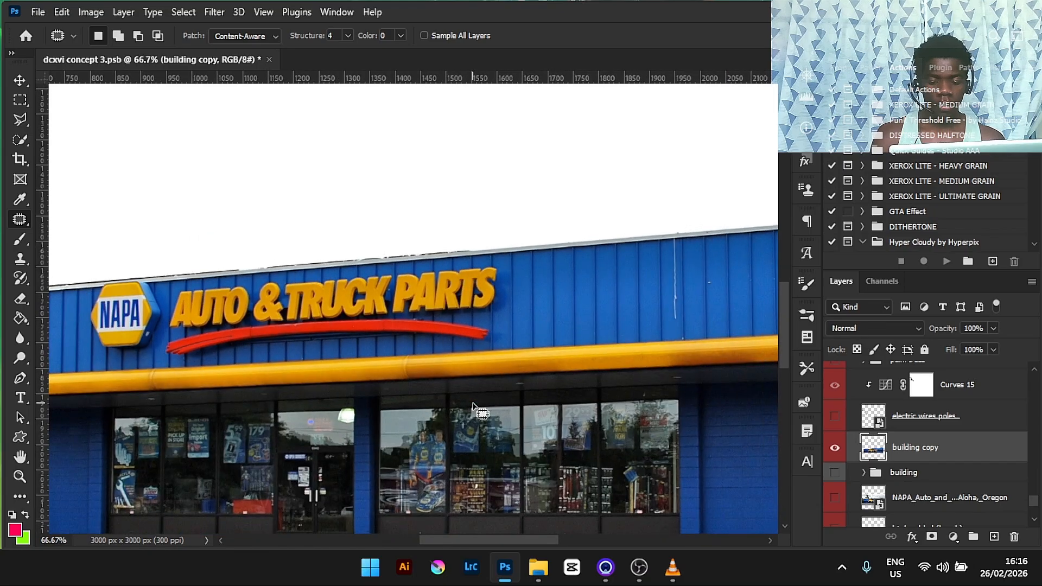
key("ctrl+plus")
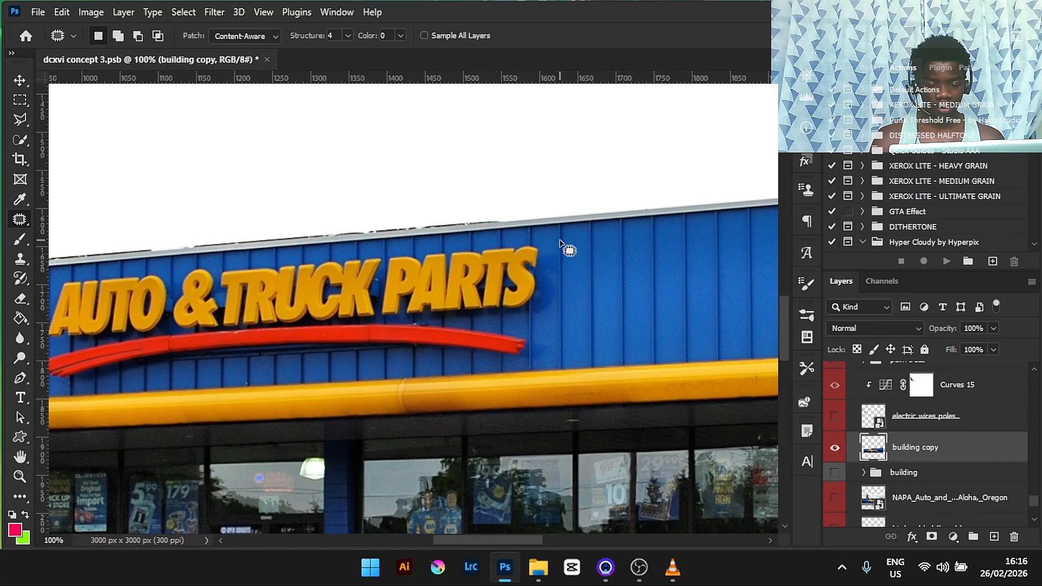
mouse_move(559, 239)
left_mouse_down()
mouse_move(659, 234)
mouse_move(659, 327)
mouse_move(560, 336)
mouse_move(564, 242)
left_mouse_up()
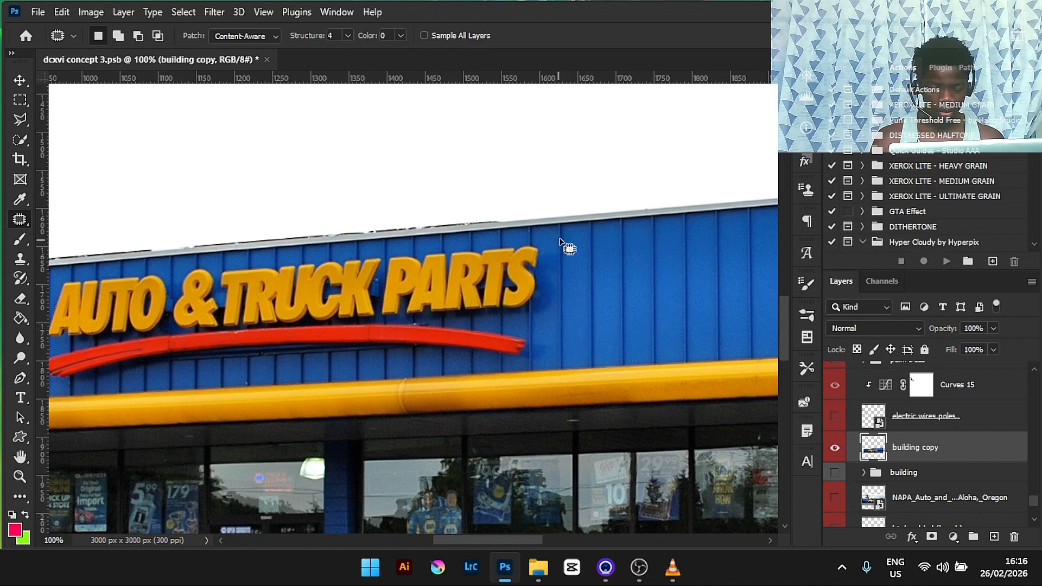
key("ctrl+d")
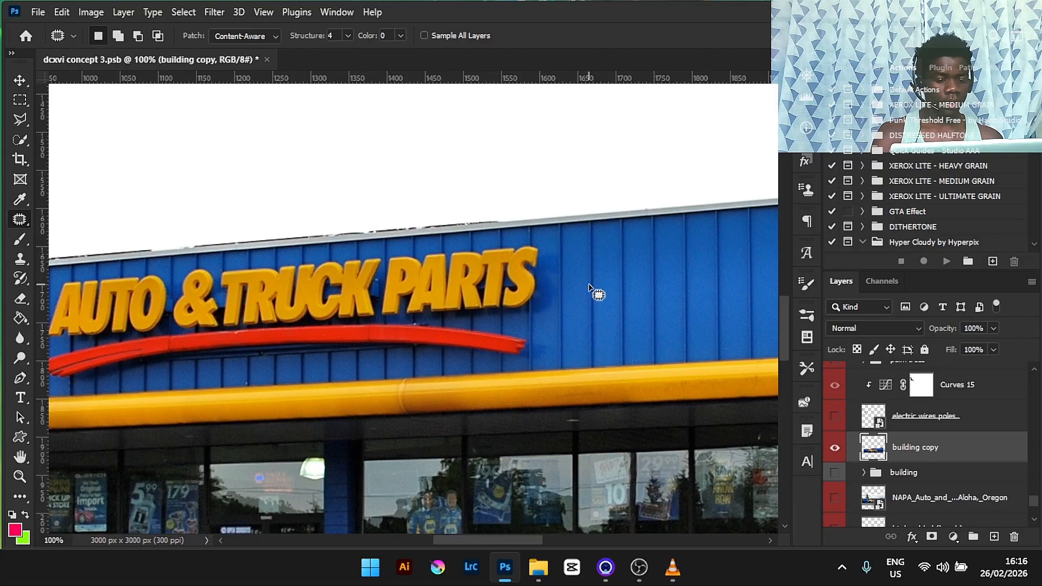
mouse_move(545, 240)
left_mouse_down()
mouse_move(442, 252)
mouse_move(447, 311)
mouse_move(546, 313)
mouse_move(546, 239)
left_mouse_up()
left_click_drag(513, 295, 597, 291)
key("ctrl+d")
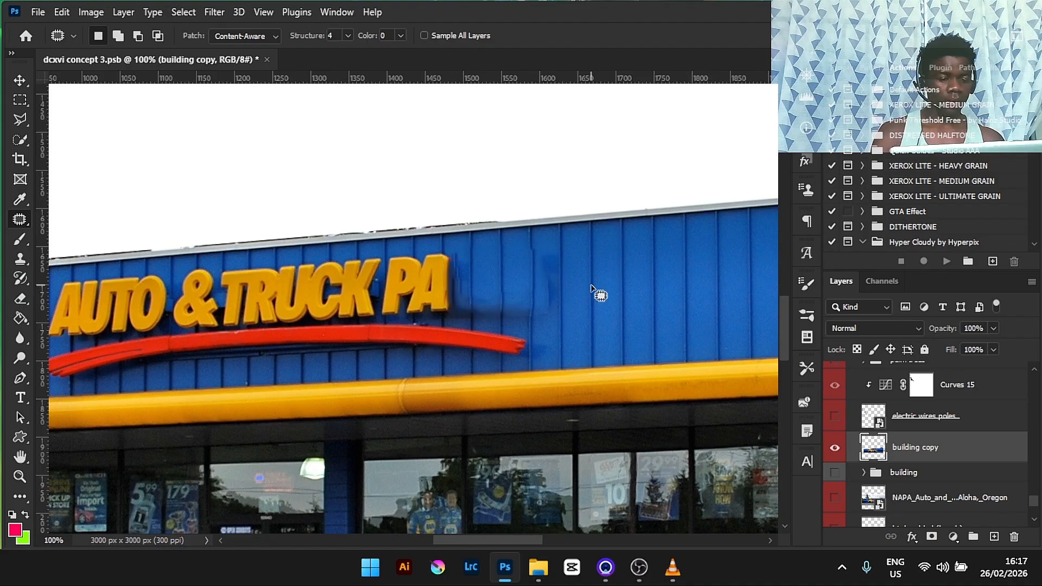
right_click(20, 220)
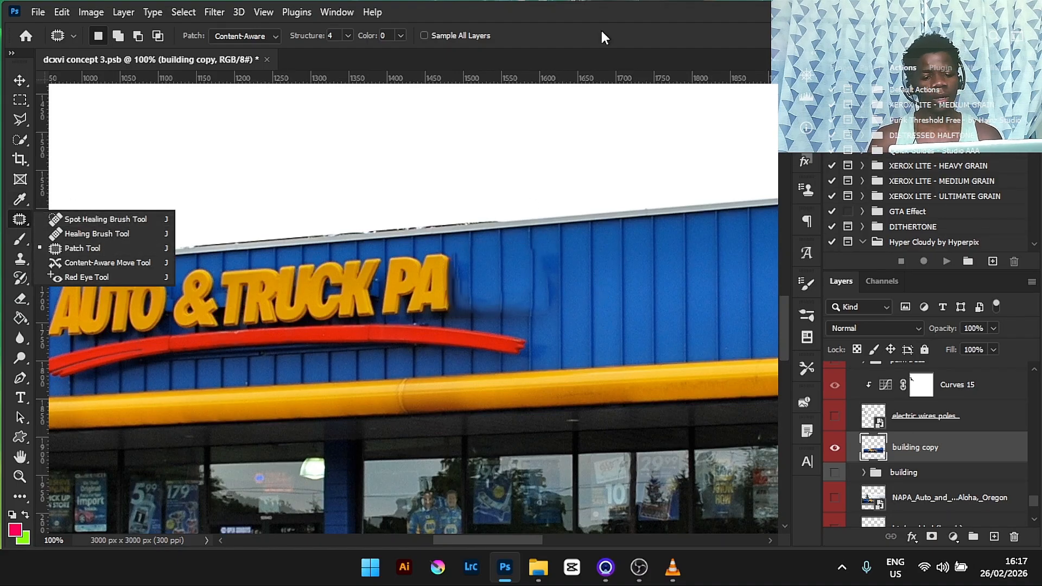
left_click(603, 11)
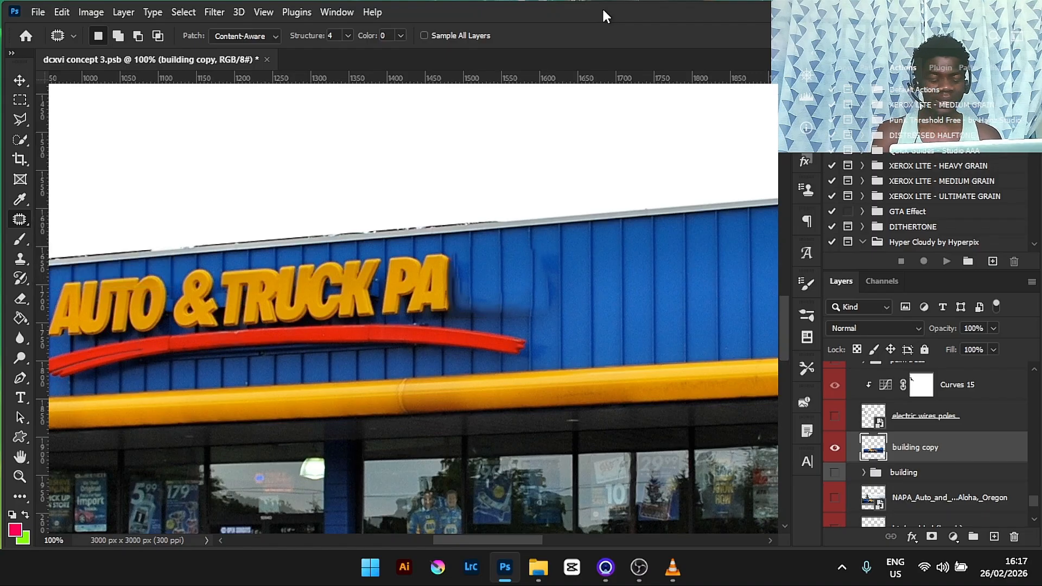
key("ctrl+minus")
key("ctrl+plus")
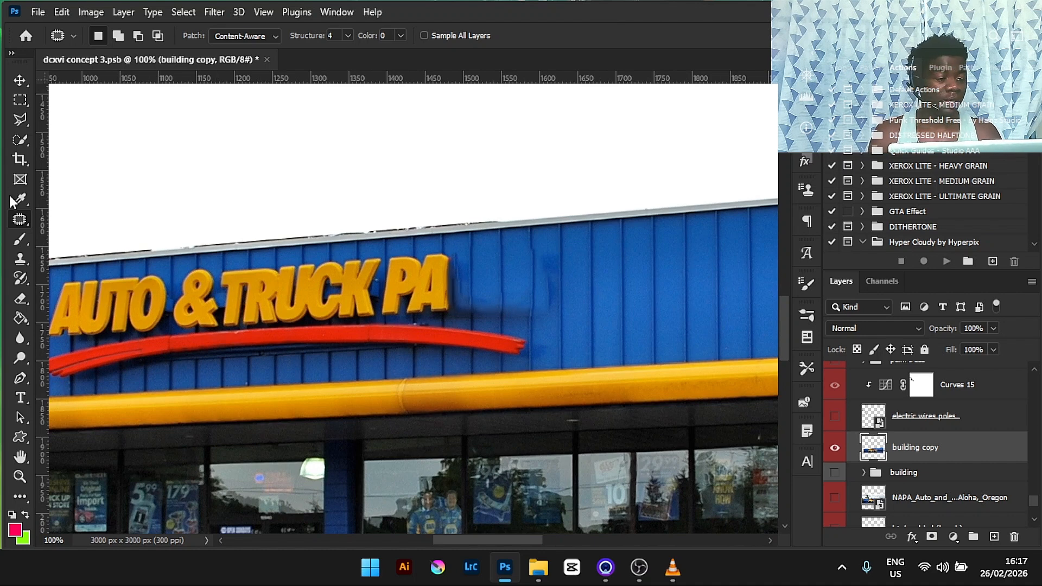
right_click(22, 221)
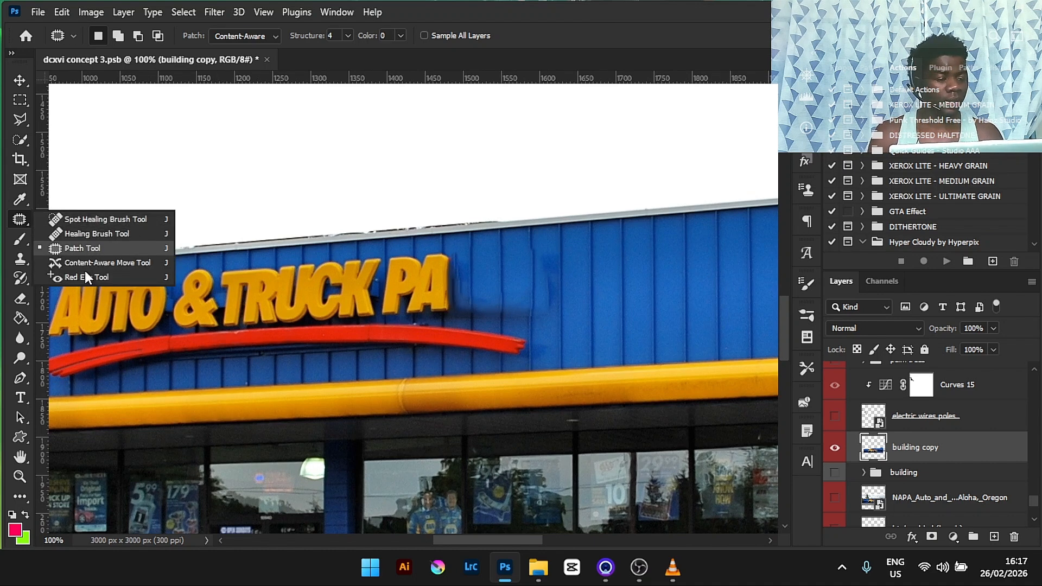
key("alt+Tab")
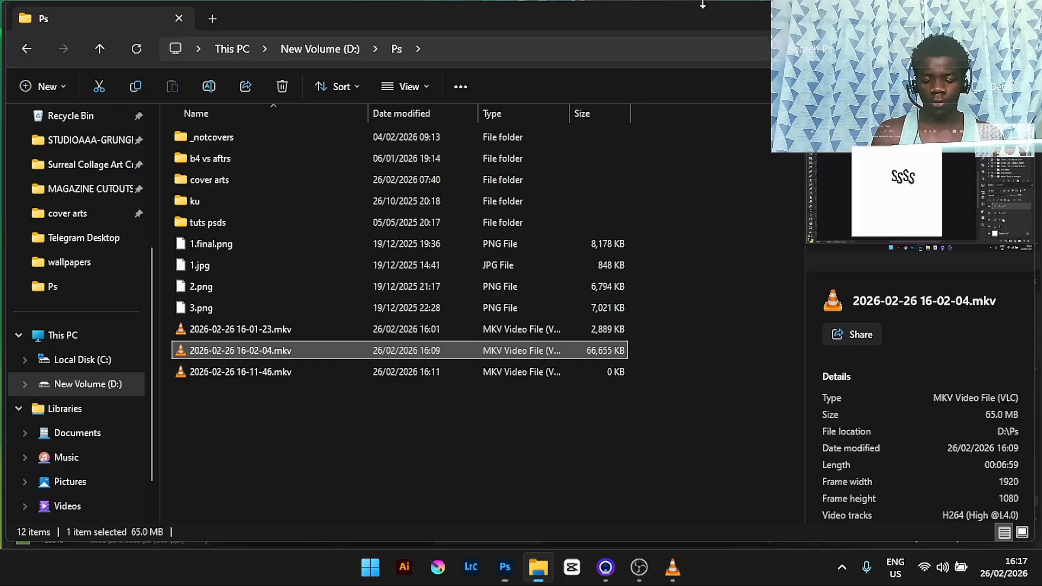
left_click(505, 567)
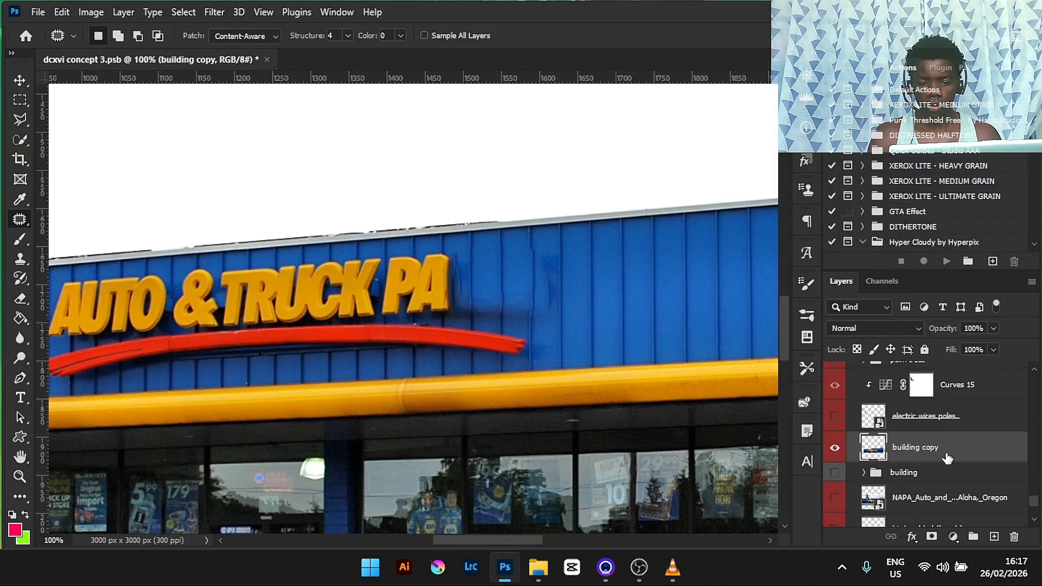
- Hide the building copy layer and fit the whole canvas on screen
left_click_drag(942, 452, 1000, 267)
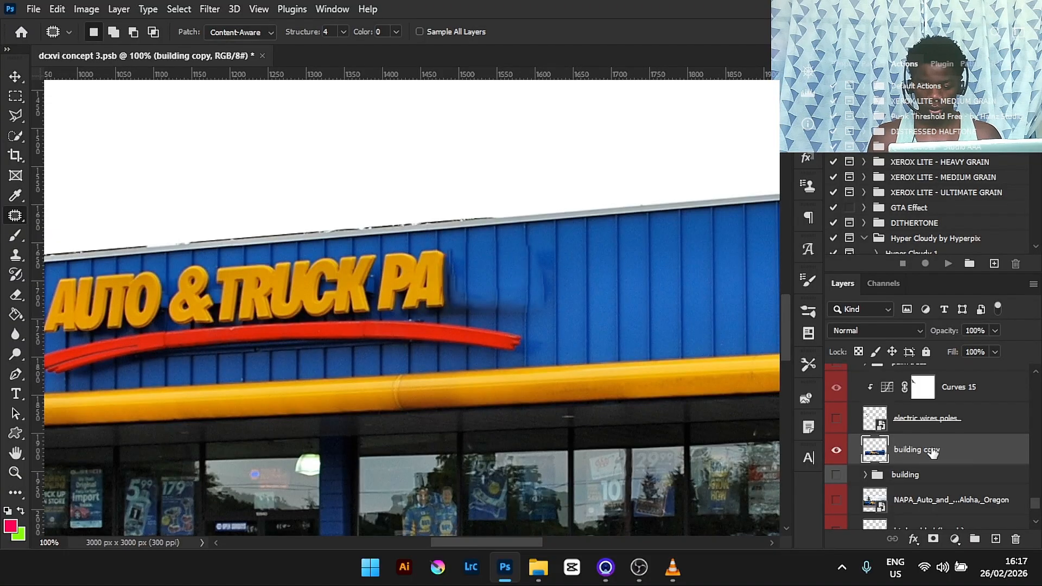
left_click(836, 450)
key("ctrl+0")
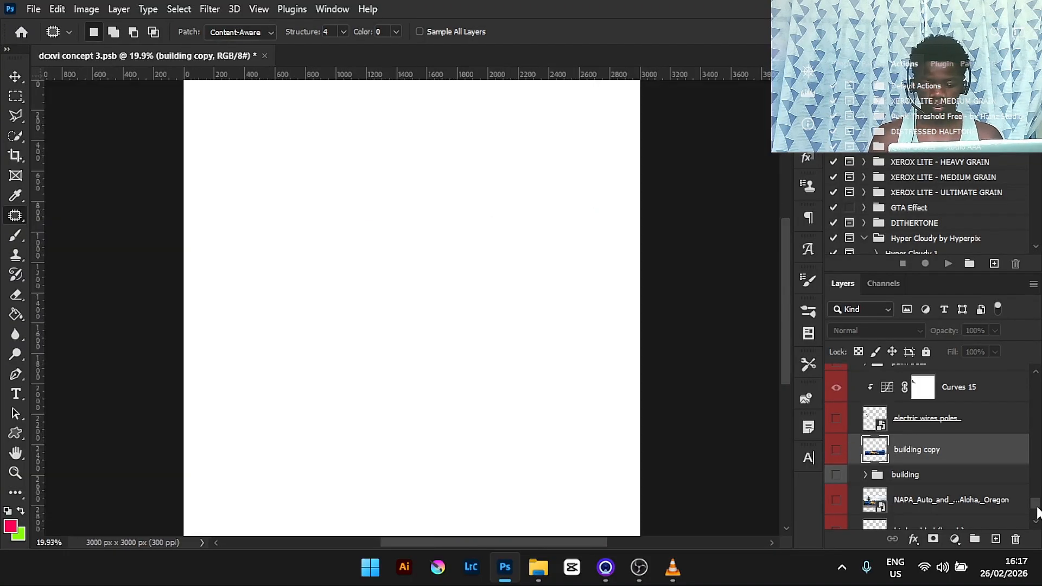
- Show the store layer and toggle its Hue/Saturation 1, Curves 12 and shadow adjustments off and on to compare
scroll(1037, 503, "up", 3)
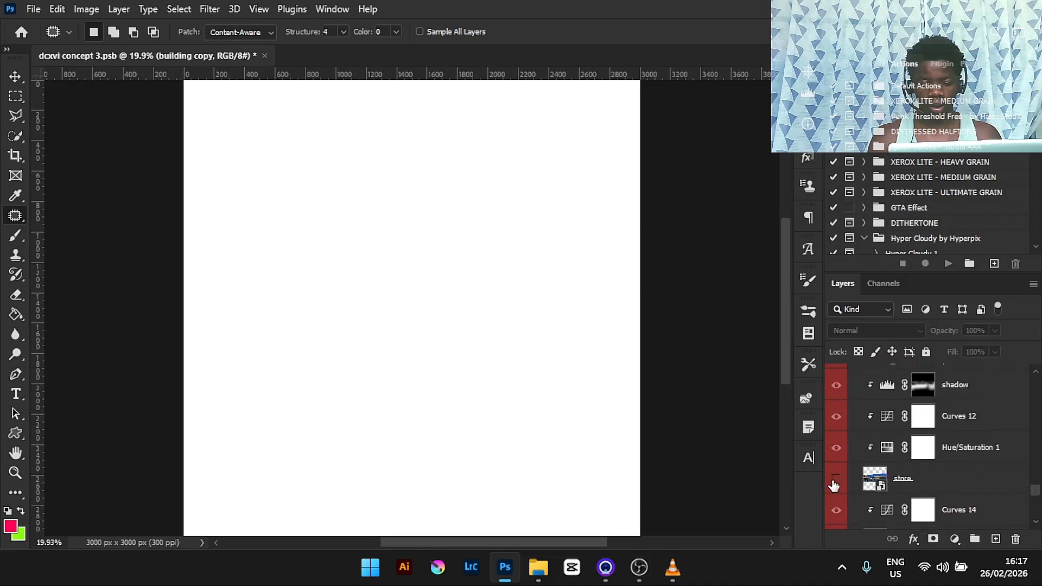
left_click(835, 480)
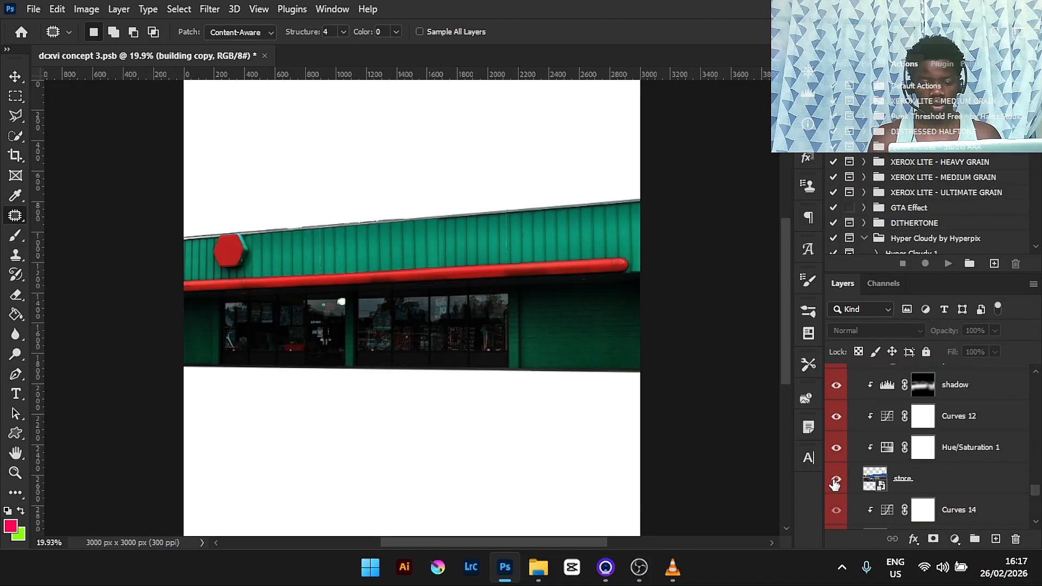
left_click(836, 447)
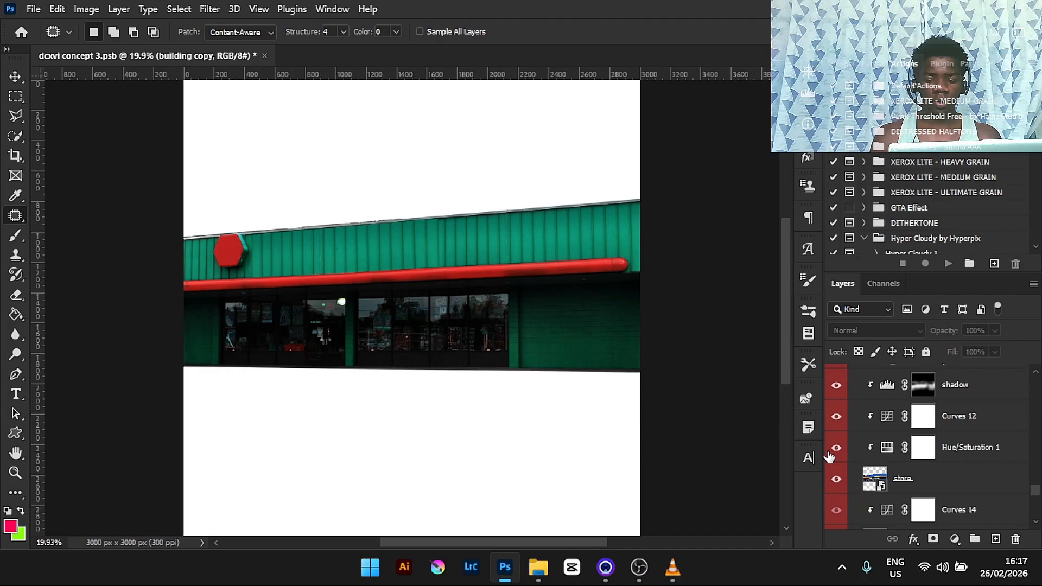
left_click(955, 461)
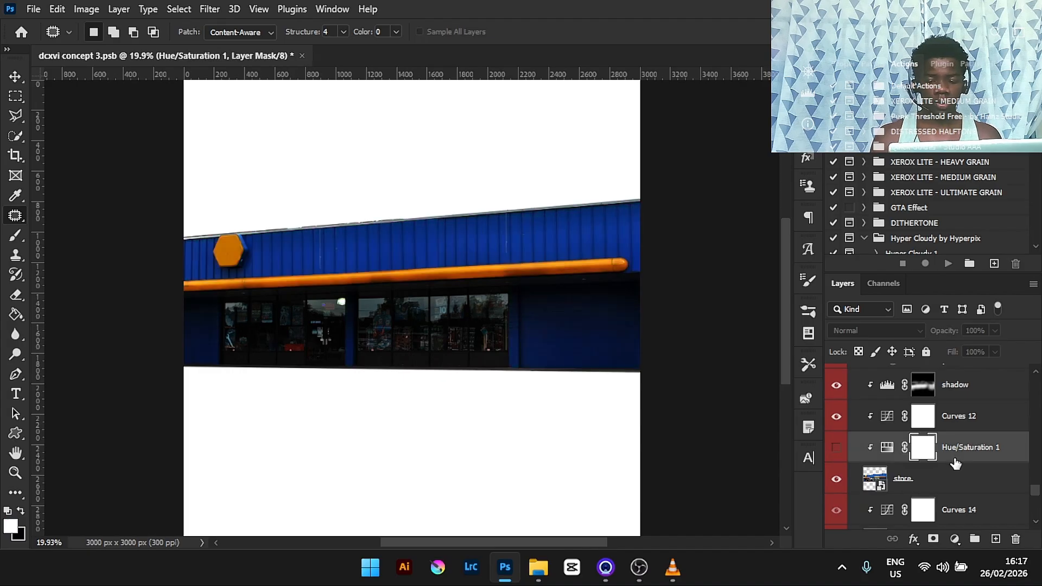
left_click(836, 448)
left_click(837, 415)
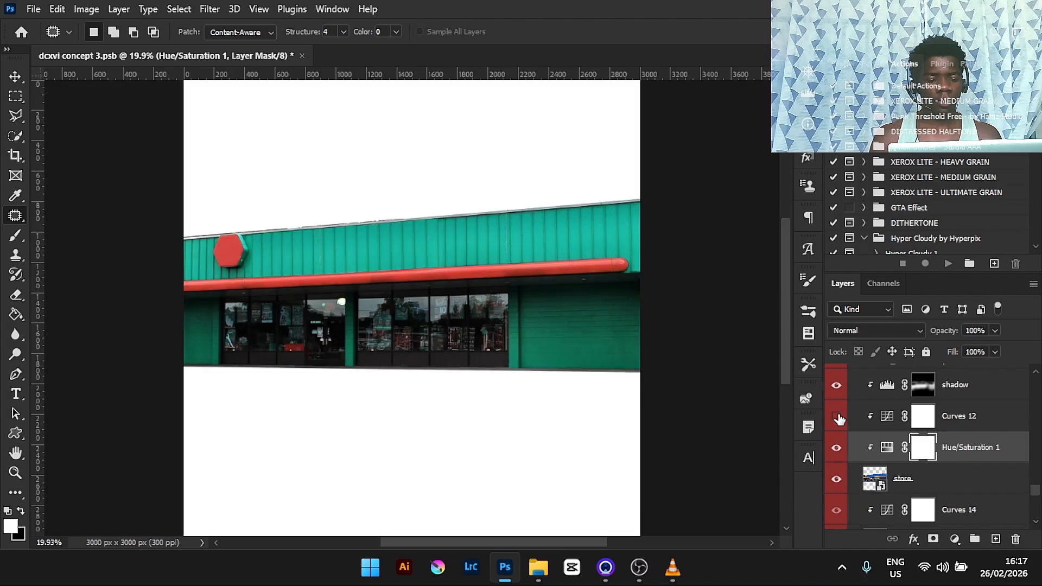
left_click(836, 416)
left_click(837, 385)
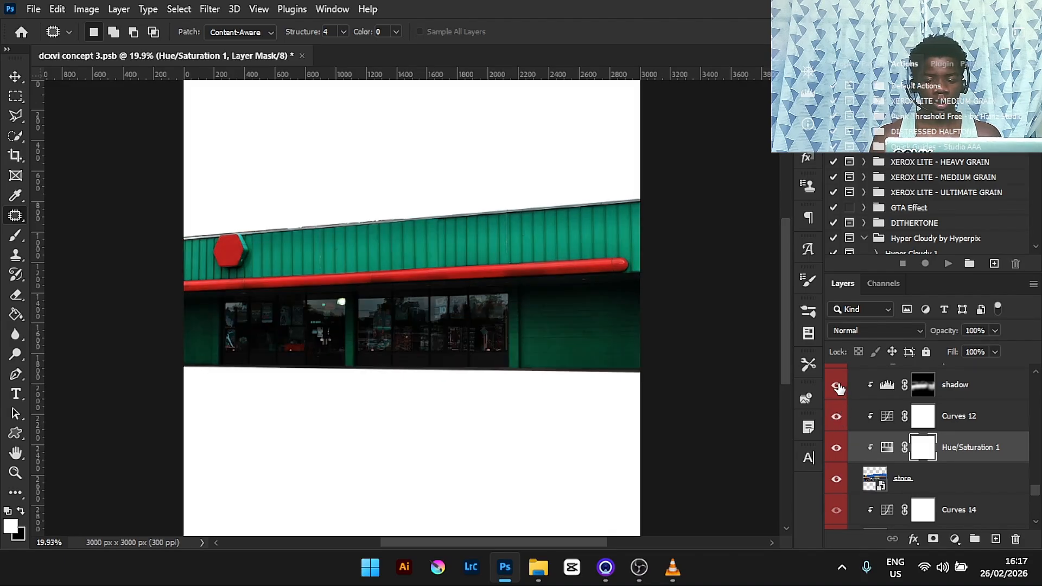
left_click(837, 386)
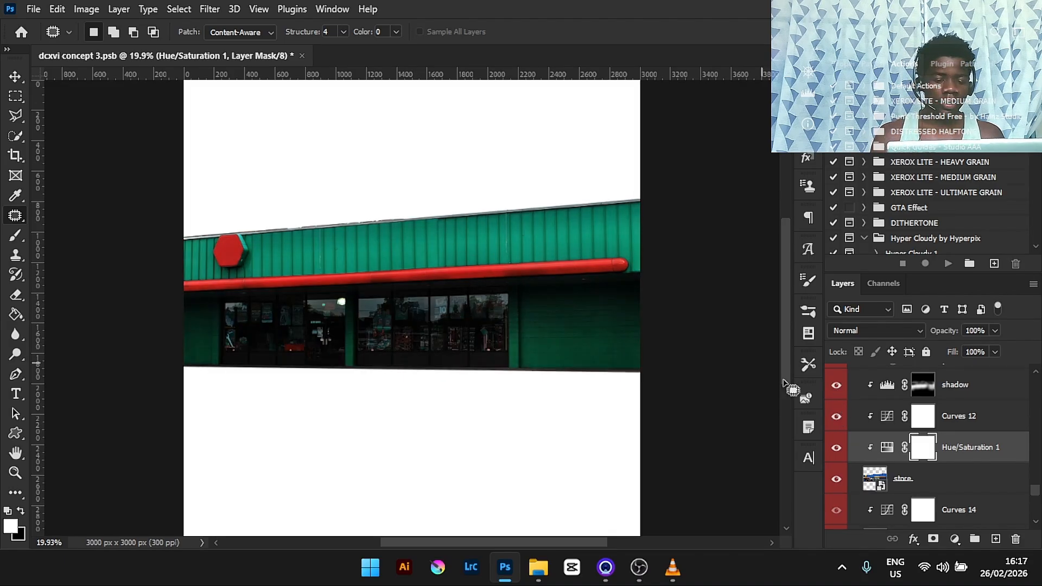
- Select the shadow adjustment layer, open its Properties, and switch to the Brush tool
left_click(965, 388)
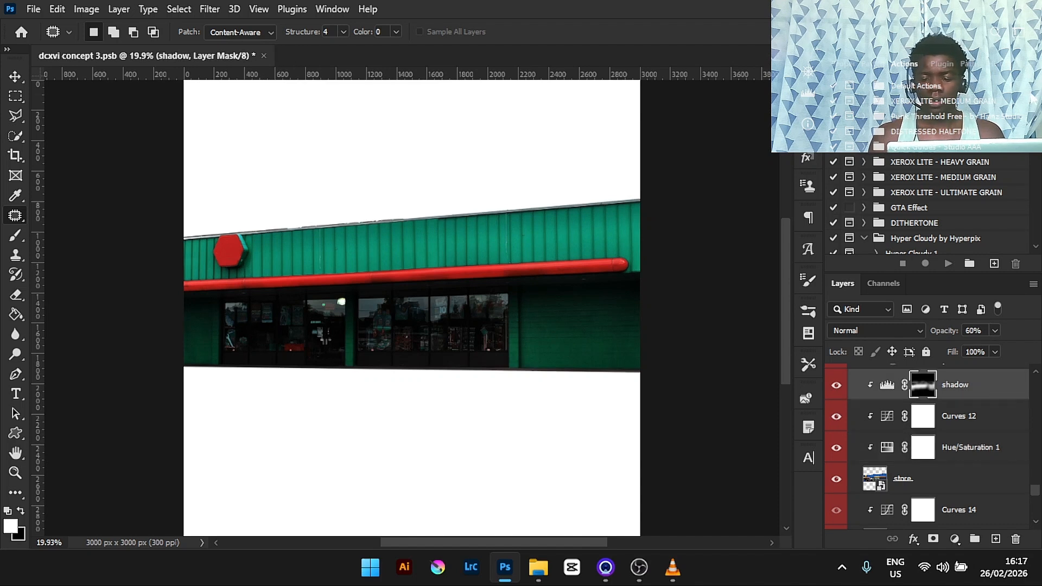
left_click(847, 64)
scroll(952, 177, "down", 2)
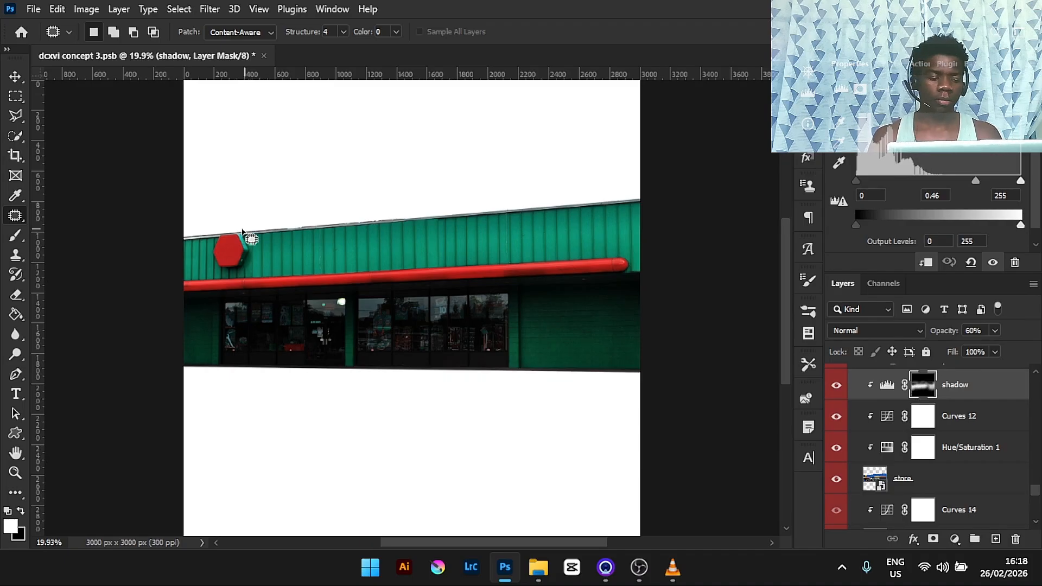
left_click(11, 237)
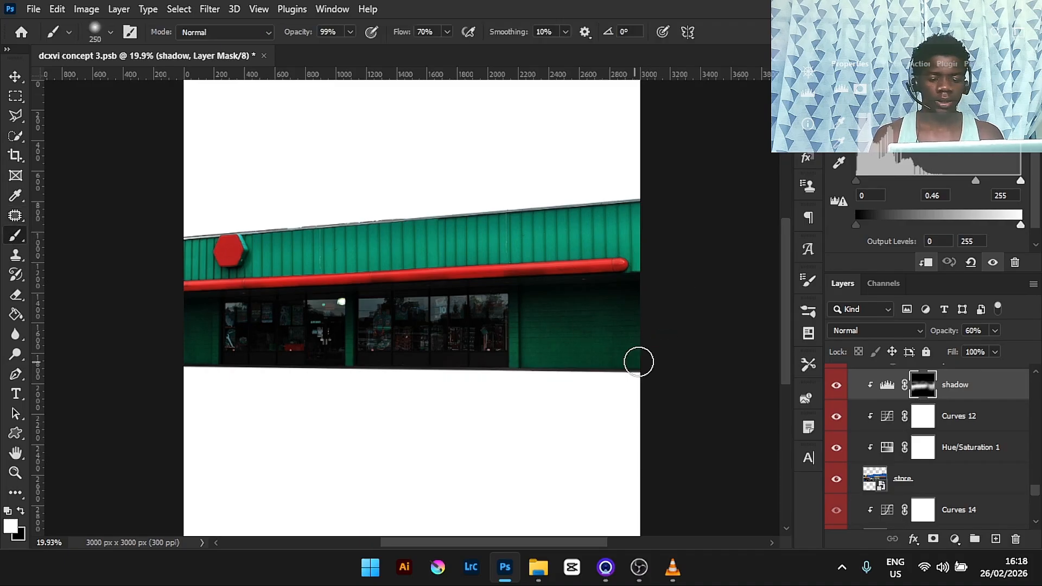
- Show the ground copy layer beneath the store
left_click(835, 386)
left_click(836, 387)
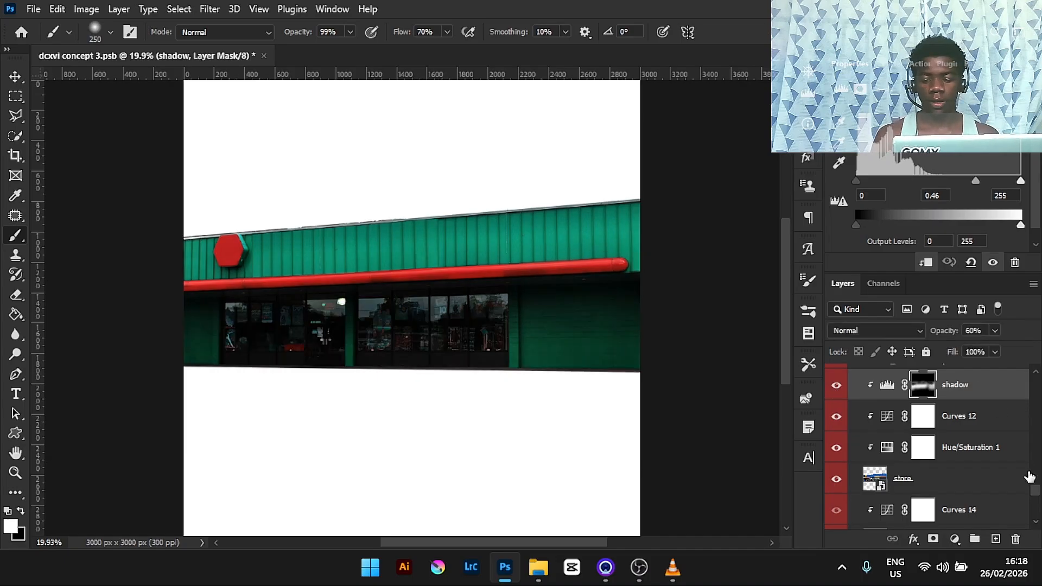
scroll(1036, 494, "up", 3)
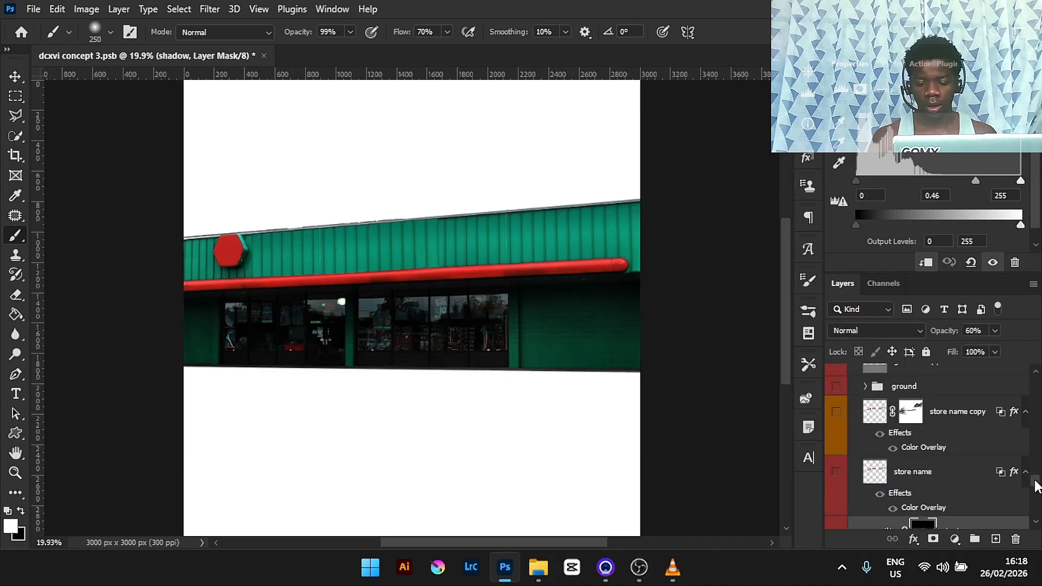
scroll(1036, 494, "down", 4)
mouse_move(1037, 499)
left_mouse_down()
mouse_move(1038, 518)
mouse_move(1040, 480)
left_mouse_up()
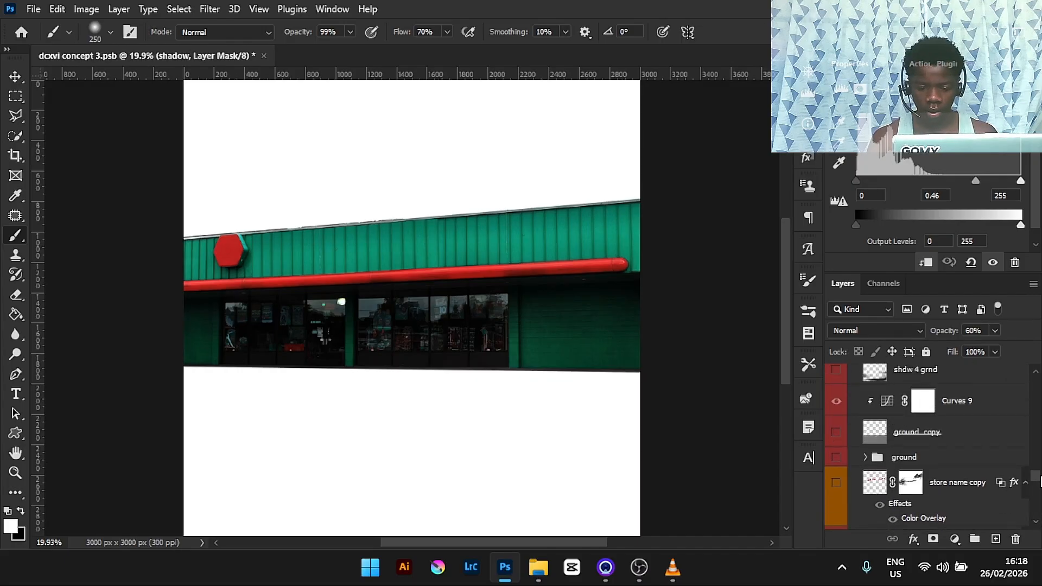
left_click(835, 434)
- Compare the scene by toggling the Curves 9, shdw 4 grnd and shadow 4 building layers, then browse the layer list
key("ctrl+minus")
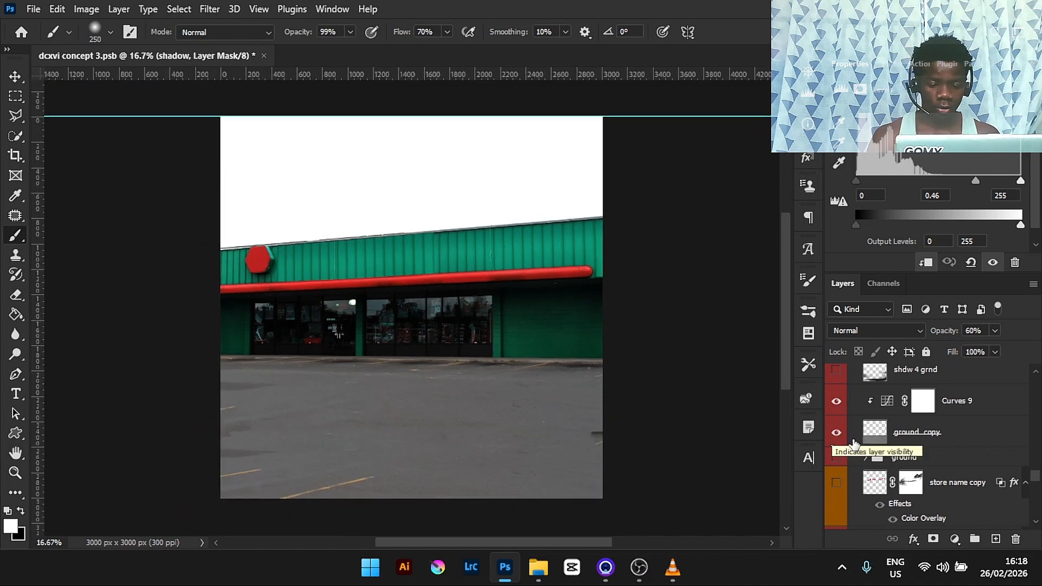
left_click(835, 401)
left_click(835, 402)
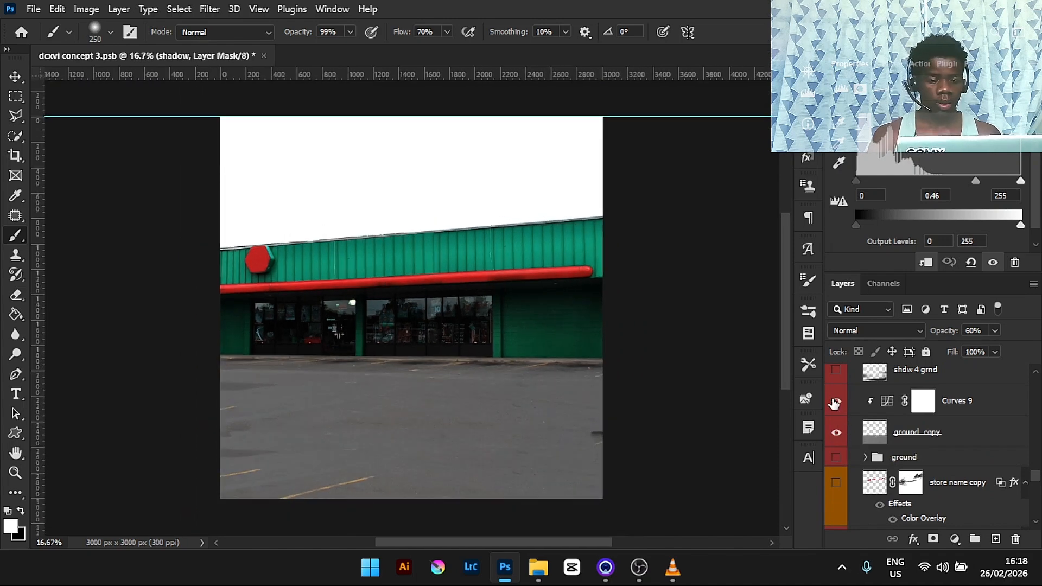
scroll(1036, 477, "up", 2)
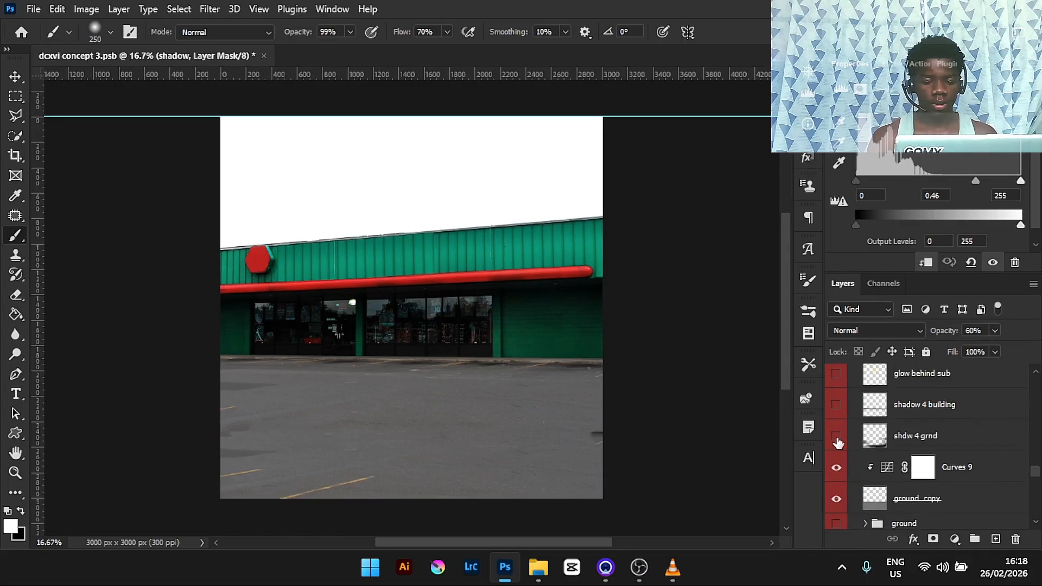
left_click(837, 437)
left_click(836, 437)
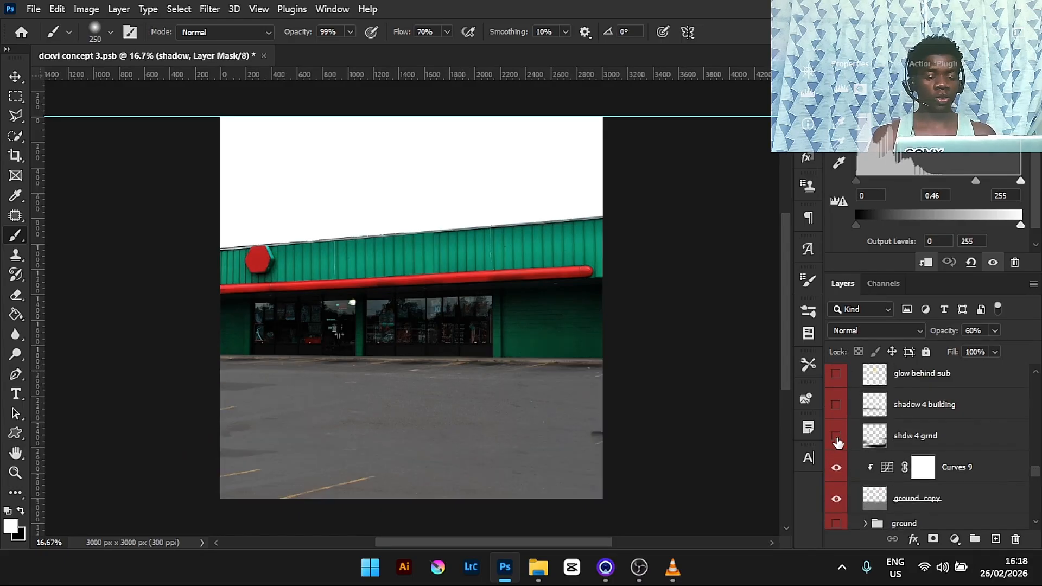
left_click(836, 438)
left_click(836, 407)
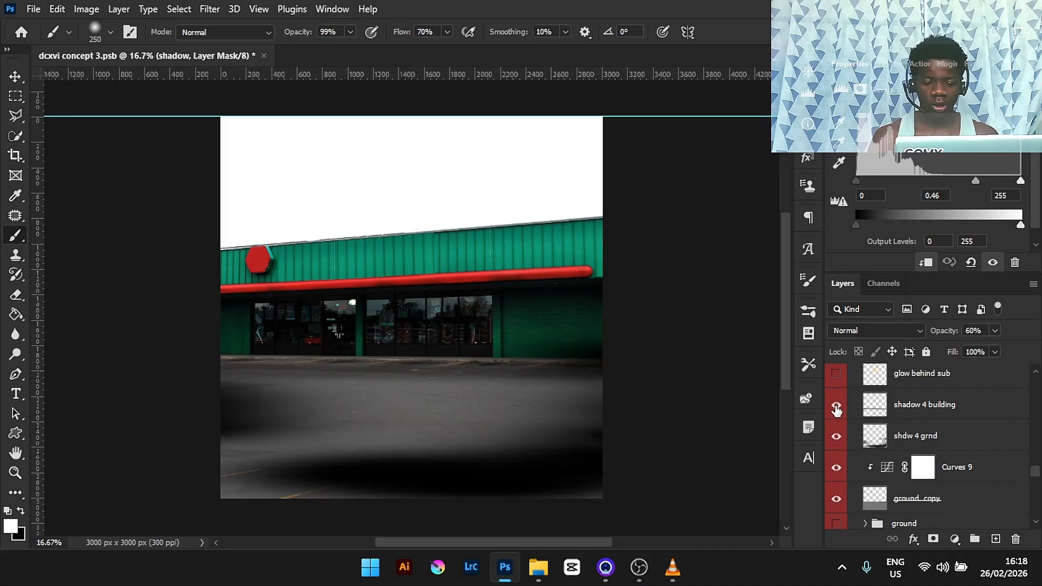
left_click(837, 437)
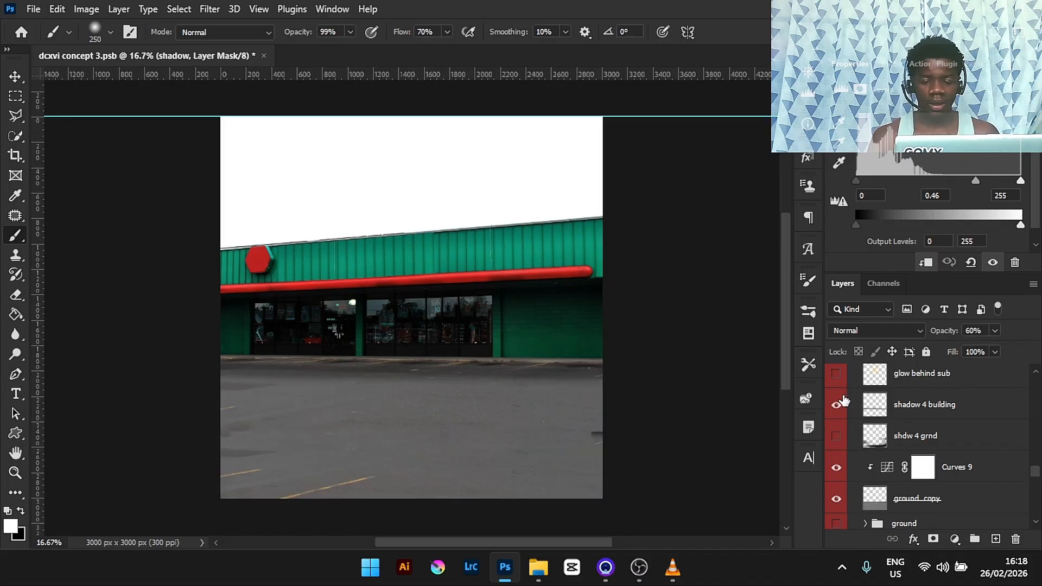
left_click(838, 404)
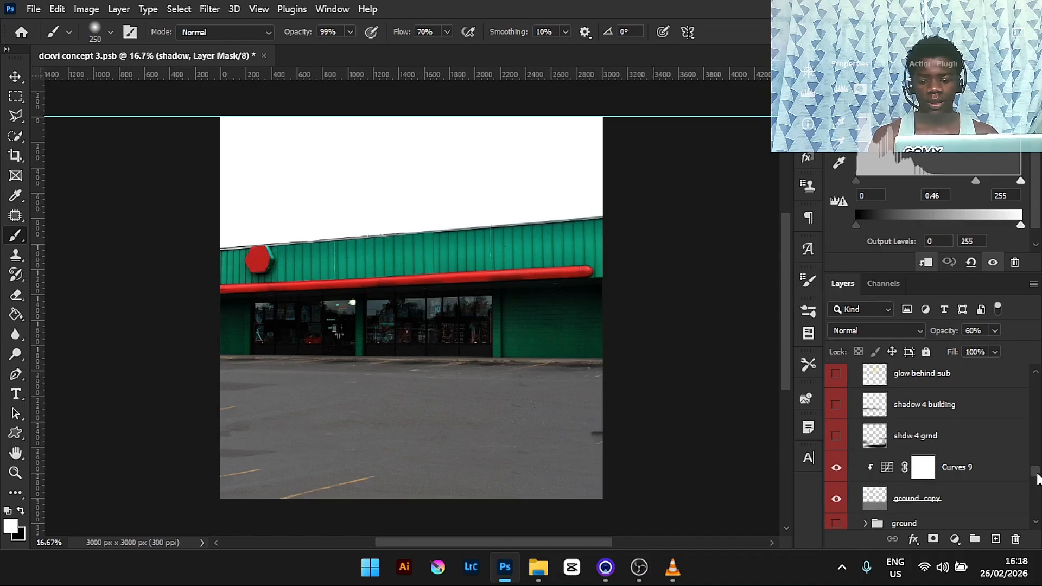
left_click_drag(1036, 478, 1036, 471)
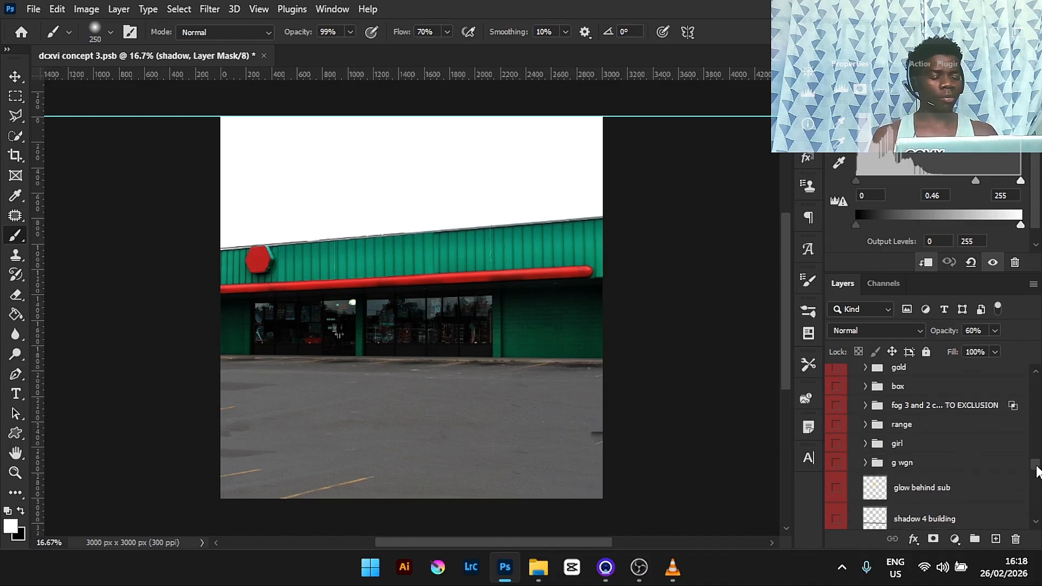
left_click_drag(1037, 471, 1039, 513)
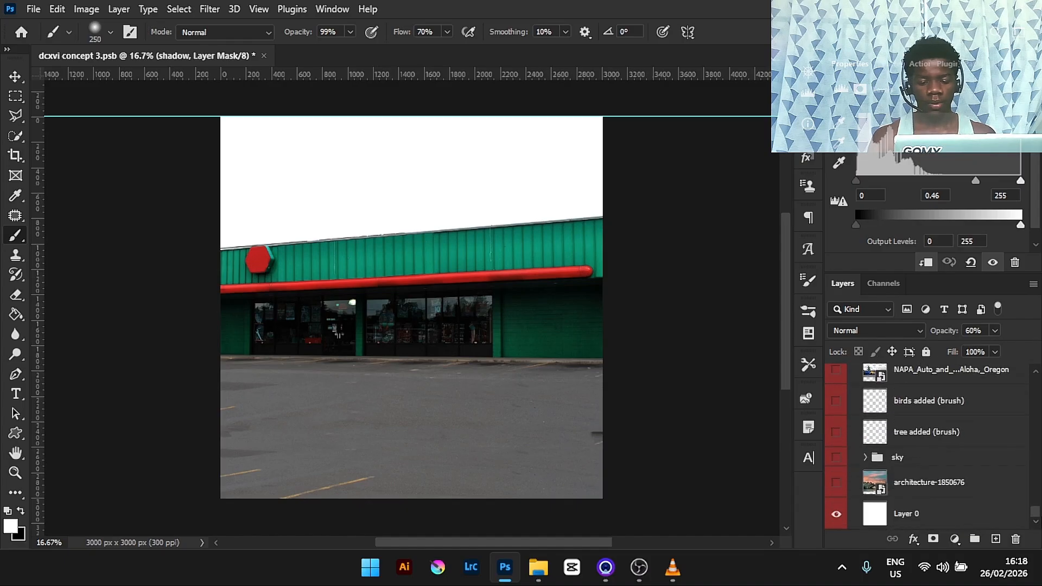
- Show the sky group and expand it to reveal its clouds and Color Fill 1 layers
left_click(836, 458)
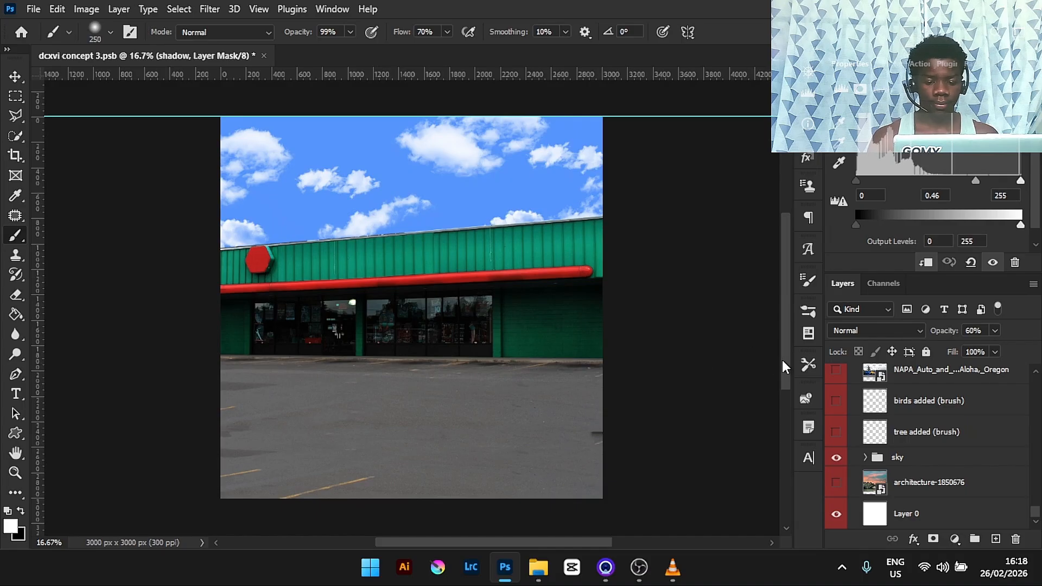
left_click_drag(782, 361, 782, 341)
left_click(865, 457)
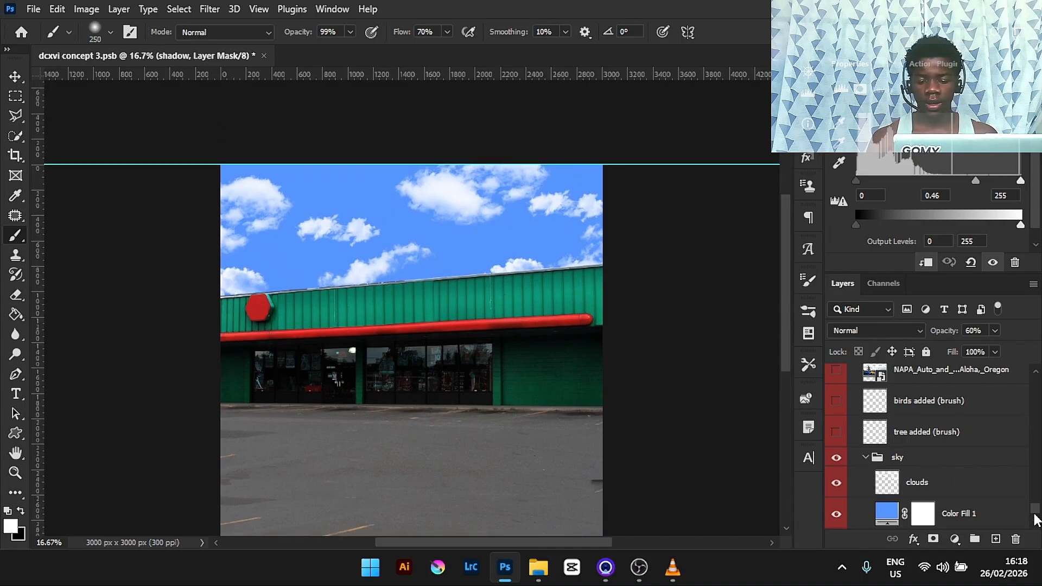
left_click_drag(1038, 509, 1038, 513)
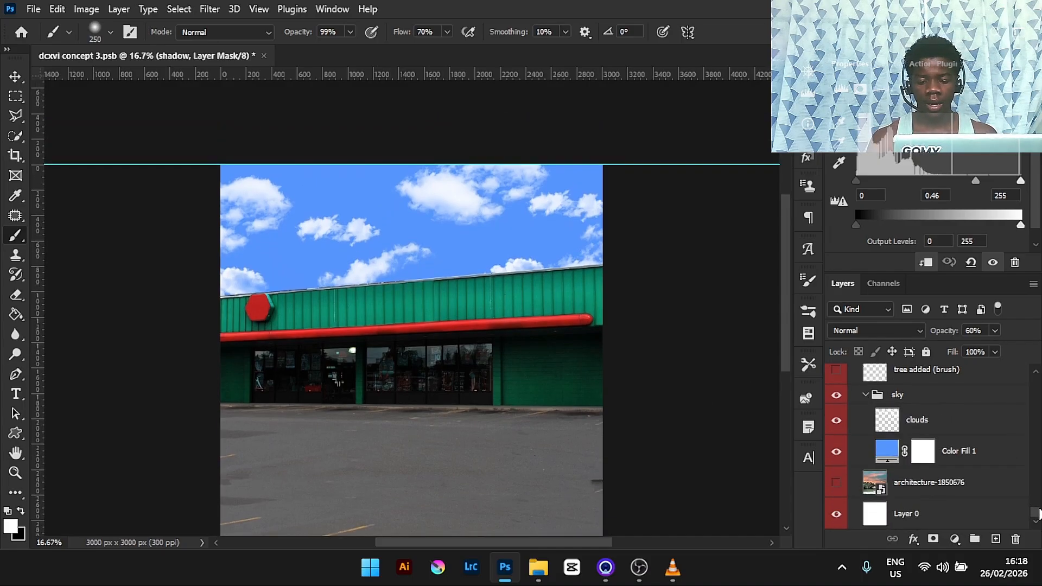
- Inspect the sky's Color Fill 1 colour, then select the clouds layer and toggle its visibility off and on
double_click(880, 458)
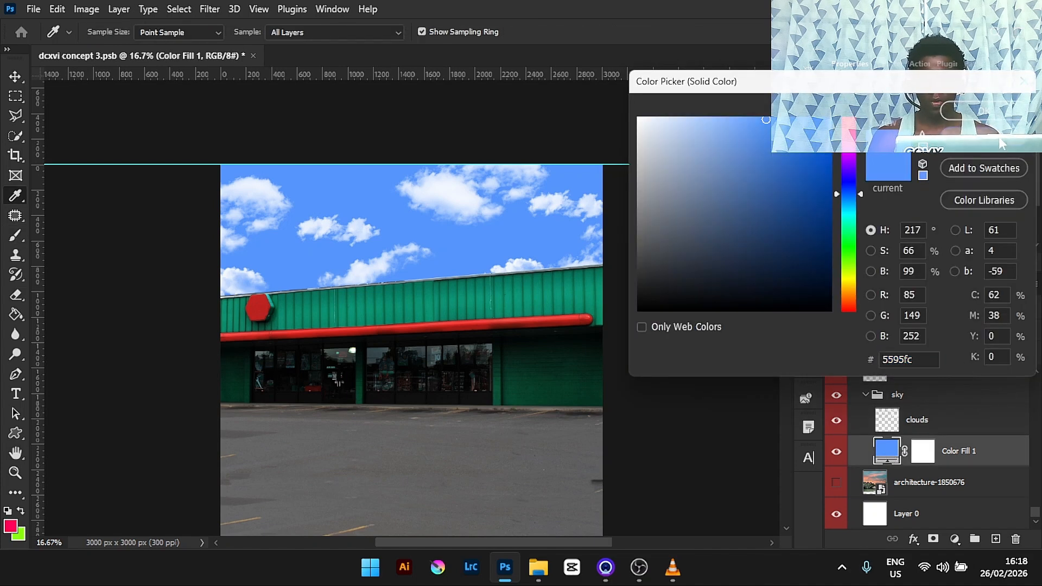
left_click(983, 111)
left_click(917, 422)
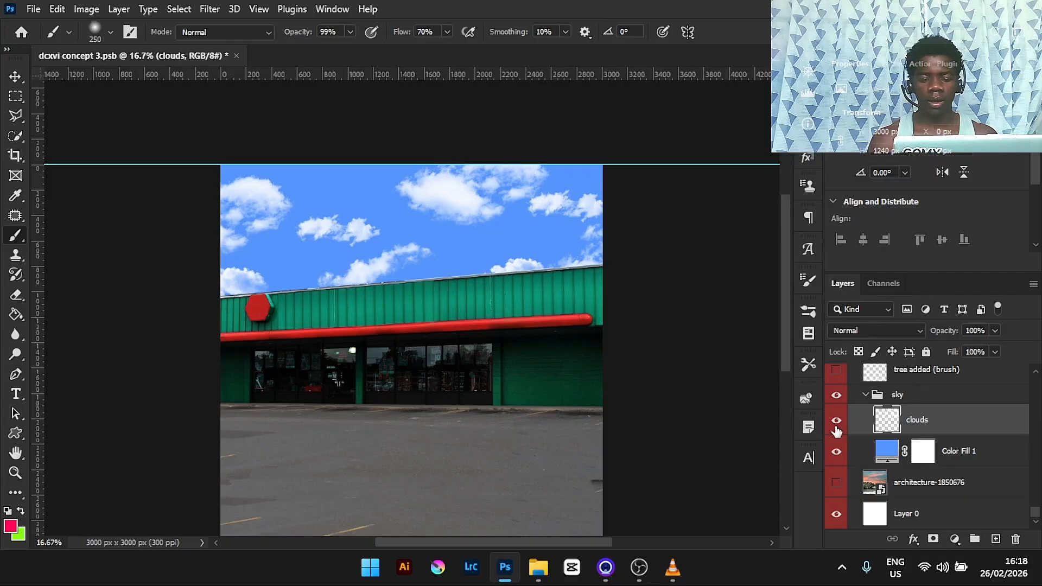
left_click(837, 424)
left_click(836, 423)
left_click(837, 423)
left_click(836, 423)
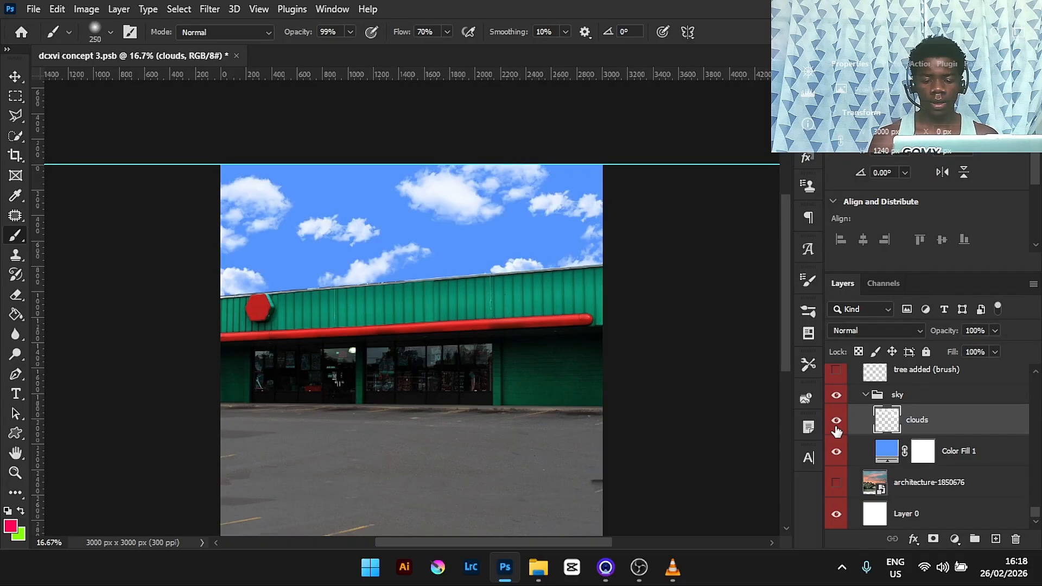
- Show and select the tree added (brush) layer
scroll(1037, 515, "up", 3)
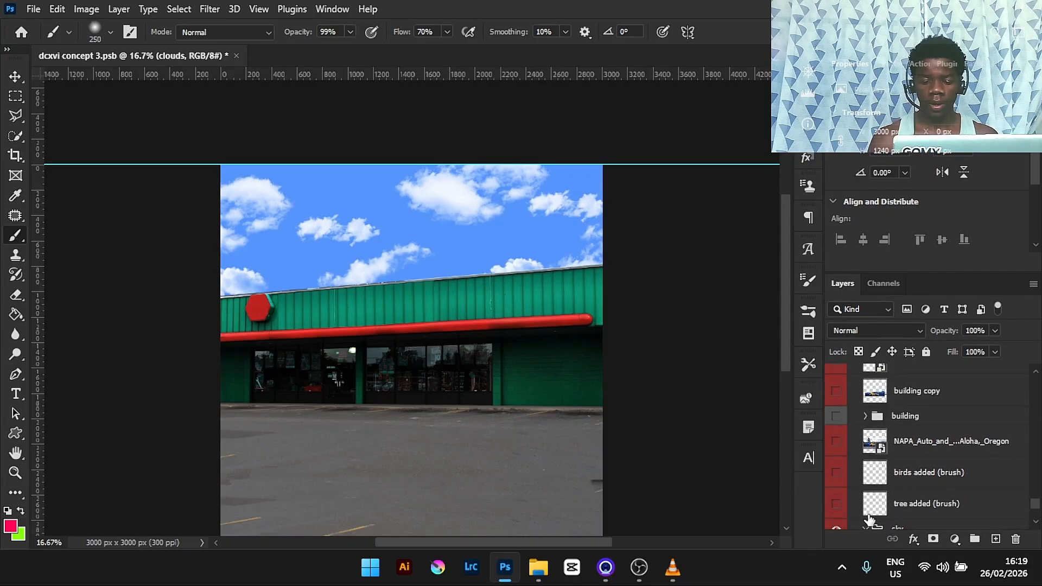
left_click(836, 504)
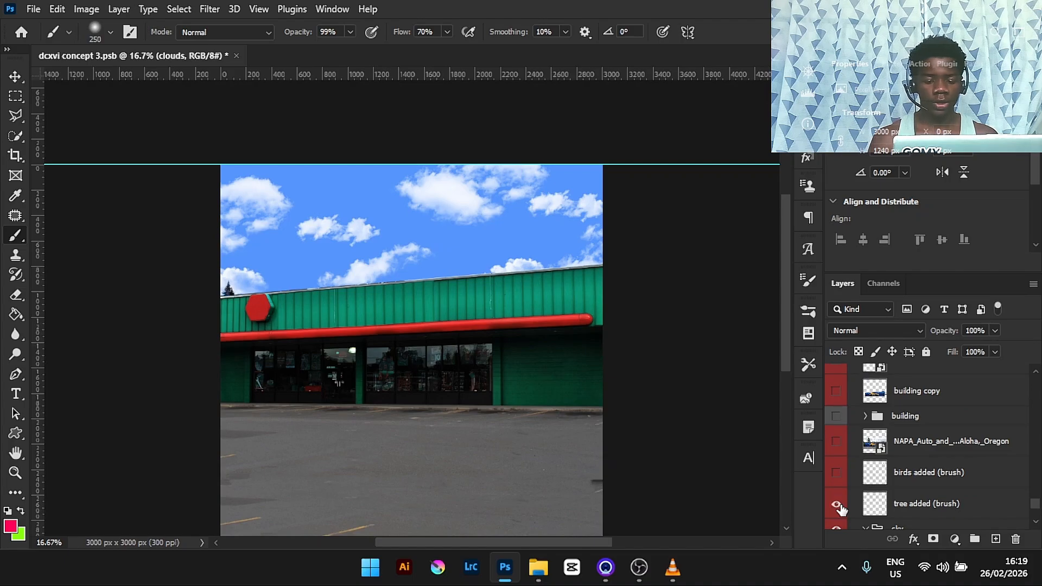
left_click(885, 501)
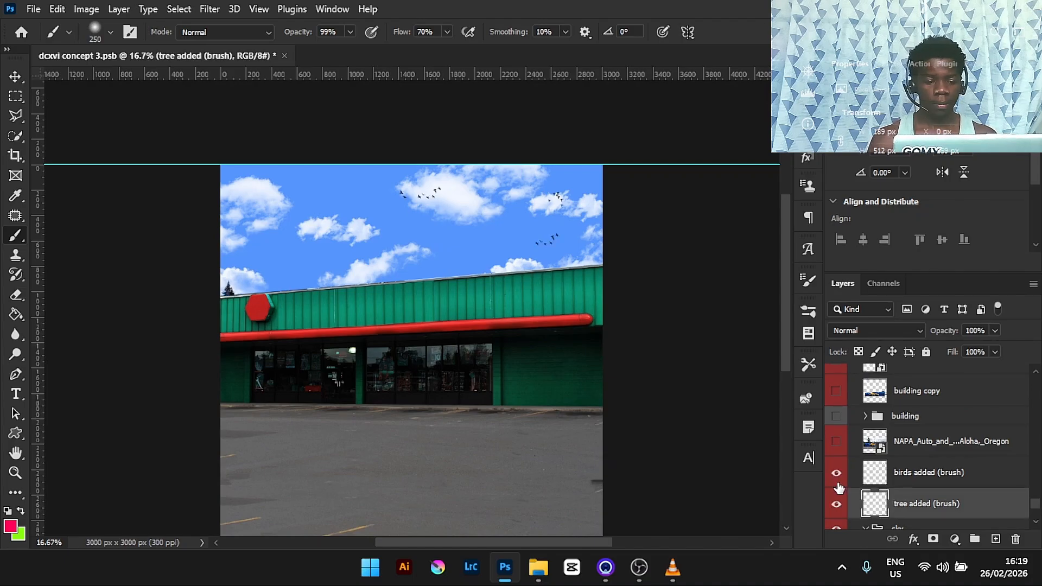
- Browse the Brushes panel's folders and pick the M@_Tree_Brush_No_Foliage_02_No_FX tree brush
left_click(811, 309)
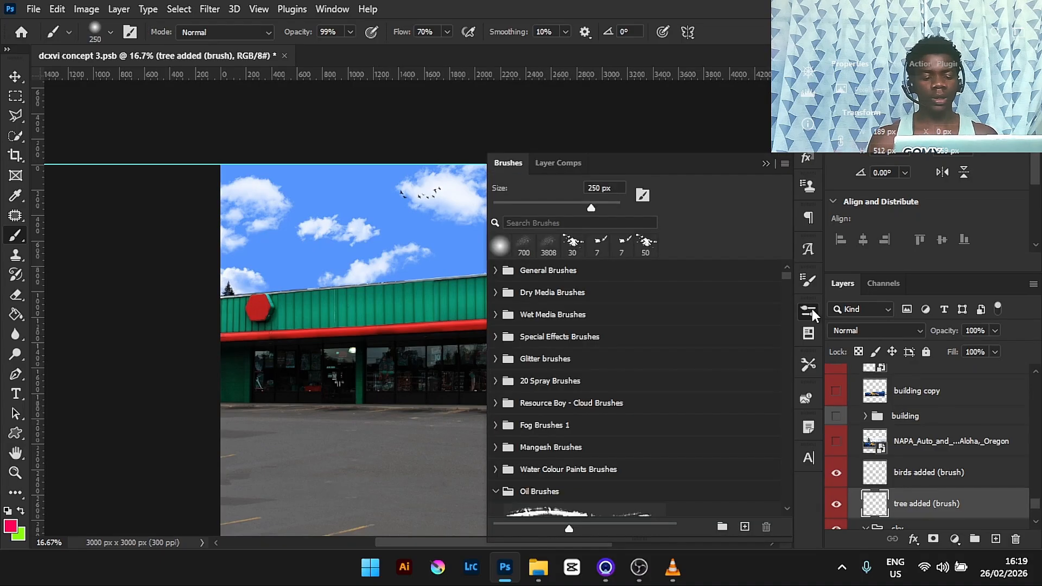
left_click(495, 491)
mouse_move(786, 276)
left_mouse_down()
mouse_move(781, 480)
mouse_move(781, 461)
left_mouse_up()
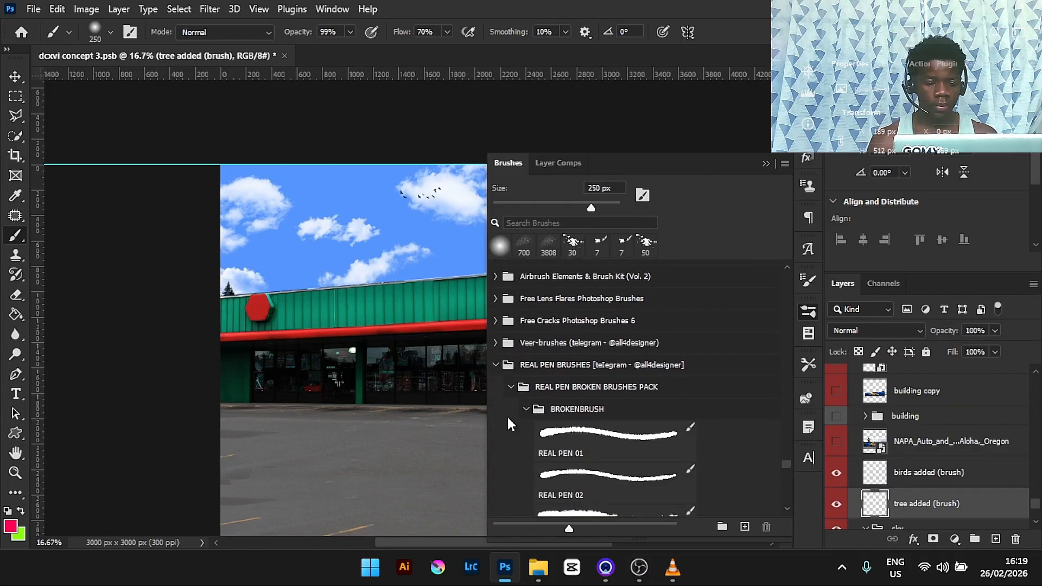
left_click(495, 365)
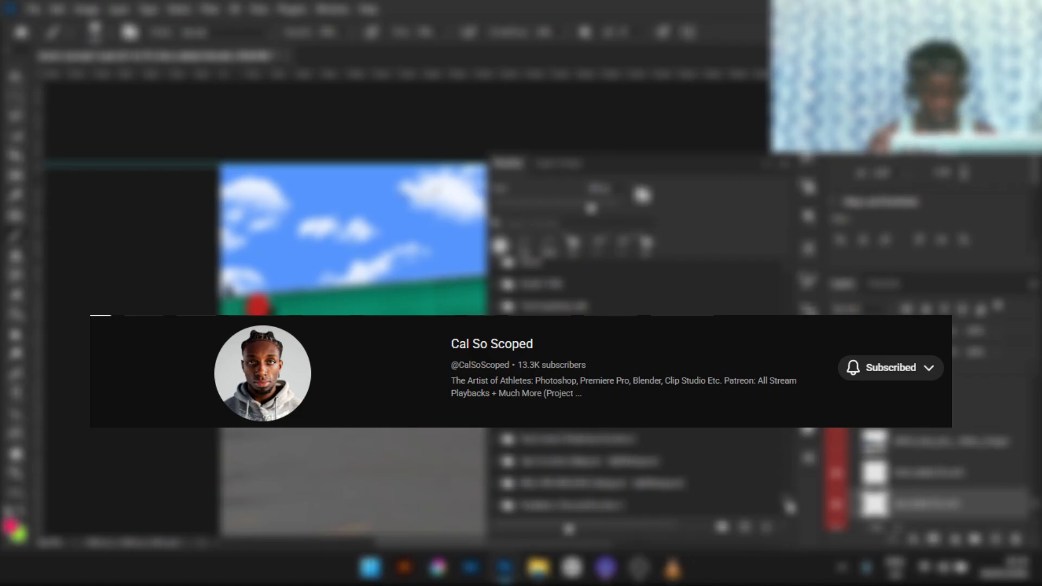
left_click_drag(786, 502, 788, 489)
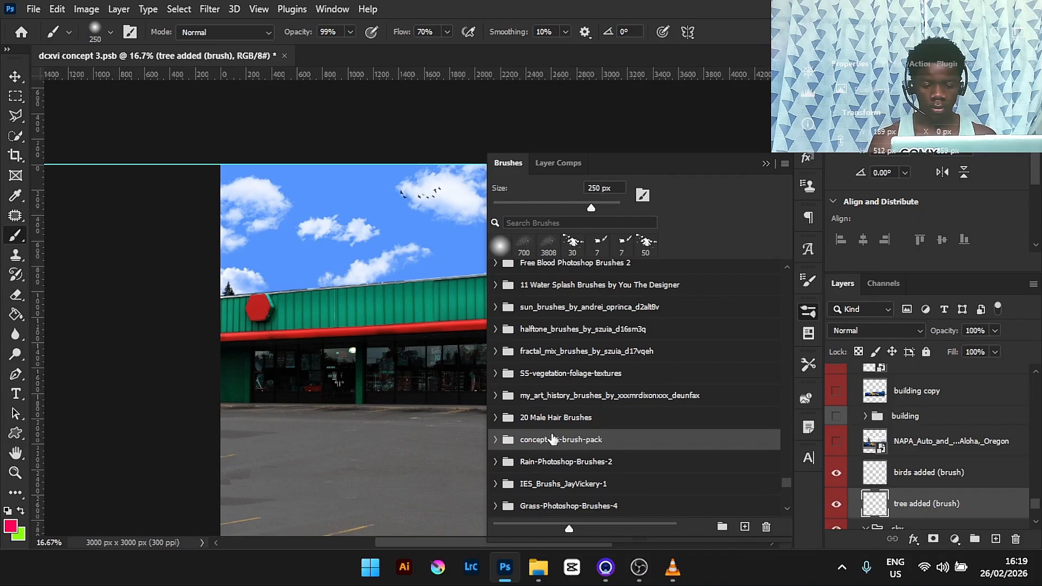
left_click(494, 440)
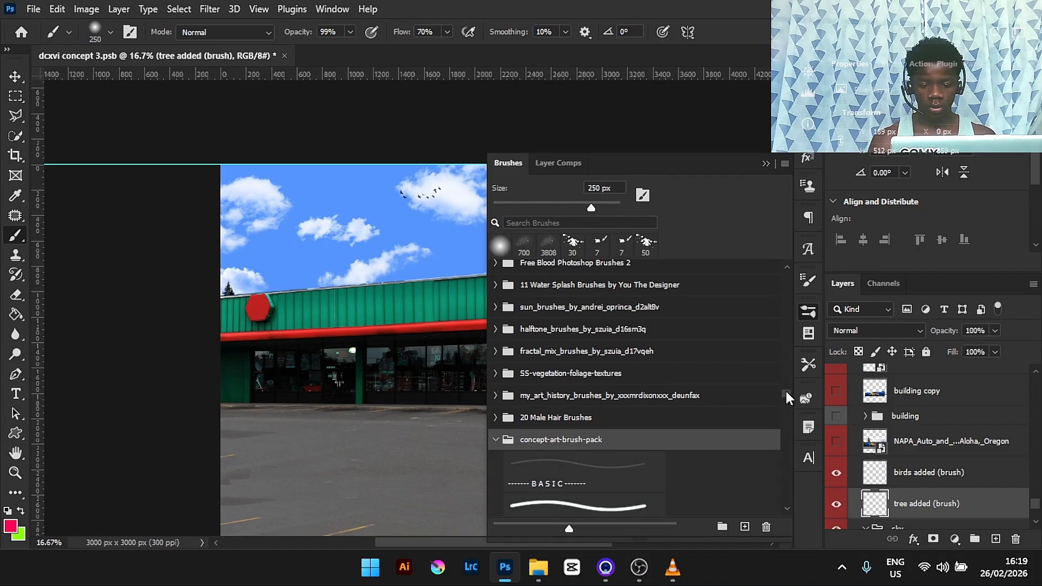
left_click_drag(787, 393, 787, 430)
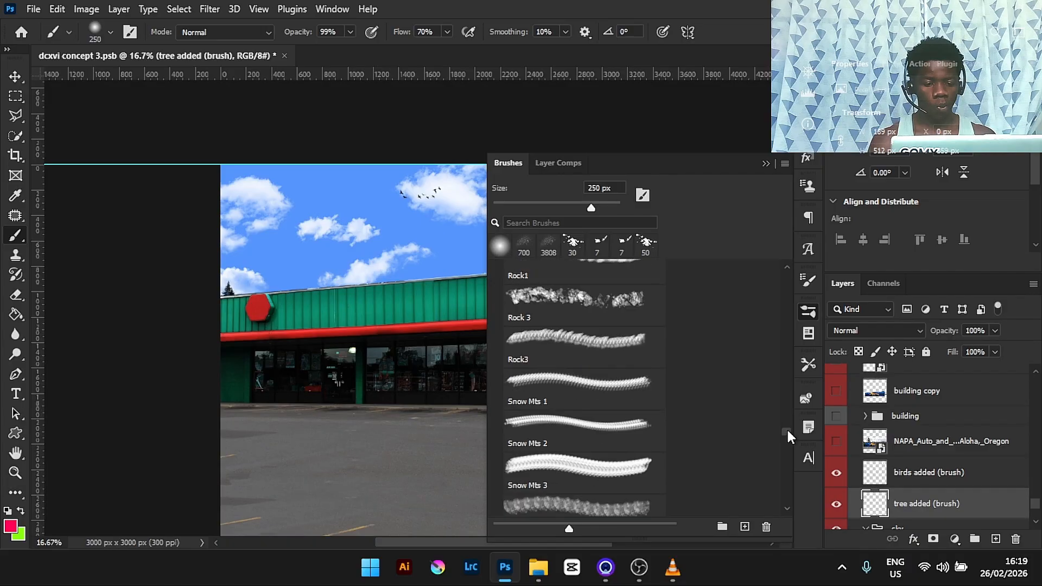
scroll(787, 433, "down", 1)
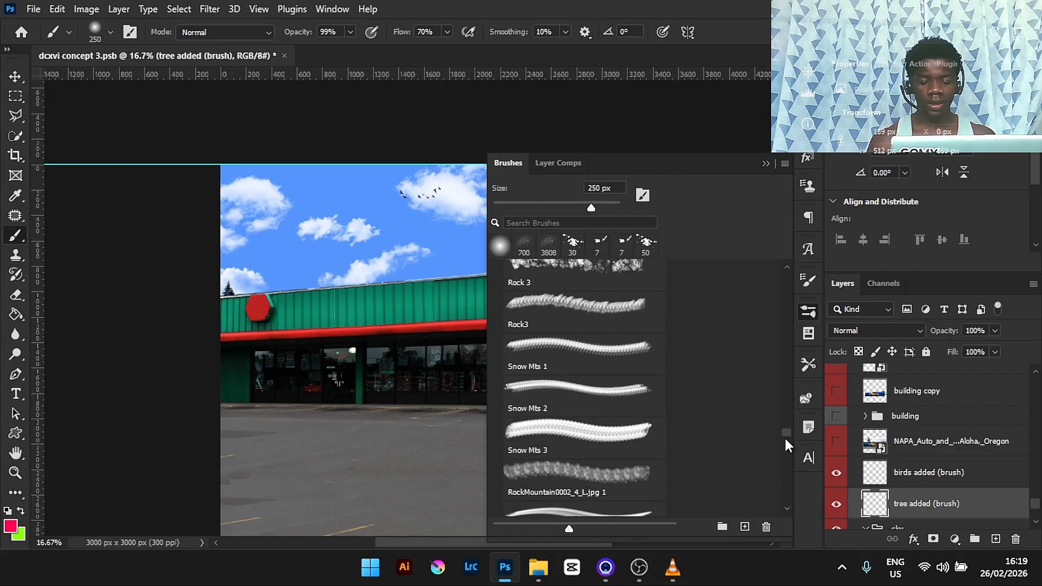
left_click_drag(786, 431, 786, 458)
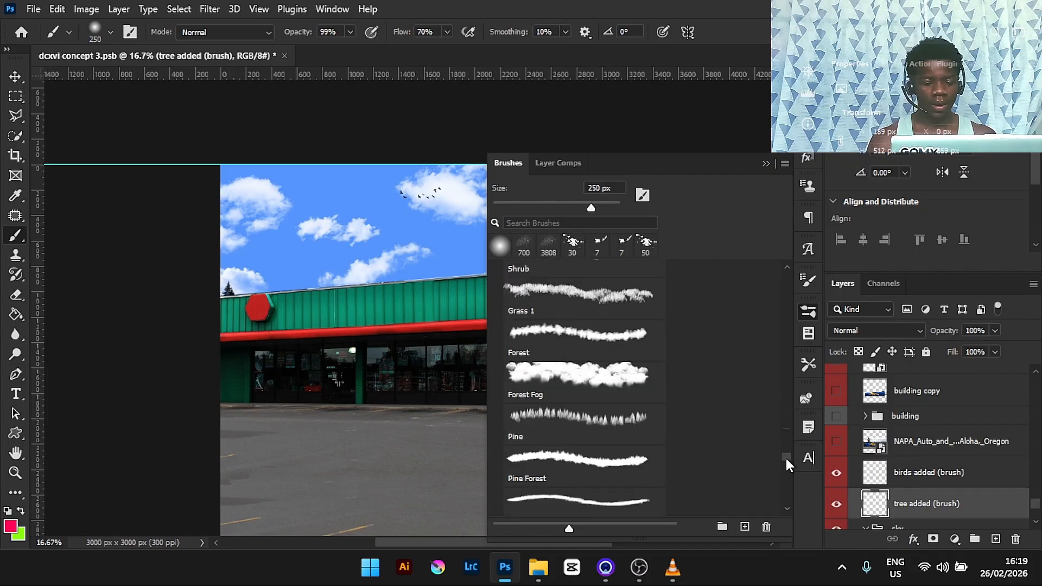
left_click(542, 423)
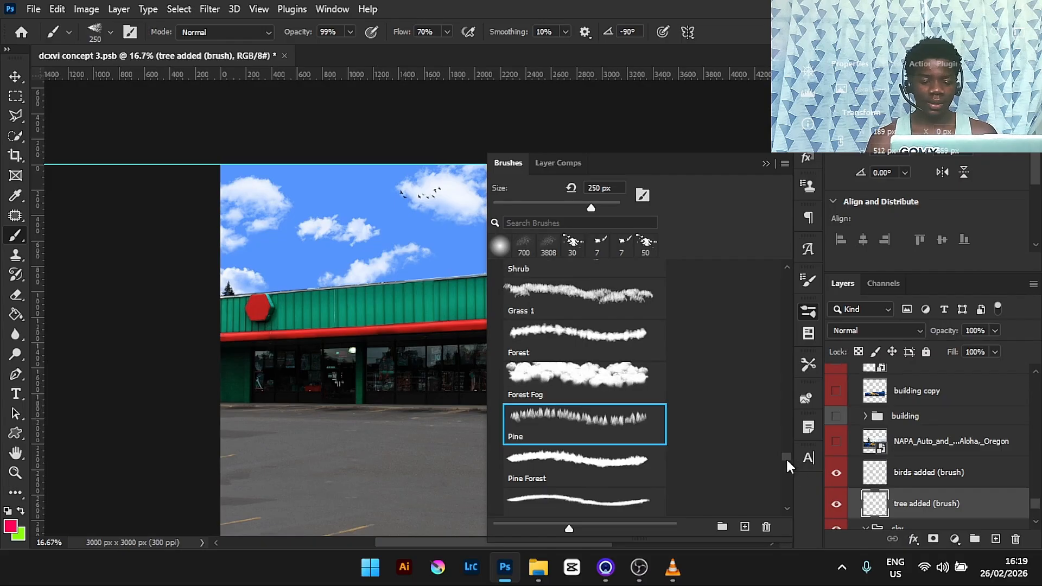
left_click_drag(786, 457, 786, 460)
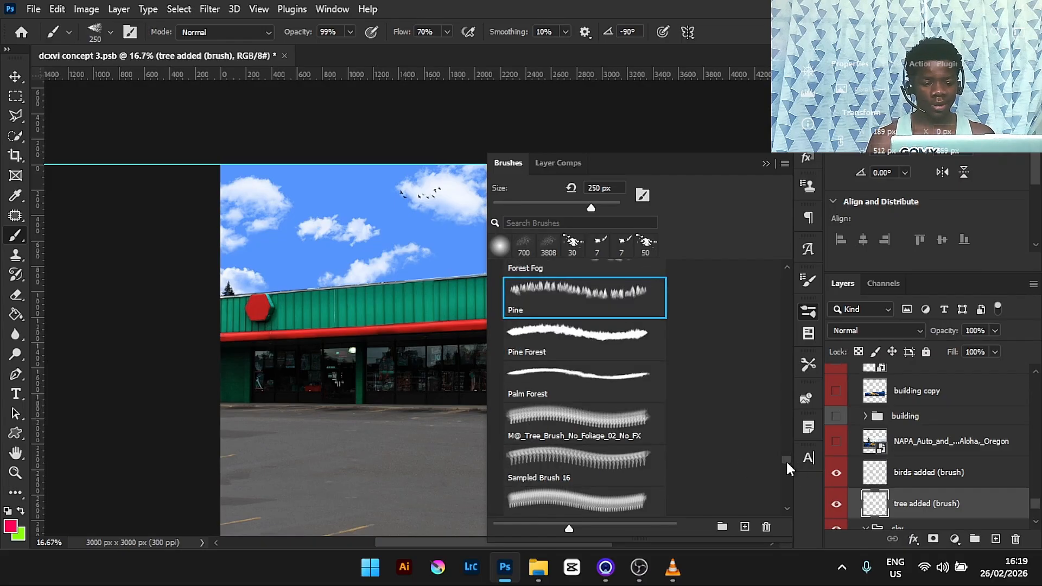
left_click(557, 415)
left_click(765, 162)
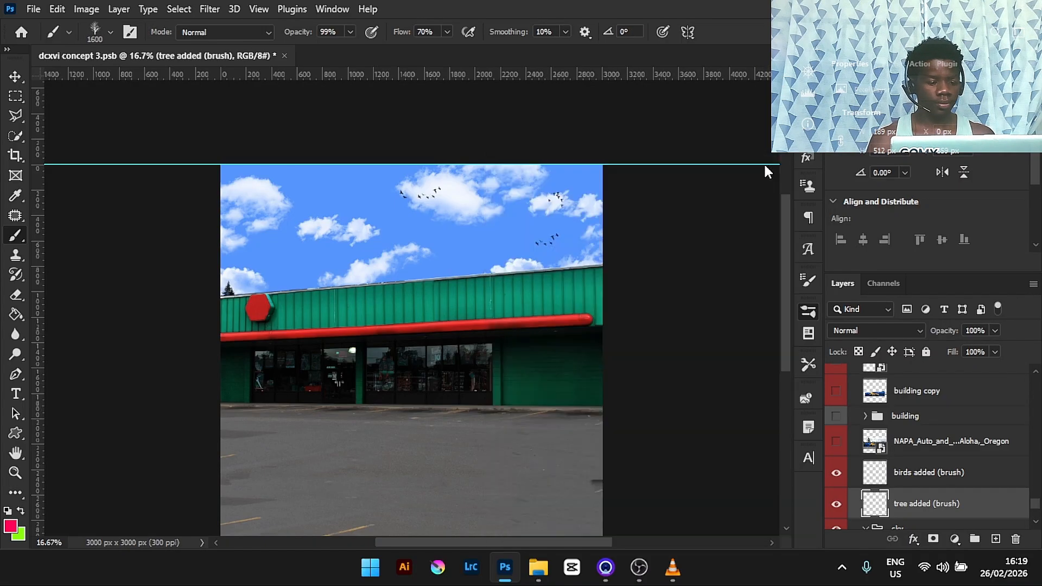
- Swap the colours and set the foreground colour to black, 000000
key("x")
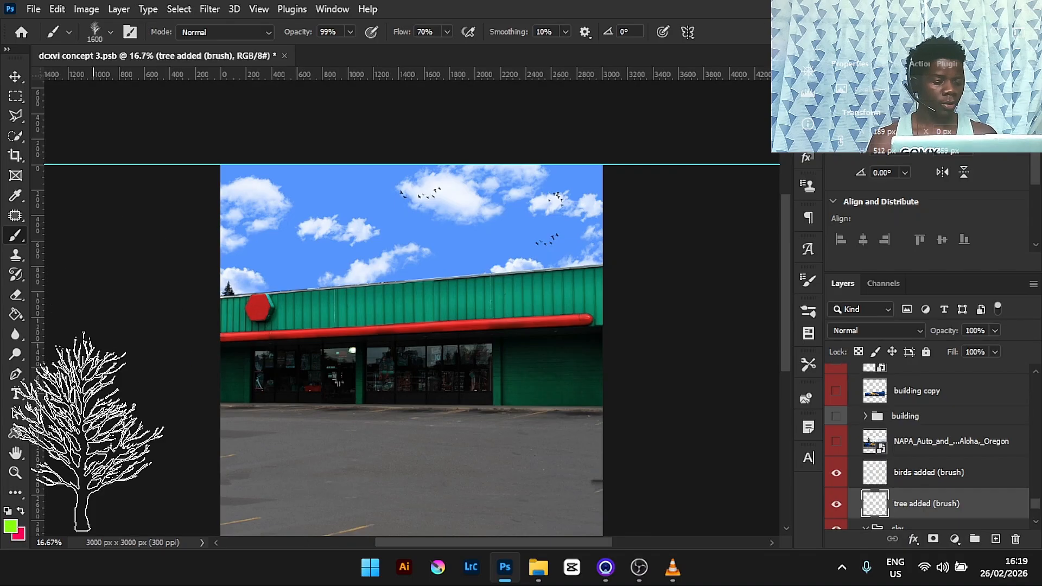
left_click(10, 525)
type("000000")
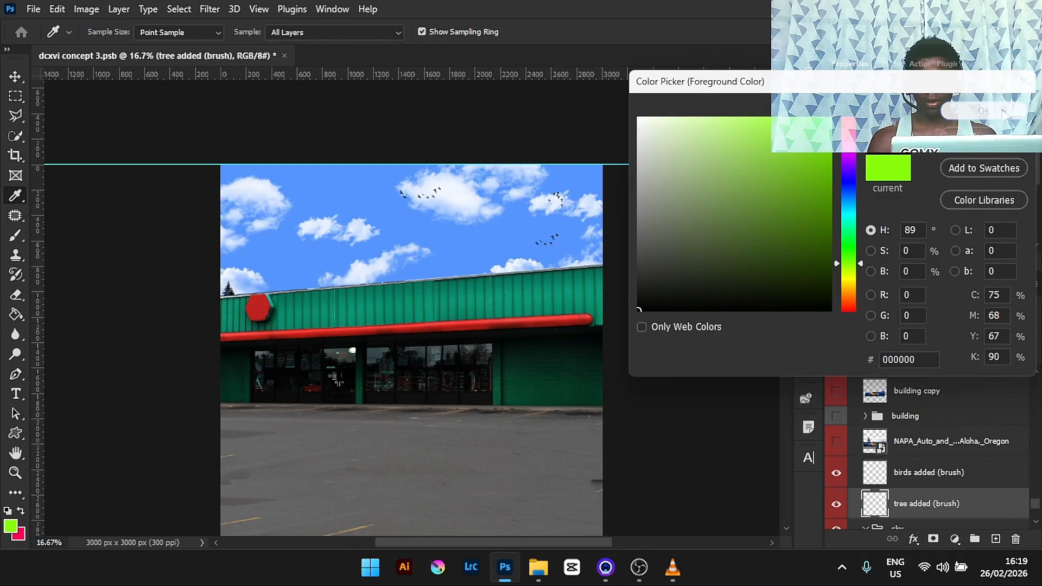
left_click(1003, 113)
- Try stamping a bare tree above the store roof, then undo it
left_click(412, 312)
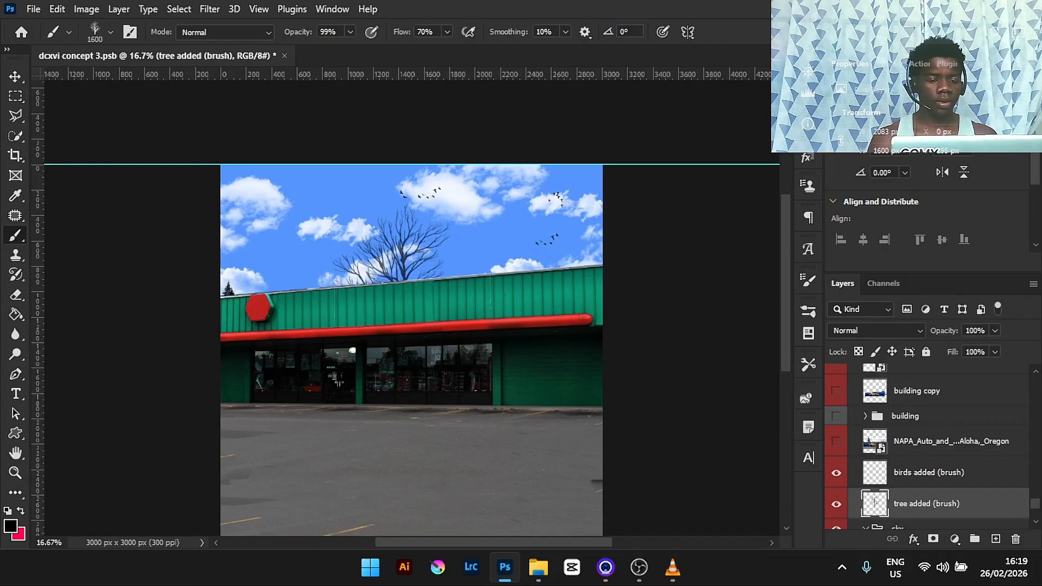
key("ctrl+z")
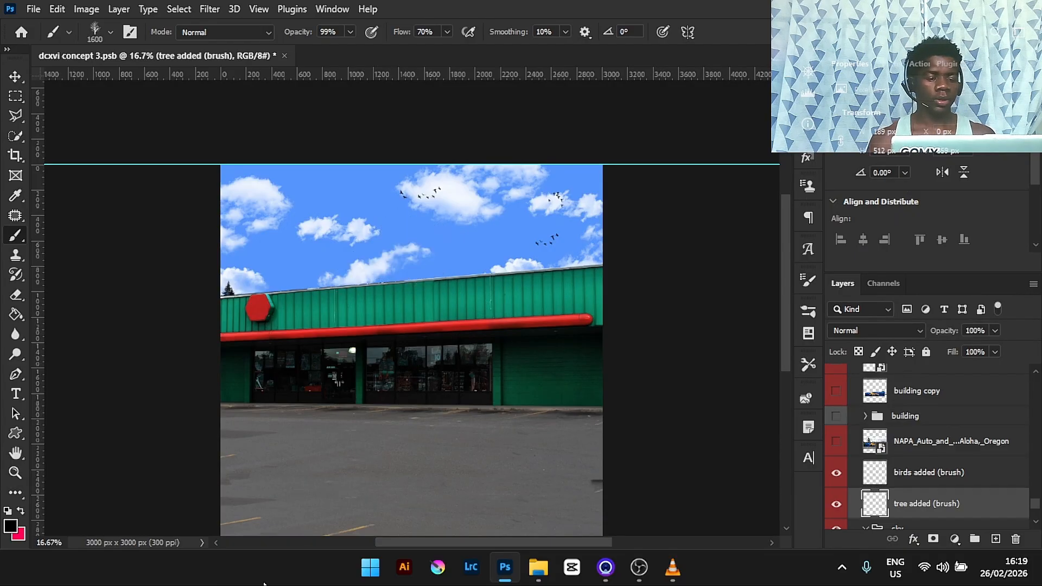
- Set the brush flow to 100%, stamp a bare tree above the roof again, and undo it
left_click(446, 32)
mouse_move(448, 54)
left_mouse_down()
mouse_move(568, 54)
mouse_move(589, 6)
left_mouse_up()
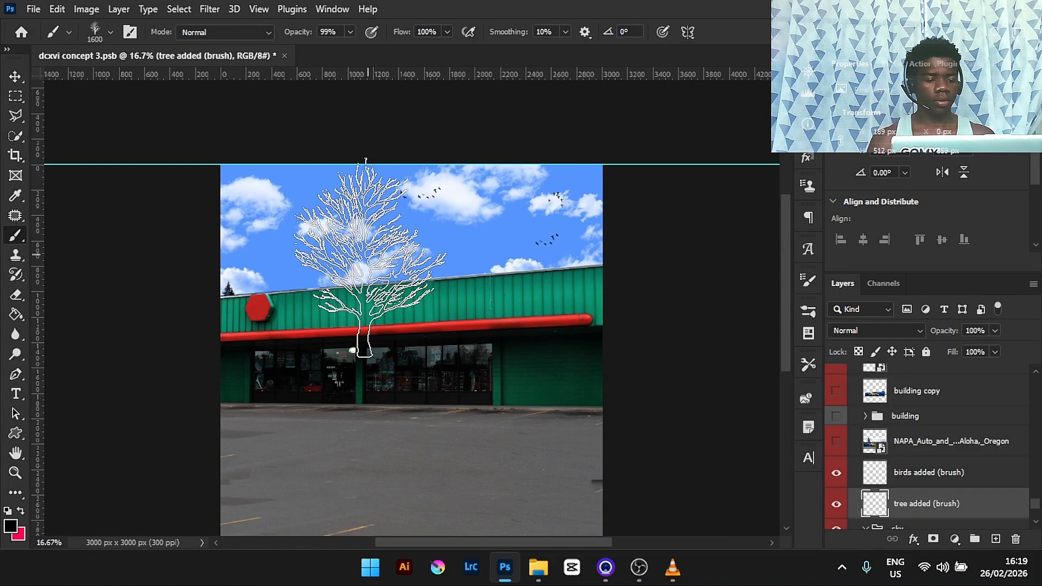
left_click(368, 256)
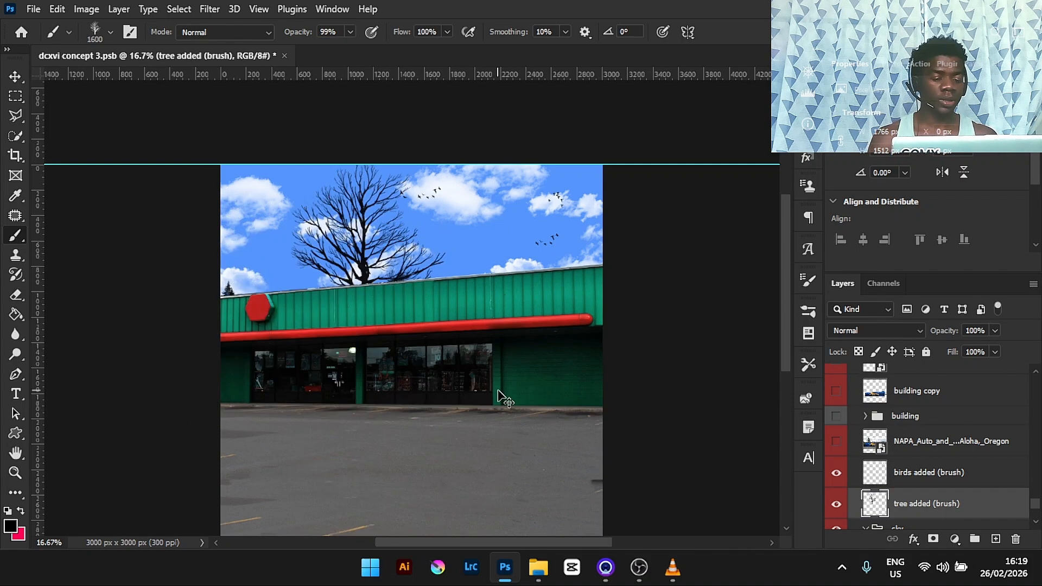
key("ctrl+z")
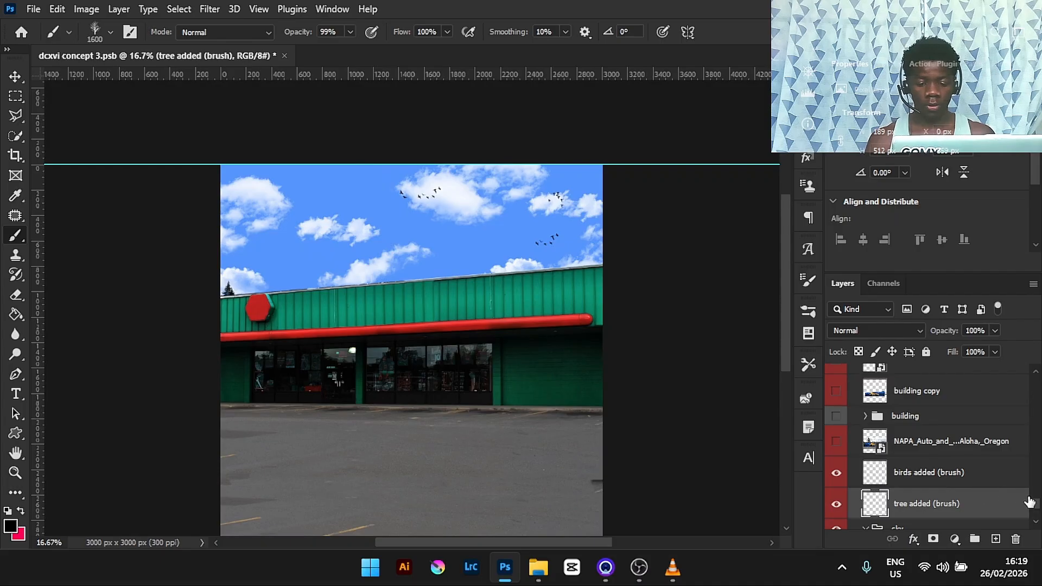
- Show the electric wires poles layer
scroll(1036, 510, "down", 3)
scroll(1037, 510, "up", 3)
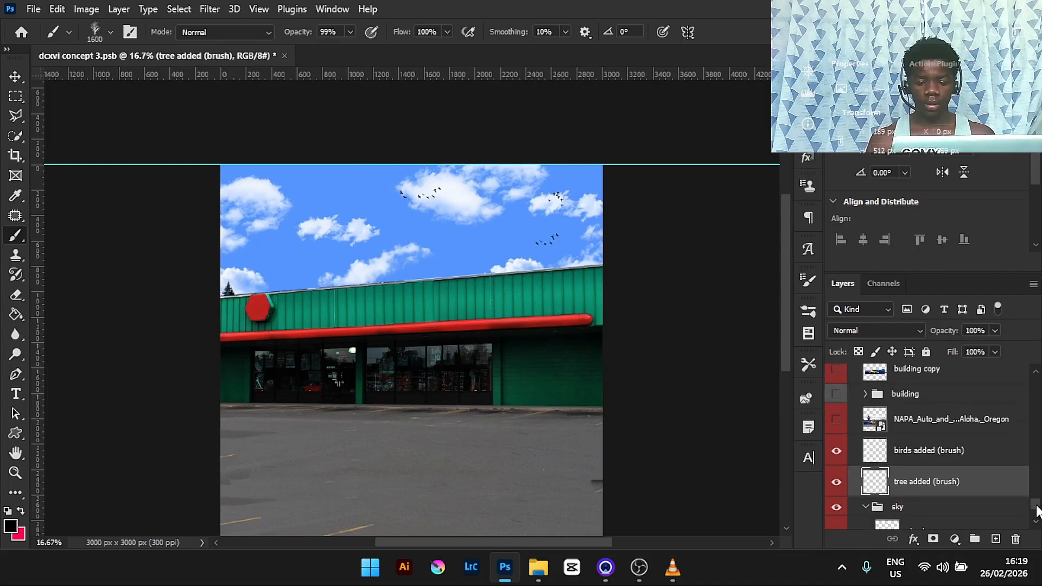
scroll(1036, 506, "up", 4)
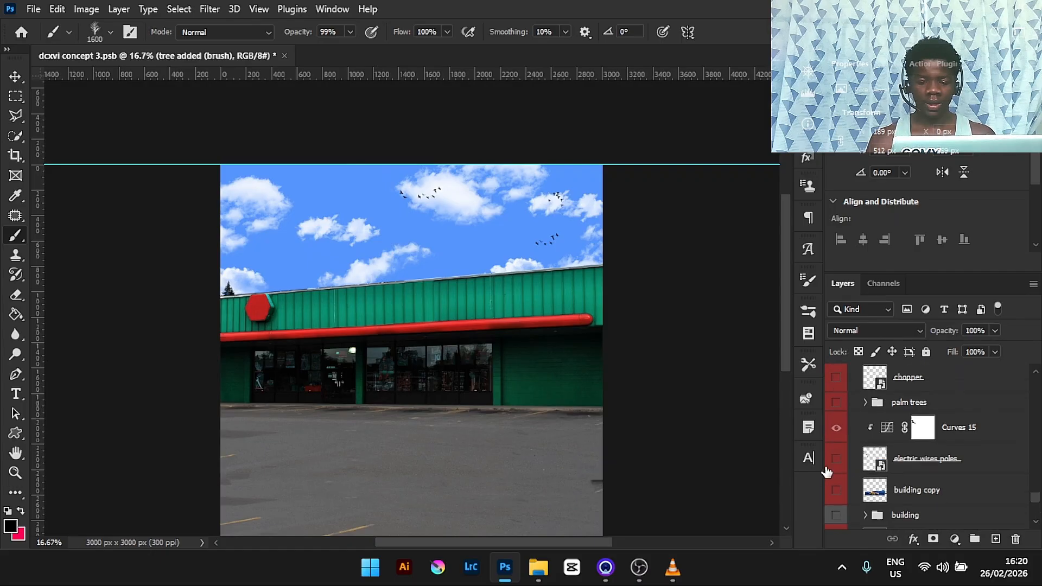
left_click(836, 460)
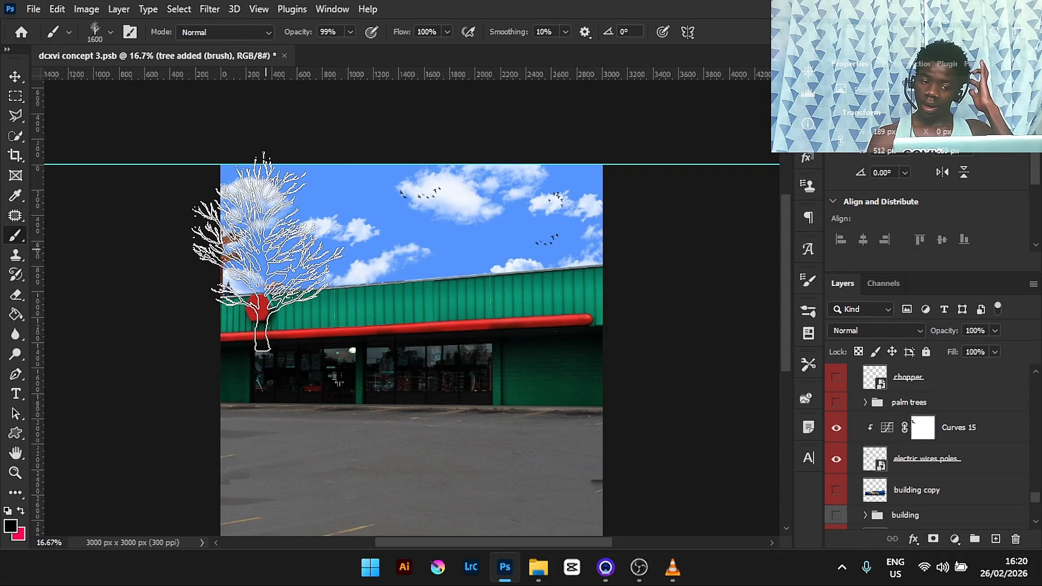
- Switch to the Move tool and show the palm trees group and the chopper layer
left_click(15, 82)
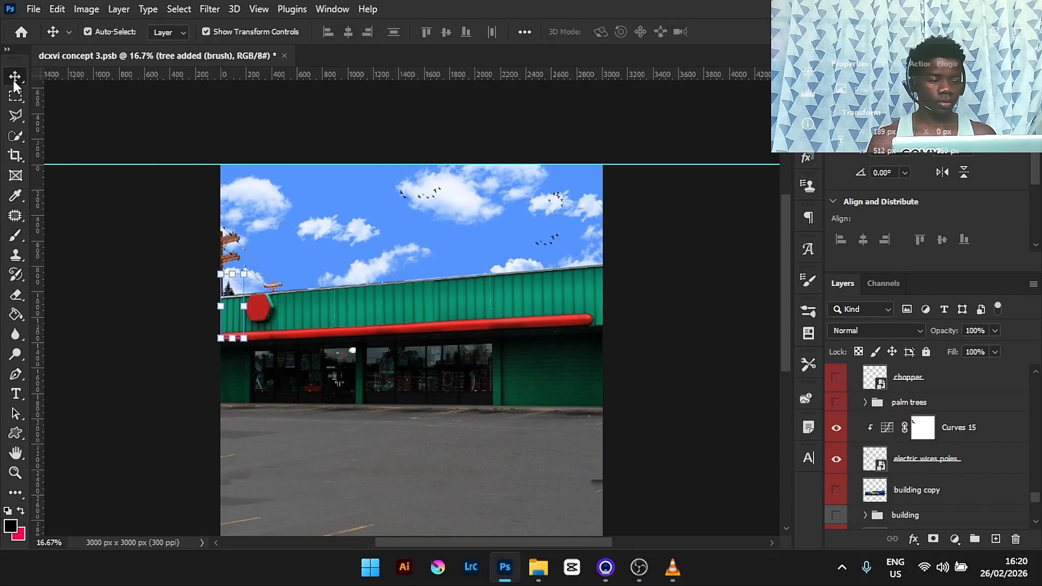
left_click(836, 405)
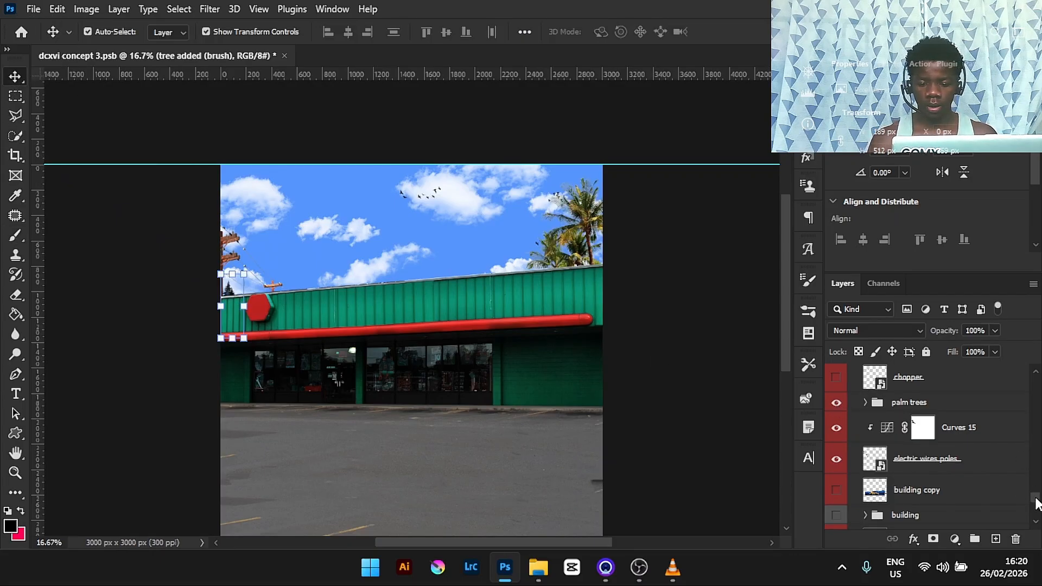
scroll(1036, 499, "up", 4)
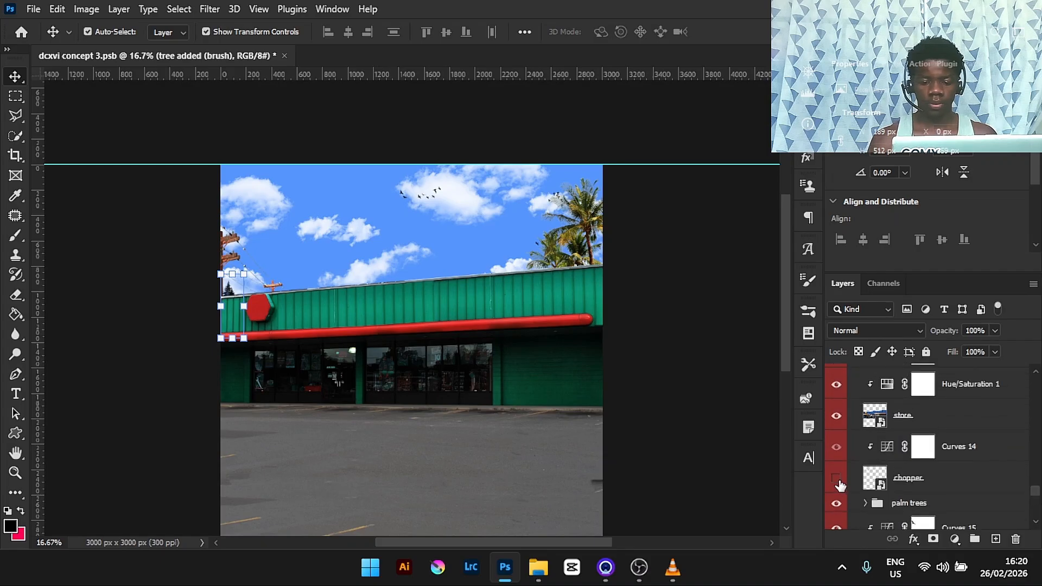
left_click(836, 478)
- Show the store name copy layer over the storefront
key("ctrl+0")
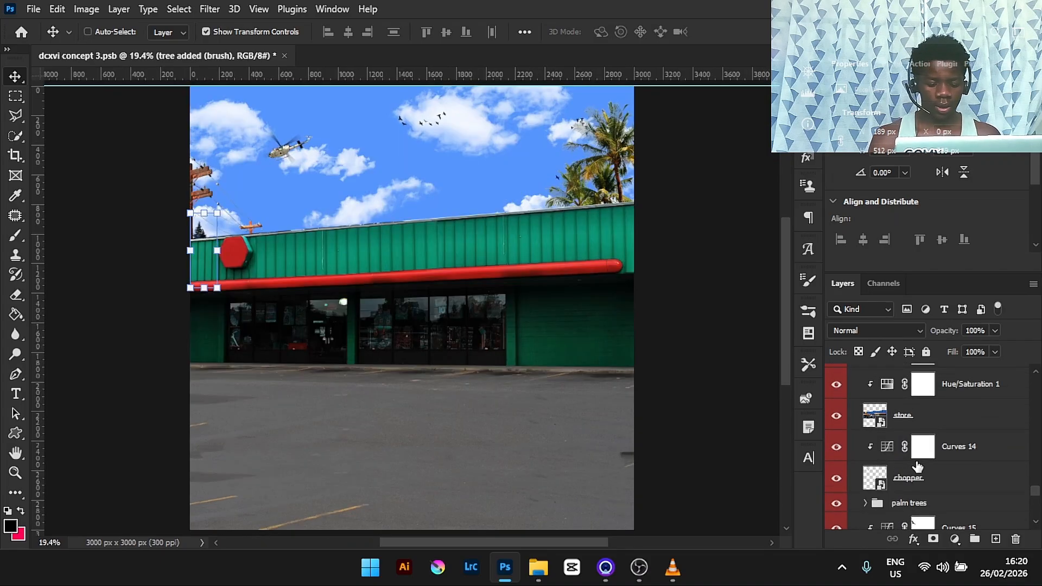
key("ctrl+minus")
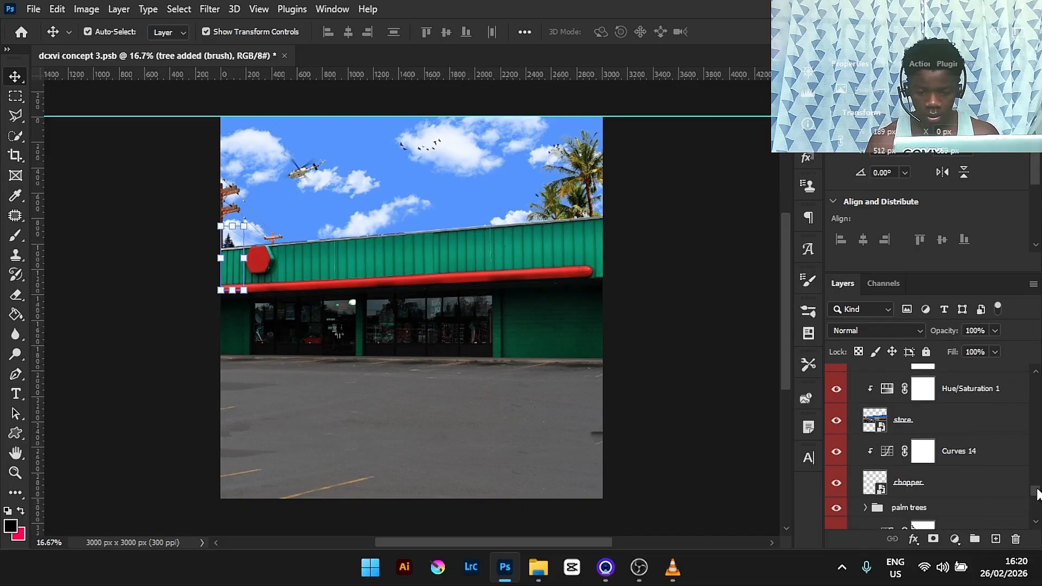
scroll(1036, 491, "up", 3)
scroll(1036, 486, "up", 5)
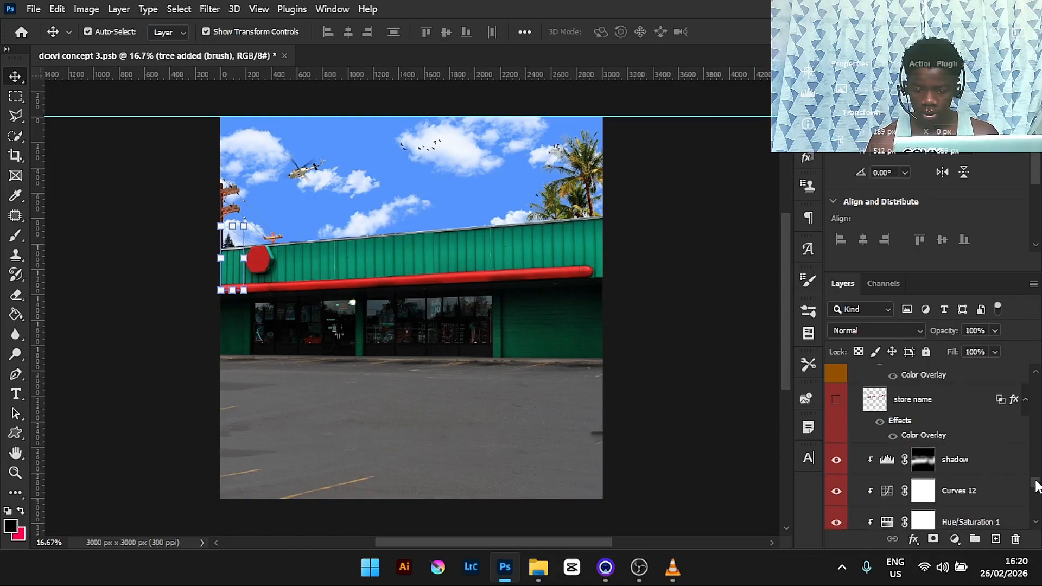
left_click(837, 413)
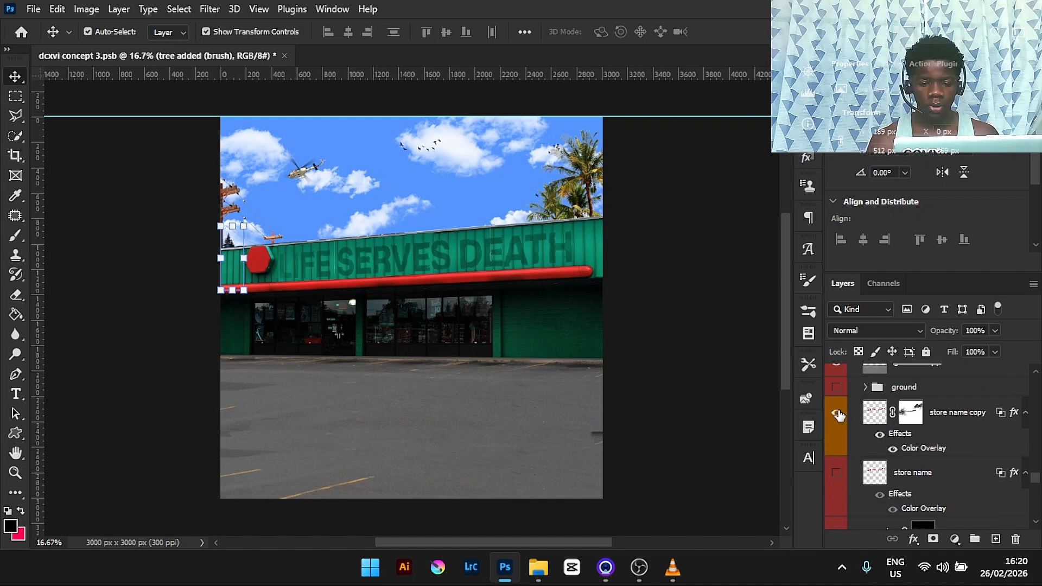
key("ctrl+plus")
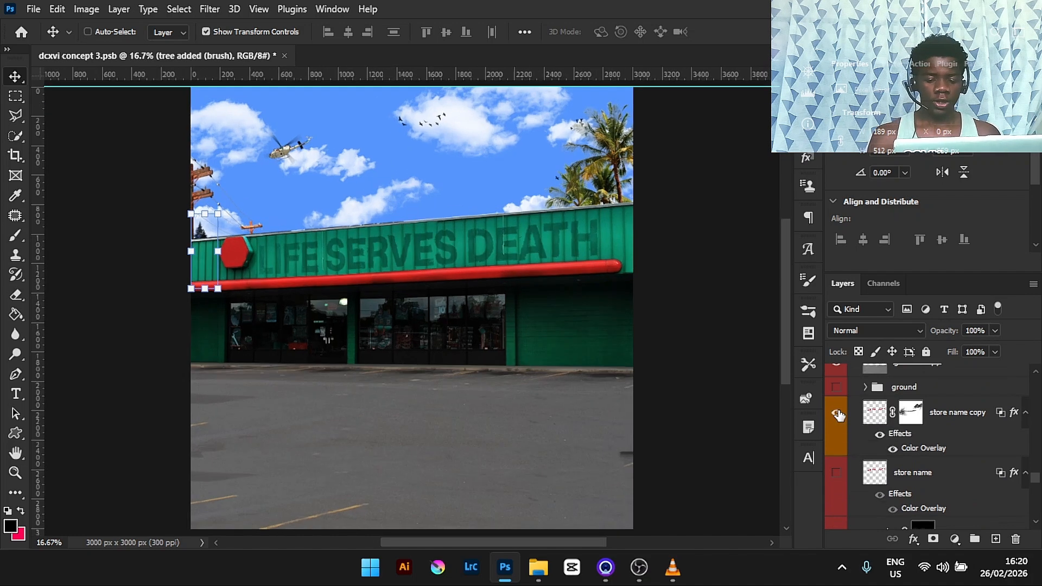
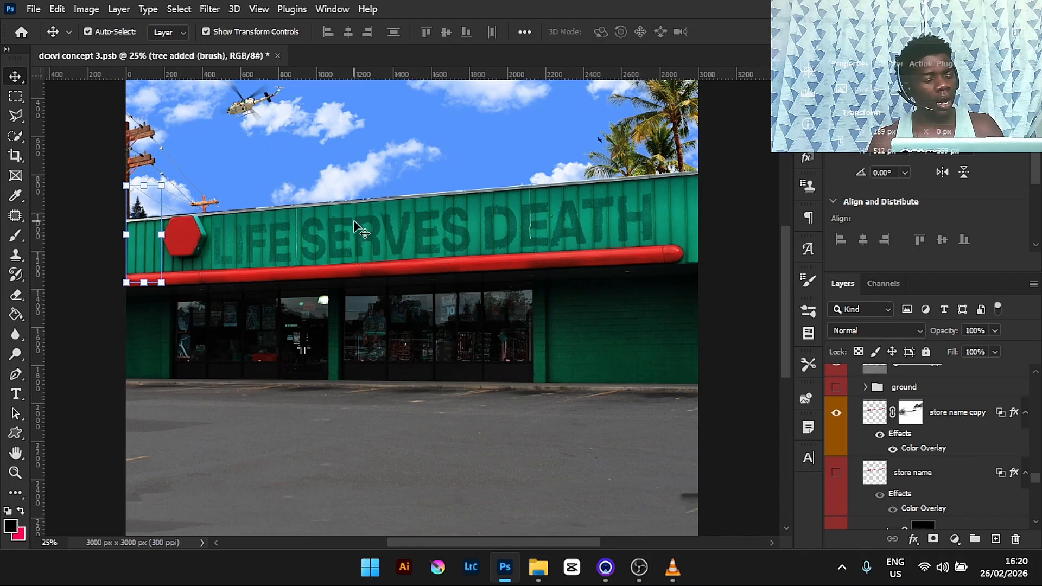
left_click(58, 9)
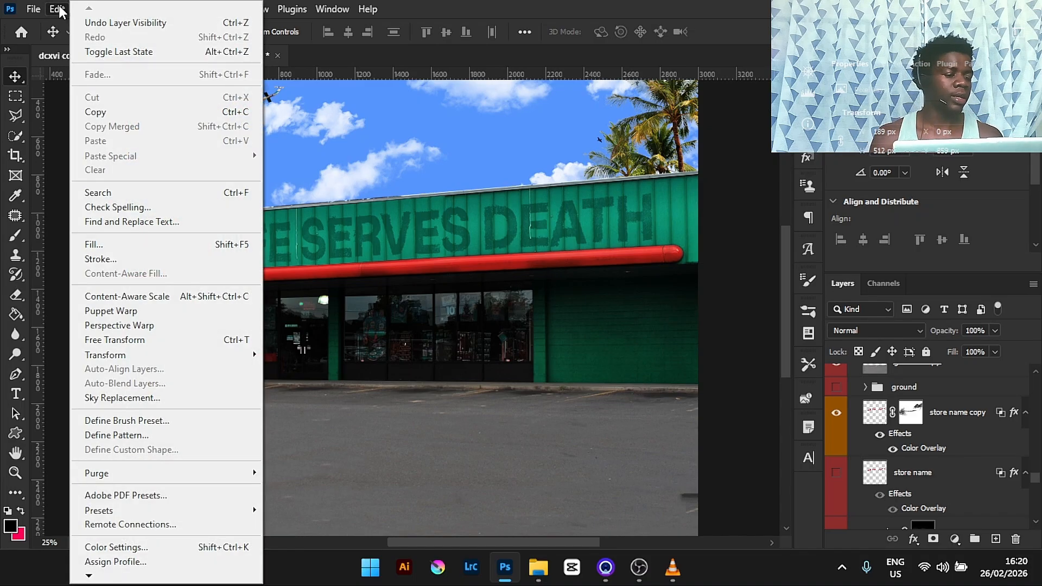
mouse_move(244, 354)
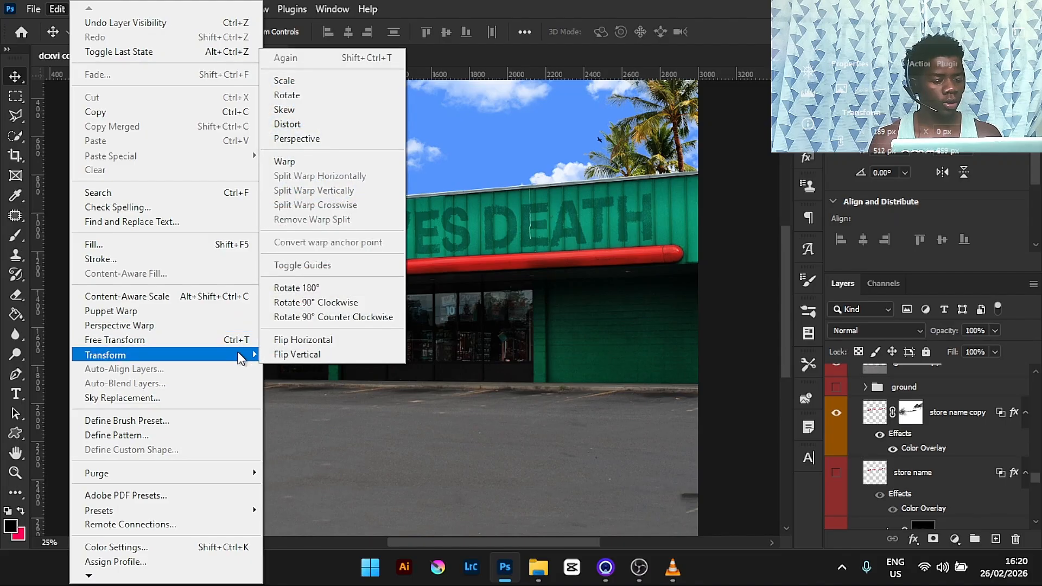
left_click(570, 7)
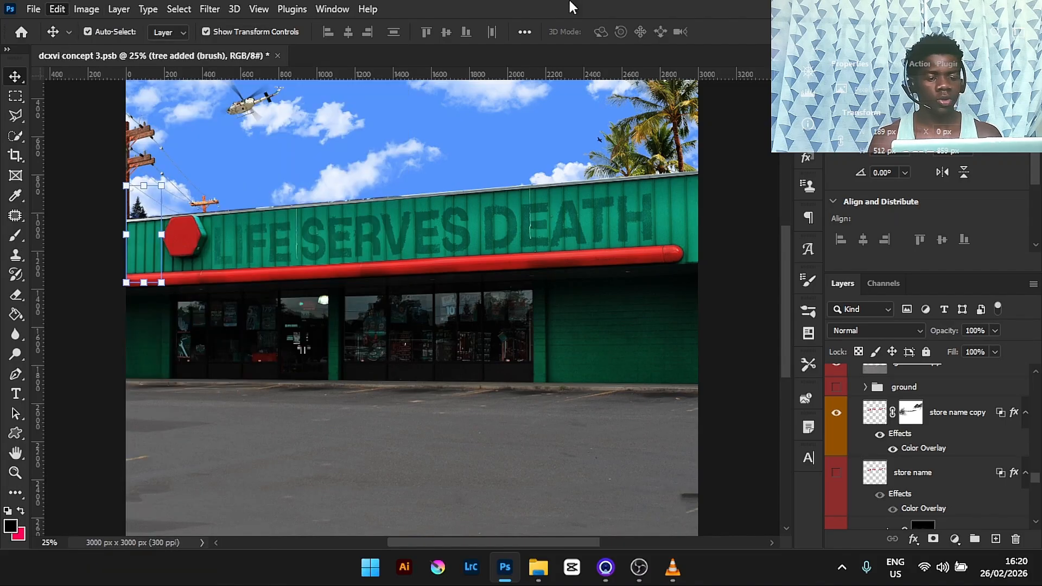
left_click(57, 9)
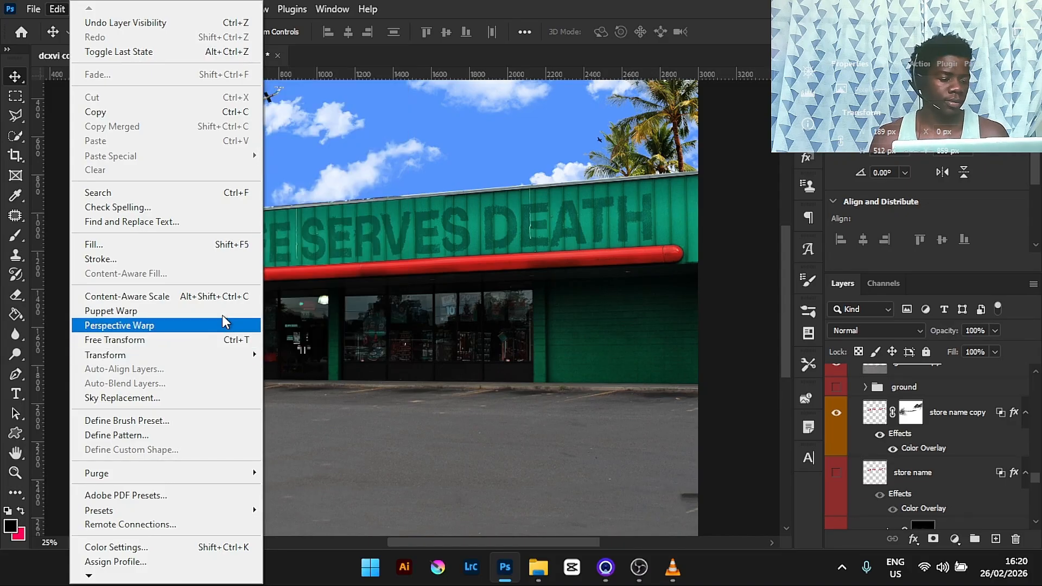
left_click(632, 7)
key("ctrl+plus")
key("ctrl+plus")
key("ctrl+plus")
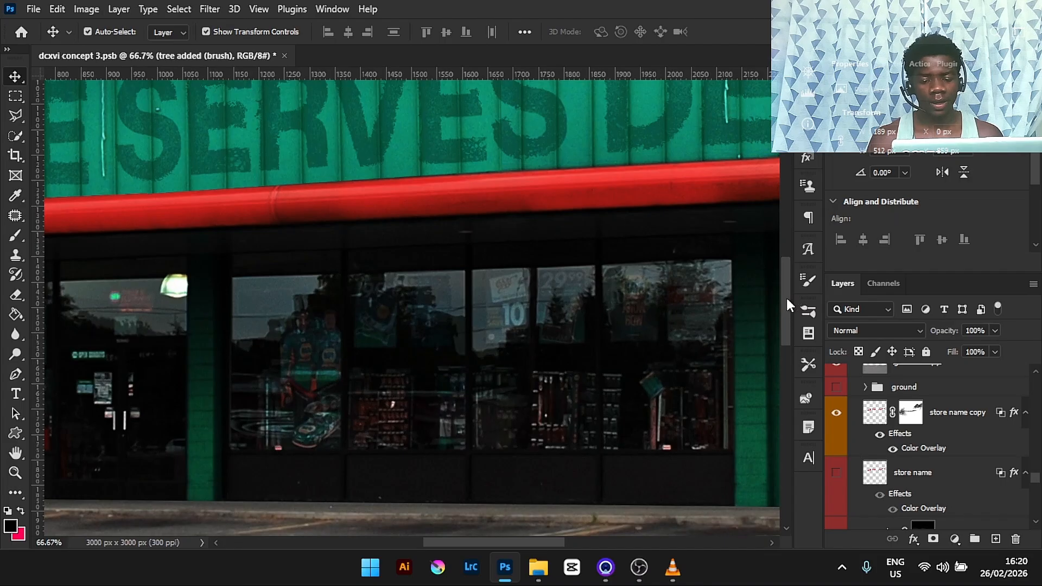
scroll(783, 258, "up", 3)
key("ctrl+plus")
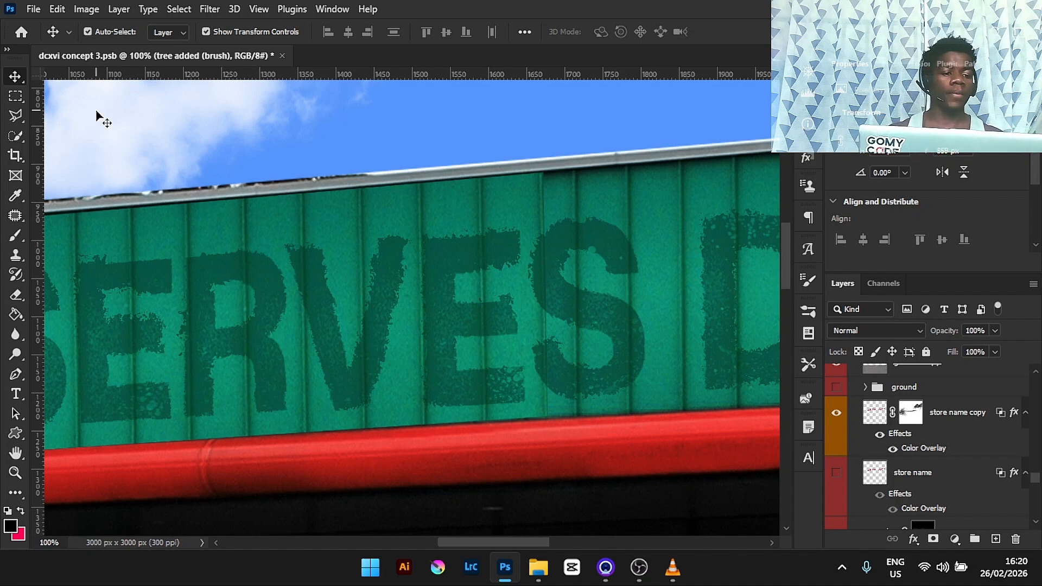
- Create a new 1080 x 1080 px document at 72 ppi with a white background
left_click(39, 8)
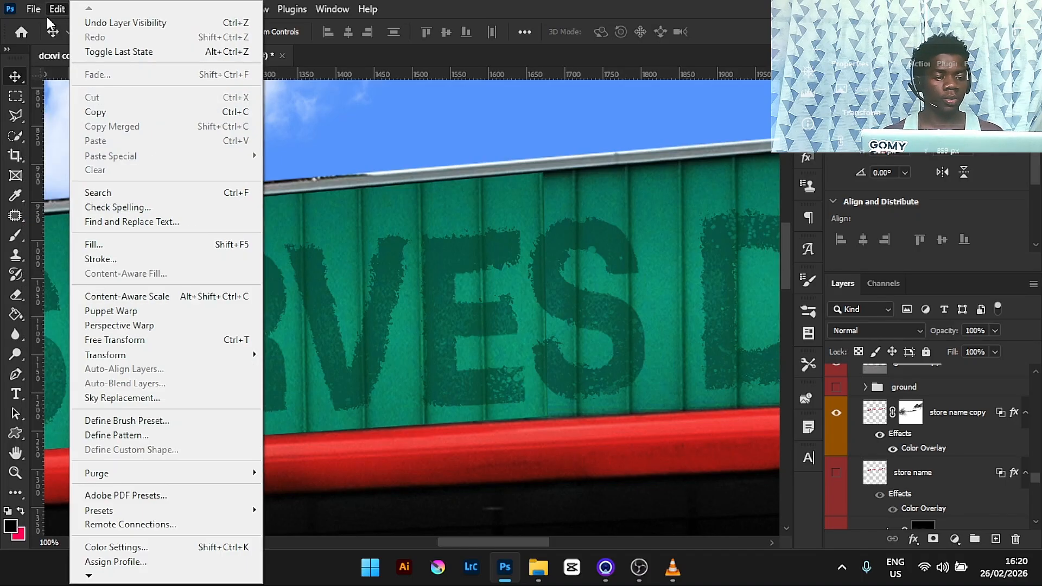
left_click(53, 28)
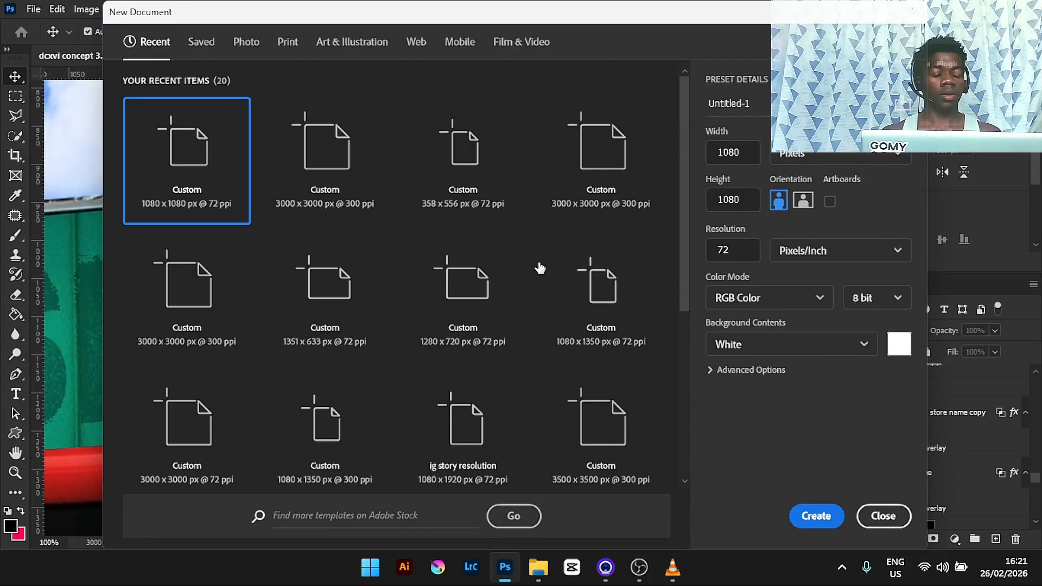
left_click(810, 524)
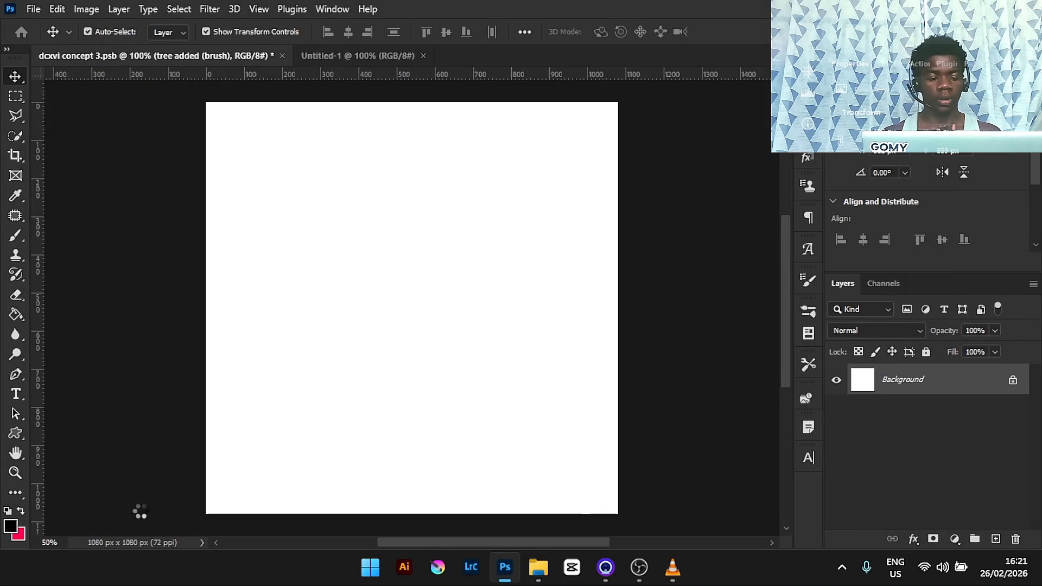
- Add the text MUSIC in Bebas Neue at 200 pt on the new canvas
left_click(12, 396)
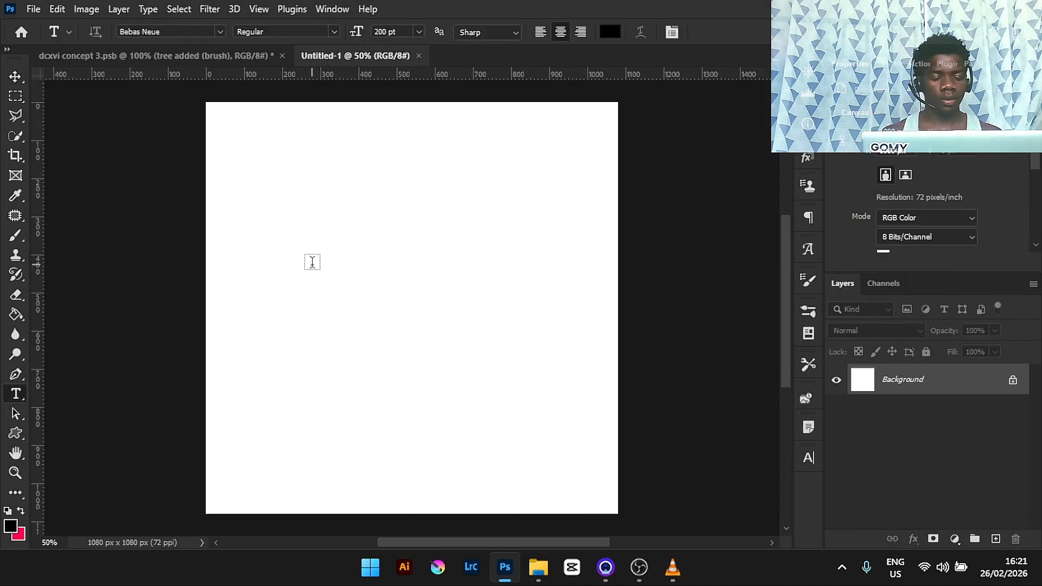
left_click(312, 263)
type("MUSIC")
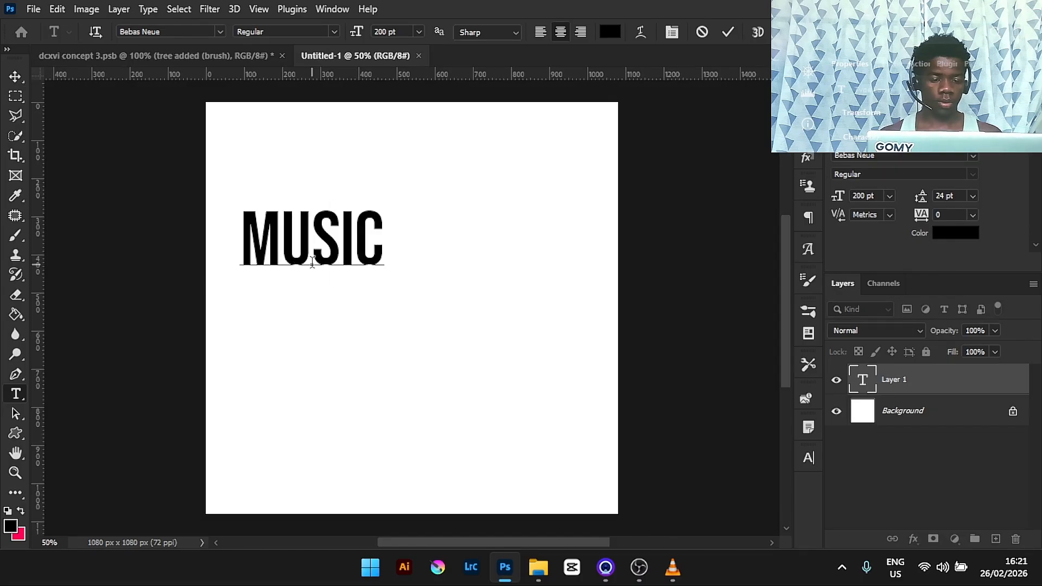
left_click(728, 31)
- Move the MUSIC text to about the centre of the canvas with Free Transform
key("ctrl+t")
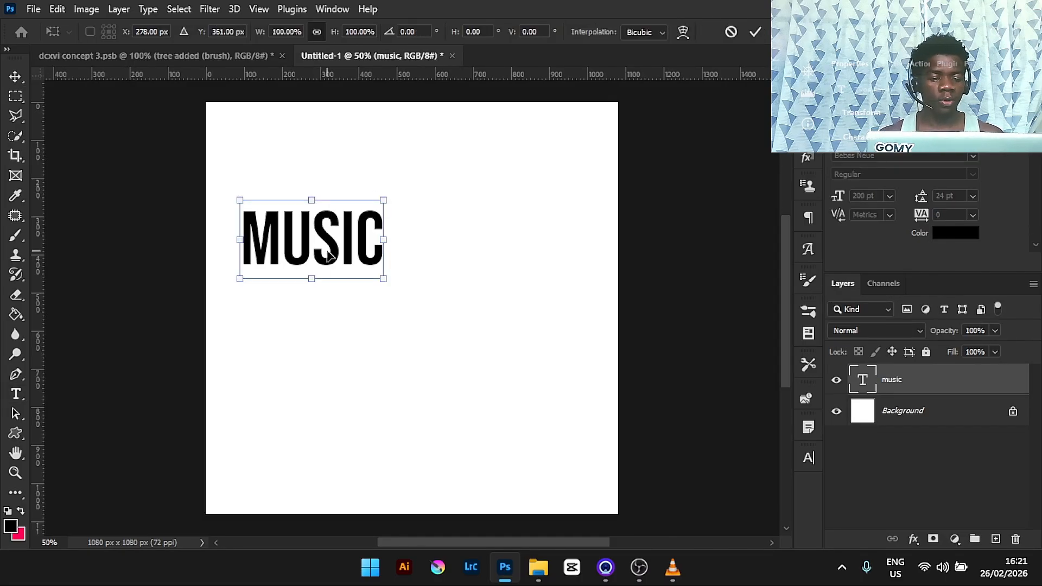
left_click_drag(328, 255, 440, 309)
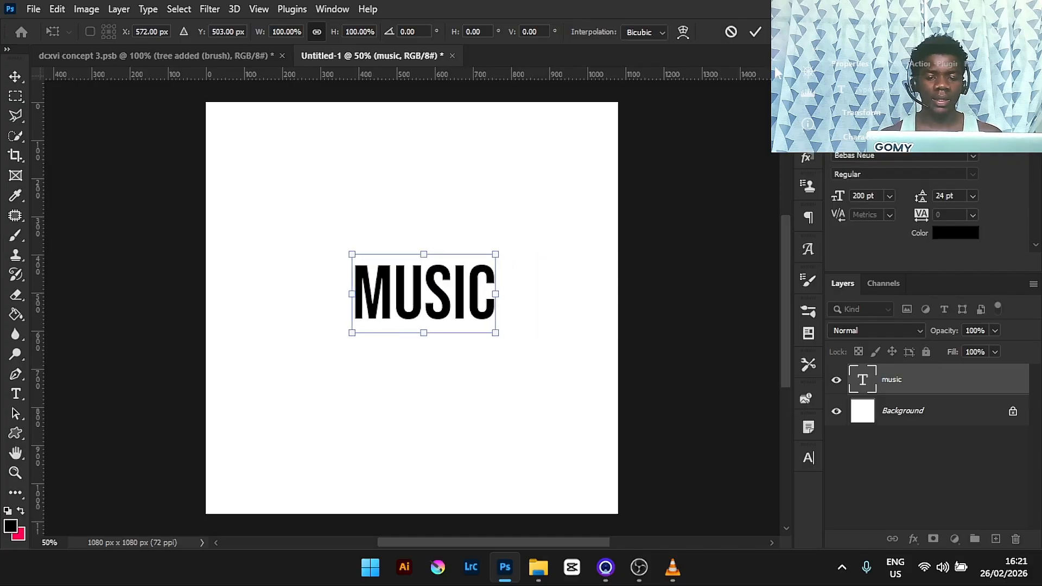
left_click(754, 32)
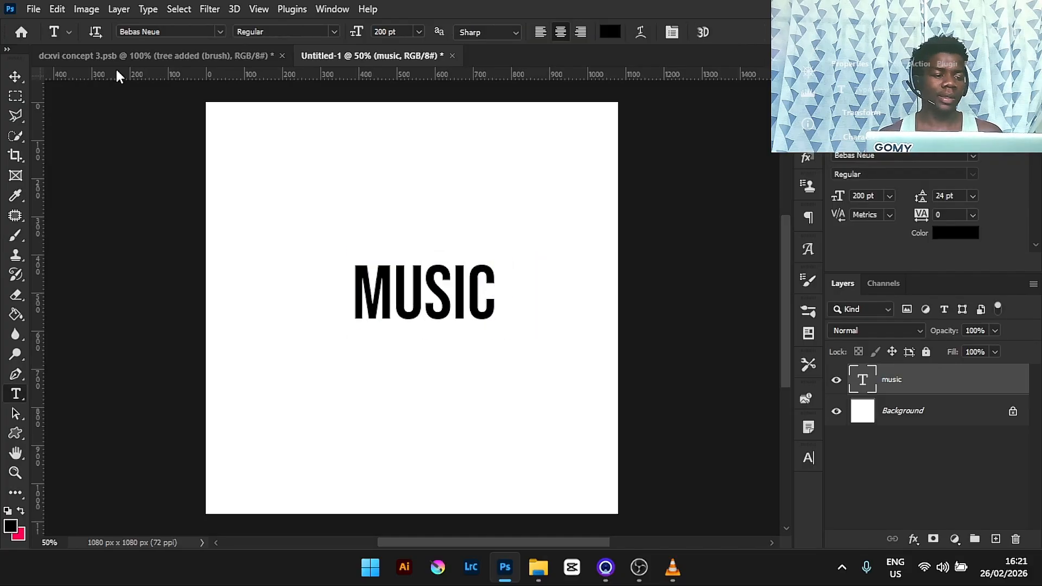
- Rasterize the MUSIC layer and apply Displace at scale 10 with a map from the psycho displacement kit, then undo both
left_click(116, 53)
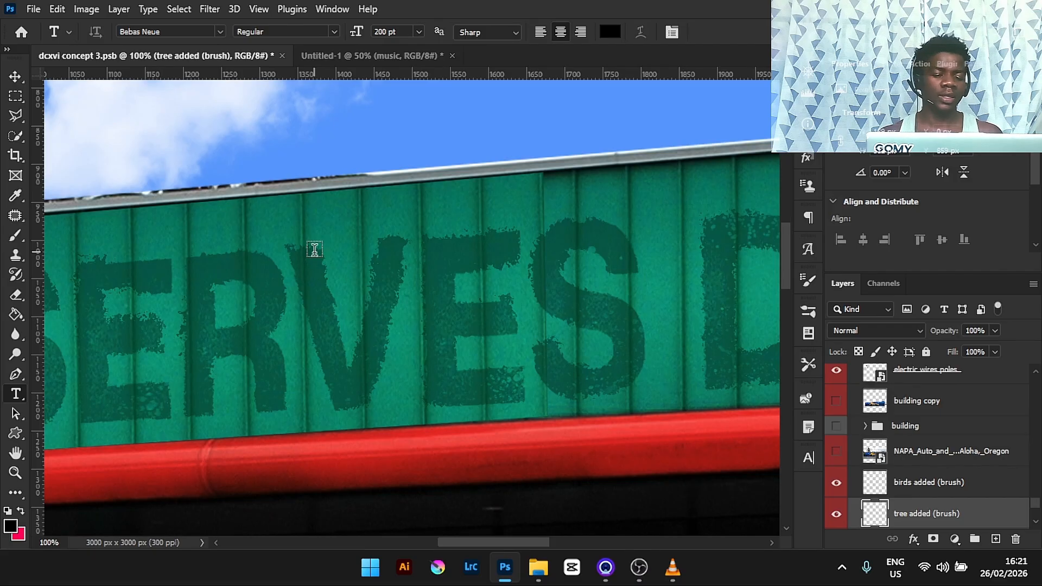
left_click(332, 54)
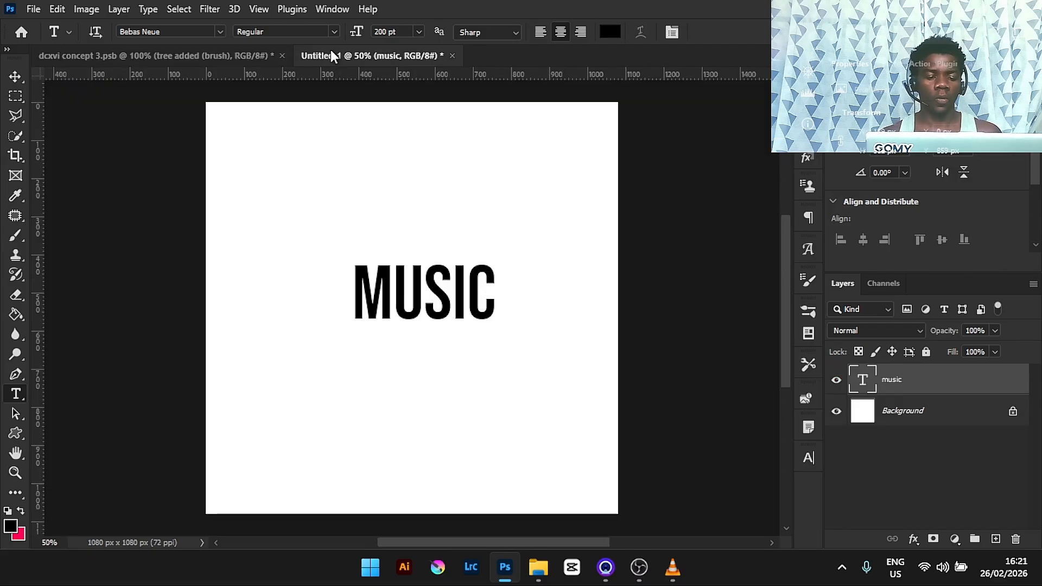
left_click(210, 8)
mouse_move(282, 218)
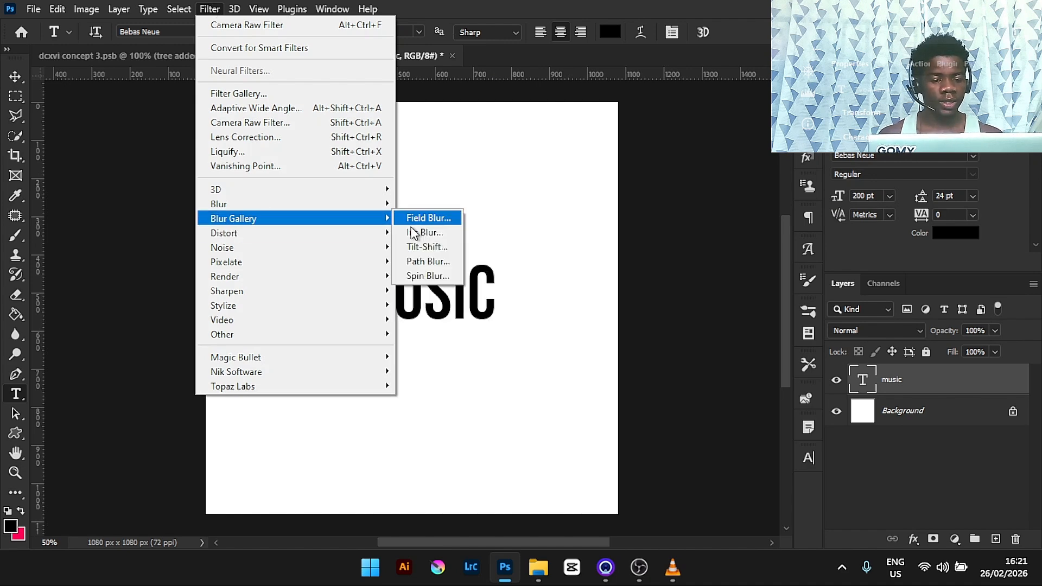
mouse_move(369, 233)
left_click(417, 230)
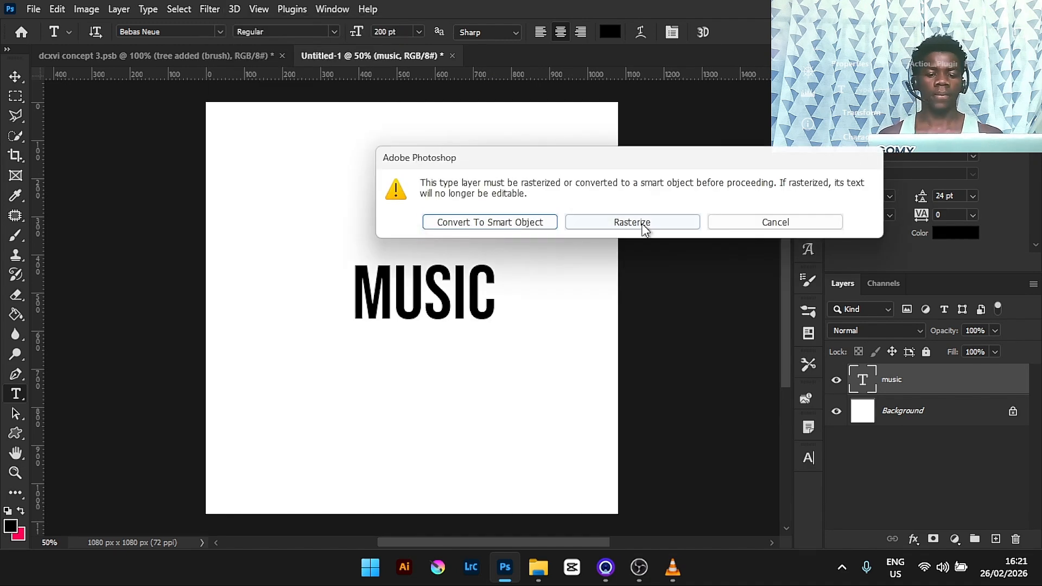
left_click(645, 229)
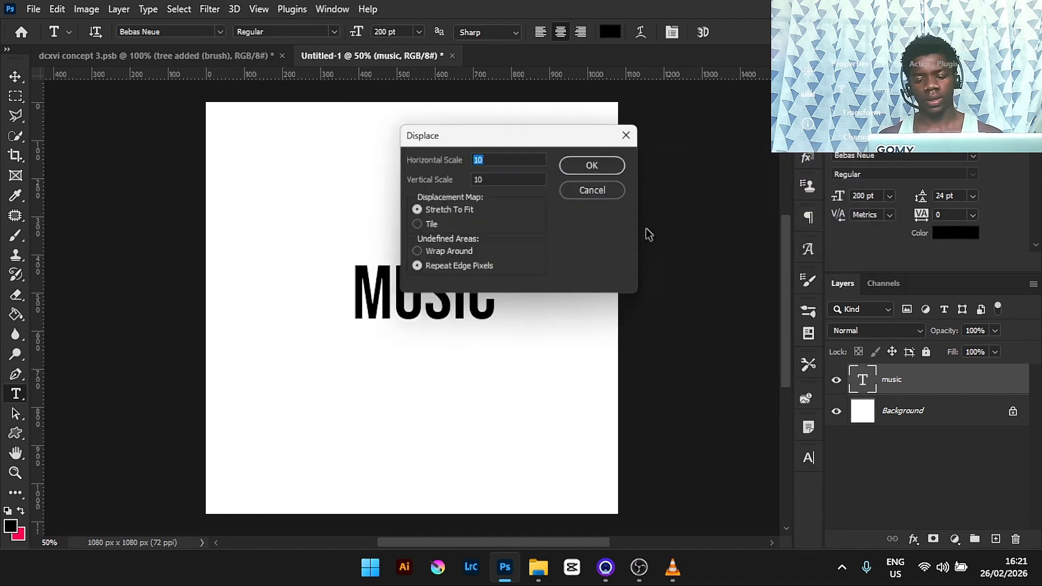
left_click(598, 164)
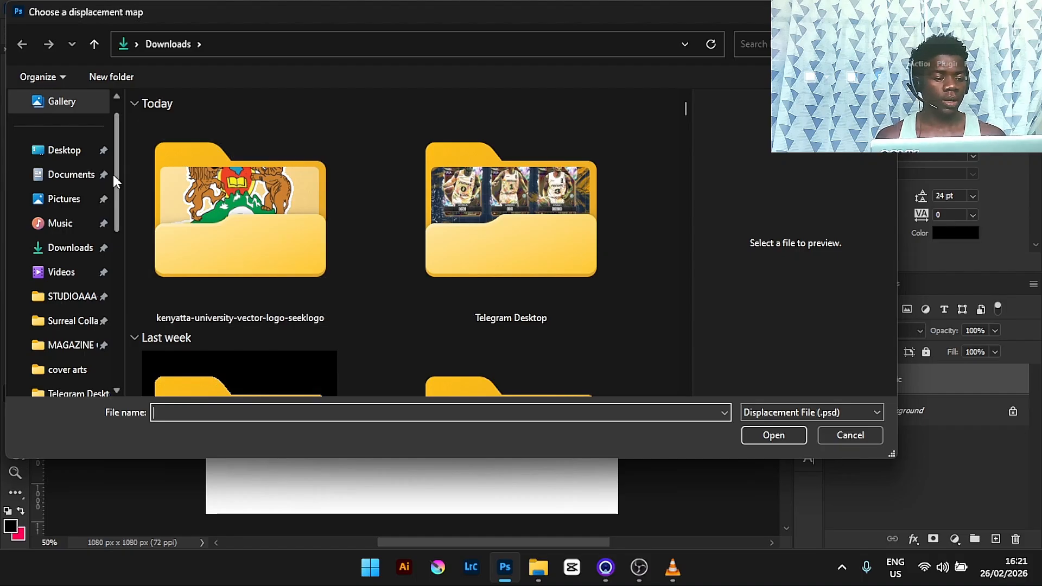
scroll(112, 174, "down", 5)
left_click(24, 198)
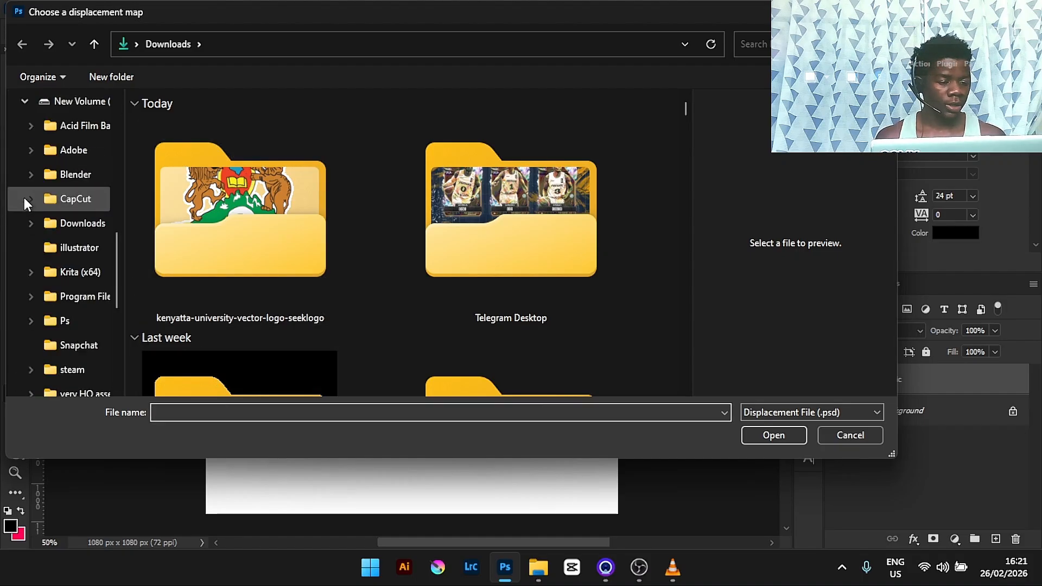
left_click(81, 390)
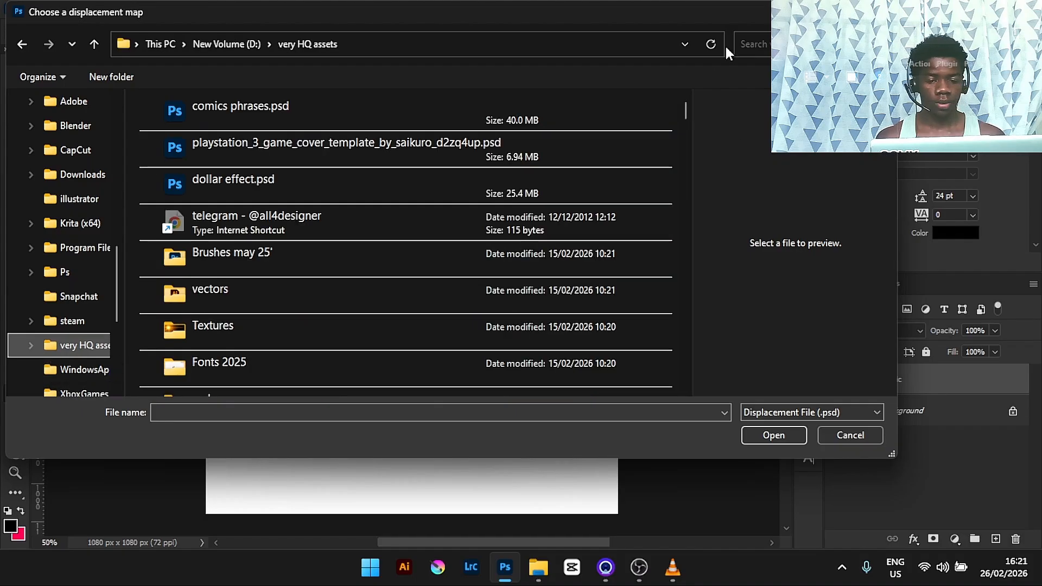
left_click(763, 45)
type("p")
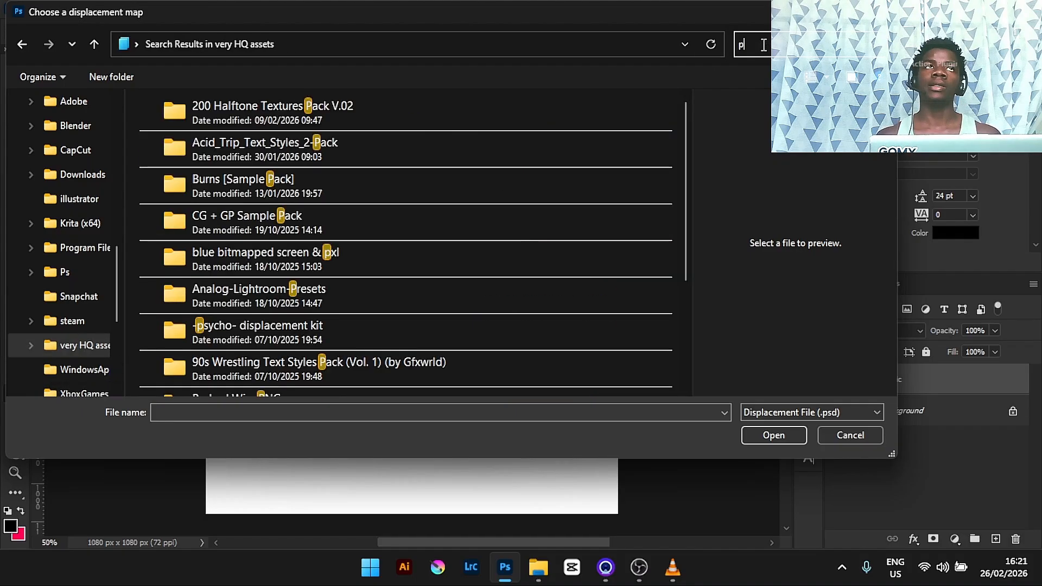
type("sy")
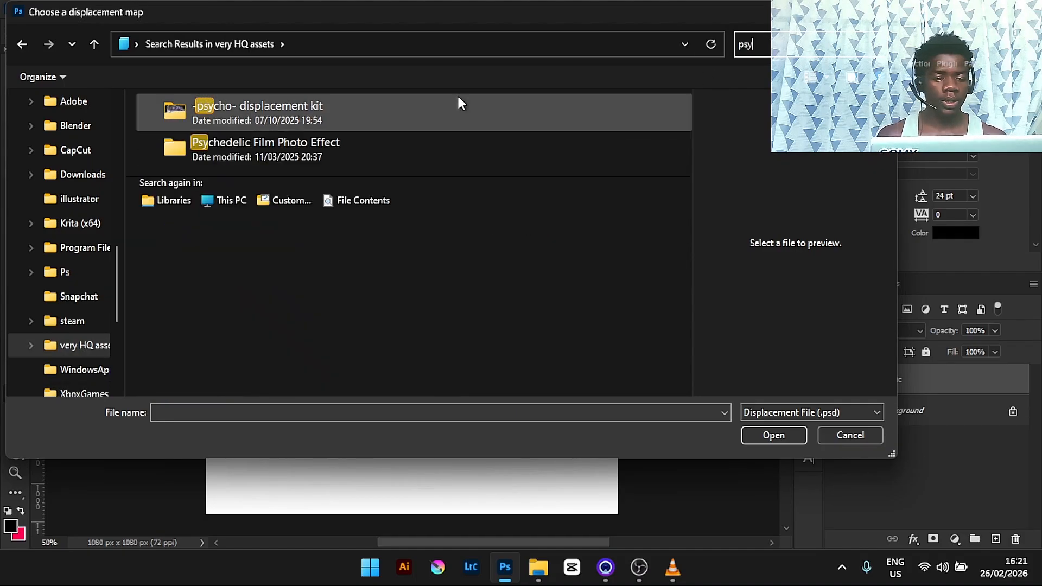
double_click(457, 96)
double_click(254, 139)
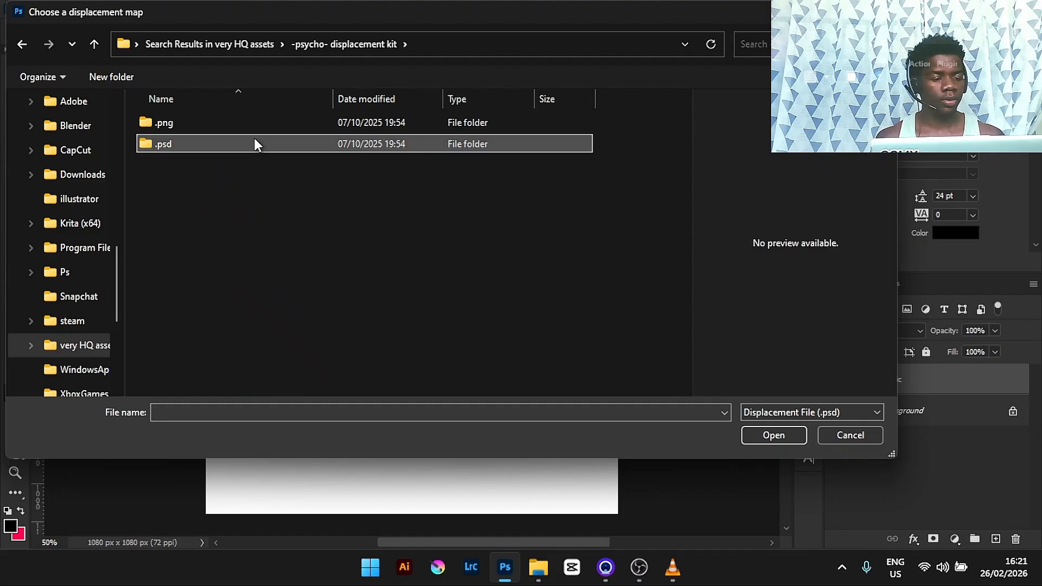
double_click(197, 142)
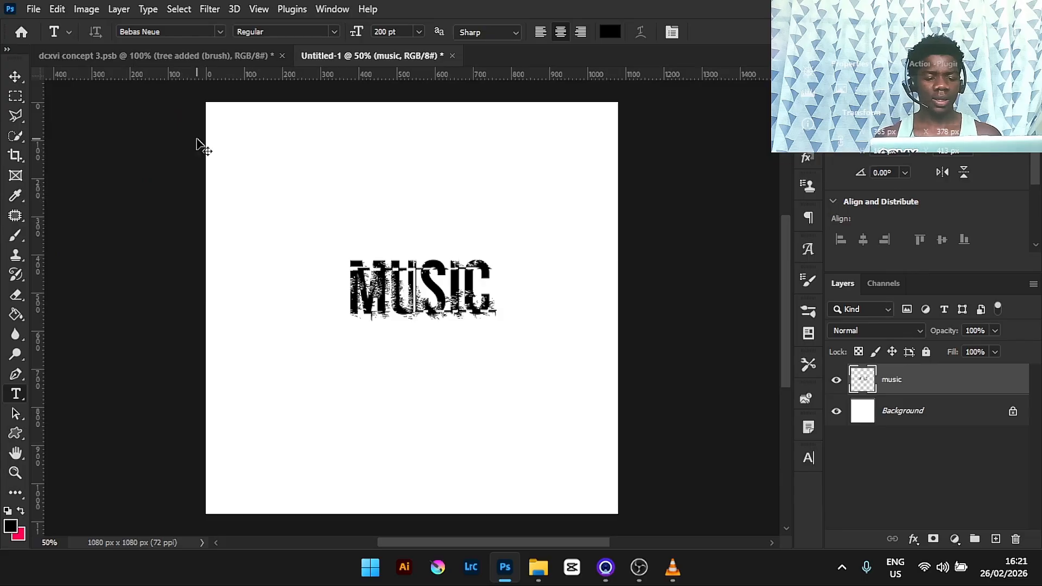
key("ctrl+z")
key("ctrl+z")
- Rasterize the MUSIC layer again, displace it with the 3.psd map at scale 10, and undo it
left_click(211, 10)
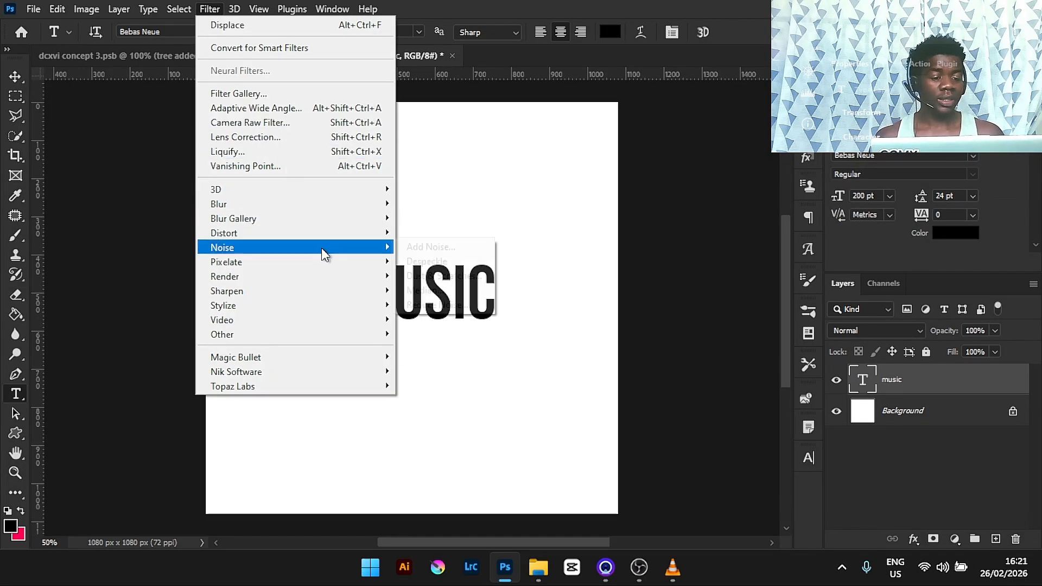
mouse_move(374, 233)
left_click(417, 233)
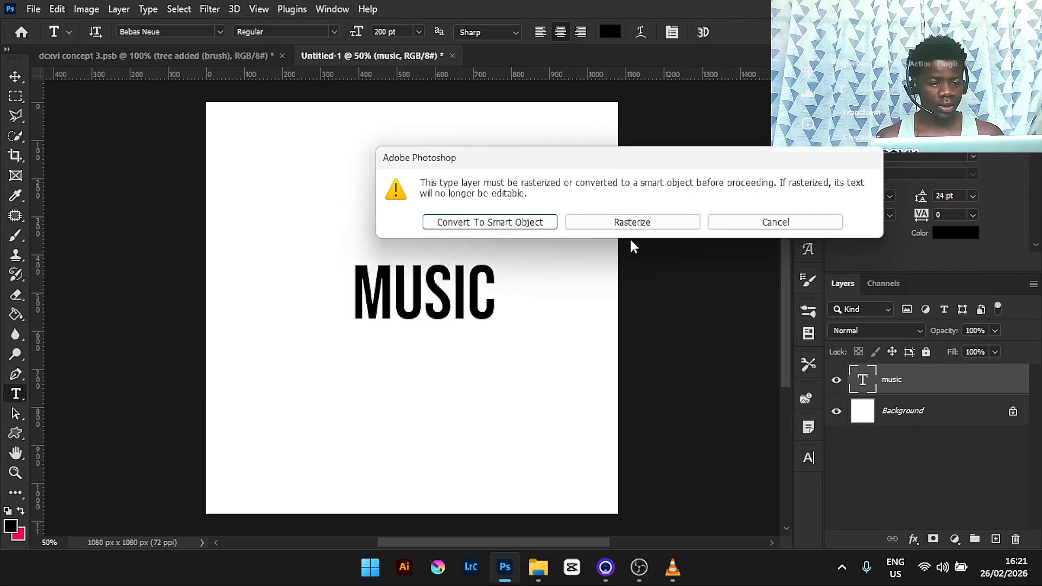
left_click(637, 226)
left_click(578, 171)
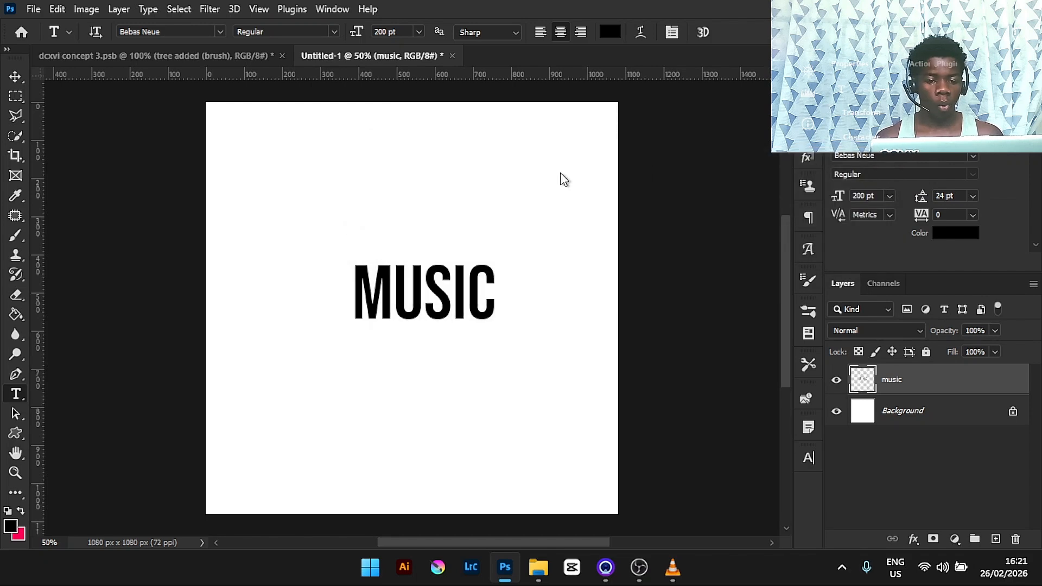
left_click(195, 165)
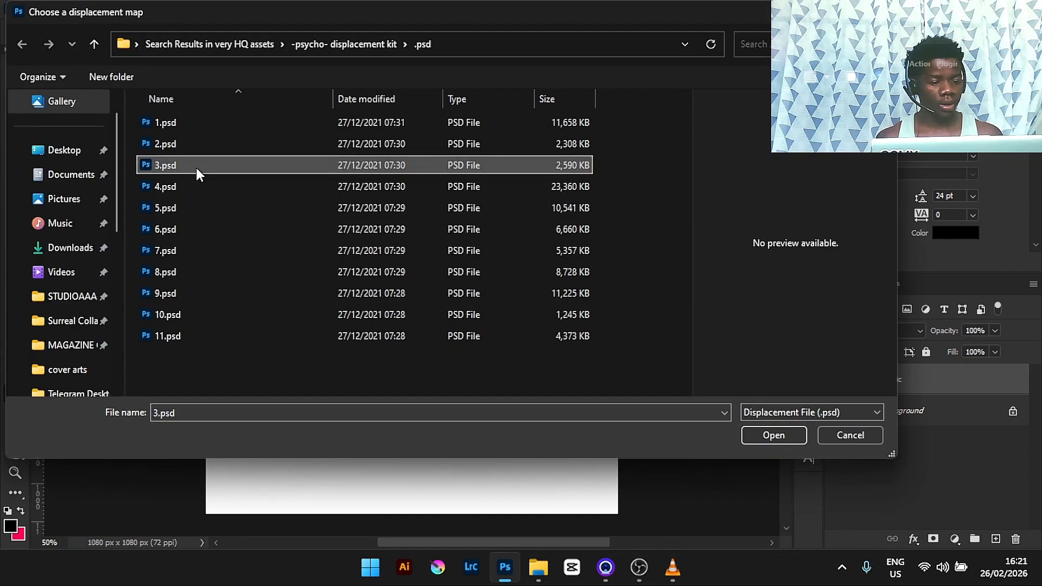
left_click(773, 435)
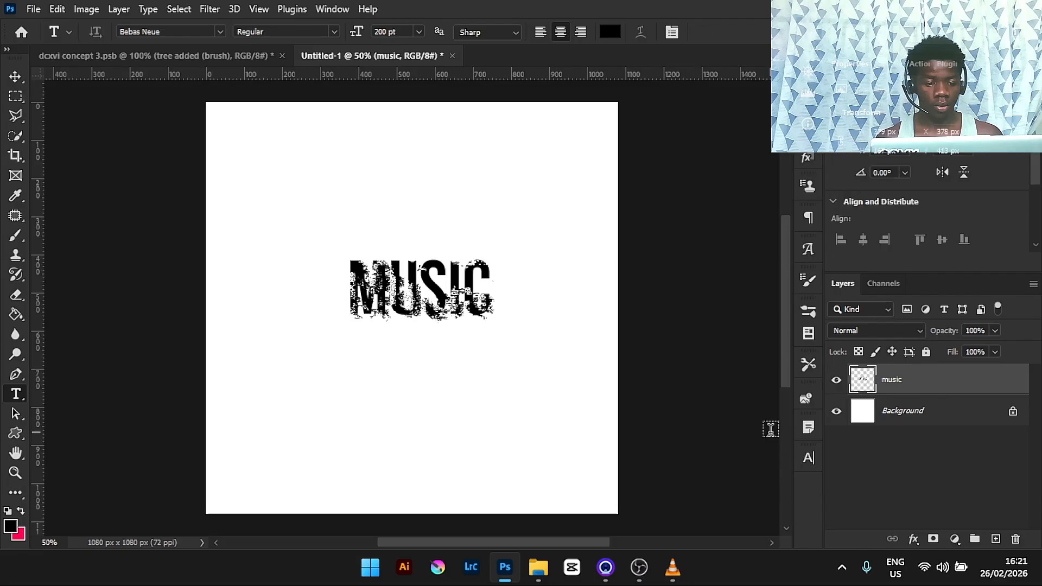
key("ctrl+z")
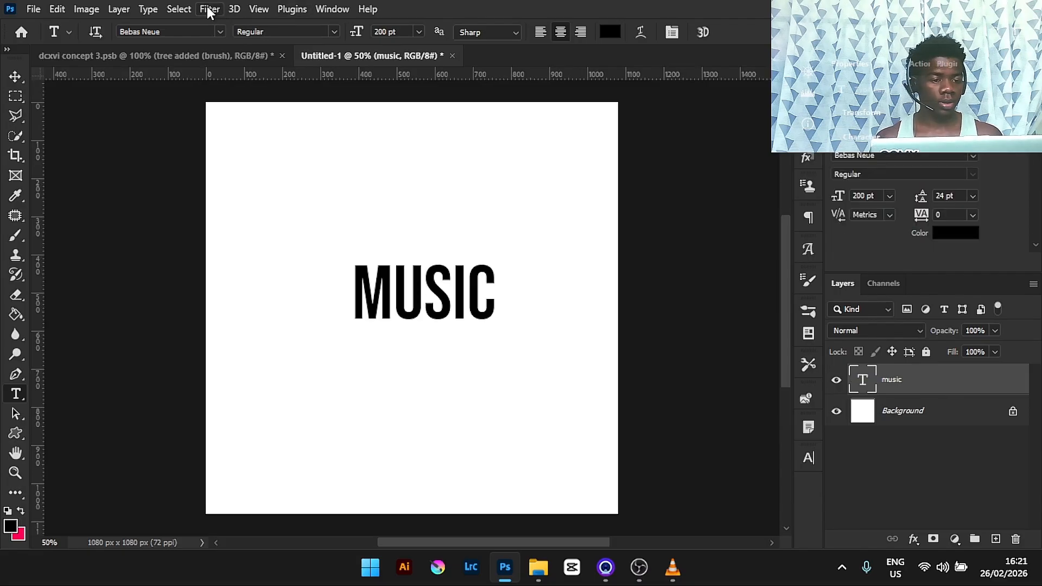
- Apply Displace to the MUSIC layer at scale 10 using the 1.psd map from the psycho displacement kit
left_click(209, 9)
mouse_move(332, 237)
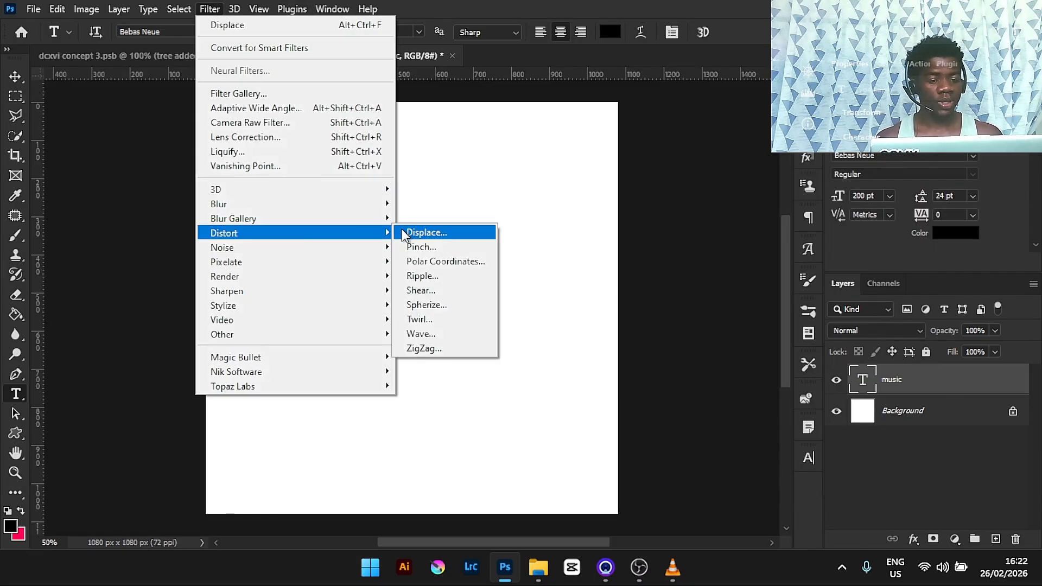
left_click(424, 232)
left_click(561, 221)
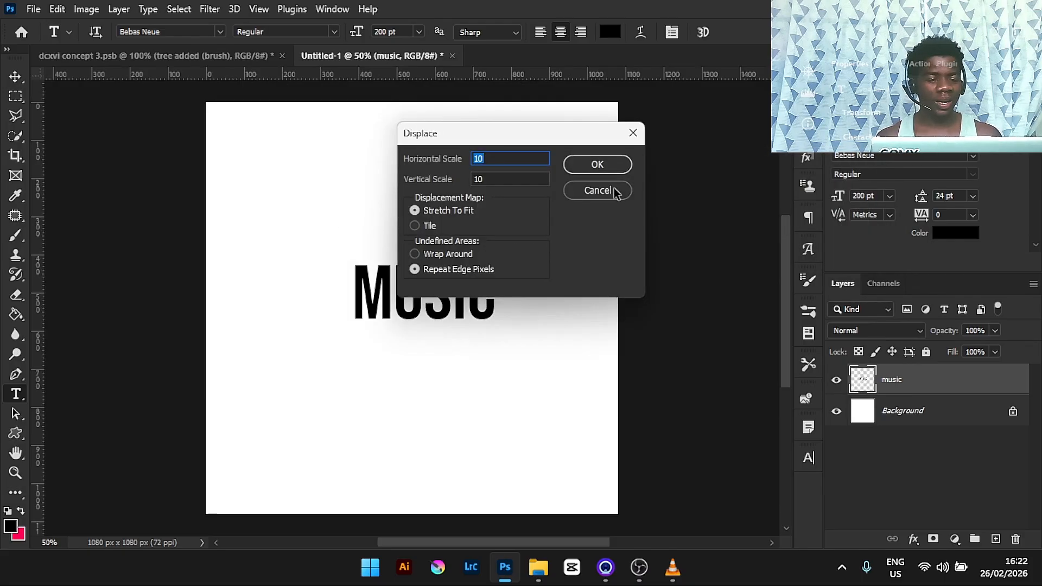
left_click(597, 164)
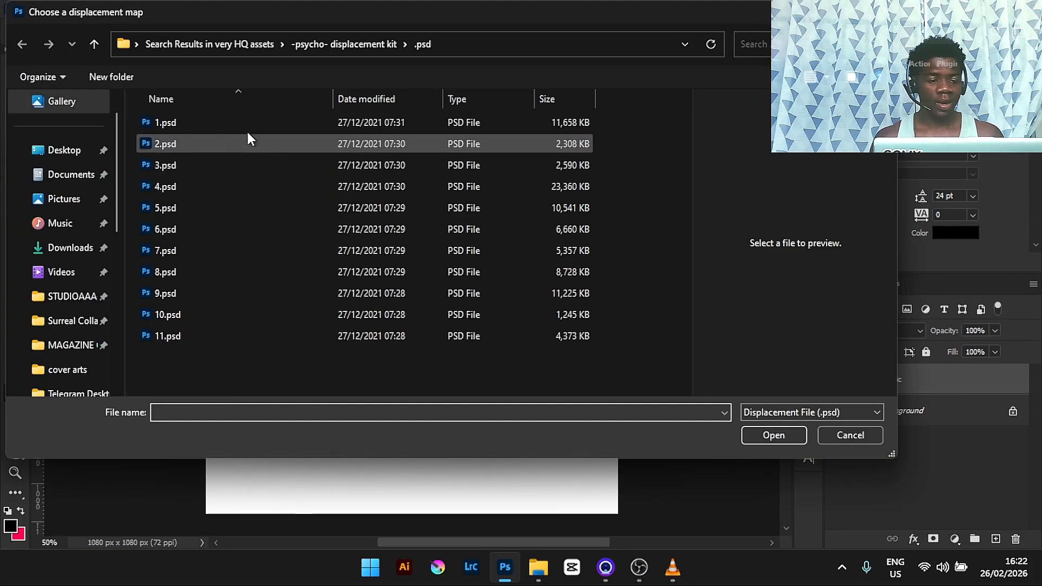
double_click(244, 116)
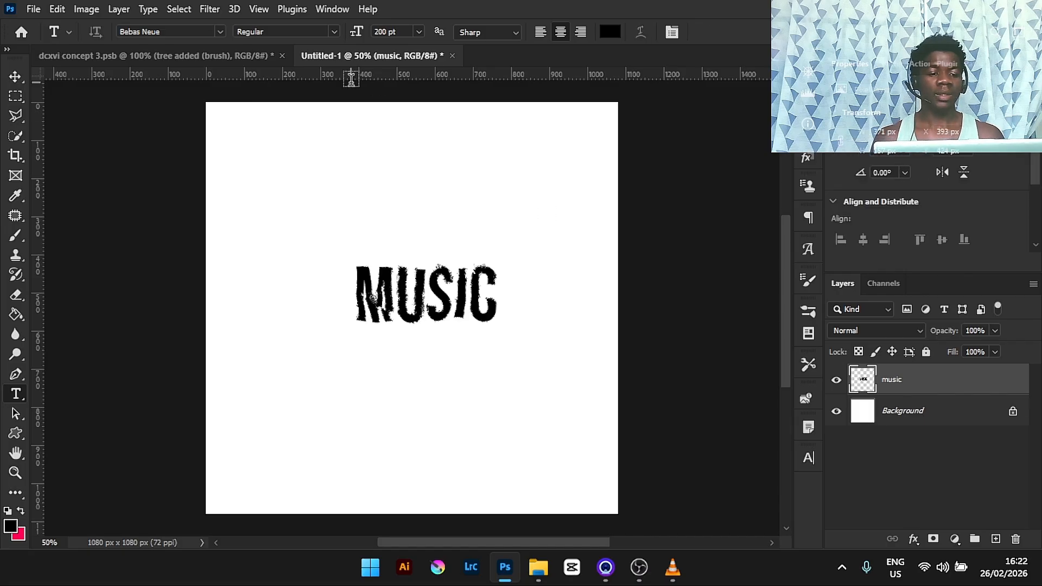
- Switch to the storefront concept document and browse its canvas and layer stack
left_click(452, 56)
left_click(533, 222)
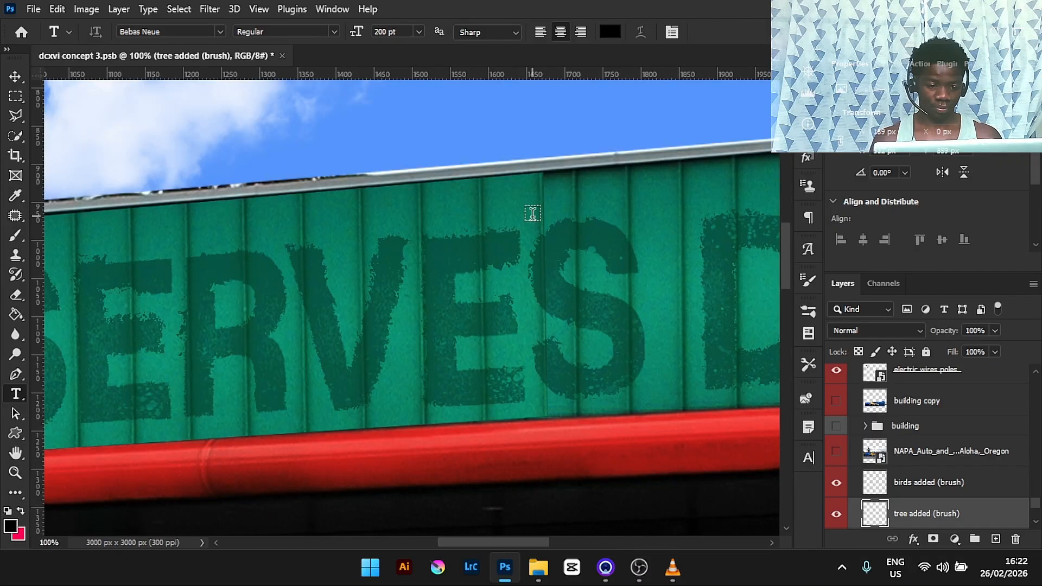
key("ctrl+minus")
key("ctrl+minus")
key("ctrl+minus")
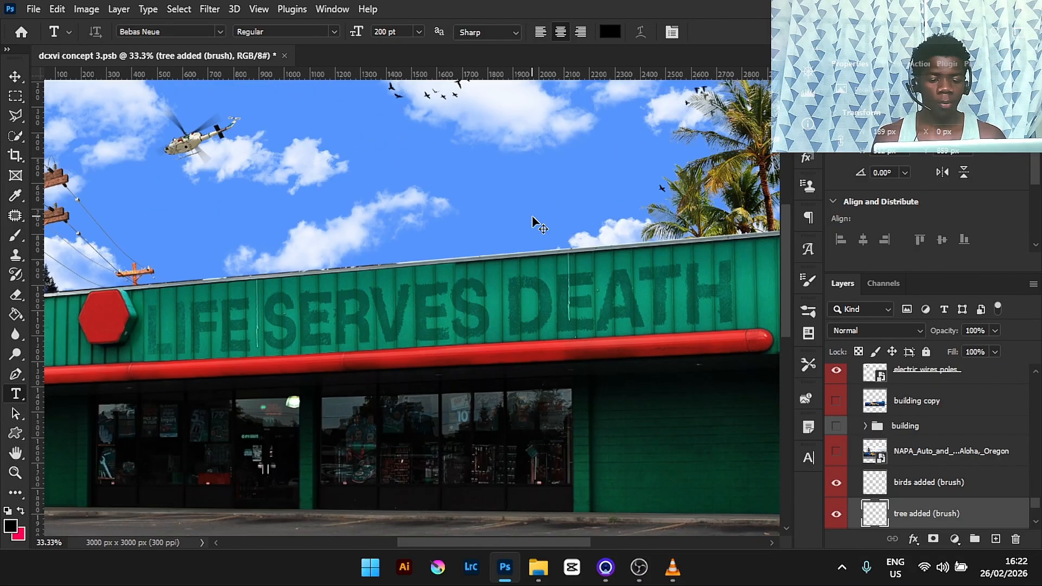
key("ctrl+0")
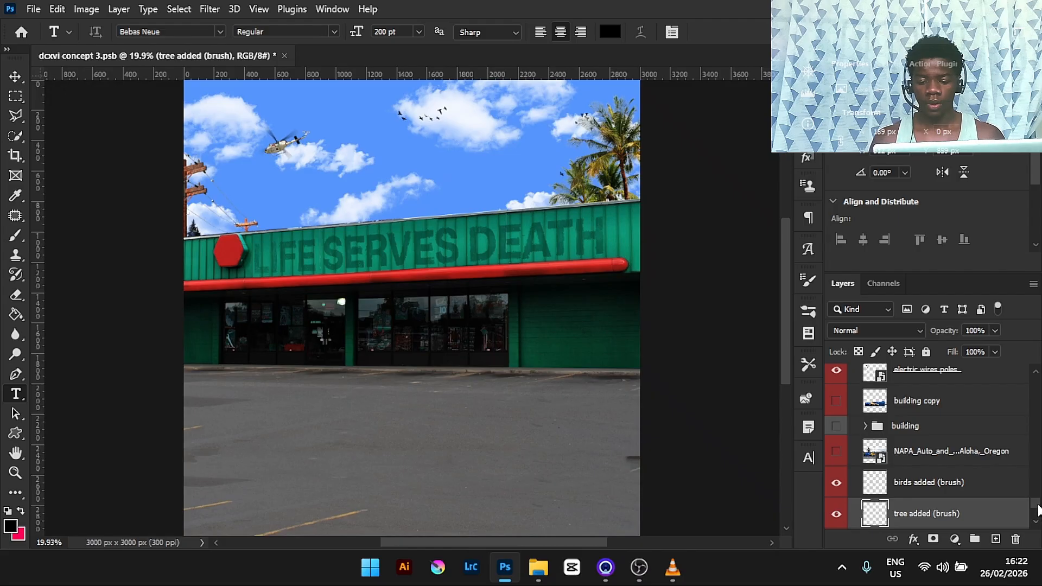
scroll(1037, 510, "down", 3)
scroll(1038, 508, "up", 6)
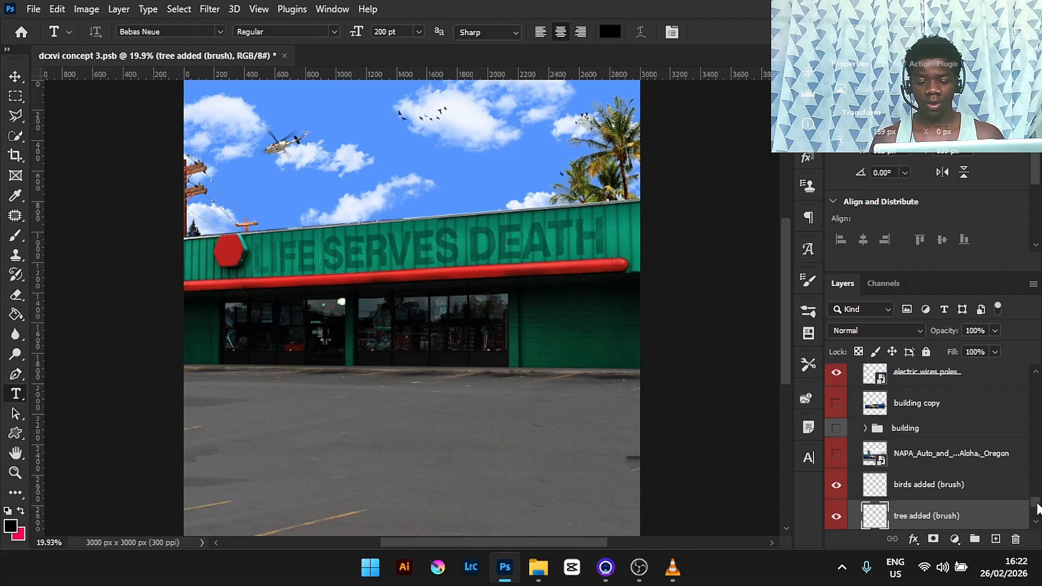
scroll(1038, 498, "up", 1)
scroll(1038, 493, "up", 5)
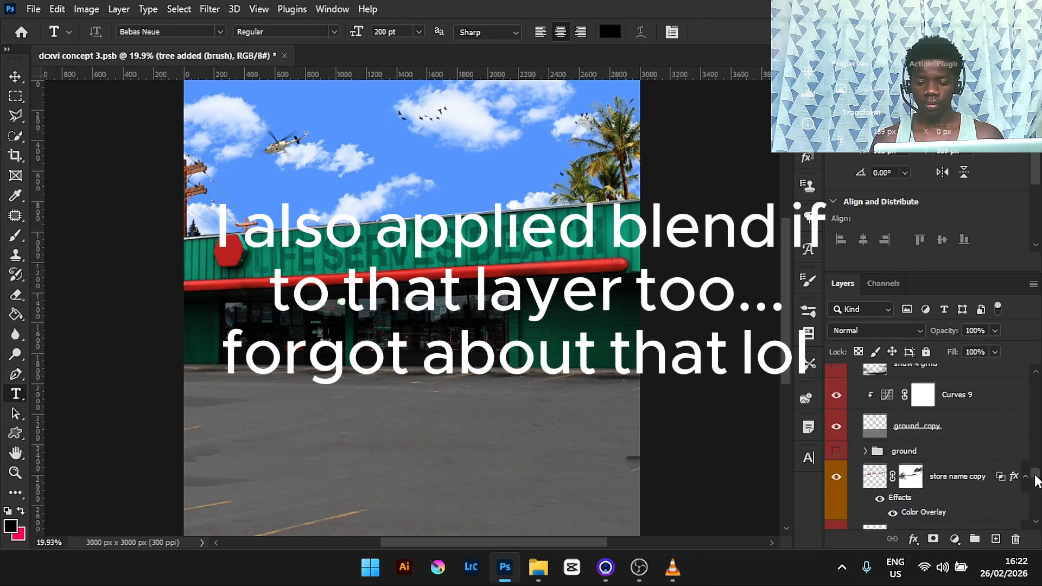
key("ctrl+minus")
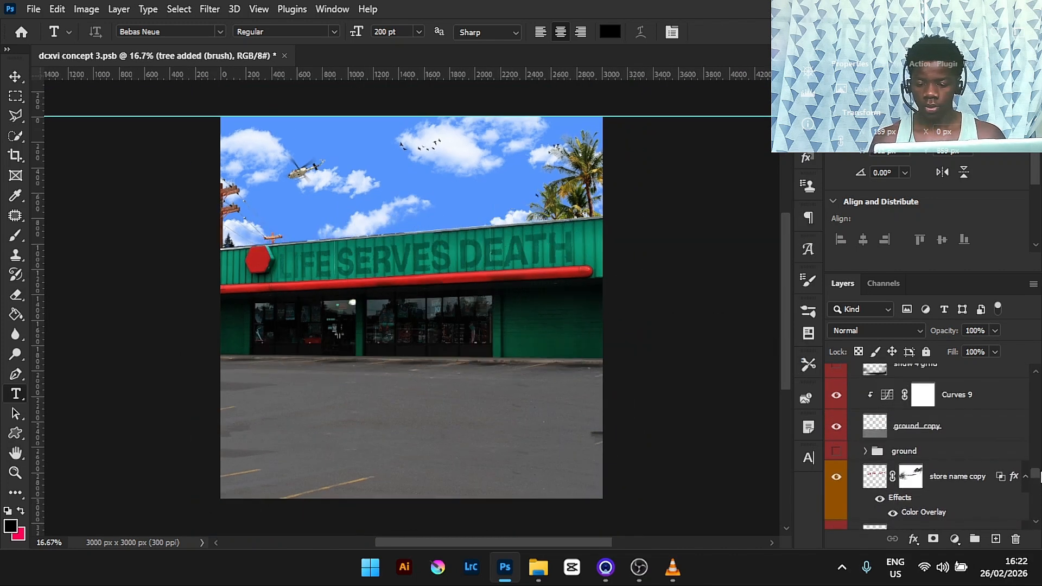
left_click_drag(1040, 471, 1038, 460)
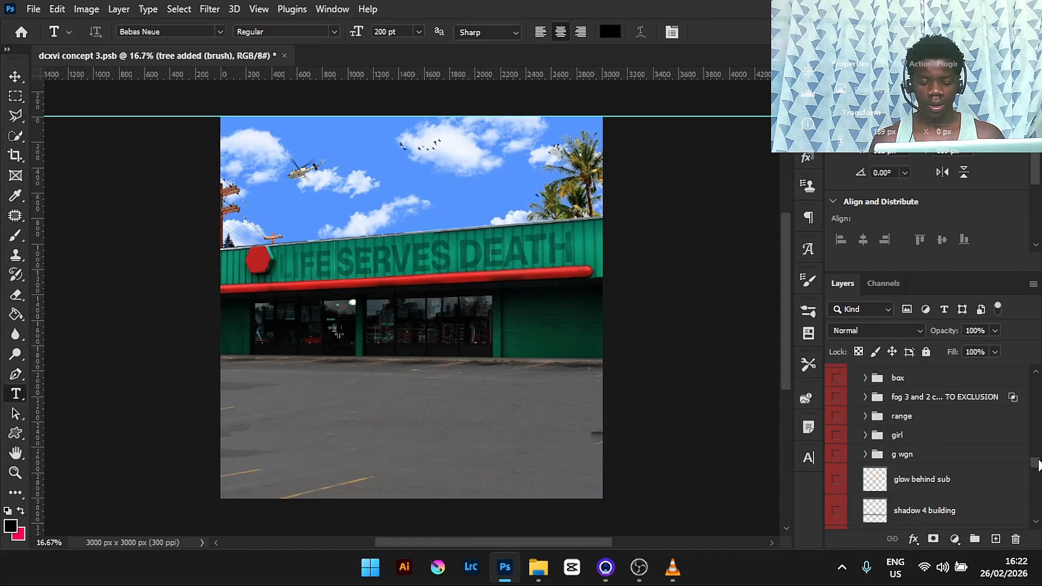
key("ctrl+minus")
key("ctrl+plus")
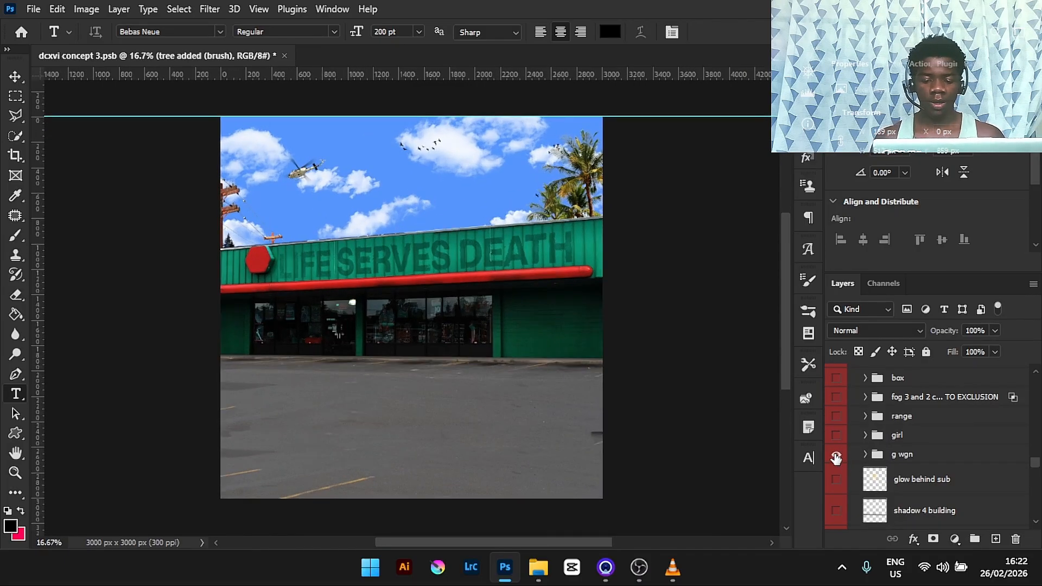
- Show the g wgn group to reveal the car and expand the group
left_click(835, 456)
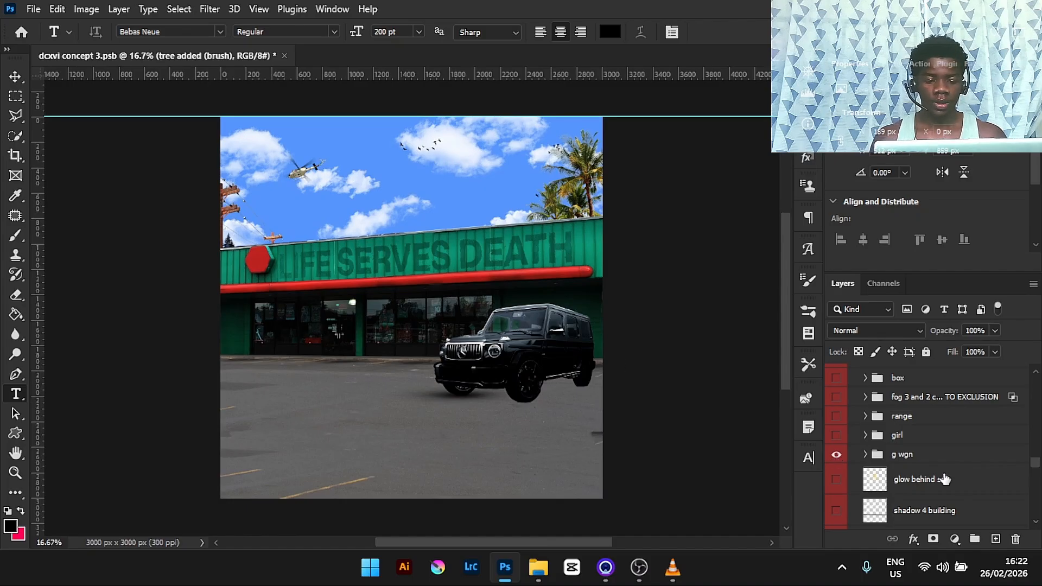
left_click(865, 455)
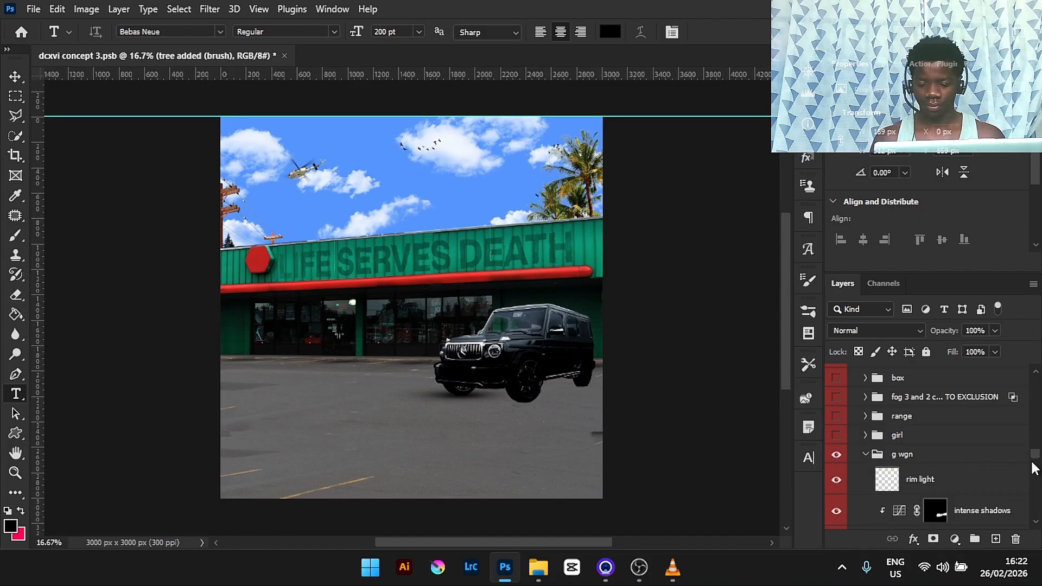
left_click_drag(1037, 452, 1038, 453)
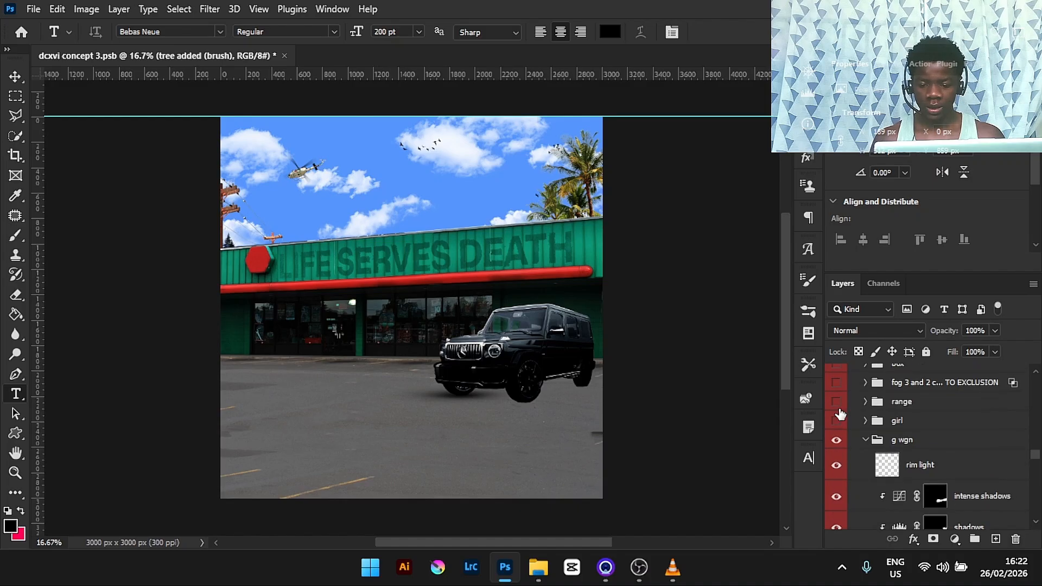
- Toggle the rim light layer on and off while zoomed in on the car to compare its edges
key("ctrl+plus")
key("ctrl+plus")
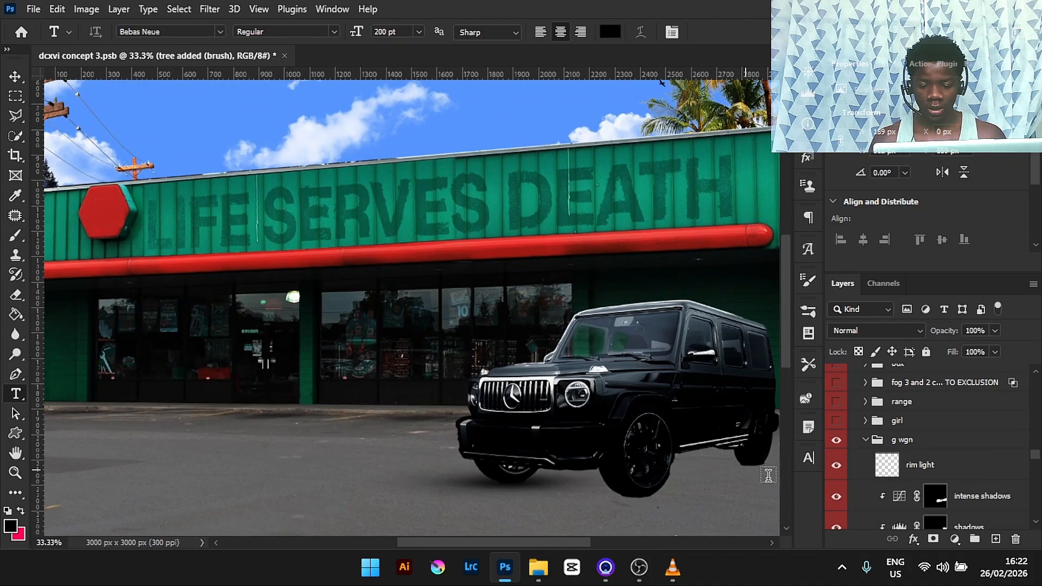
left_click(836, 465)
left_click(839, 466)
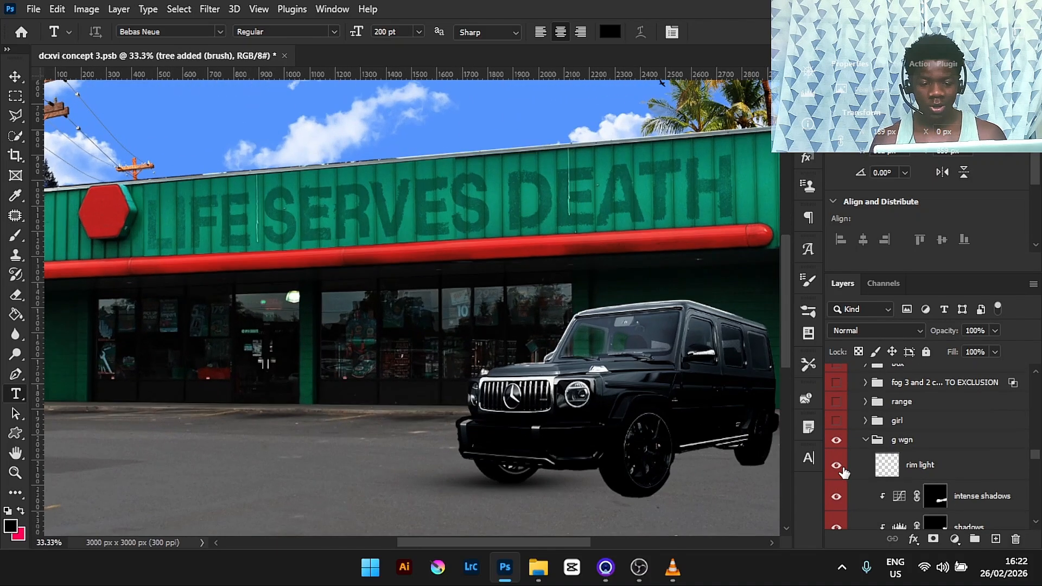
key("ctrl+plus")
key("ctrl+plus")
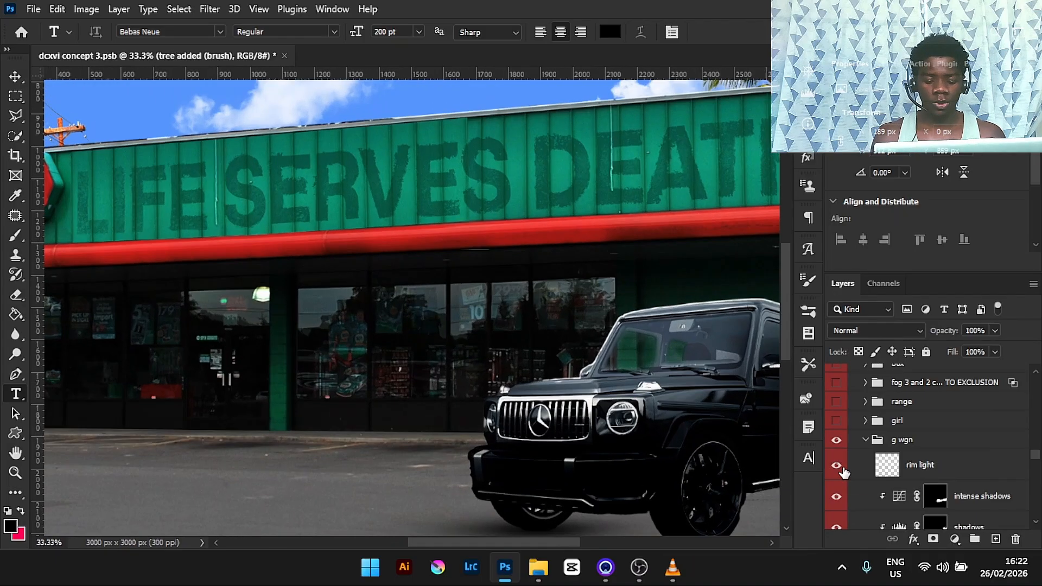
left_click_drag(525, 536, 591, 542)
key("ctrl+plus")
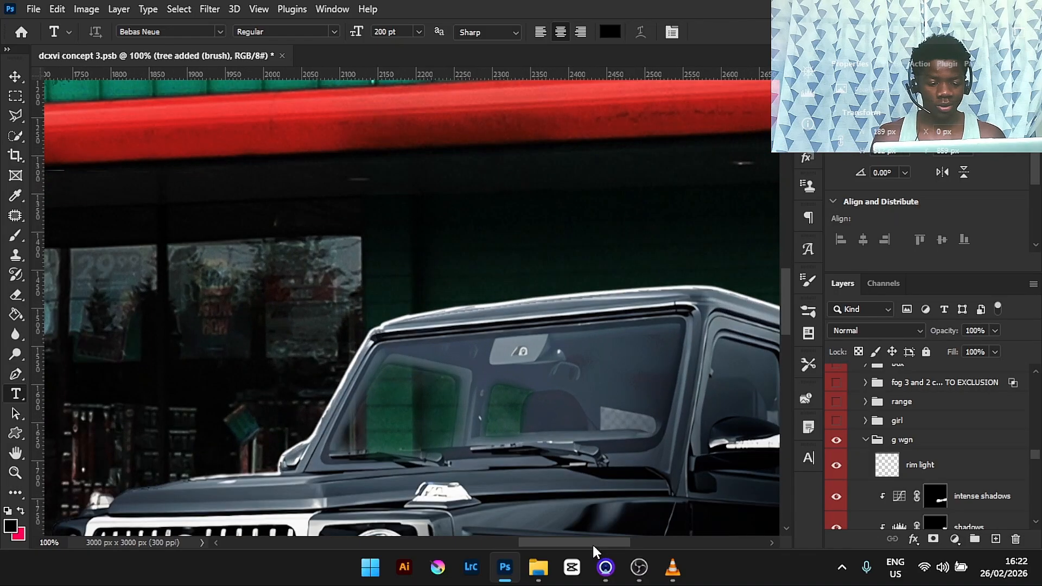
left_click(835, 467)
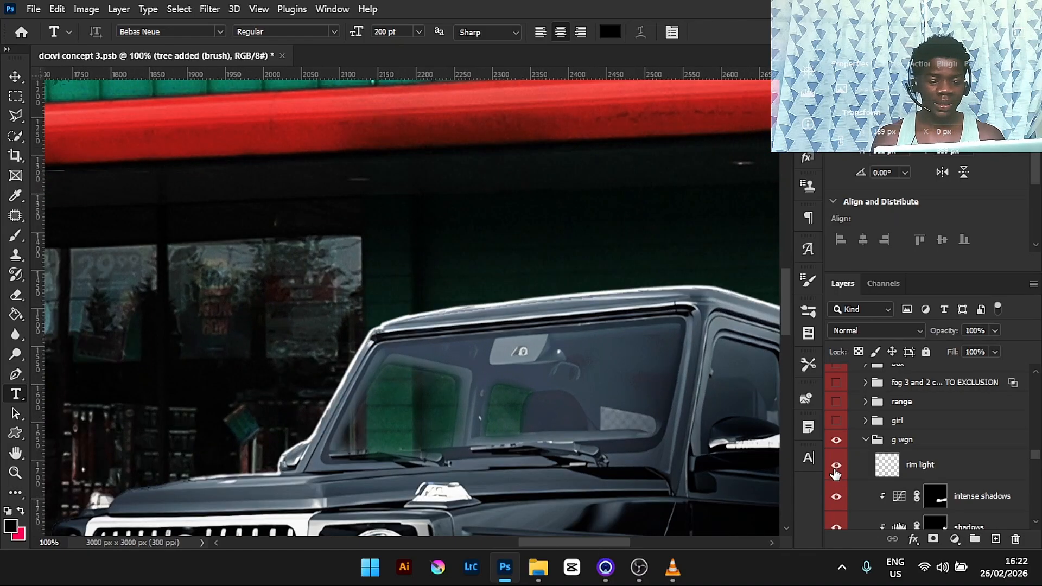
key("ctrl+minus")
key("ctrl+plus")
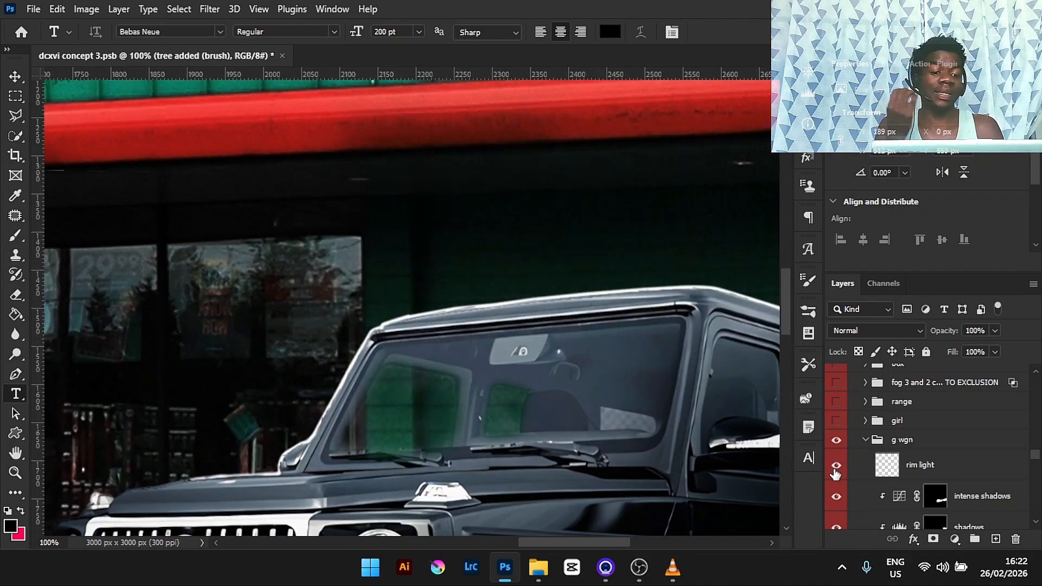
left_click(836, 471)
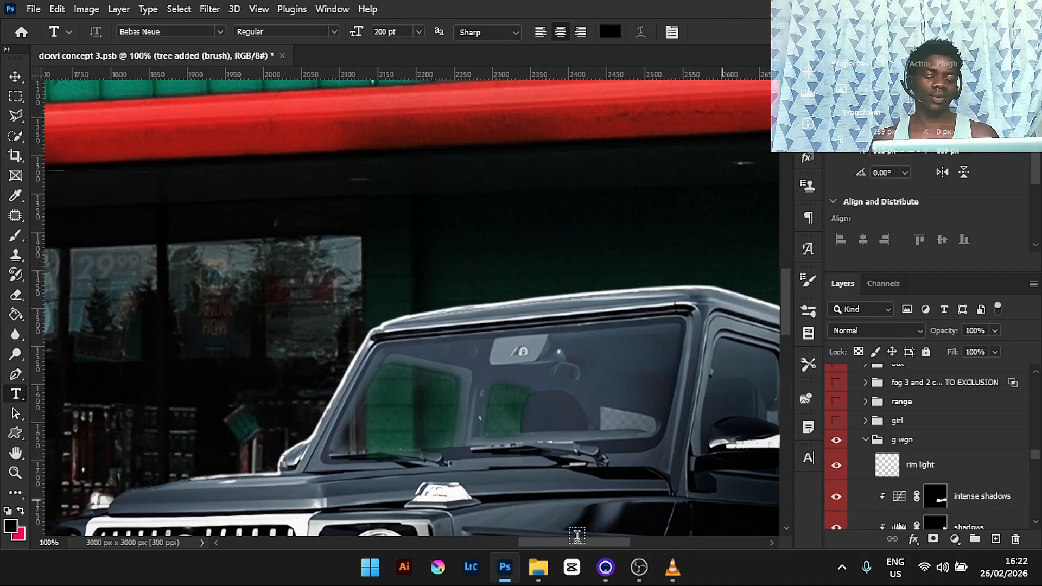
mouse_move(568, 542)
left_mouse_down()
mouse_move(601, 541)
mouse_move(584, 539)
left_mouse_up()
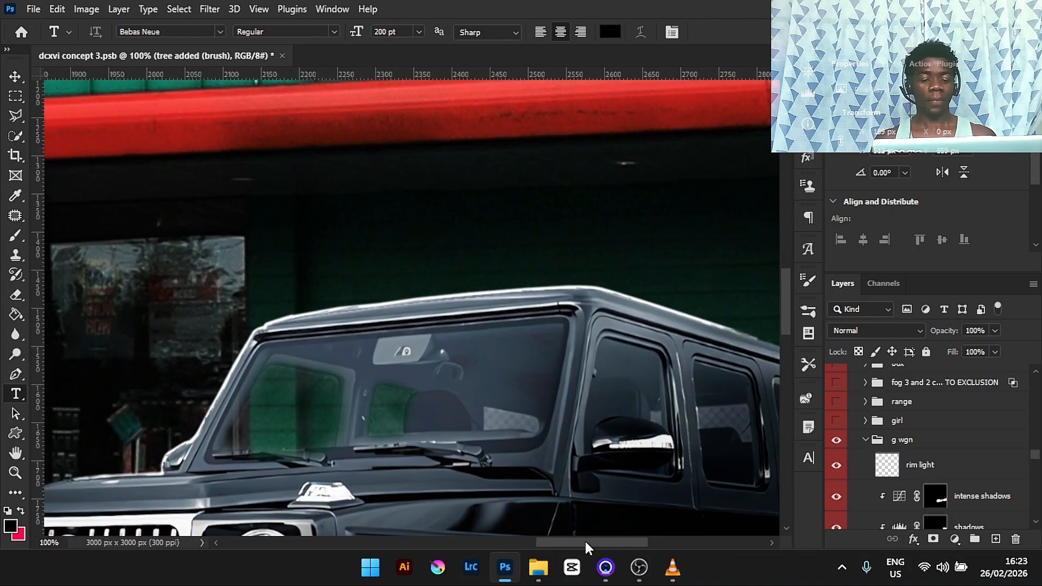
left_click(838, 467)
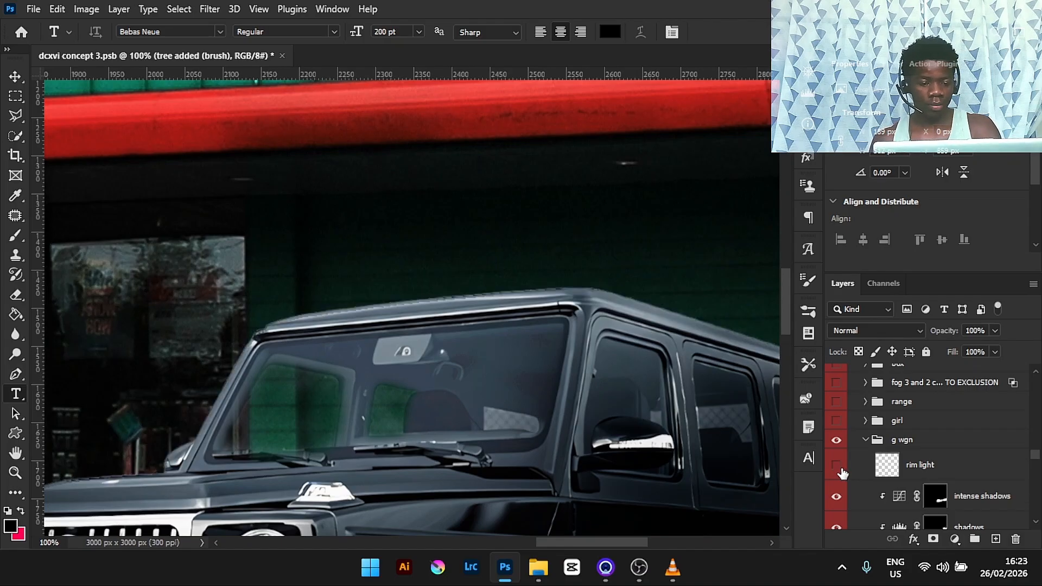
key("ctrl+0")
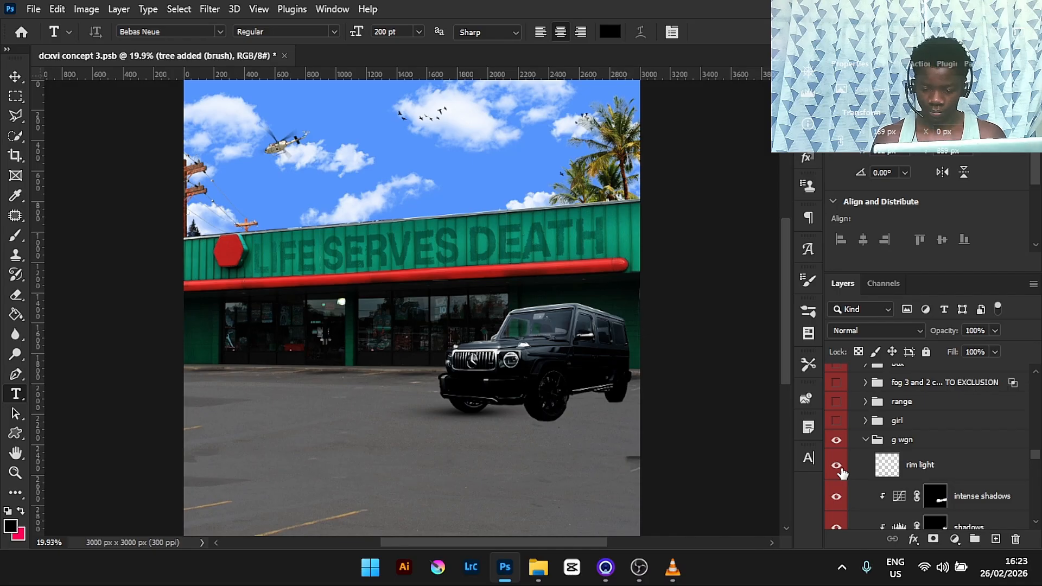
- Compare the car's adjustments by toggling the Levels 4, Curves 11 and highlights layers and selecting the highlights mask
left_click_drag(1034, 455, 1035, 465)
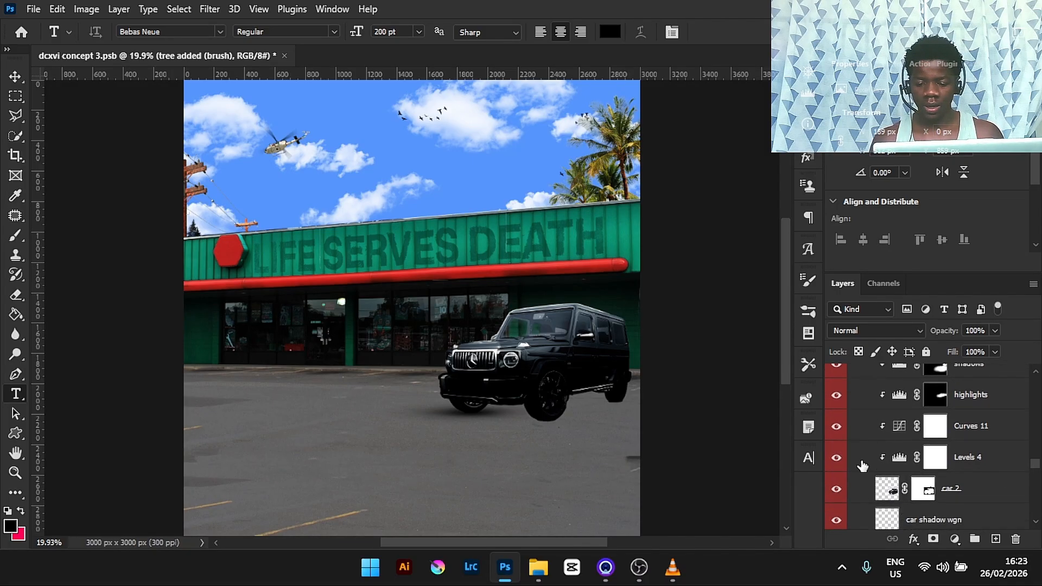
left_click(835, 461)
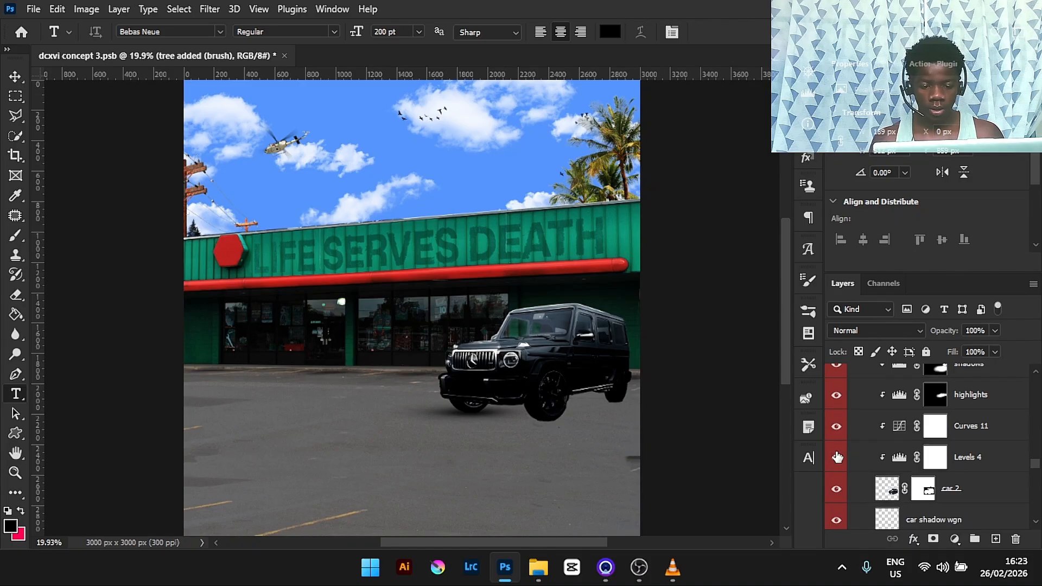
left_click(837, 432)
left_click(836, 432)
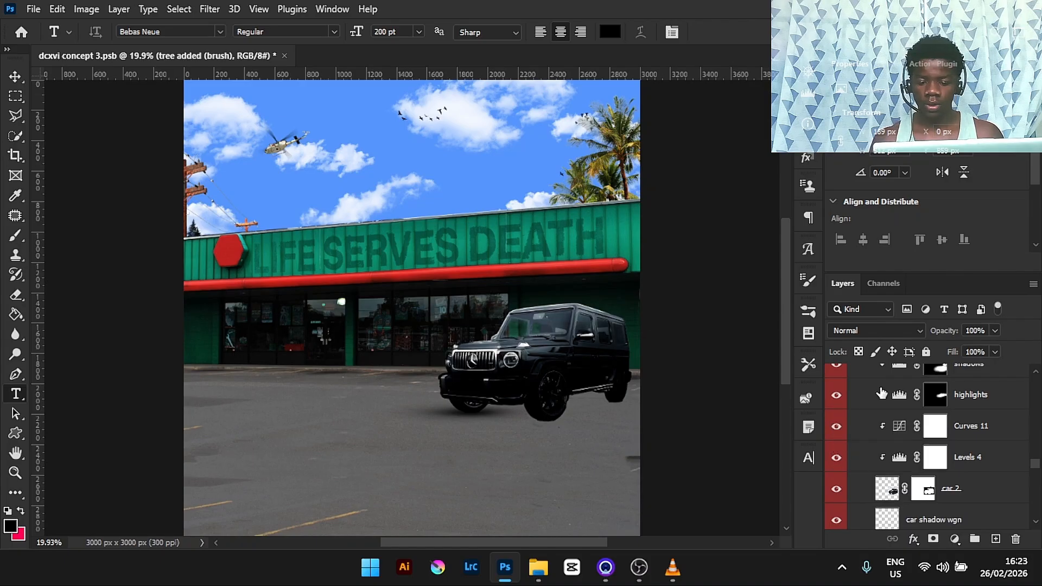
left_click(836, 395)
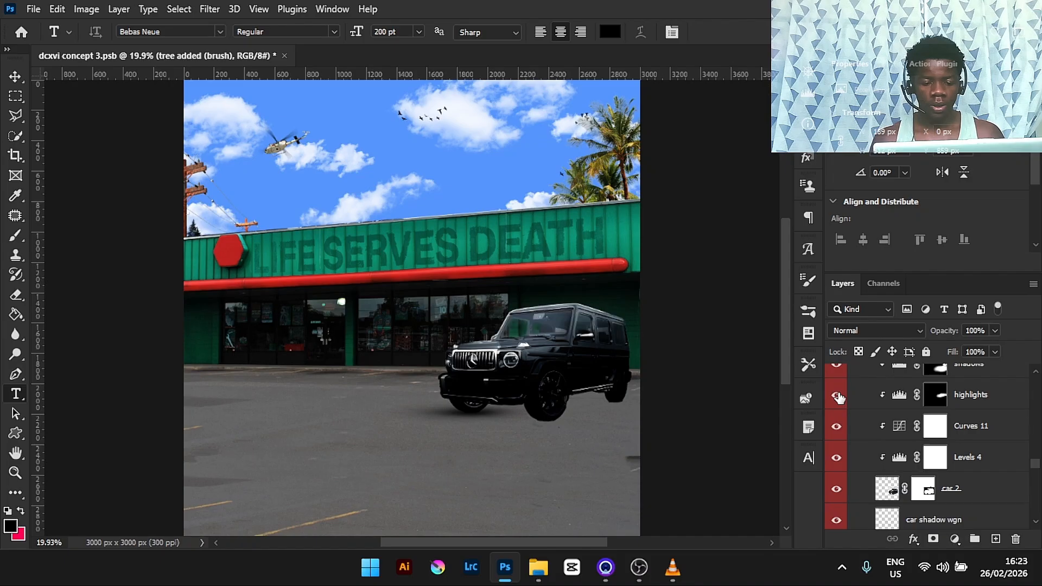
left_click_drag(560, 539, 584, 543)
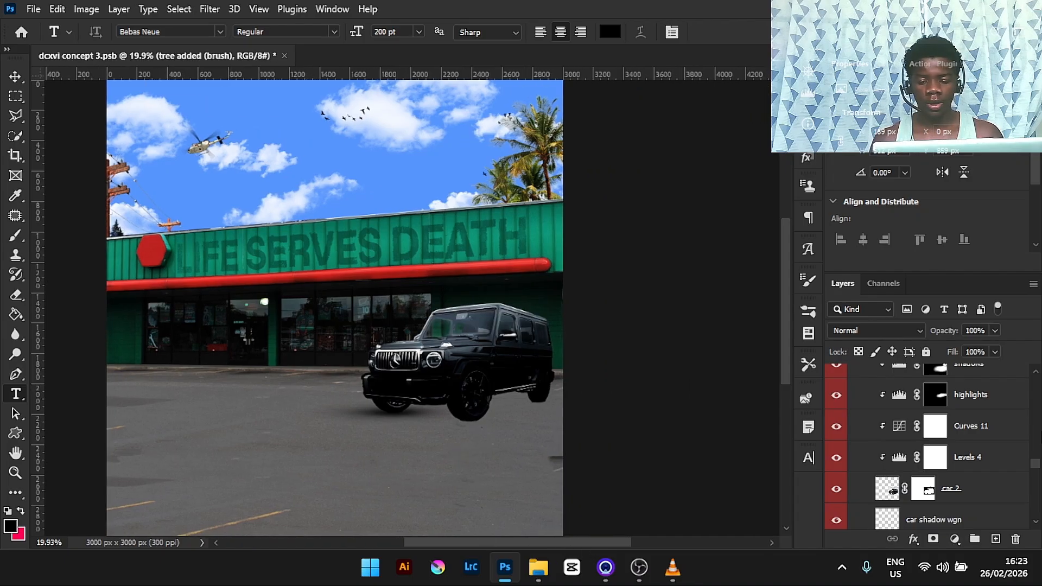
left_click(935, 394)
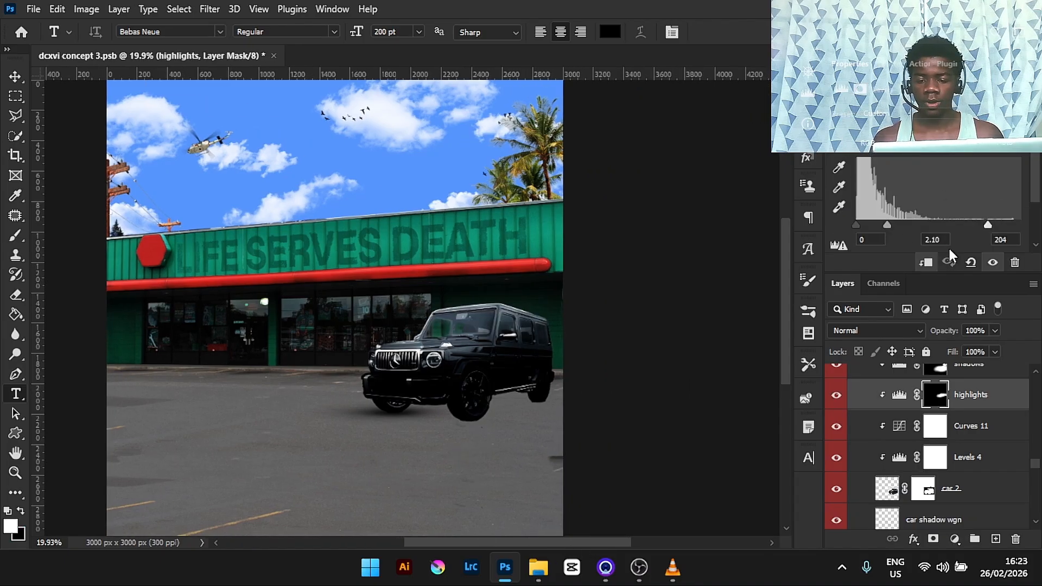
scroll(1032, 201, "down", 1)
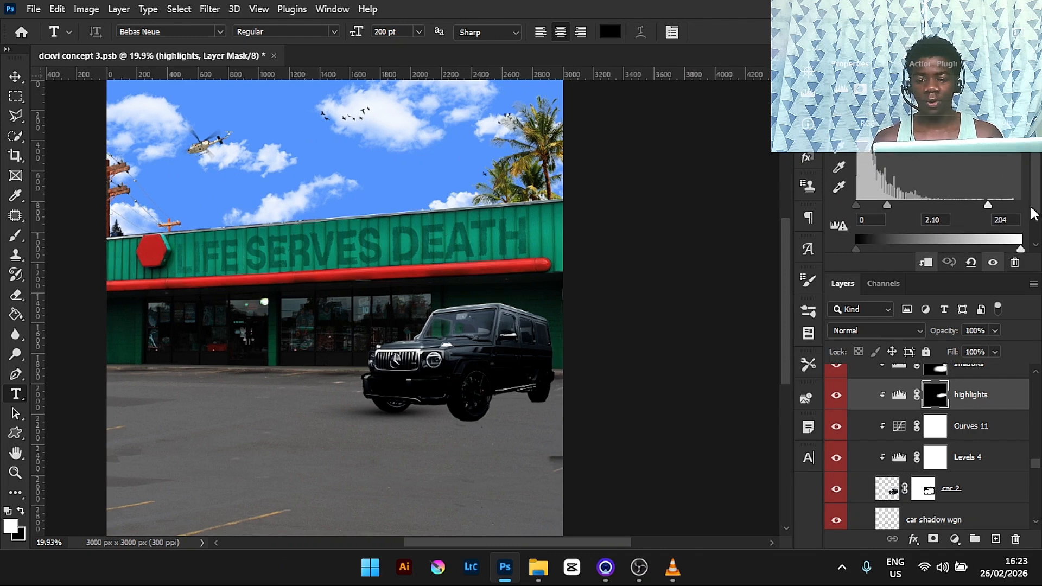
left_click(836, 399)
left_click(836, 401)
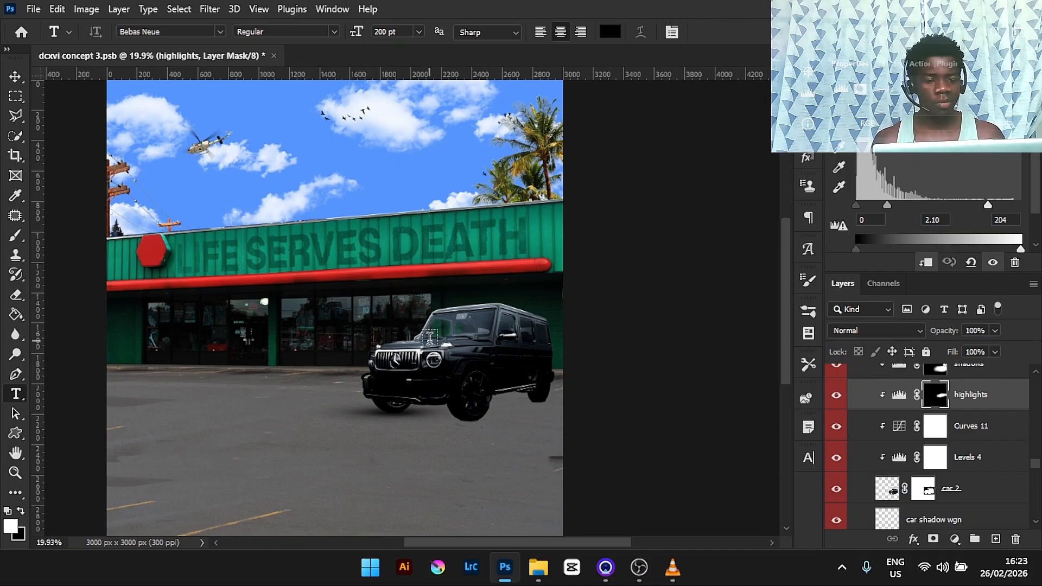
scroll(783, 310, "up", 2)
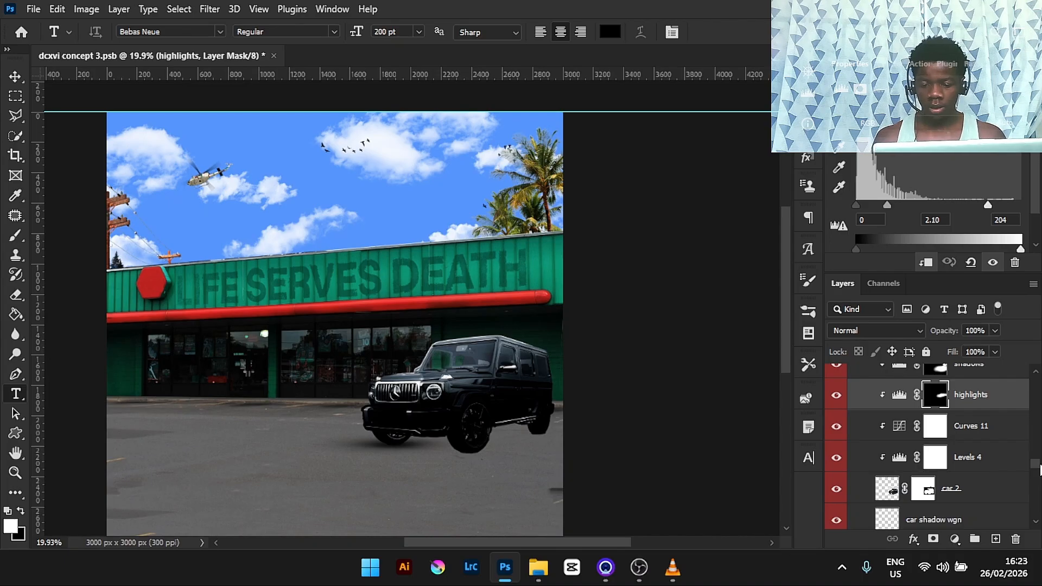
scroll(1032, 472, "up", 1)
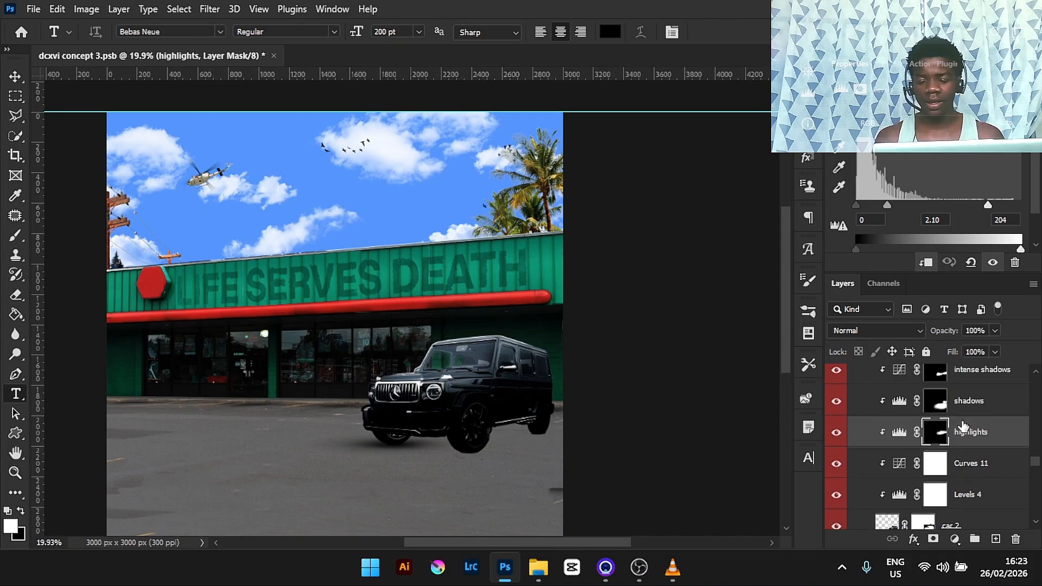
- Compare the car's shadows and intense shadows adjustments by selecting their masks and toggling their visibility
left_click(870, 405)
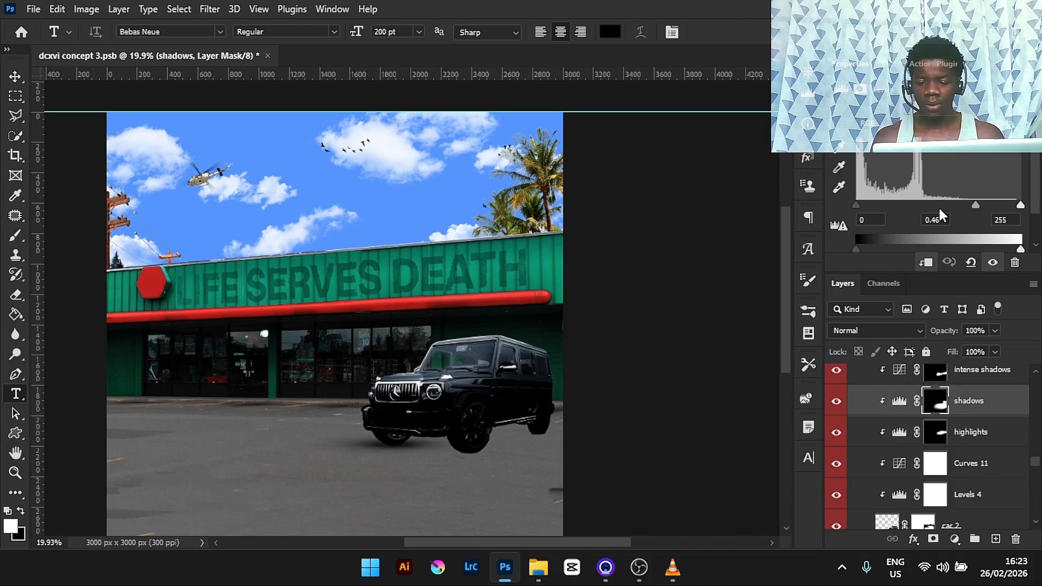
left_click(837, 401)
left_click(837, 401)
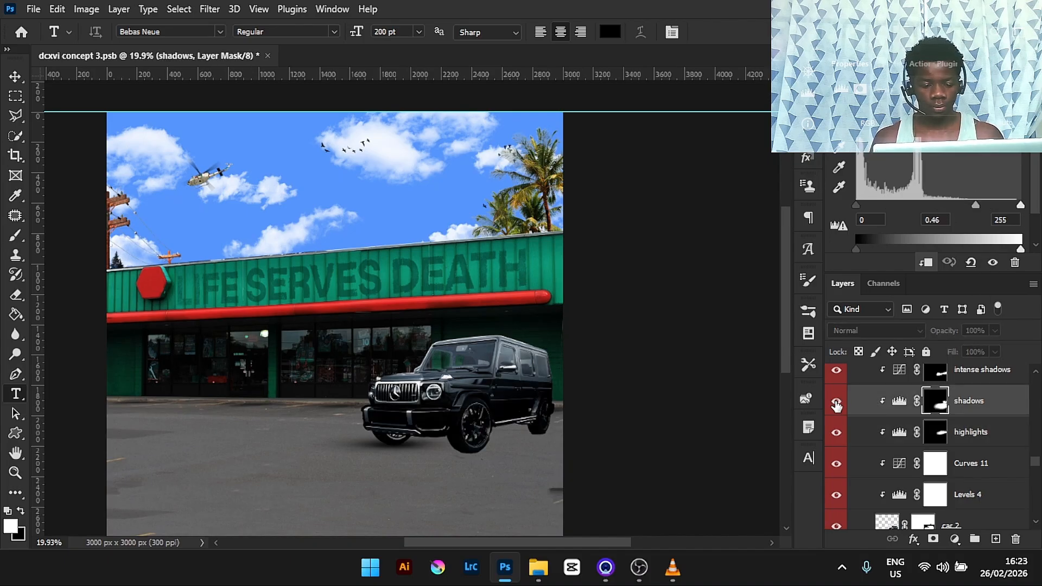
left_click(870, 374)
scroll(955, 217, "down", 3)
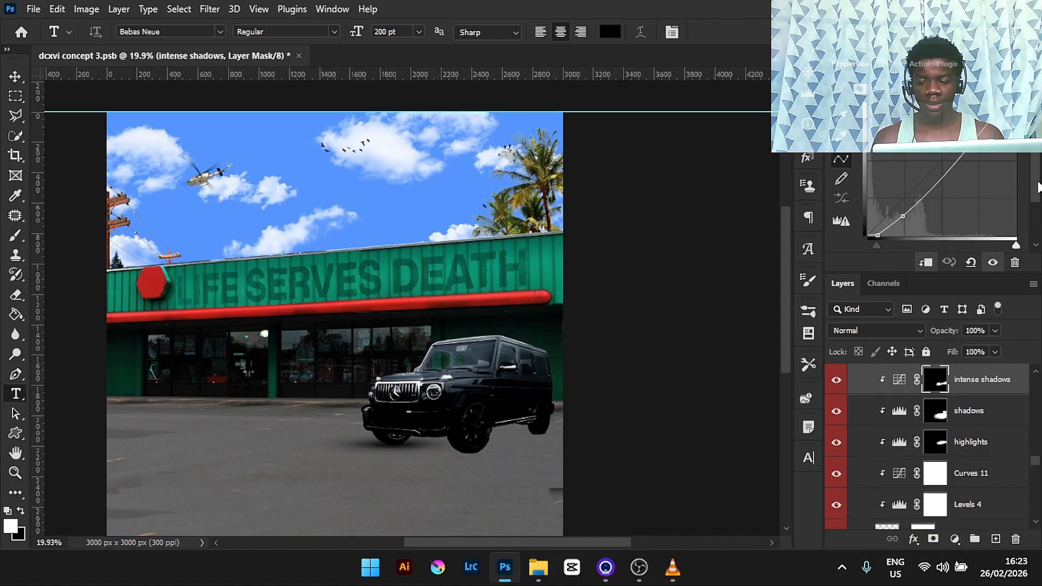
left_click(835, 381)
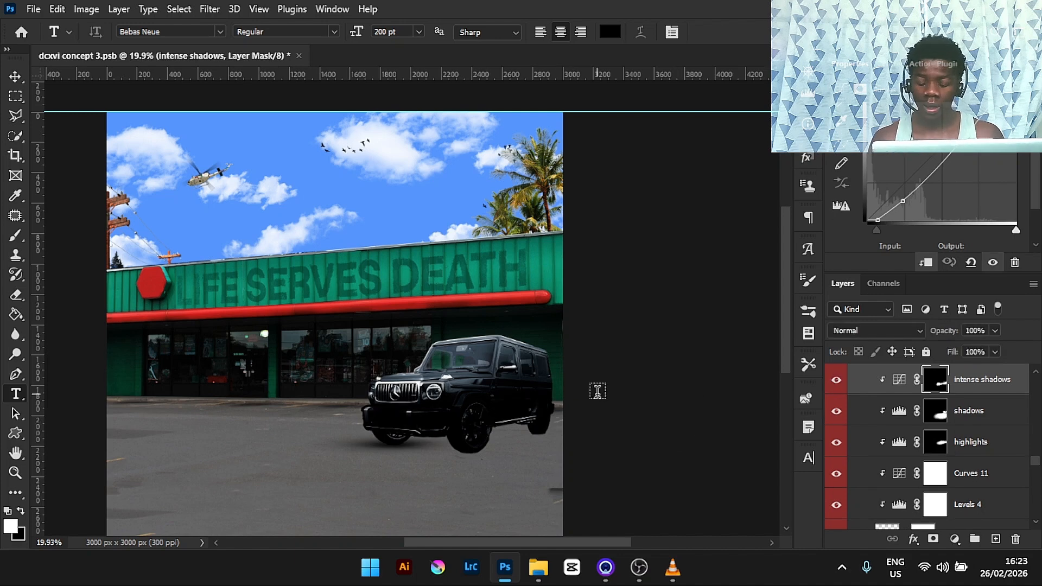
scroll(1036, 464, "up", 3)
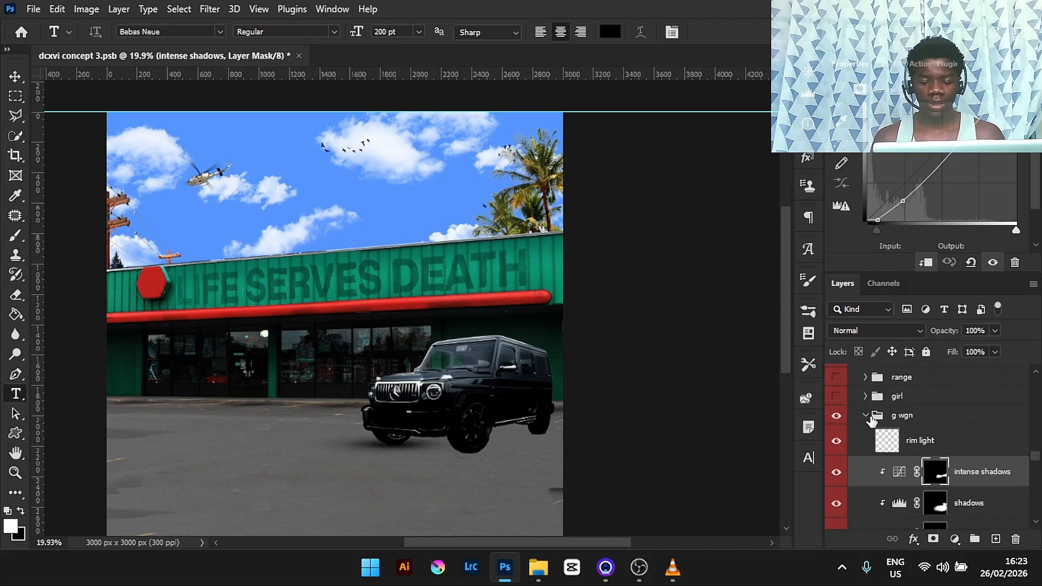
- Collapse the g wgn group and make the girl group visible
left_click(866, 416)
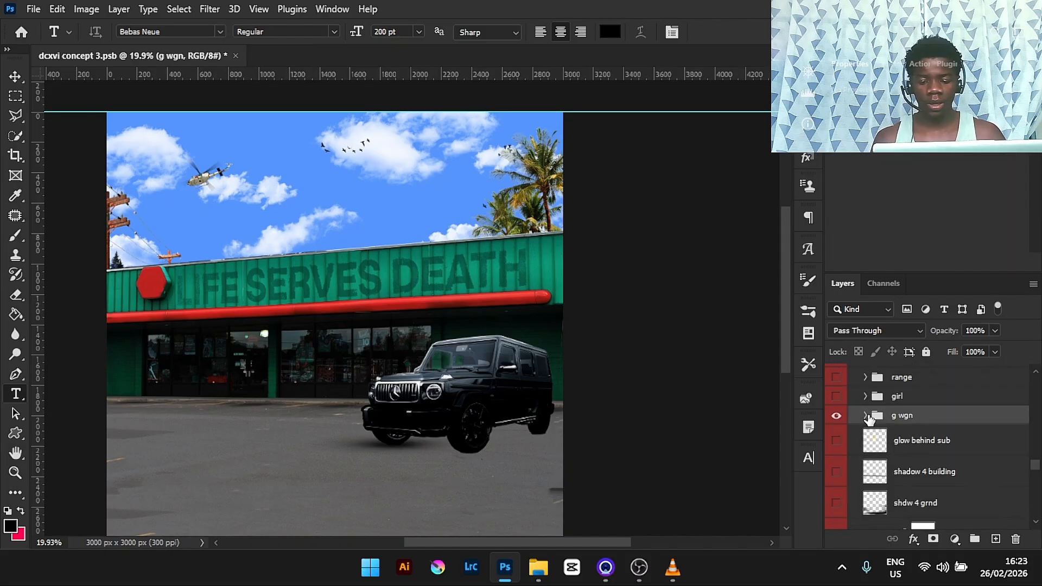
left_click(836, 397)
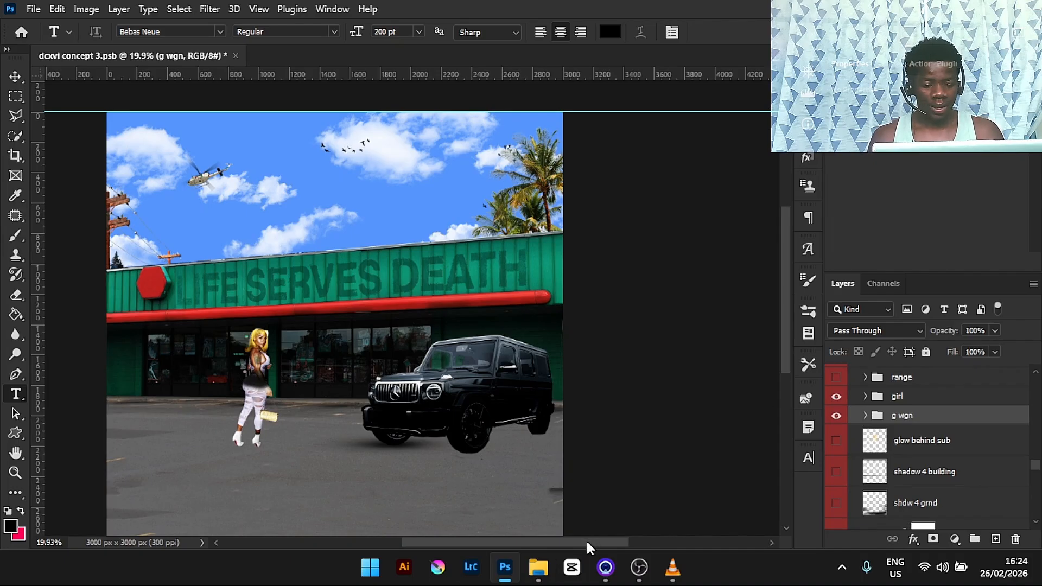
- Make the range group and the shadow 4 building layer visible
left_click_drag(586, 539, 555, 531)
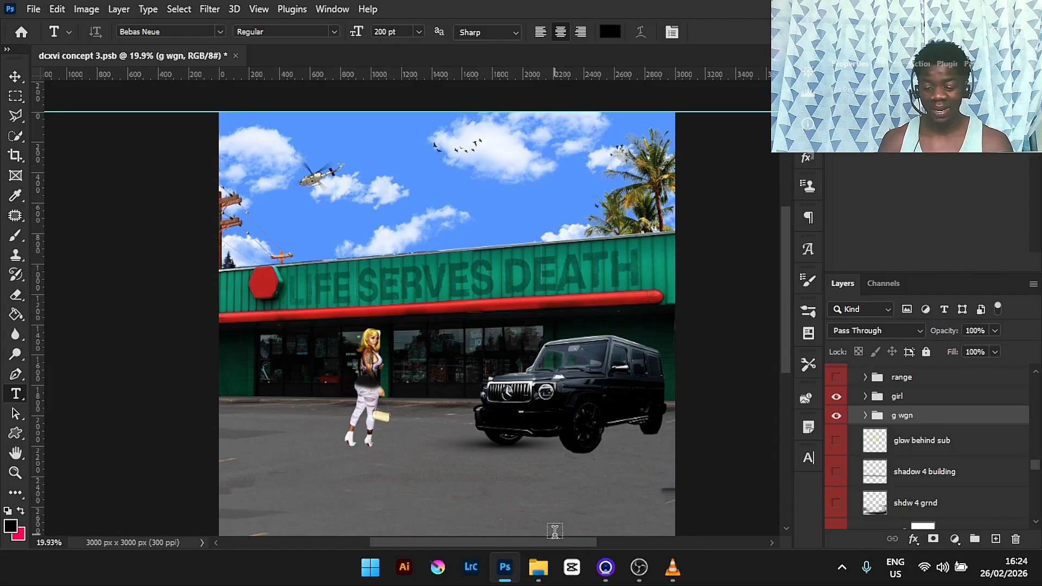
left_click(836, 378)
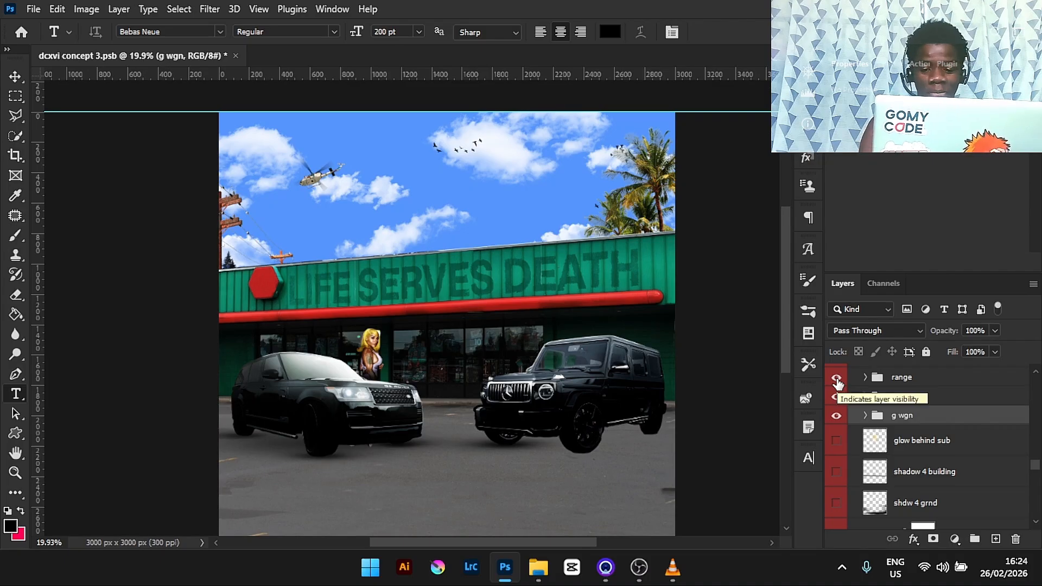
left_click(838, 472)
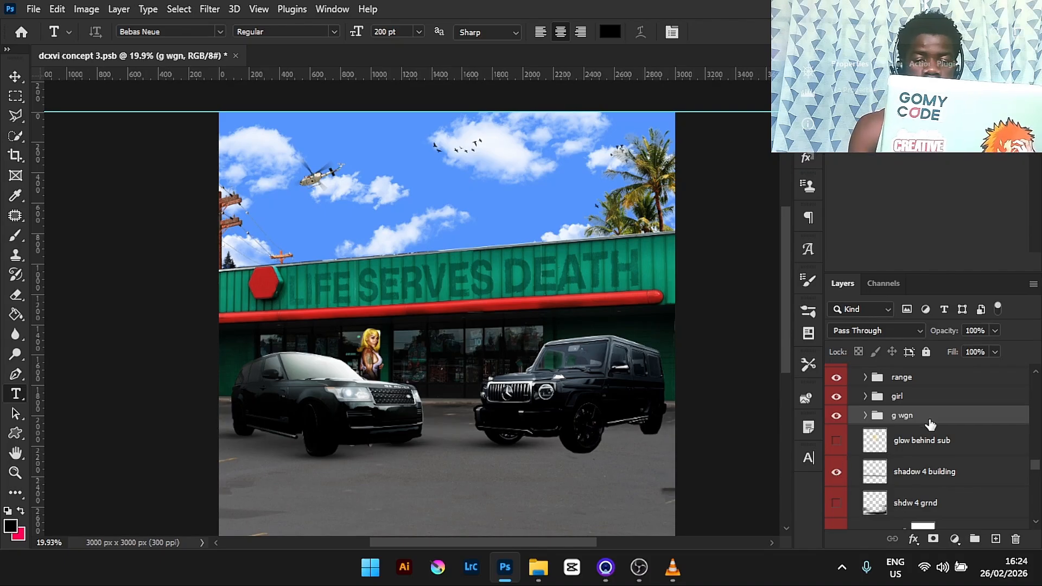
- Zoom in to inspect the girl and the Range Rover against the storefront, expanding the g wgn group
key("ctrl+plus")
key("ctrl+plus")
key("ctrl+plus")
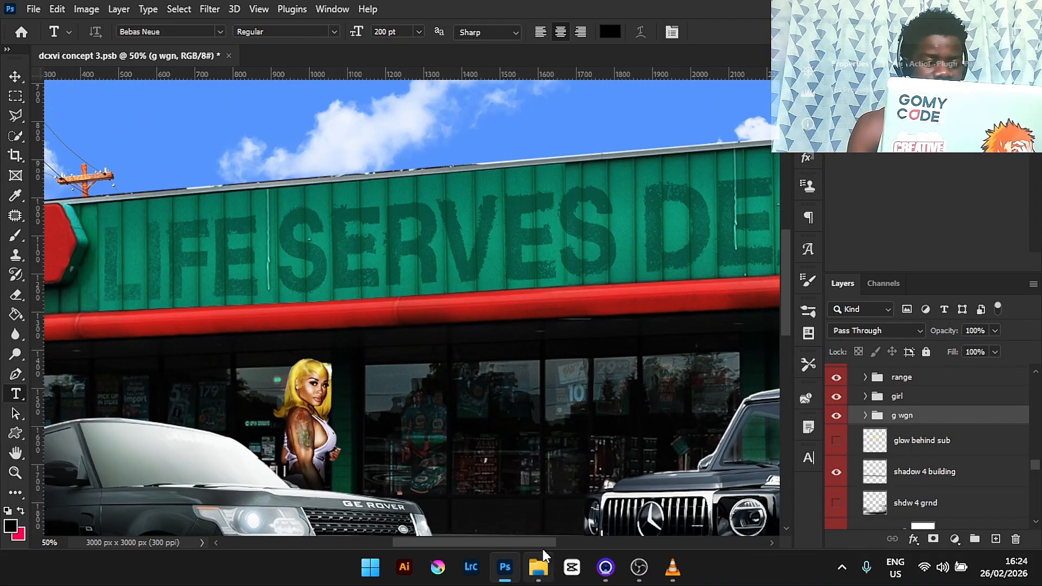
left_click_drag(539, 544, 502, 548)
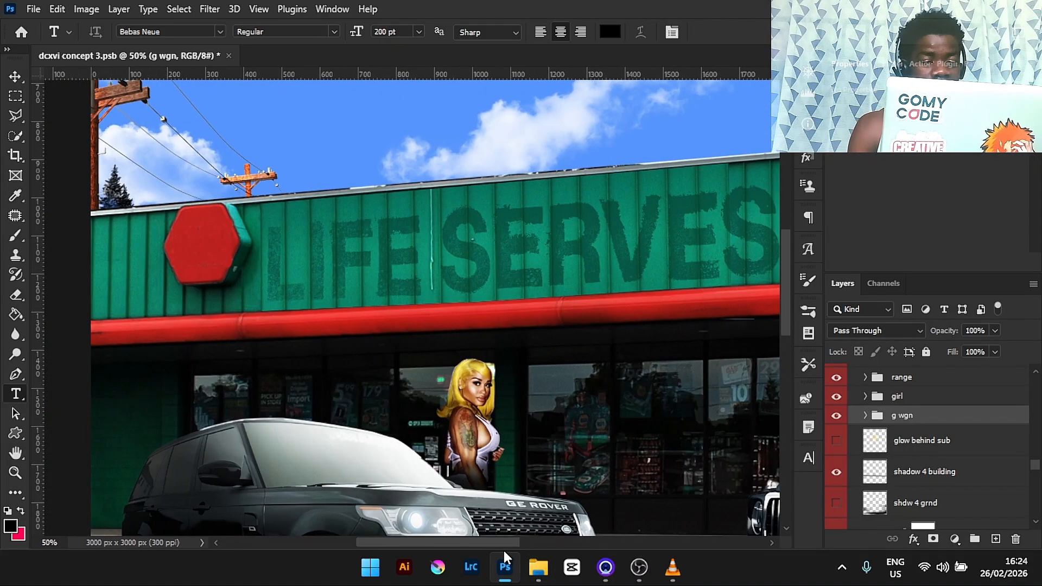
left_click_drag(781, 289, 783, 315)
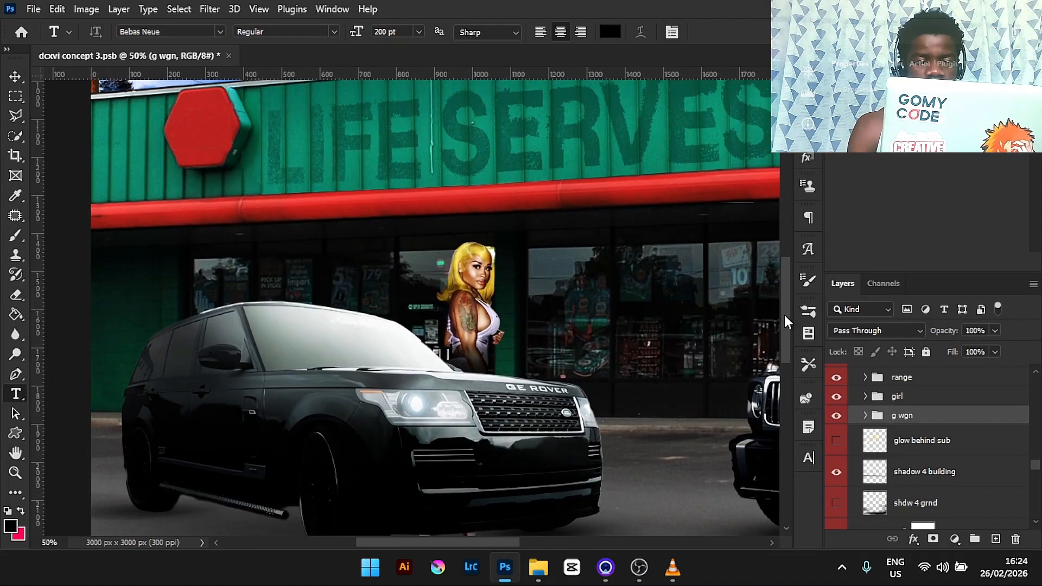
key("ctrl+plus")
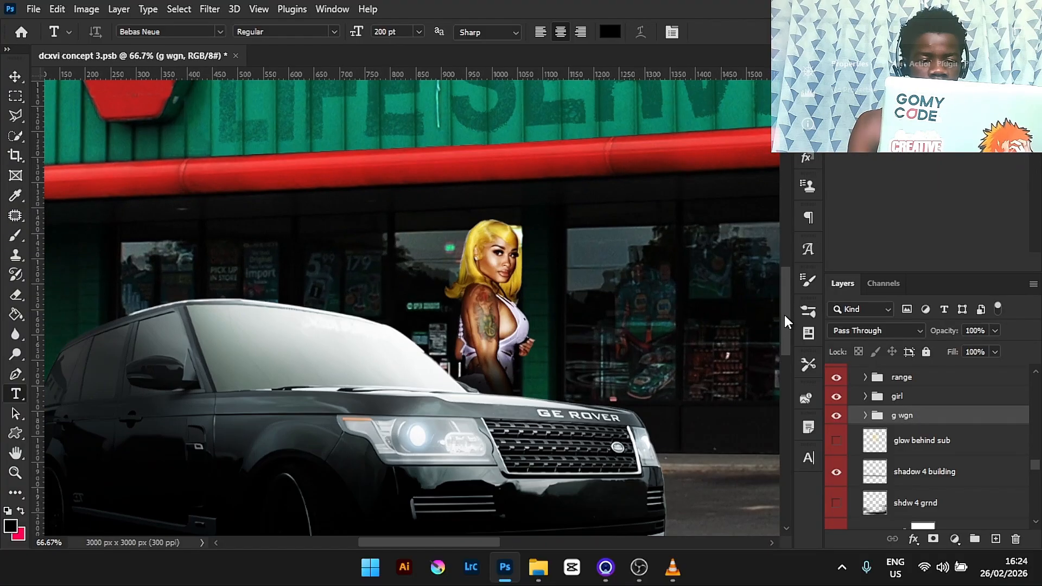
left_click(865, 415)
scroll(1035, 459, "down", 1)
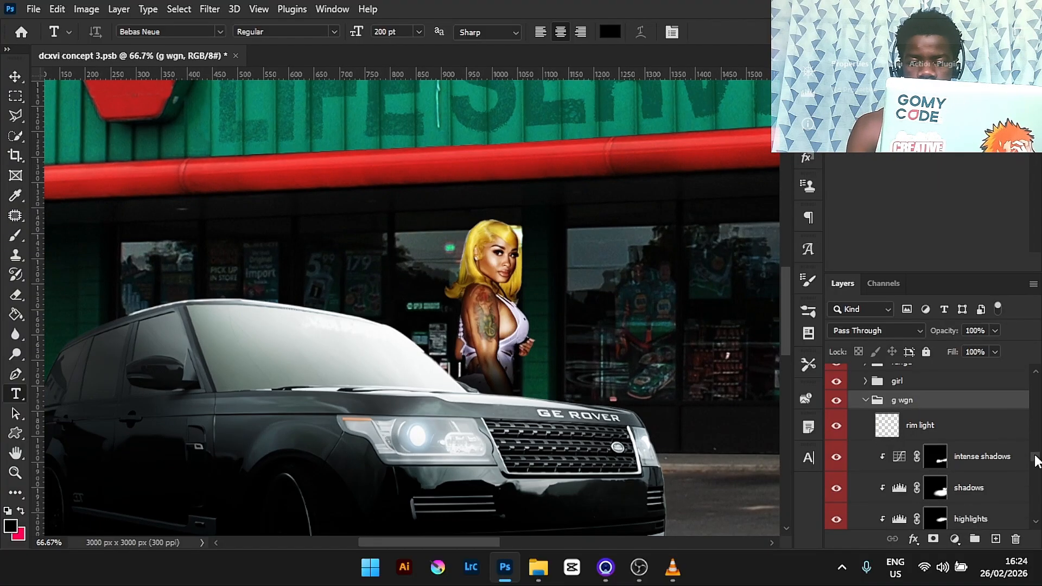
key("ctrl+plus")
key("ctrl+plus")
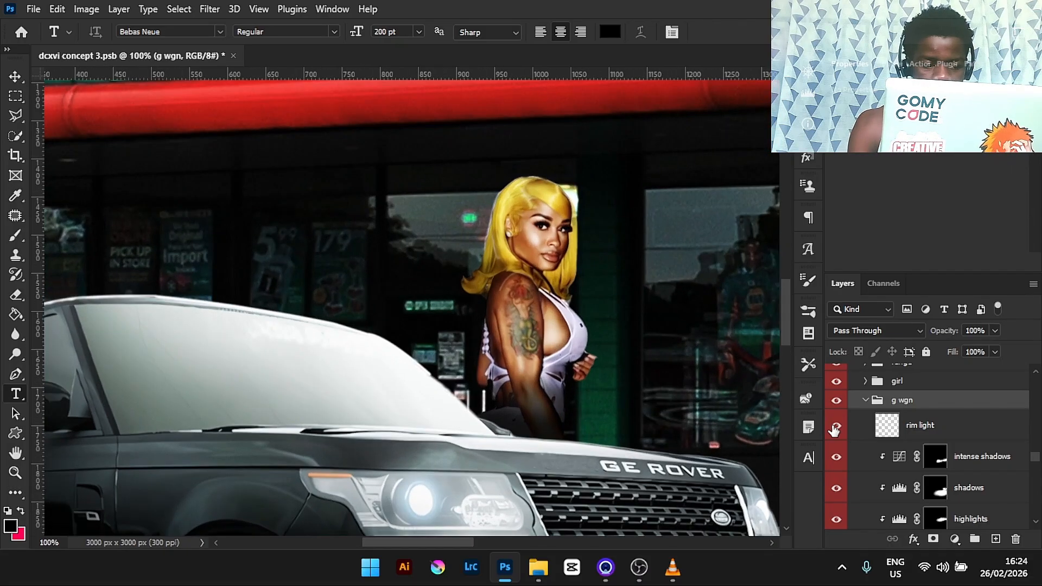
key("ctrl+minus")
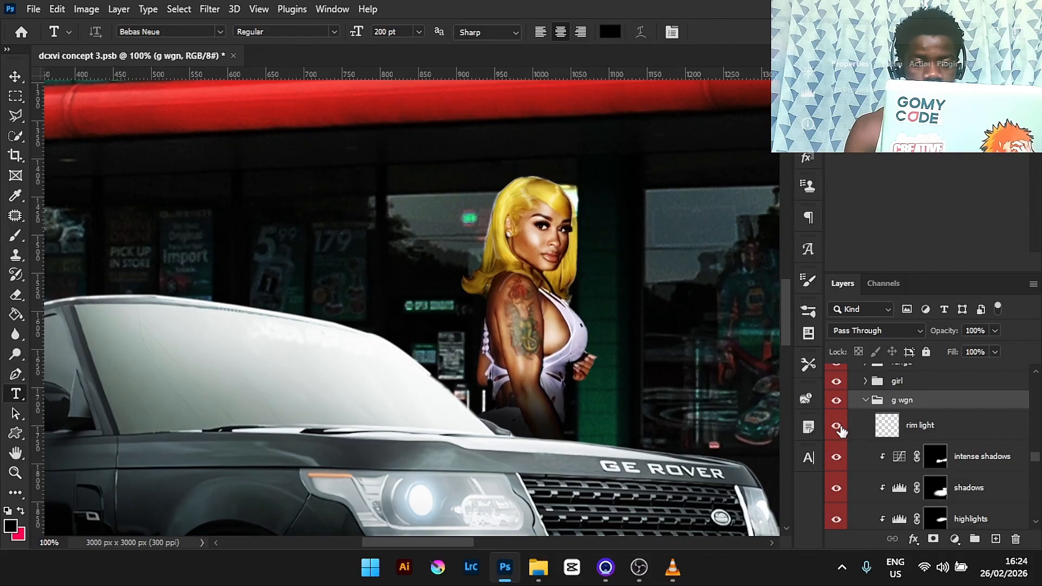
key("ctrl+plus")
key("ctrl+minus")
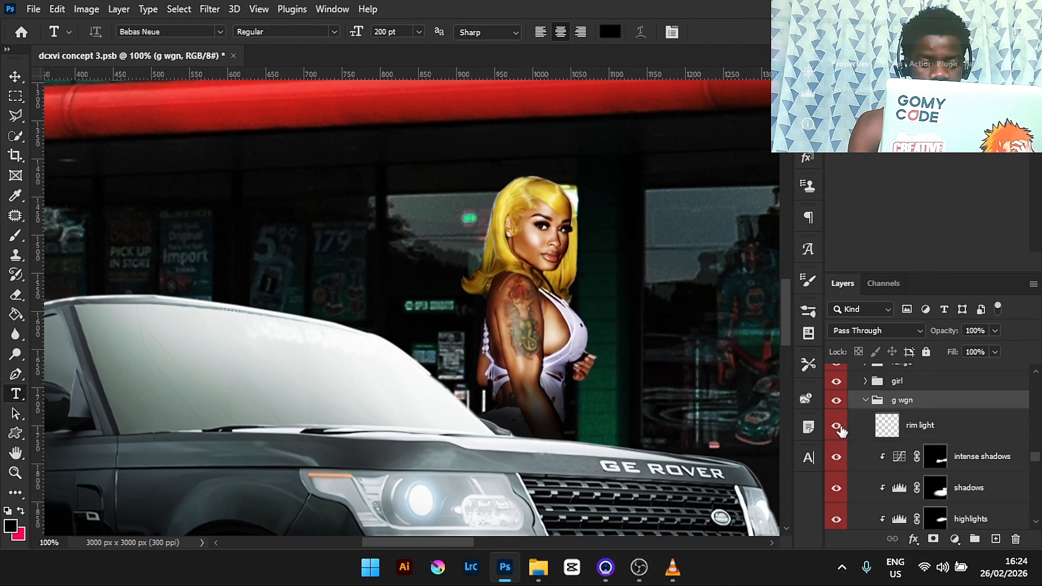
mouse_move(1037, 460)
left_mouse_down()
mouse_move(1037, 470)
mouse_move(1037, 460)
left_mouse_up()
- Collapse the g wgn group, expand the girl group and toggle Layer 26 off and on to compare
left_click(866, 467)
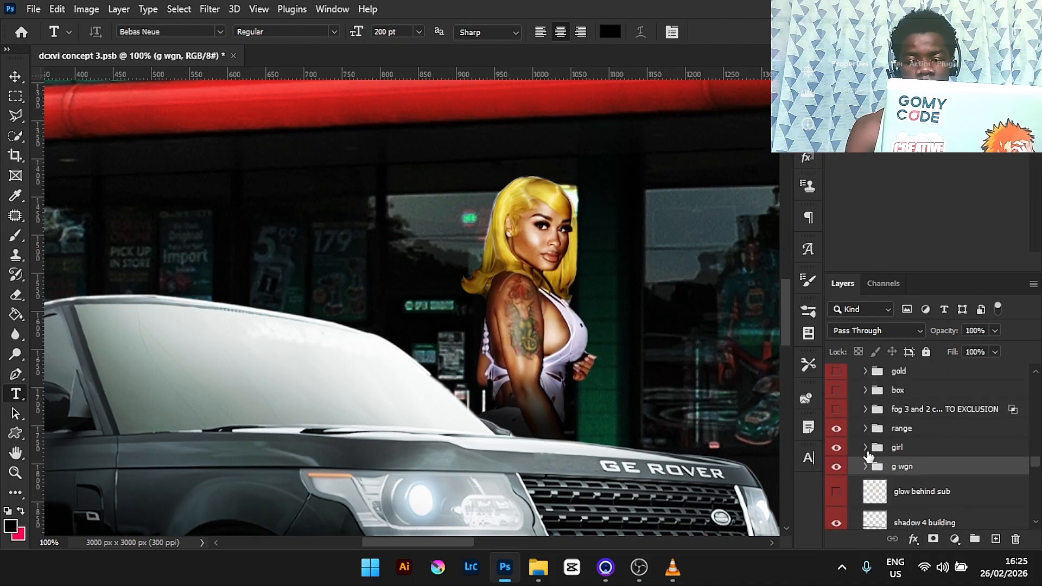
left_click(865, 447)
left_click(837, 474)
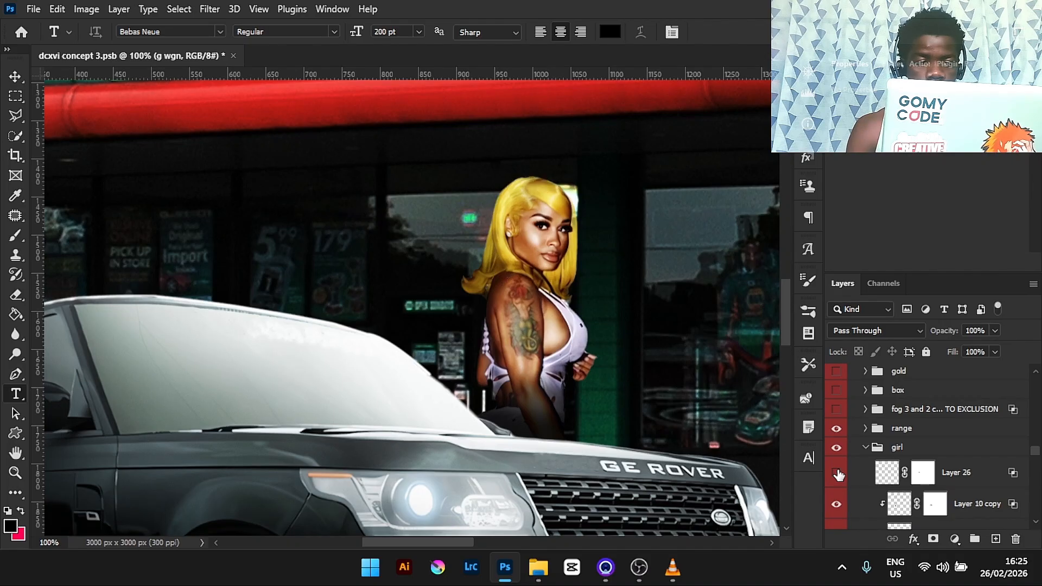
left_click(836, 472)
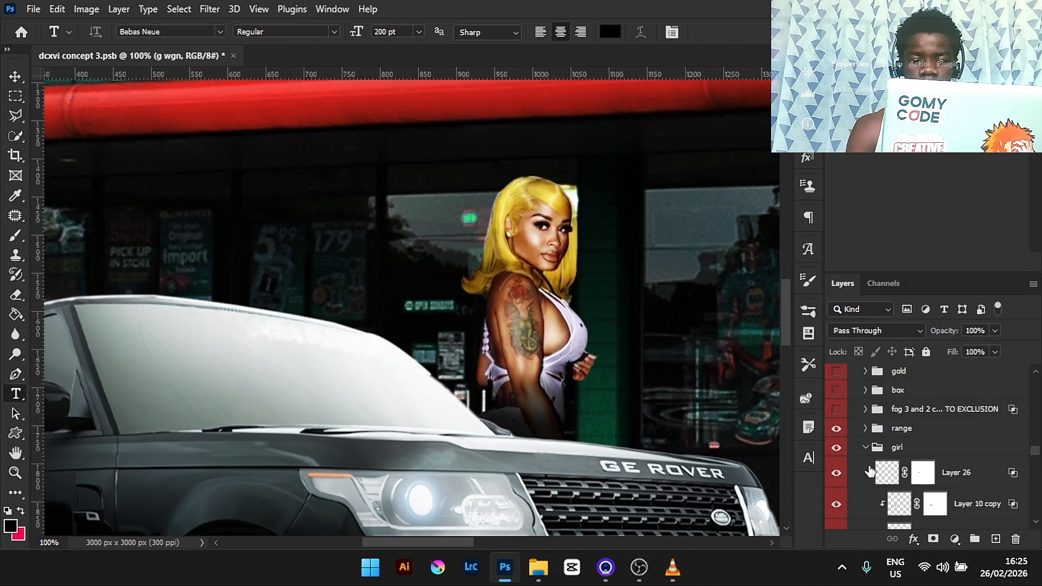
left_click(836, 474)
left_click(836, 473)
- Turn on the girl's Curves 10 adjustment layer and check her shadow for clothes and highlights layers
key("ctrl+0")
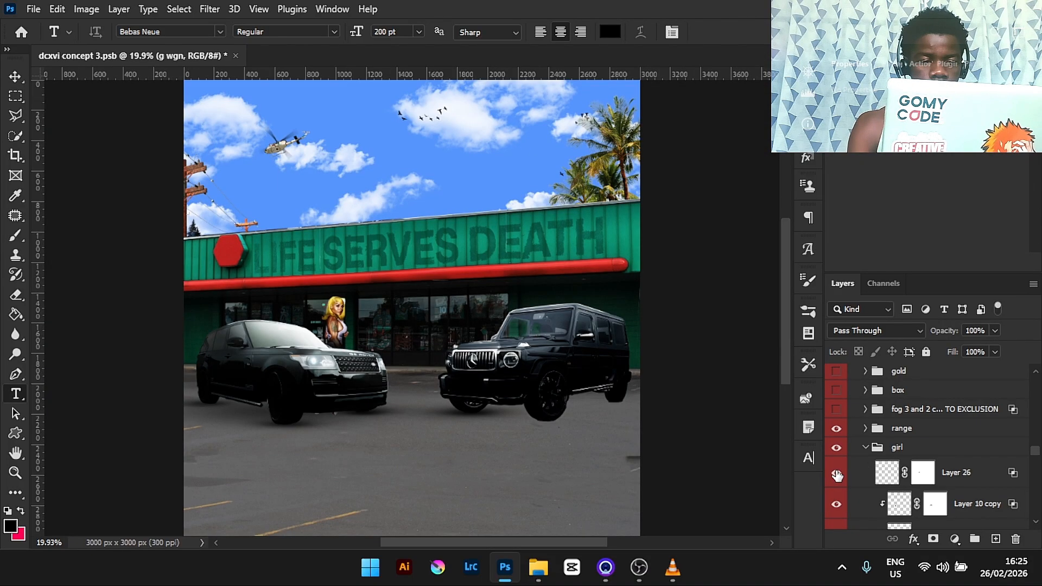
key("ctrl+minus")
key("ctrl+plus")
key("ctrl+plus")
key("ctrl+plus")
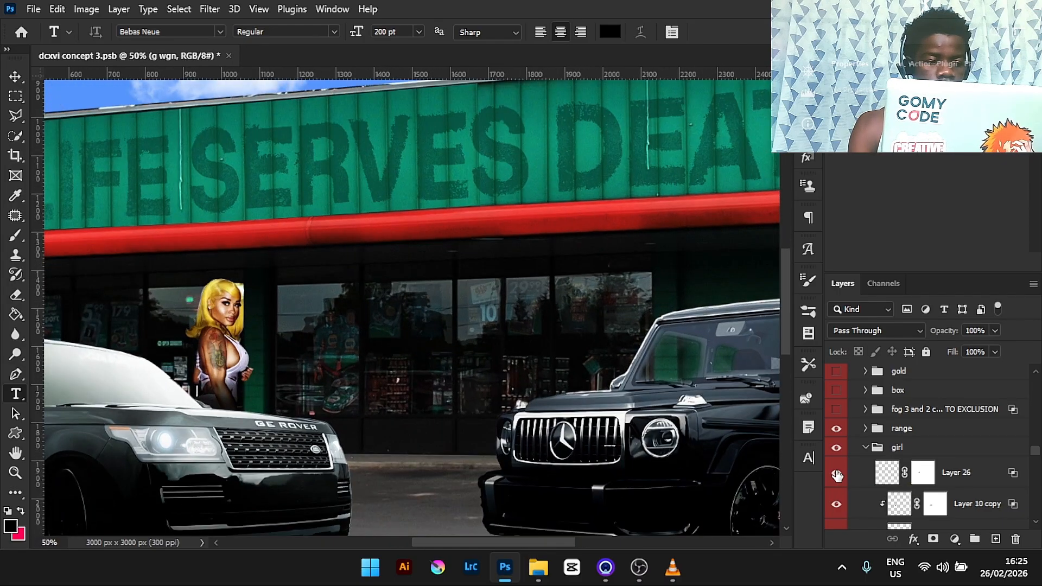
left_click_drag(543, 542, 509, 542)
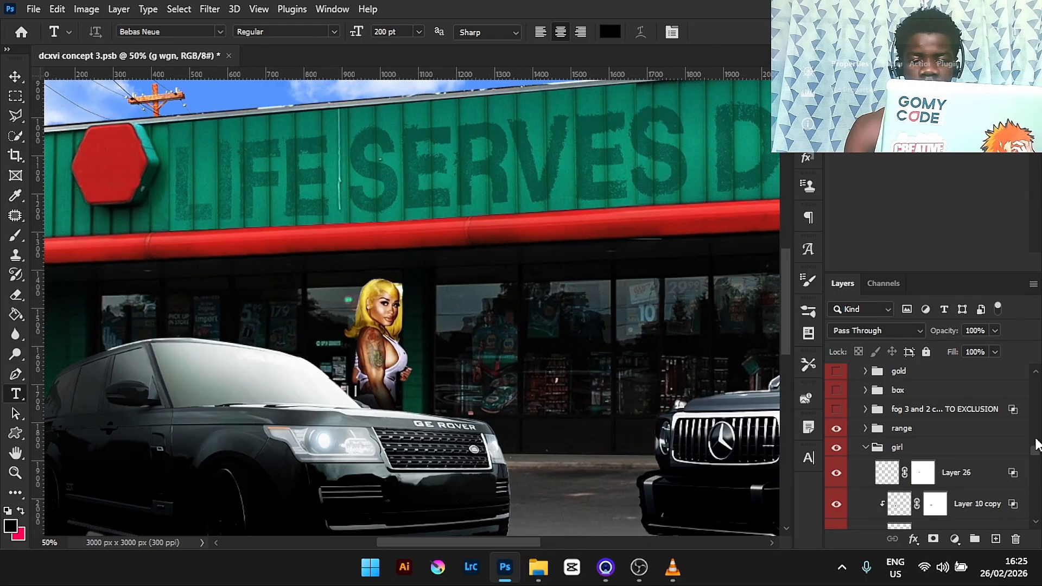
left_click_drag(1037, 455, 1036, 467)
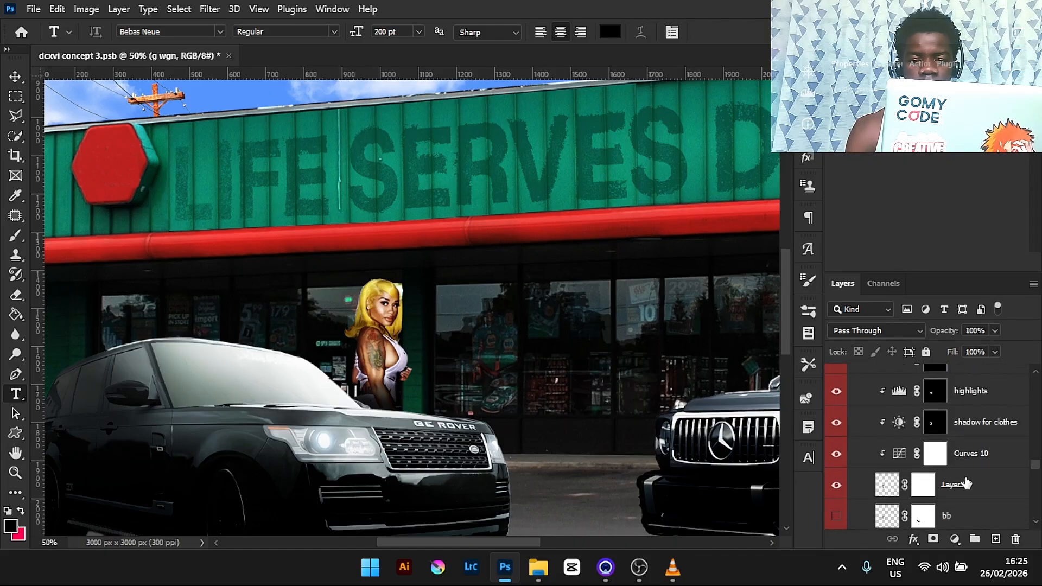
left_click(838, 459)
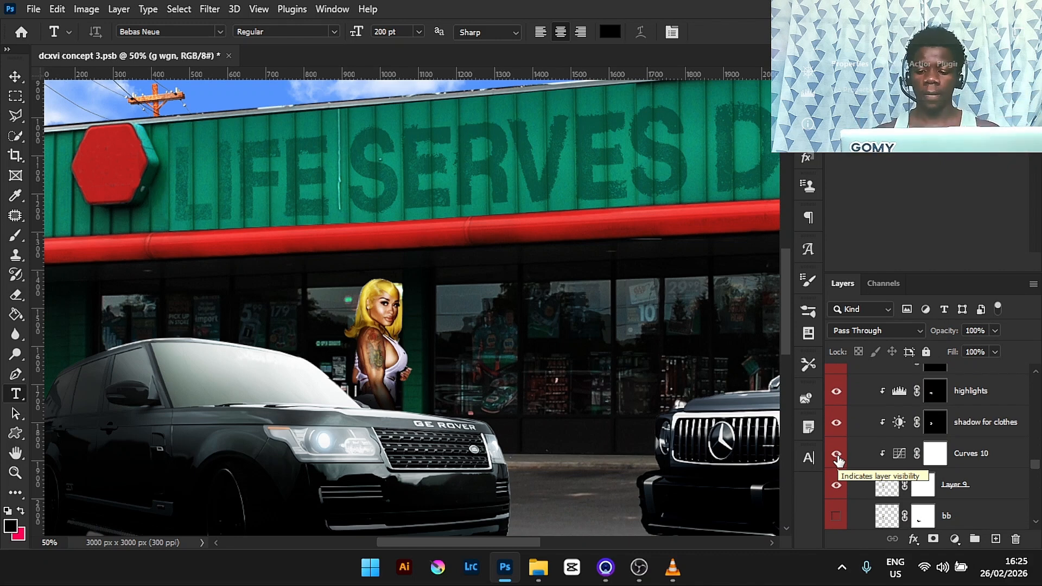
left_click(837, 425)
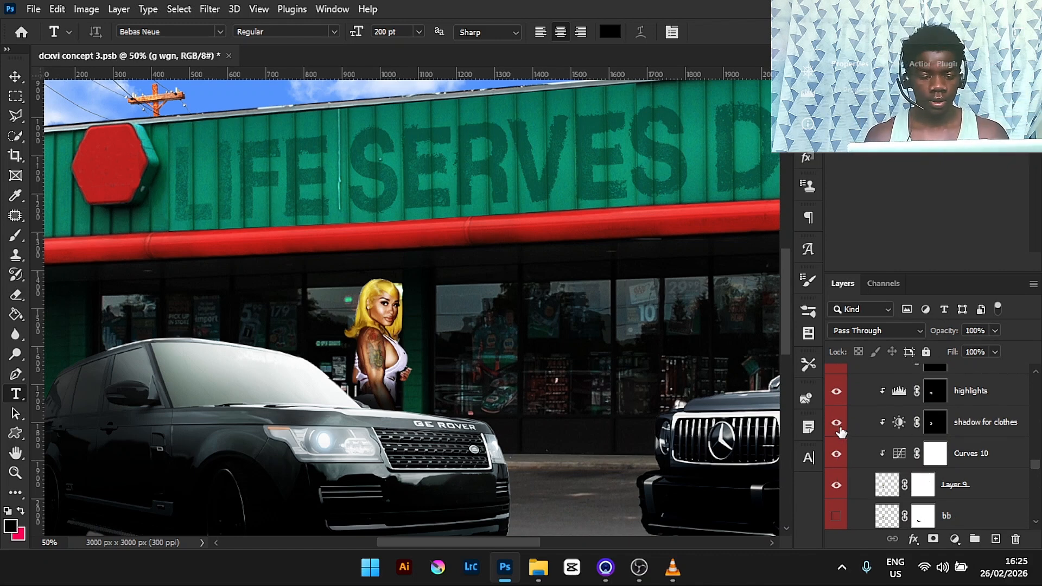
left_click(837, 392)
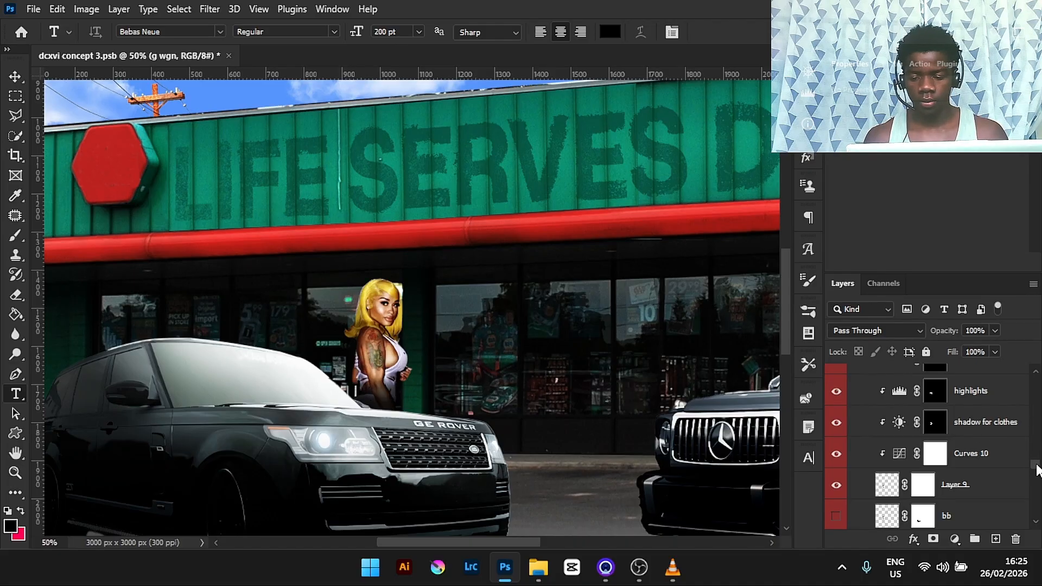
- Inspect the girl's highlights and shadows Levels adjustments and toggle the shadows layer off and on
scroll(1036, 470, "up", 1)
left_click(1007, 418)
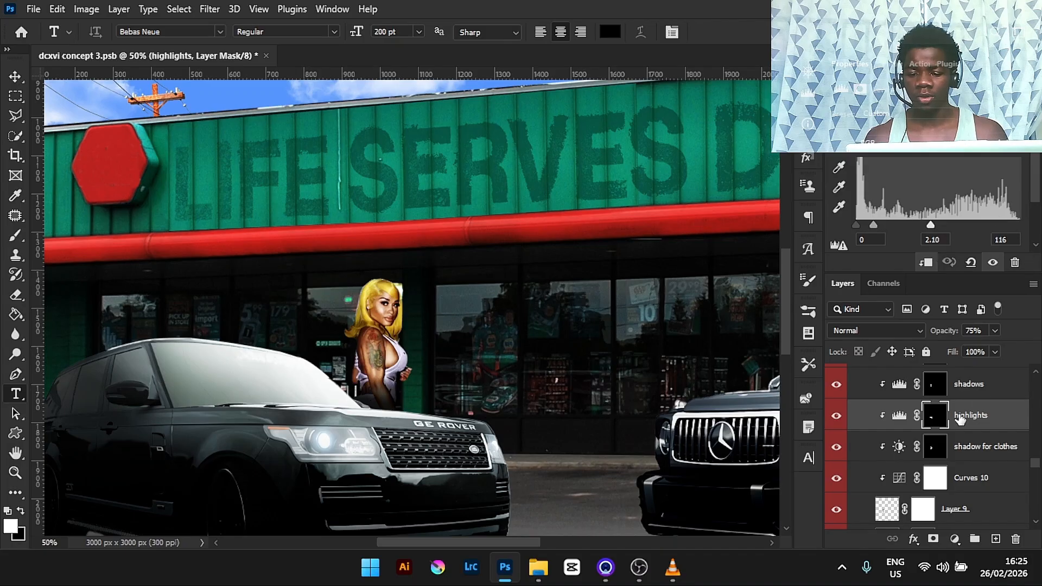
left_click(999, 393)
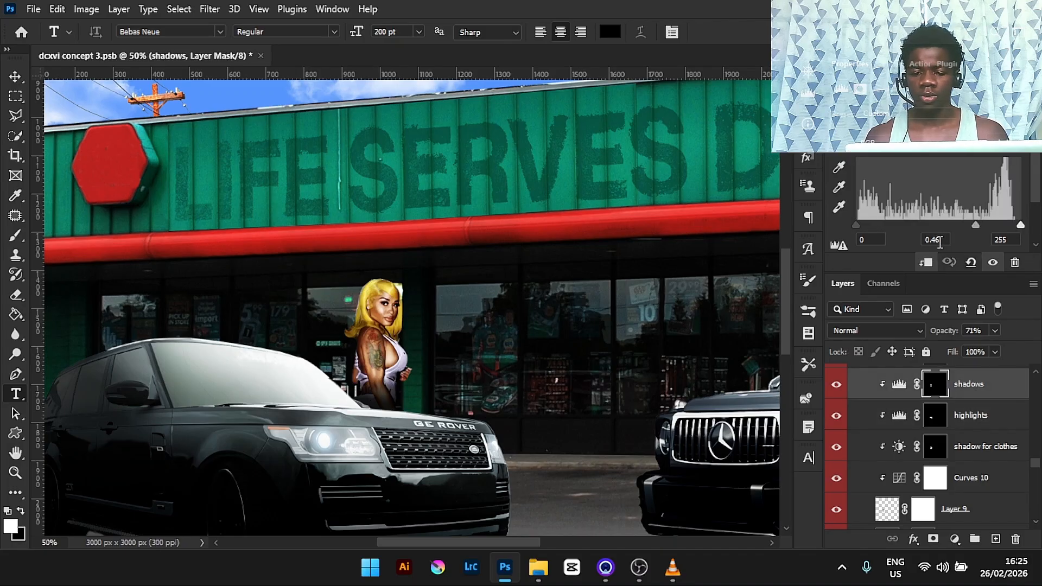
left_click(837, 385)
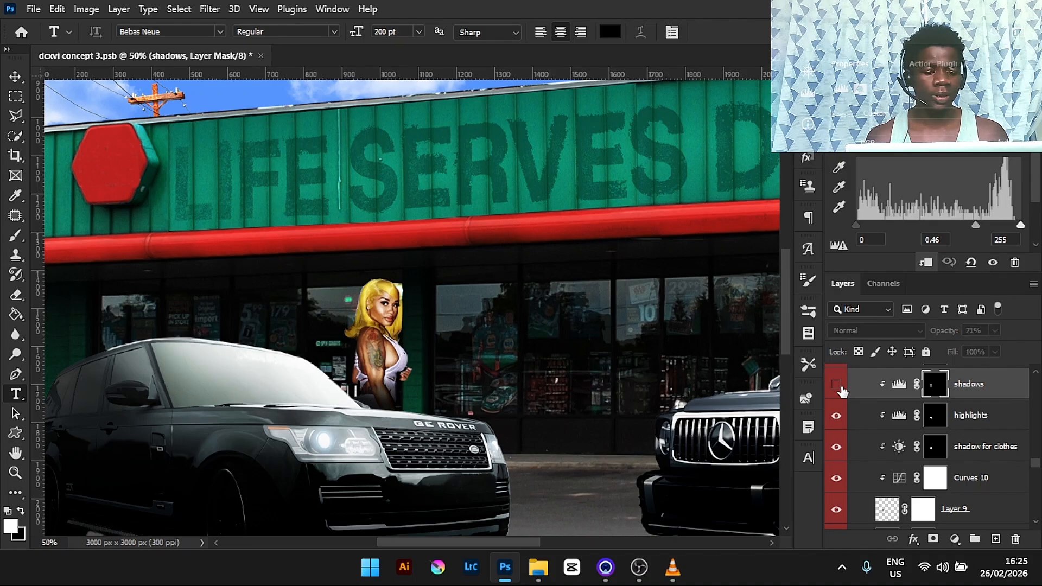
left_click(838, 387)
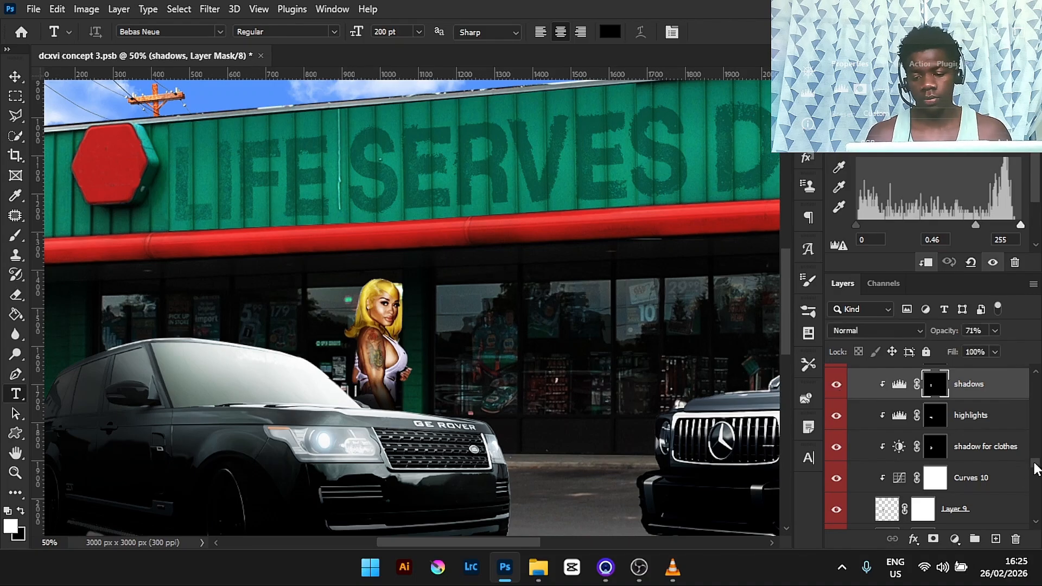
- Make the girl's intense shadow layer visible and select its mask
scroll(1037, 462, "up", 3)
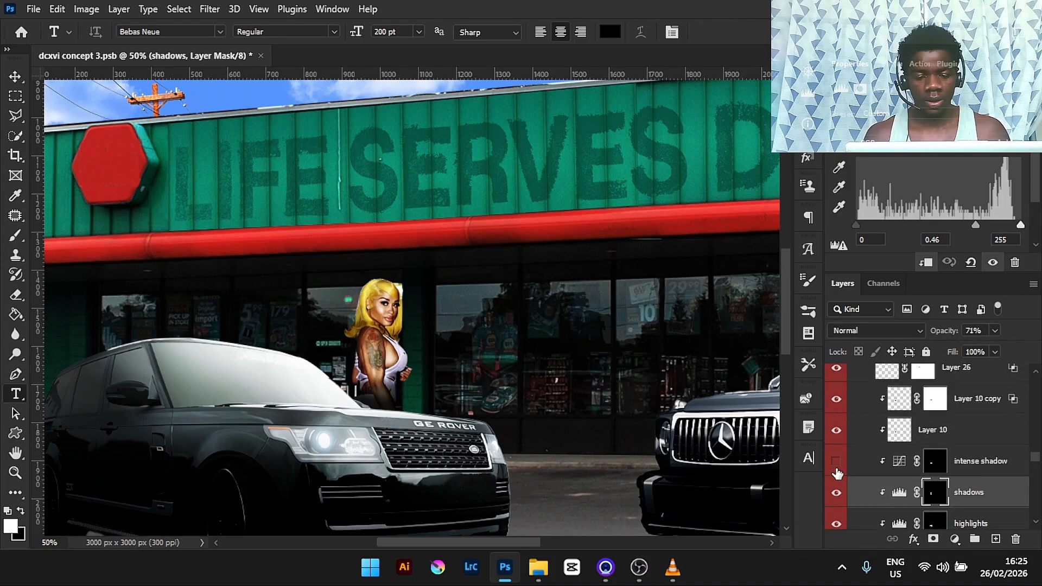
left_click(836, 463)
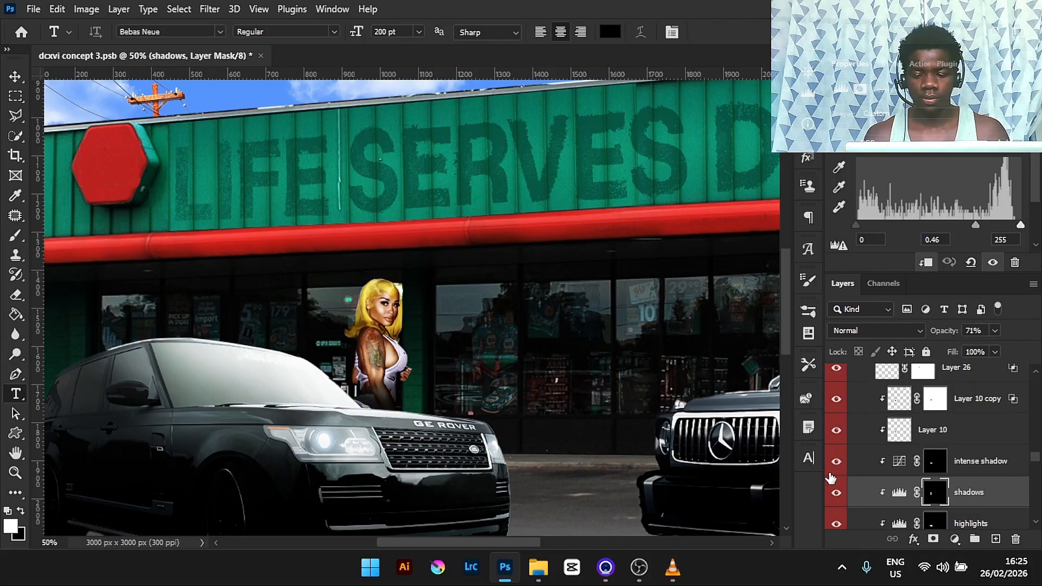
left_click(1009, 462)
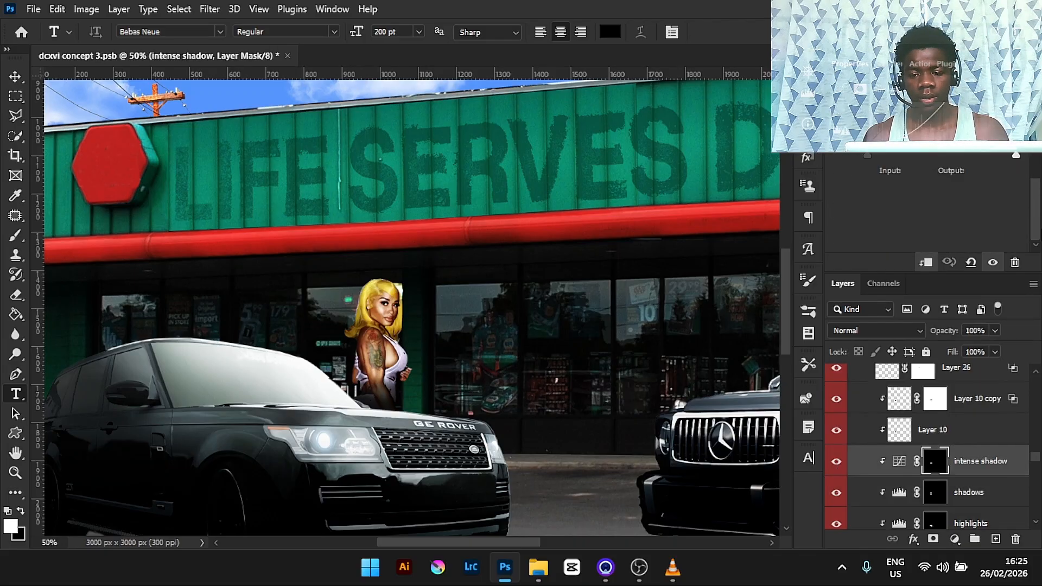
- Make Layer 10 in the girl group visible and select it
left_click(837, 433)
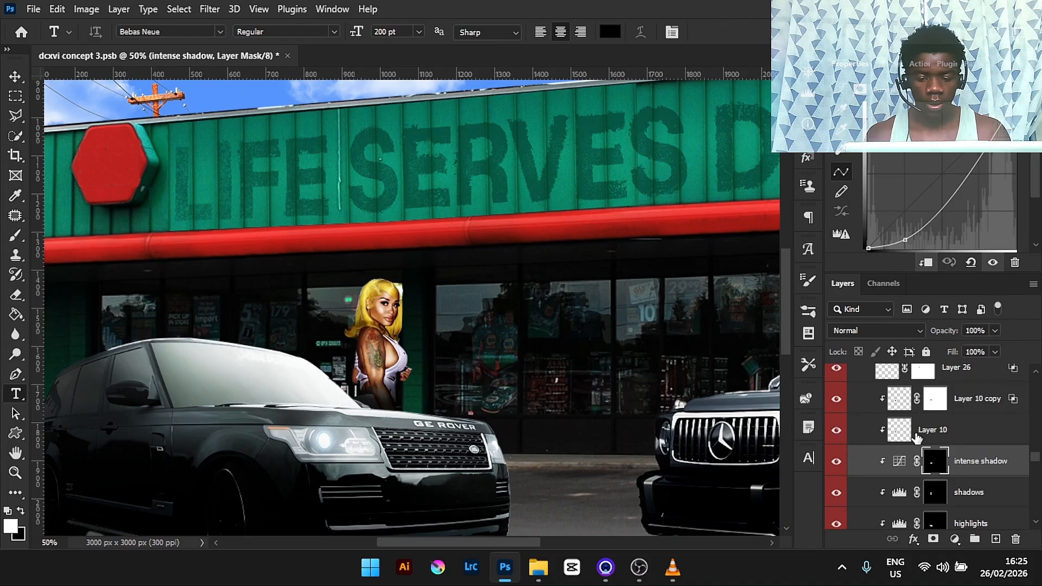
left_click(943, 433)
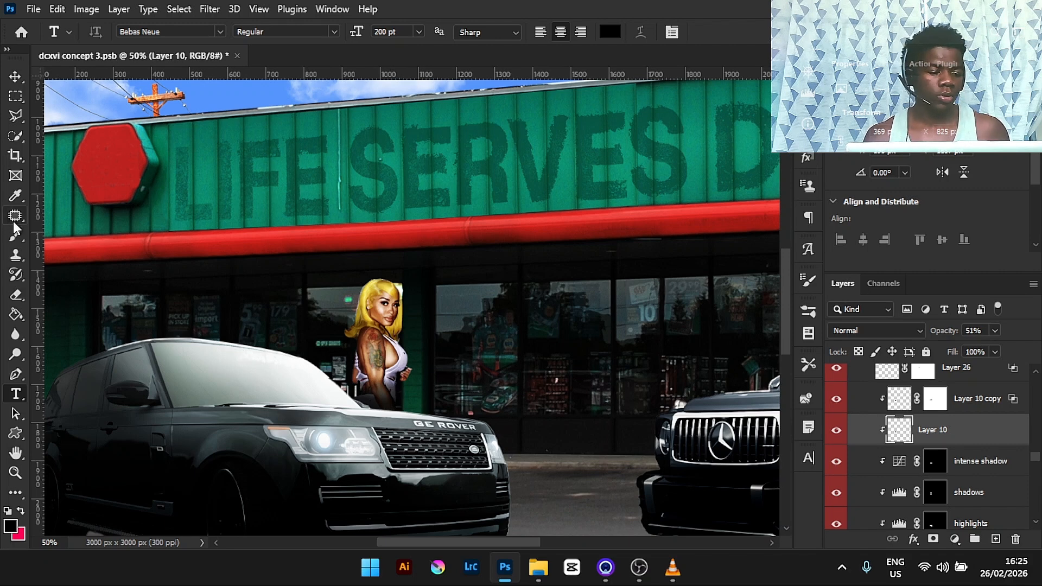
- Try painting a soft round brush stroke at size 150 across the girl's body on Layer 10, and undo it
left_click(19, 235)
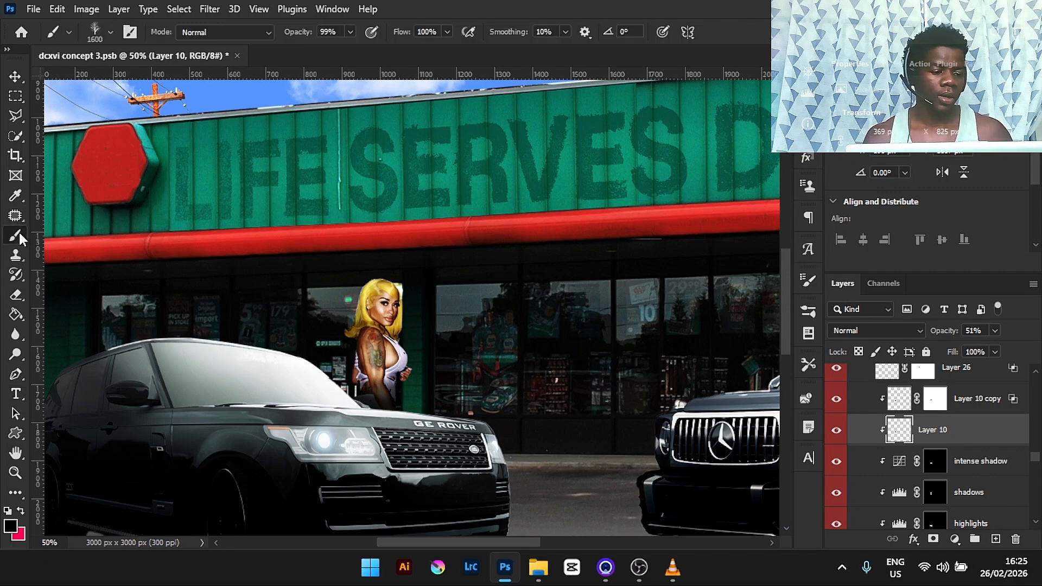
left_click(111, 32)
left_click(32, 173)
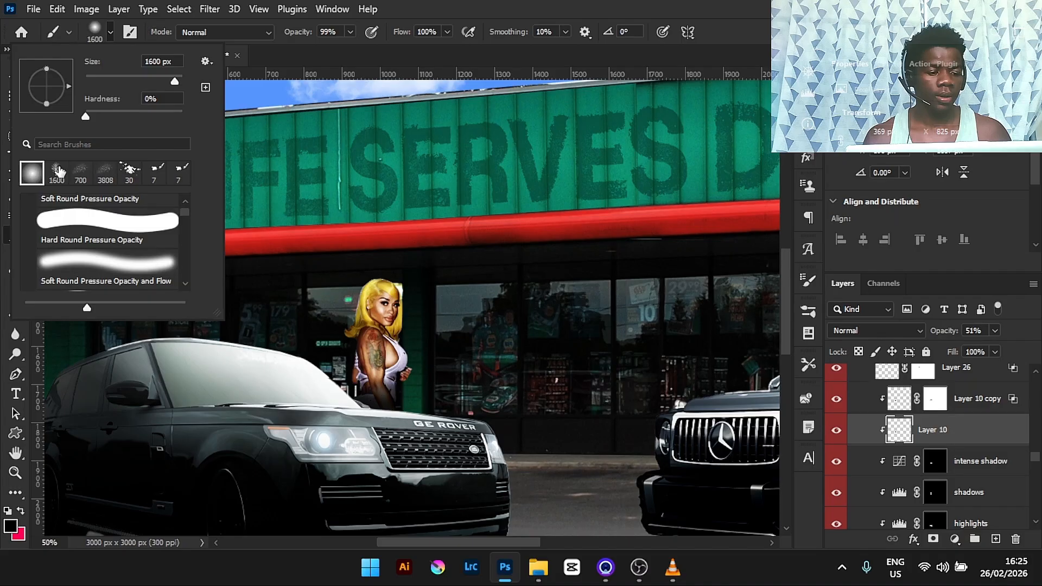
left_click(493, 4)
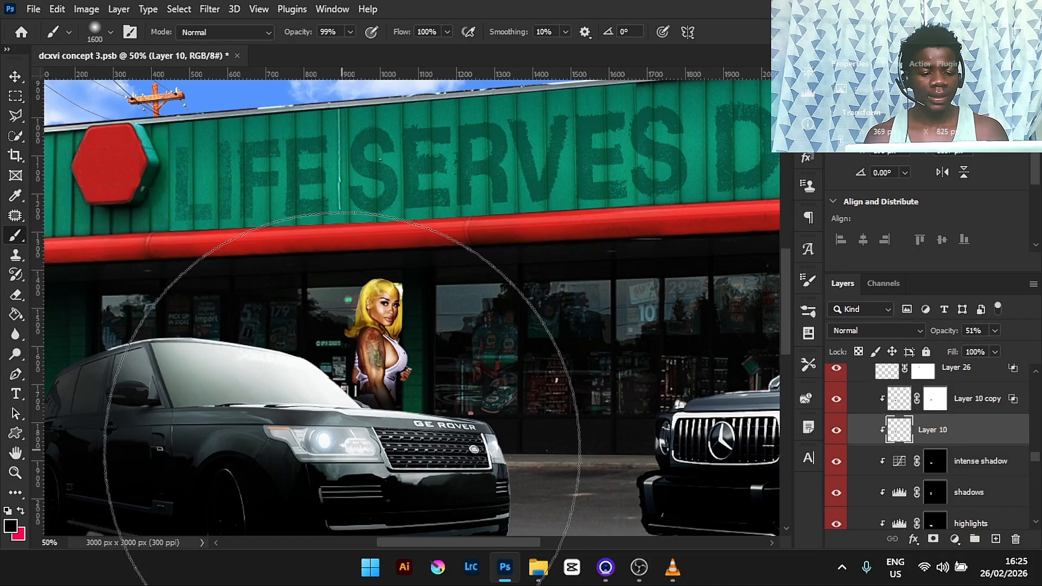
key("bracketleft")
key("bracketleft")
key("bracketleft")
key("bracketleft")
key("bracketleft")
key("bracketleft")
key("bracketleft")
key("bracketleft")
key("bracketleft")
key("bracketleft")
key("bracketleft")
key("bracketleft")
key("bracketleft")
key("bracketleft")
key("bracketleft")
key("bracketleft")
key("bracketleft")
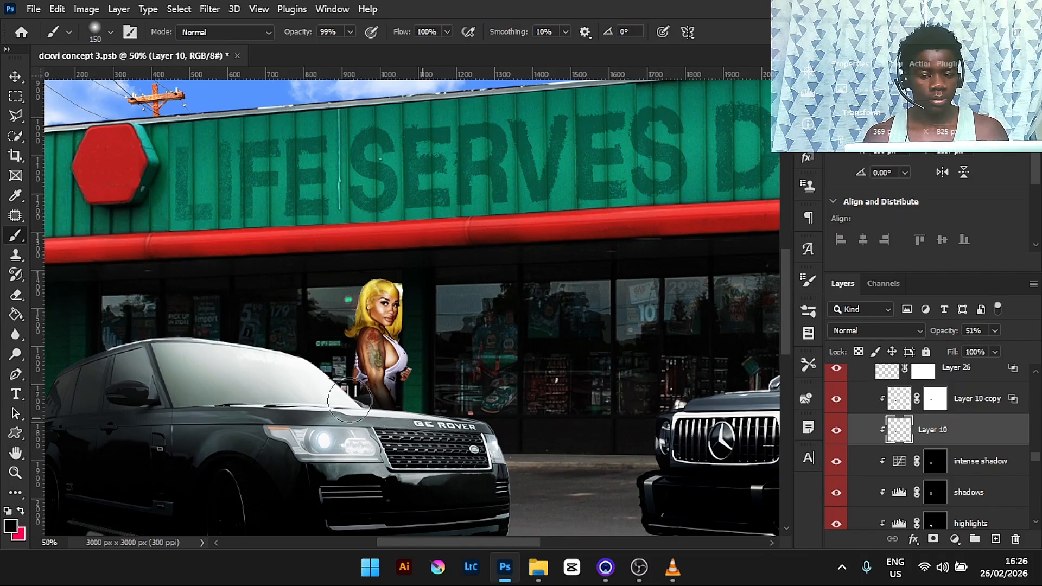
left_click_drag(351, 375, 399, 373)
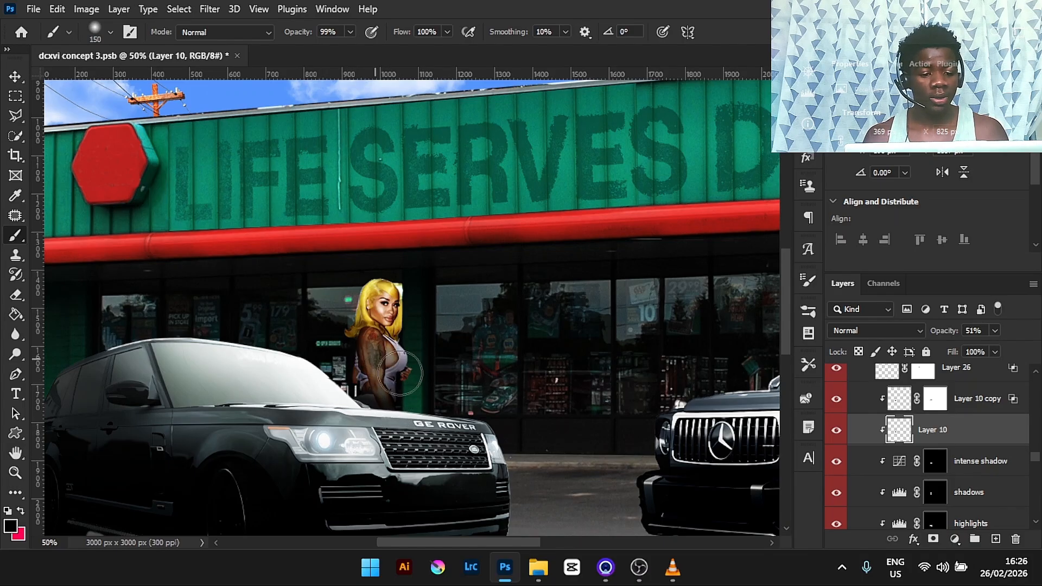
key("ctrl+z")
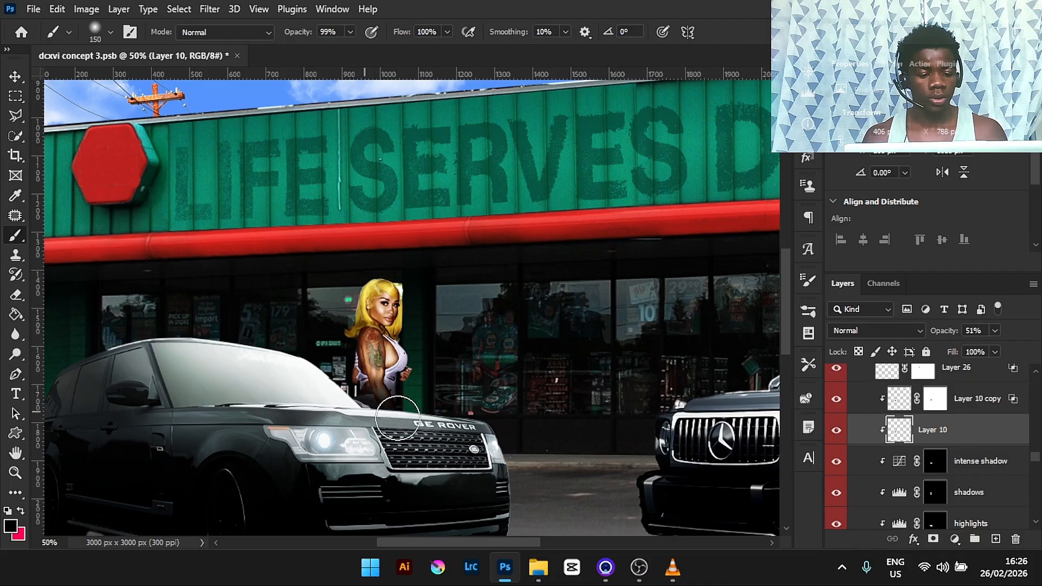
- Toggle Layer 10 copy off and on, select it, and open then close its Layer Style blending options
left_click(836, 400)
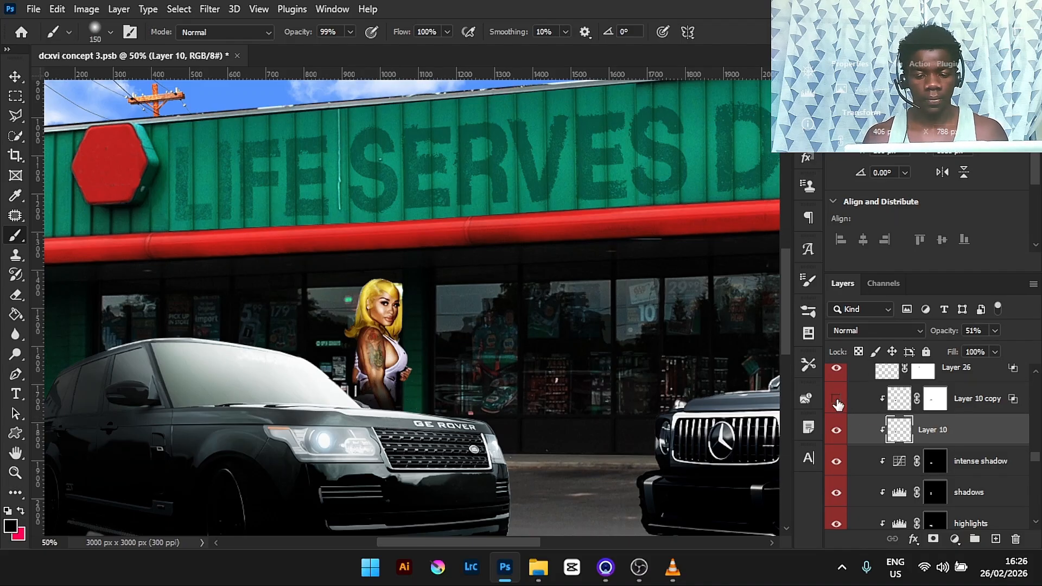
left_click(836, 400)
left_click(980, 413)
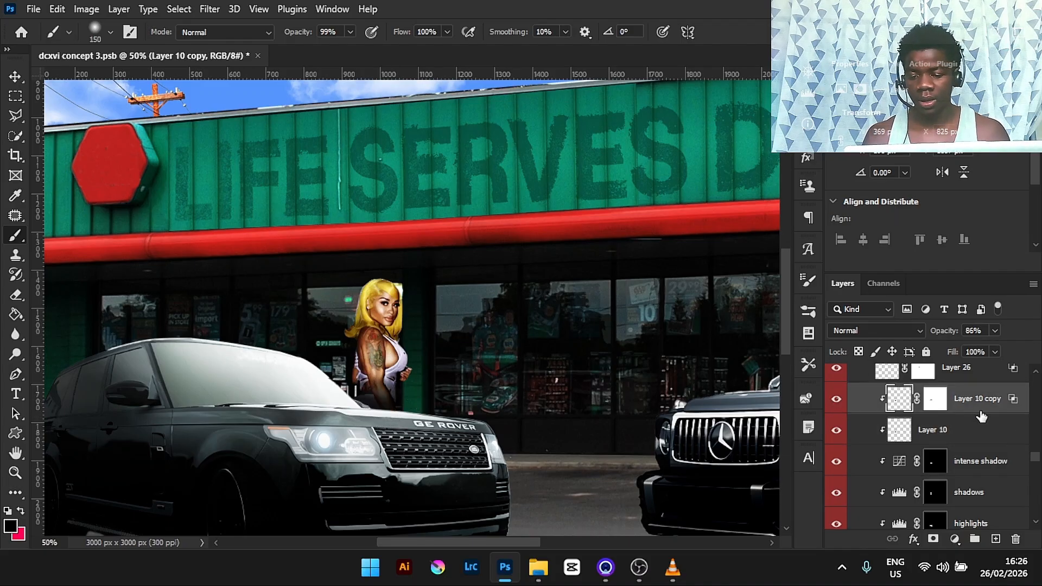
left_click(1037, 462)
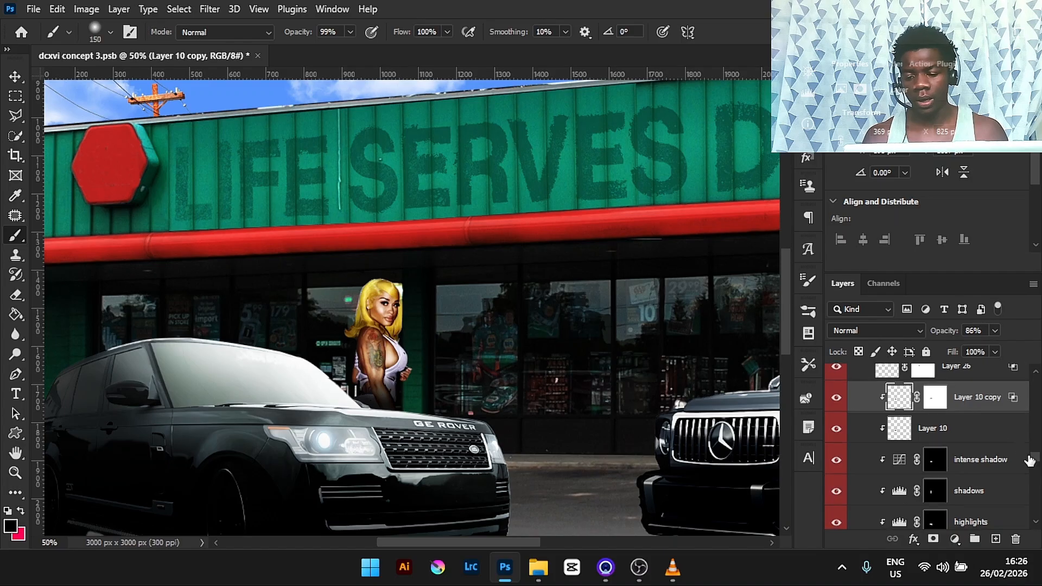
double_click(1004, 411)
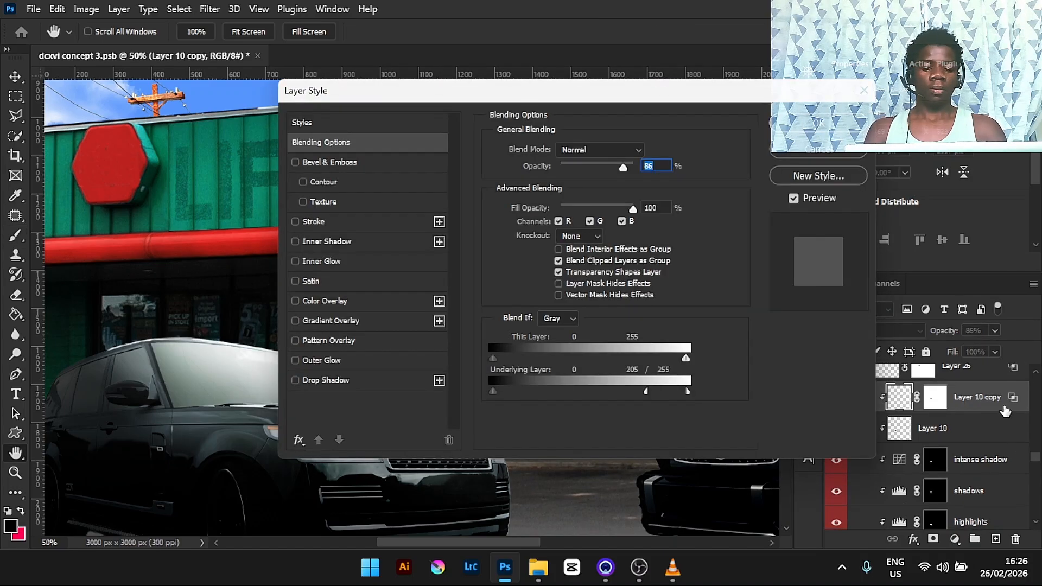
left_click(867, 91)
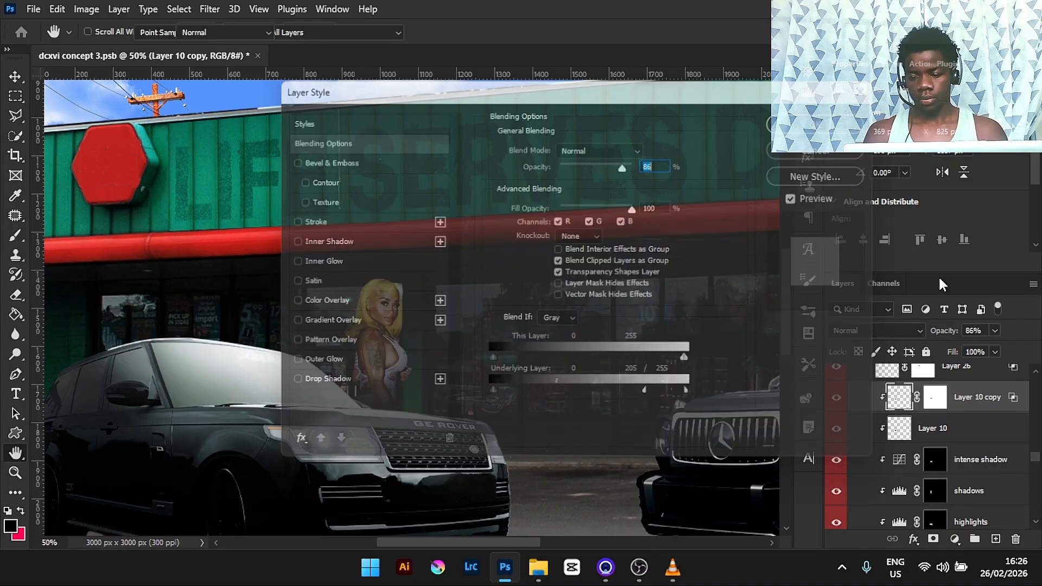
- Select Layer 26 and toggle its visibility off and on to compare the girl
left_click(995, 376)
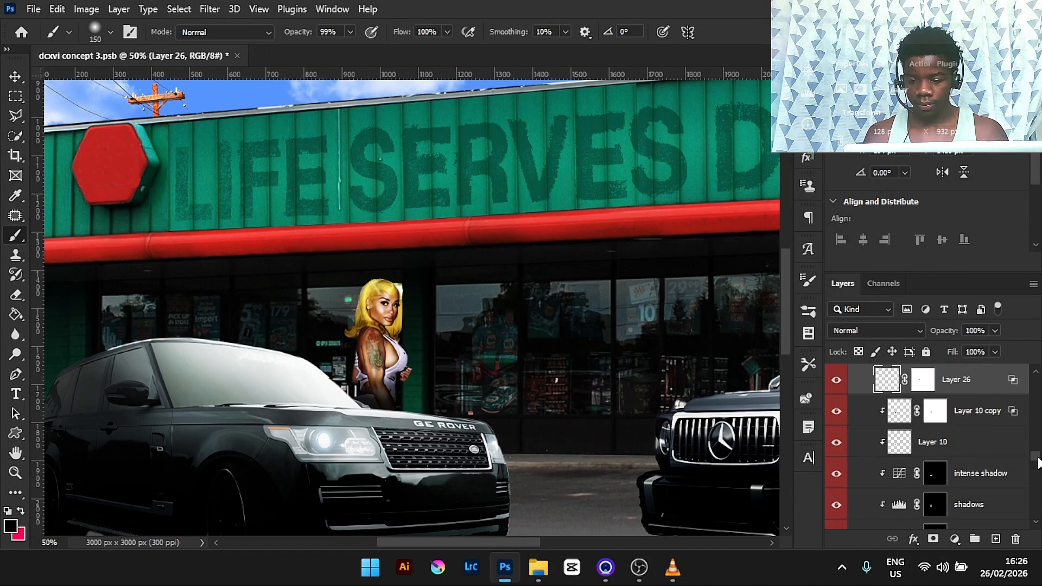
scroll(1037, 463, "up", 2)
left_click(836, 447)
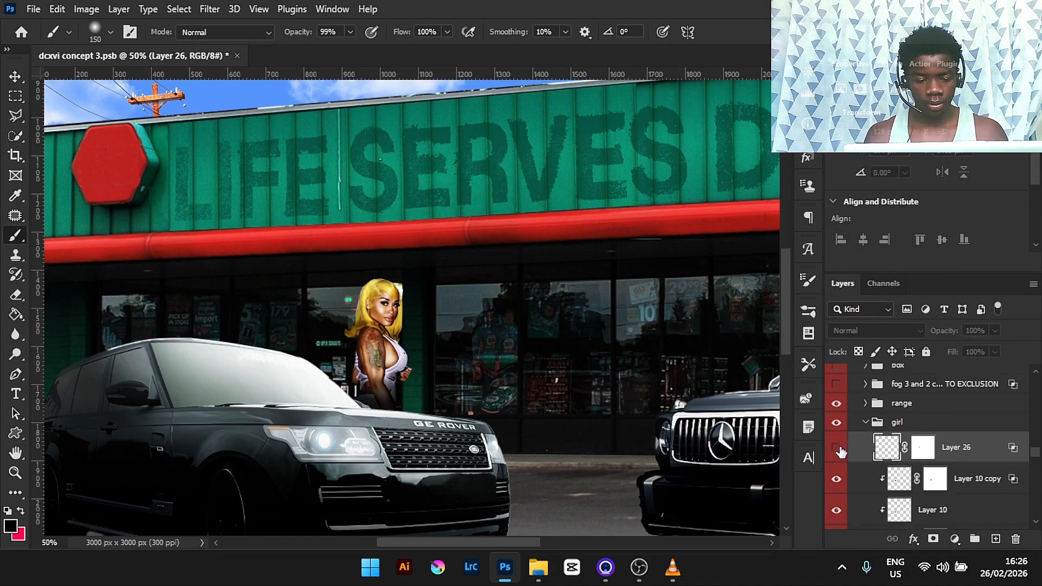
left_click(836, 447)
left_click(836, 447)
left_click(836, 447)
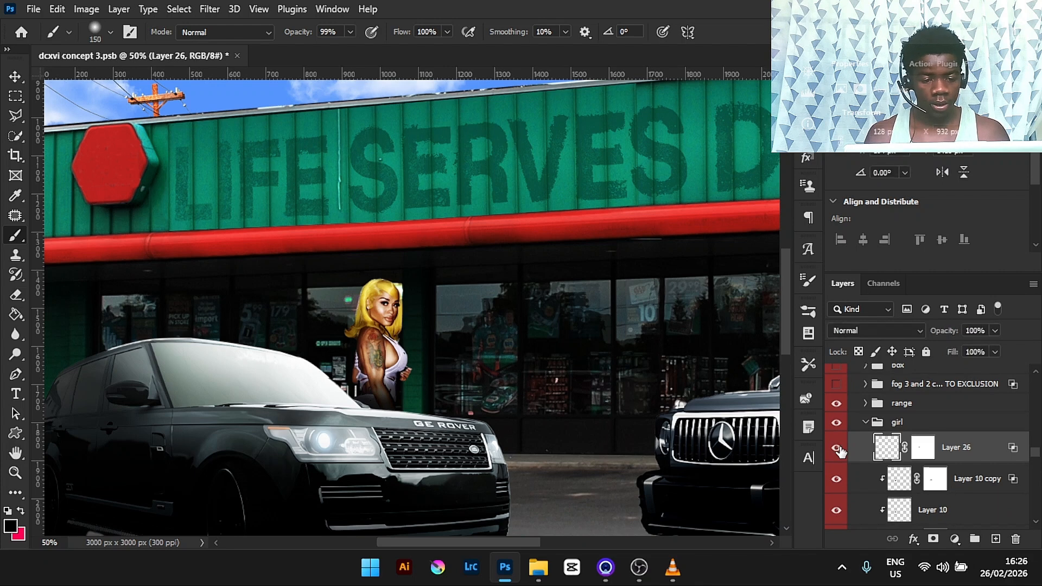
- Collapse the girl group and turn on and select the fog 3 and 2 copy group
left_click(875, 423)
left_click(866, 422)
key("ctrl+minus")
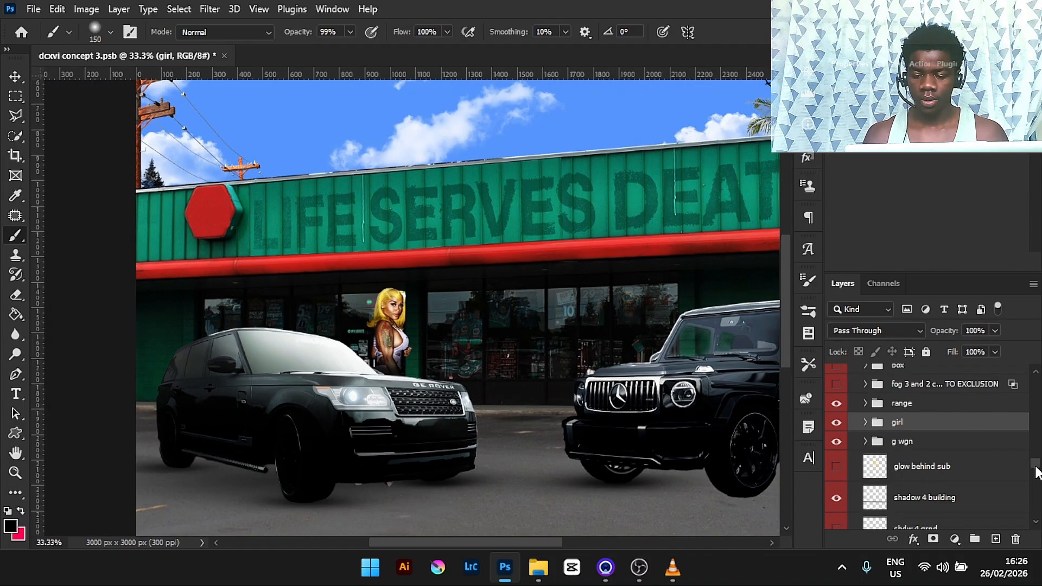
left_click_drag(1035, 466, 1035, 463)
key("ctrl+minus")
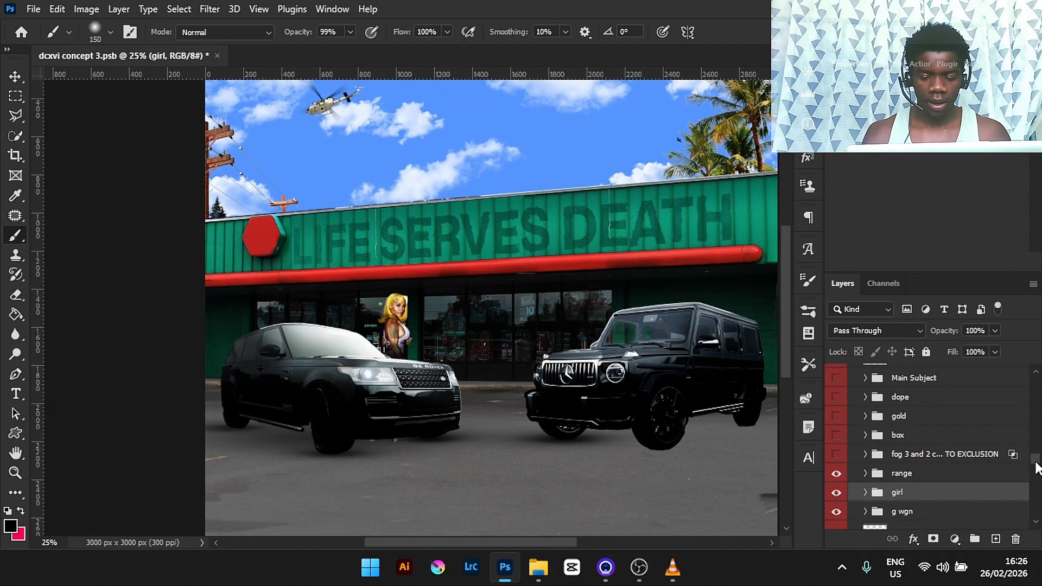
left_click(836, 456)
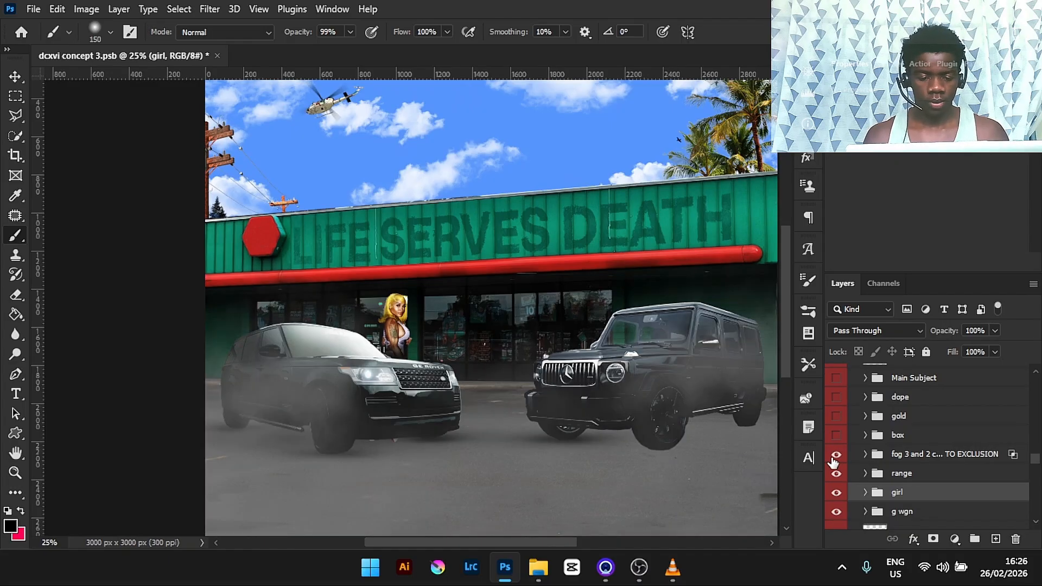
key("ctrl+minus")
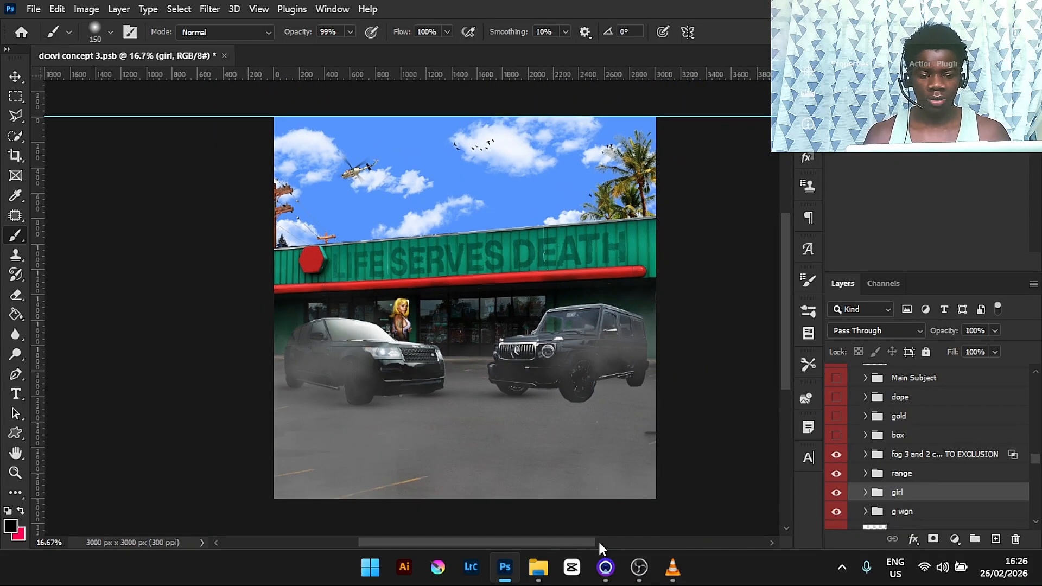
left_click(948, 458)
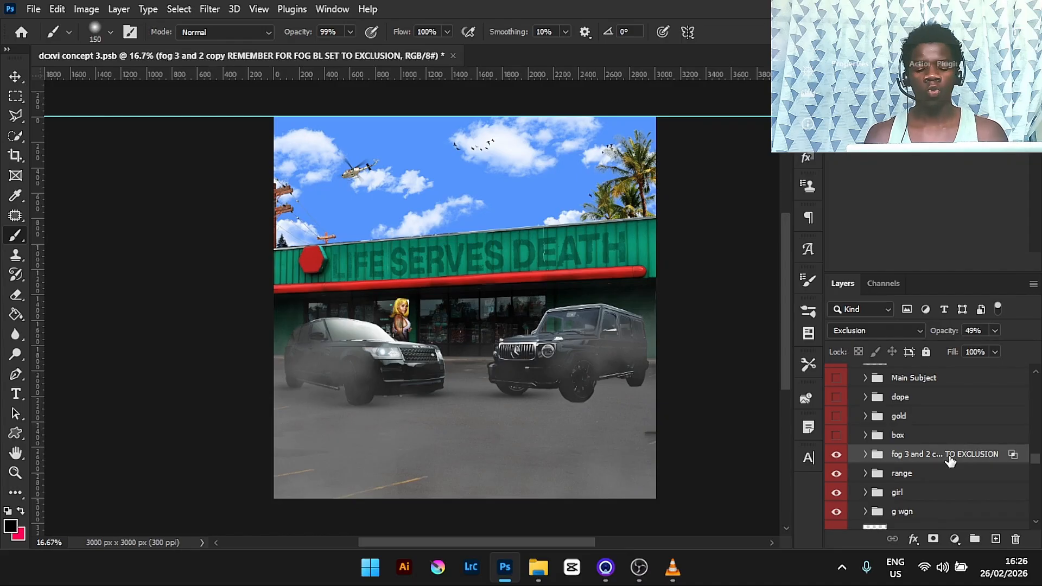
- Turn on and expand the box group, then inspect its Curves 6, highlights and shadows adjustments
left_click(836, 435)
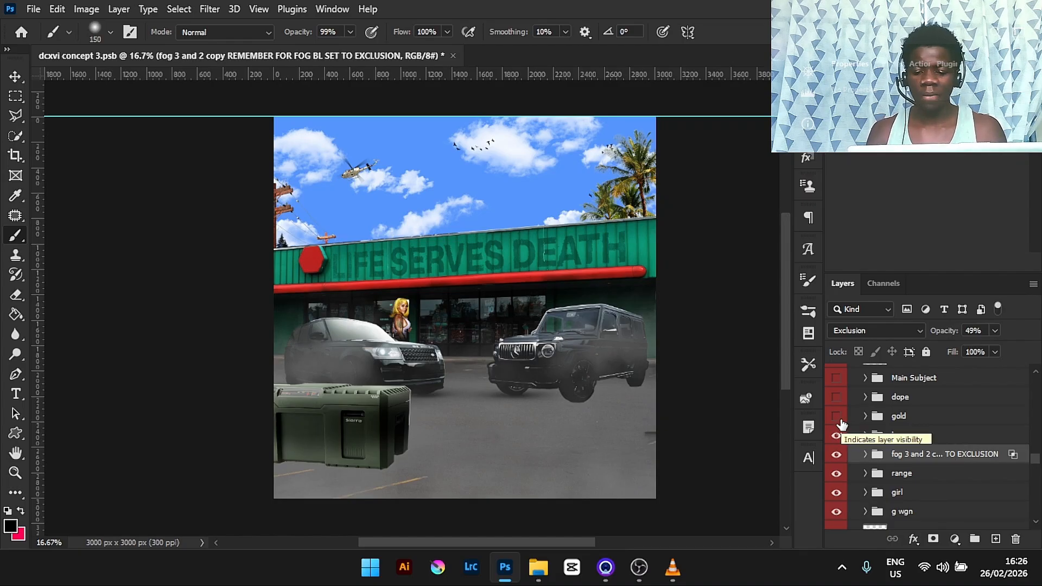
left_click(865, 434)
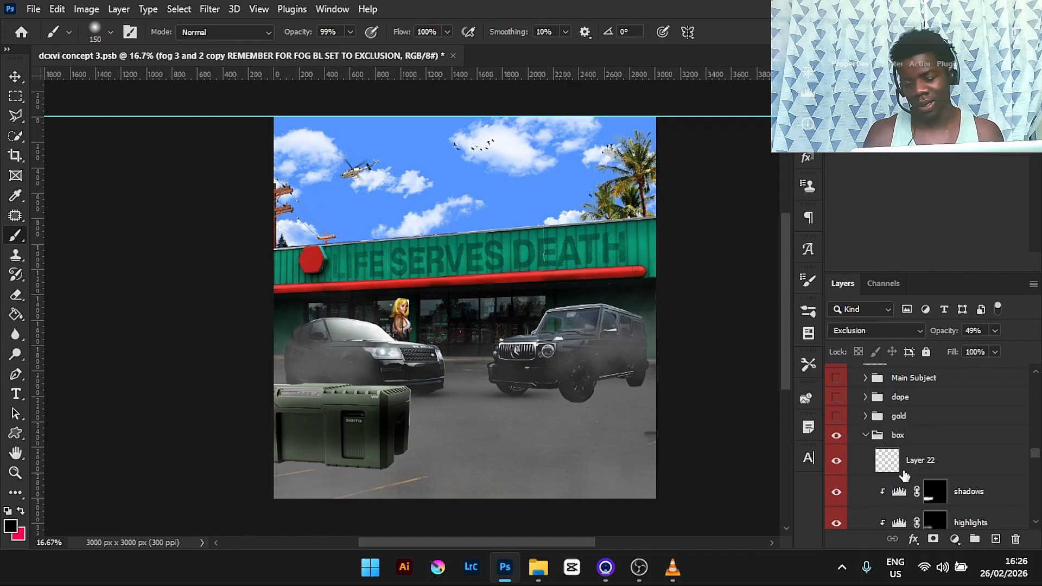
left_click_drag(1037, 455, 1037, 460)
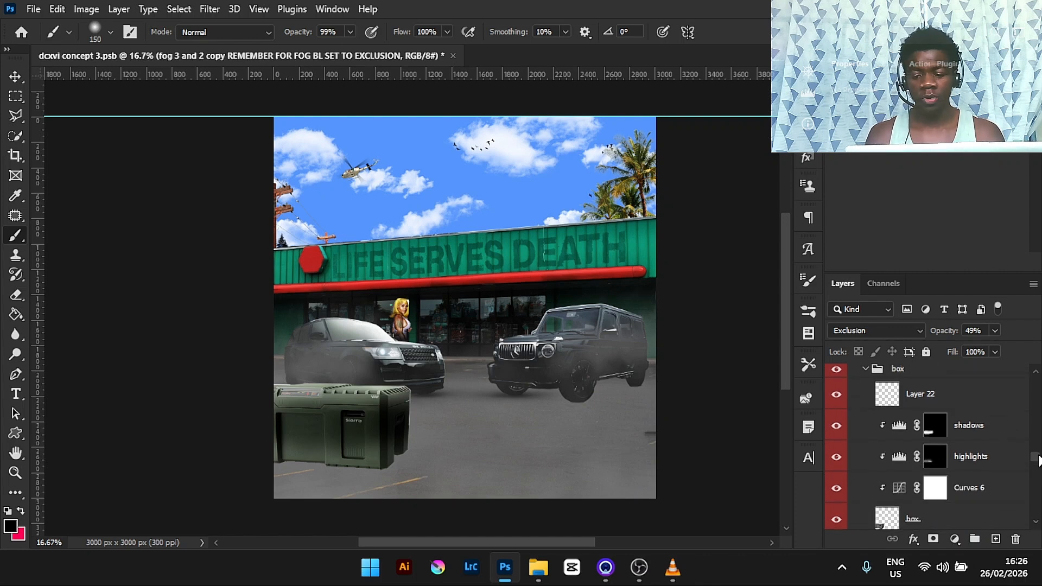
left_click(1017, 489)
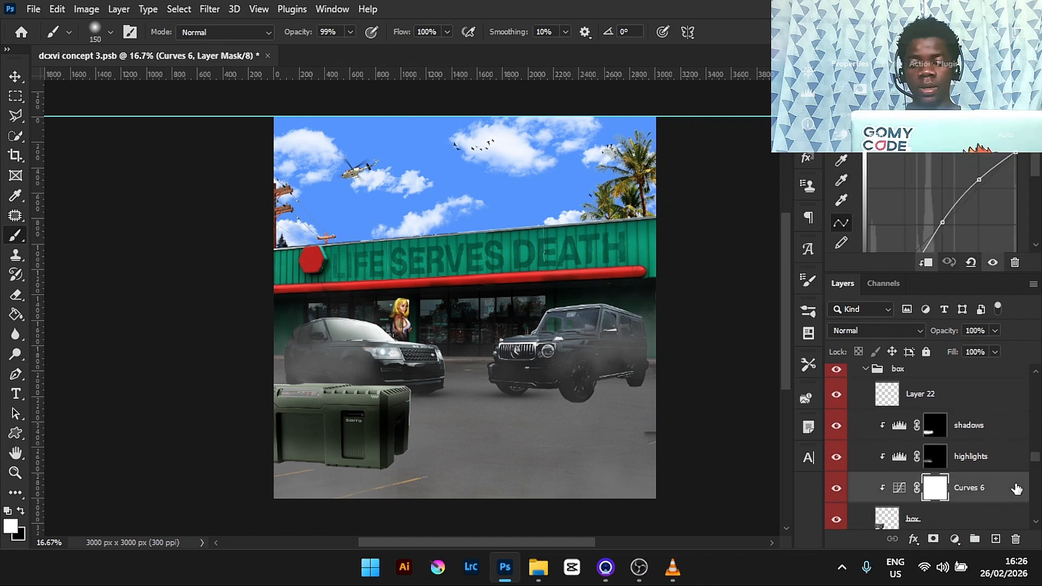
left_click(837, 492)
left_click(838, 491)
left_click(993, 466)
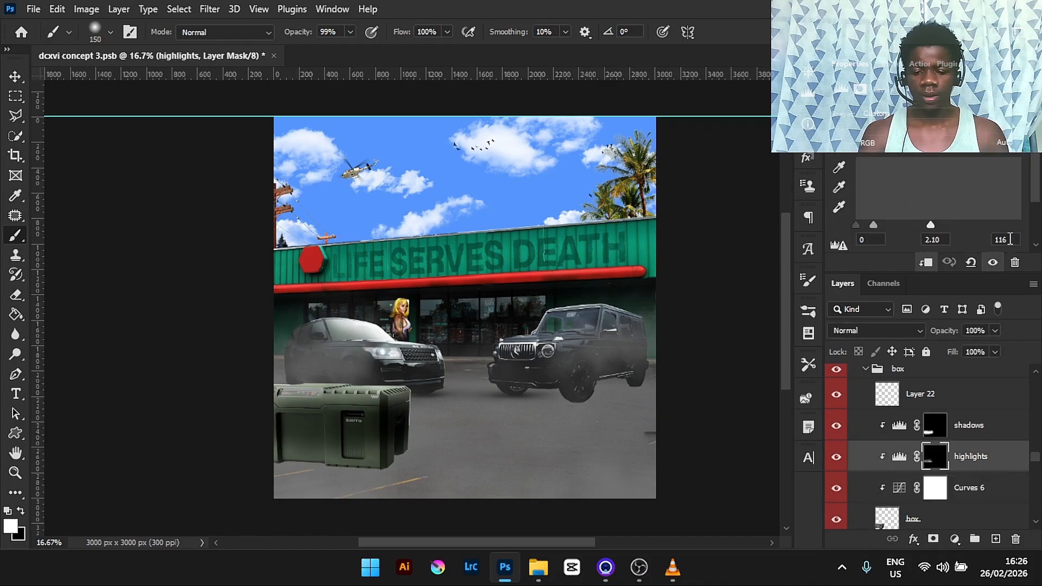
left_click(1000, 436)
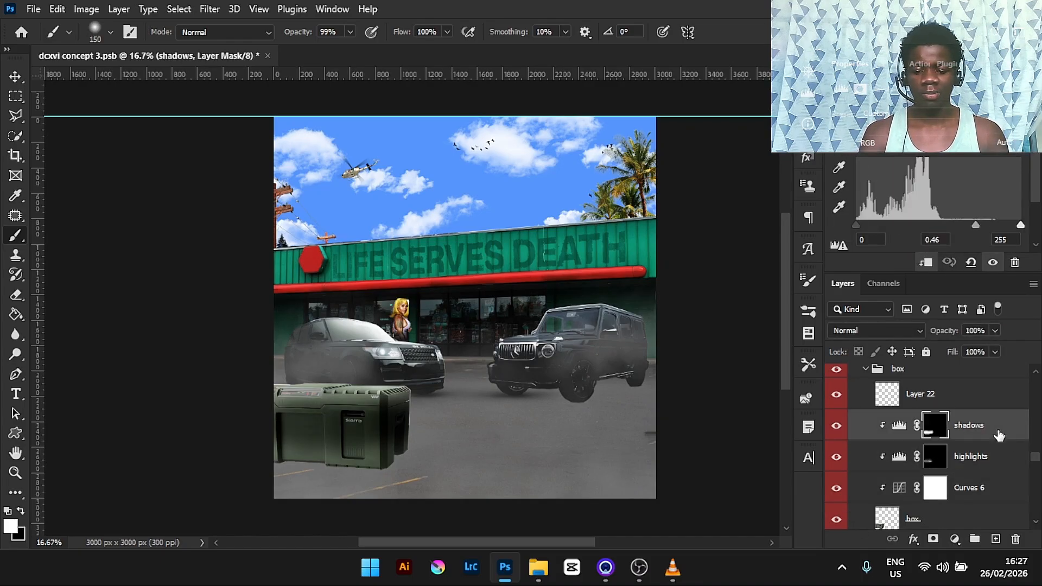
- Collapse the box group, then turn on the gold group, expand it and select Curves 7
scroll(1038, 461, "up", 3)
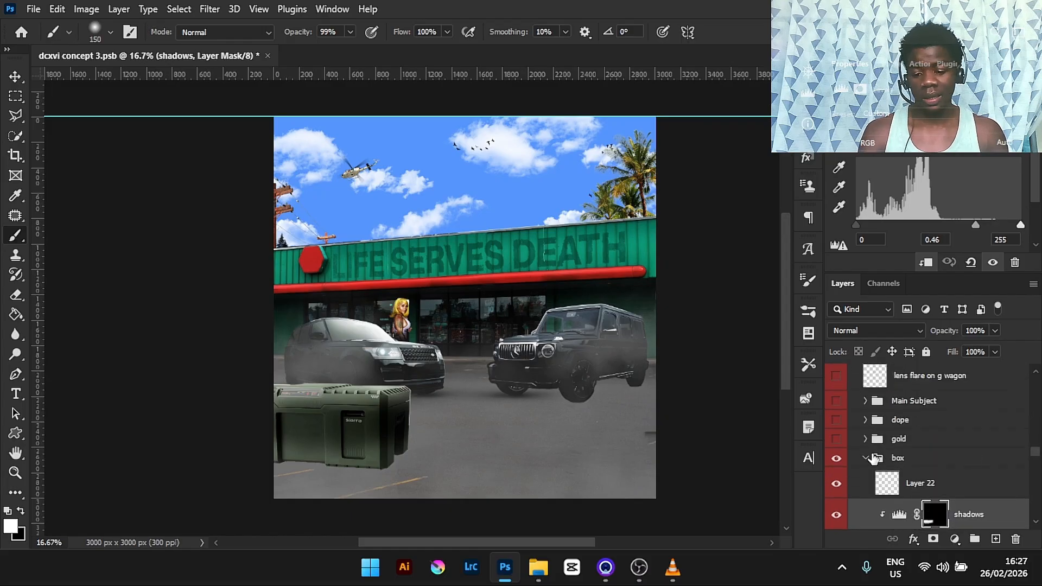
left_click(865, 457)
left_click(836, 440)
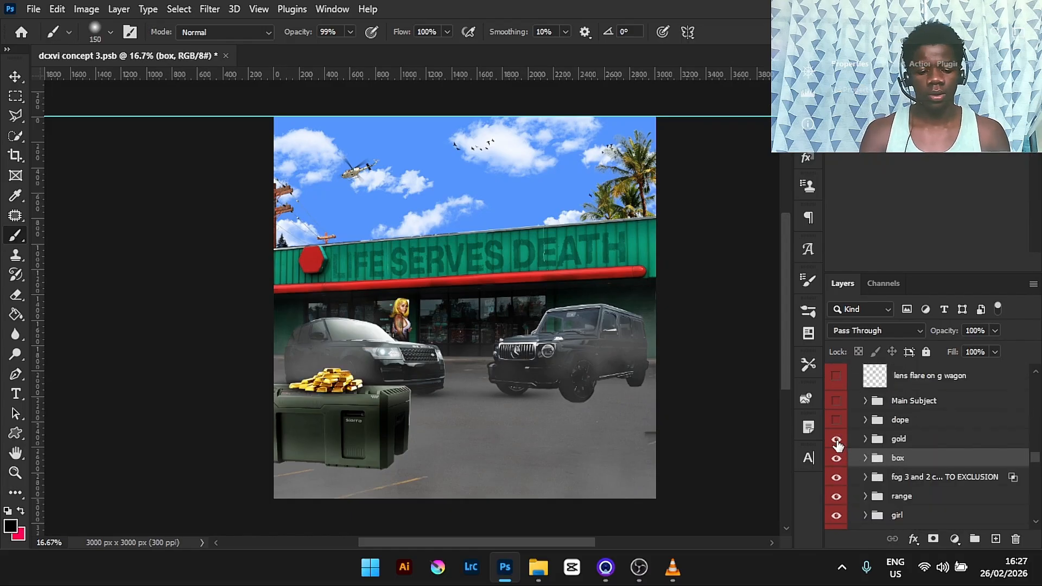
left_click(865, 439)
left_click(896, 466)
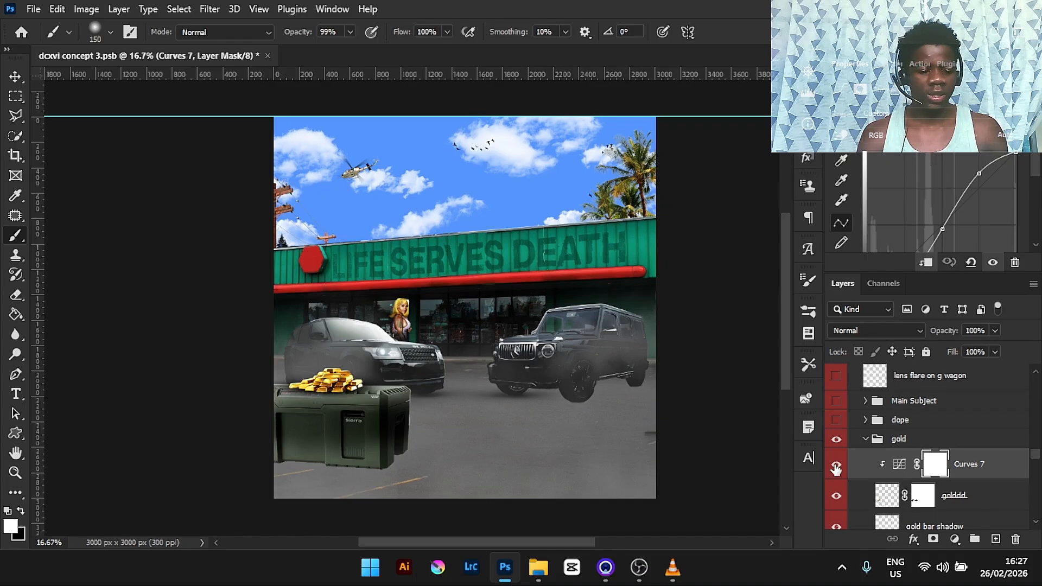
- Hide the gold group's Curves 7 adjustment layer while zoomed in on the gold bars
key("ctrl+plus")
key("ctrl+minus")
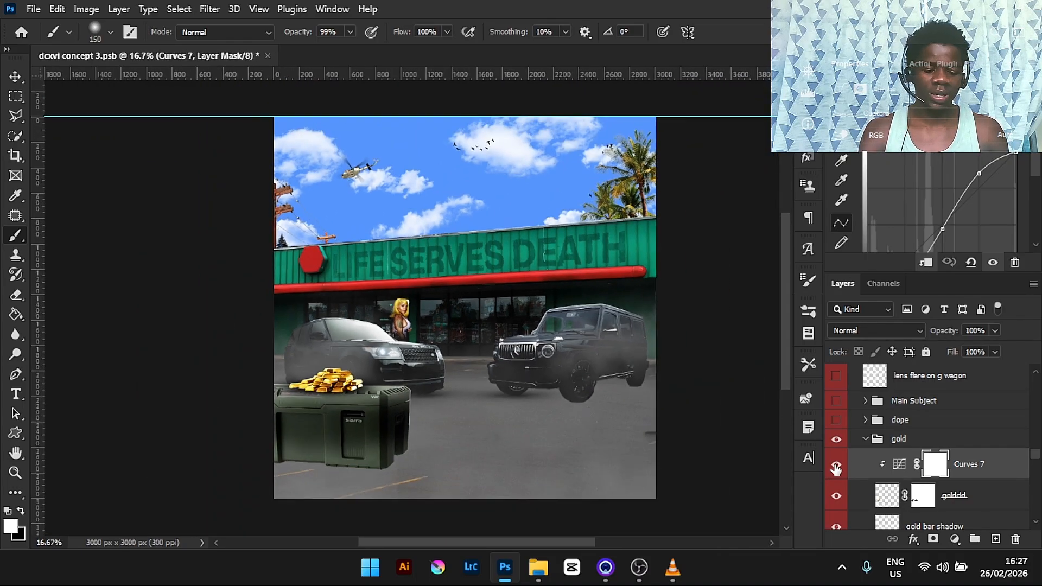
key("ctrl+plus")
key("ctrl+plus")
key("ctrl+minus")
key("ctrl+minus")
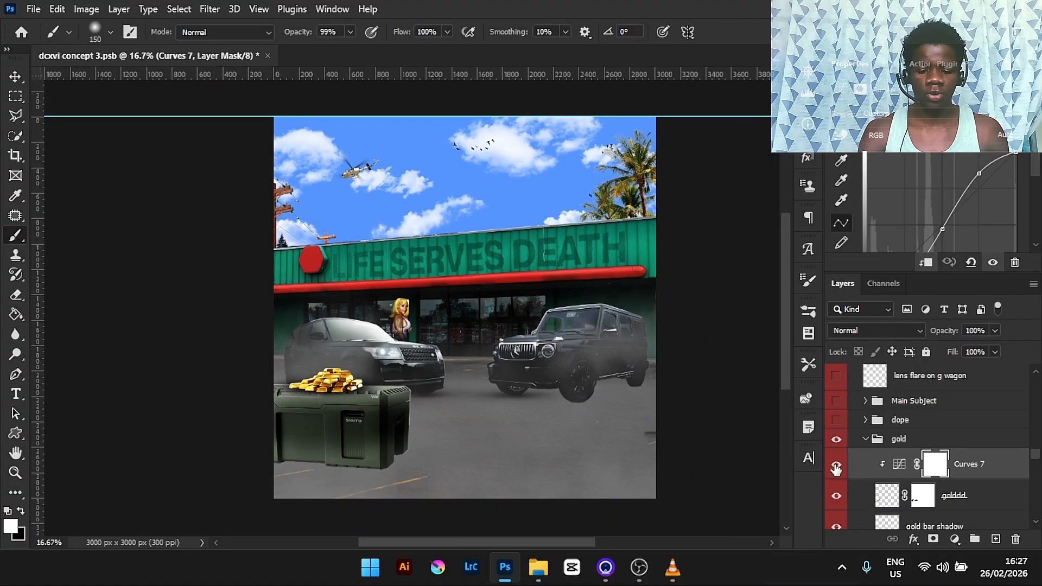
key("ctrl+plus")
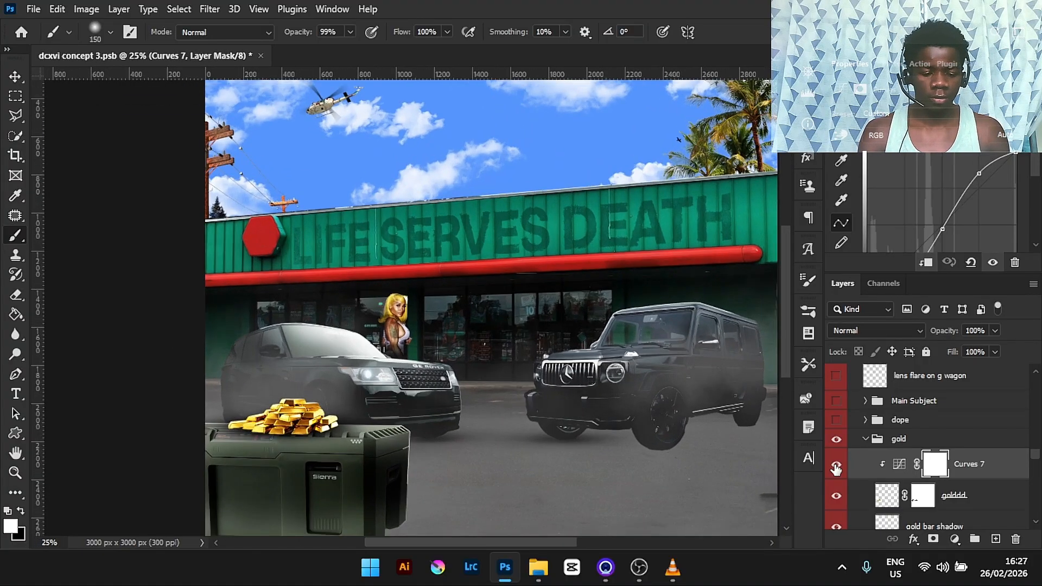
key("ctrl+plus")
left_click_drag(540, 544, 503, 550)
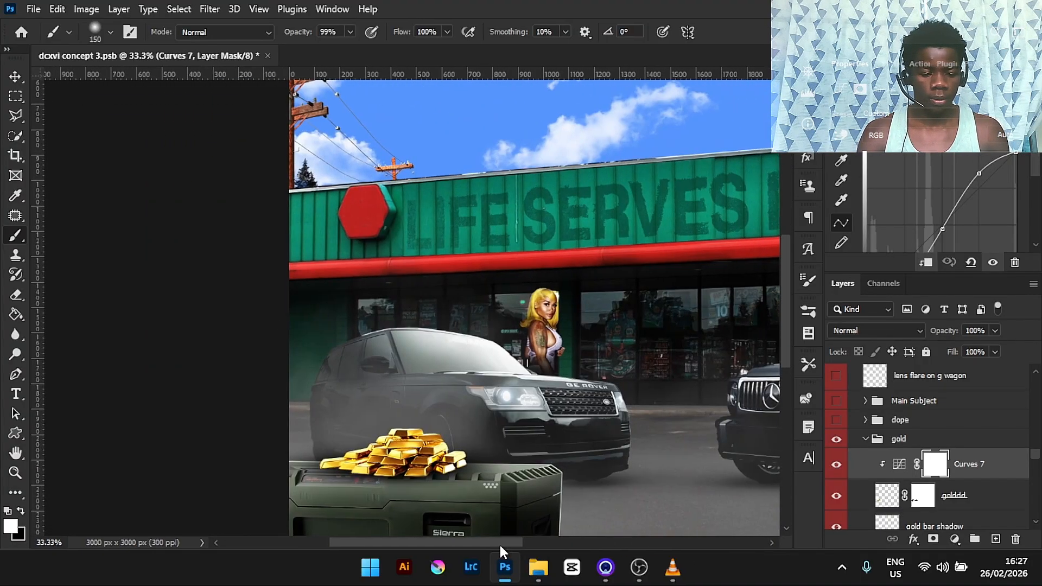
left_click(836, 464)
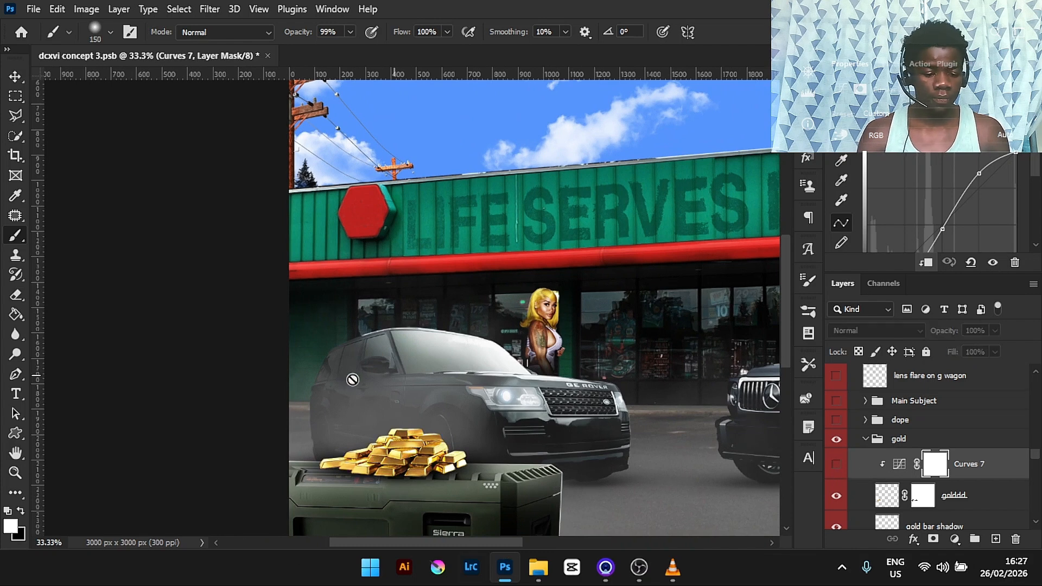
- Turn the gold group's Curves 7 adjustment back on and collapse the gold group
left_click(835, 469)
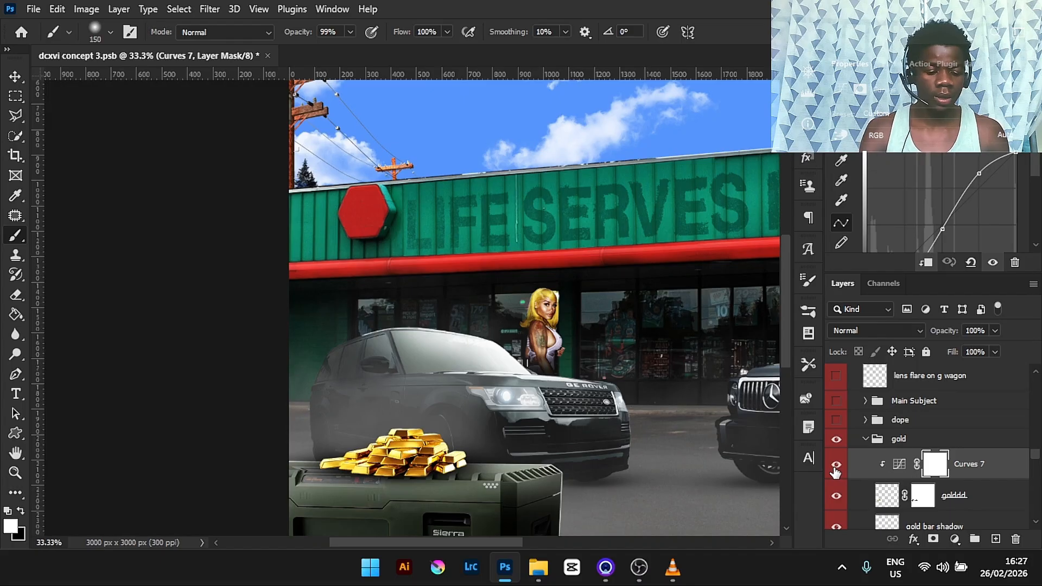
key("ctrl+minus")
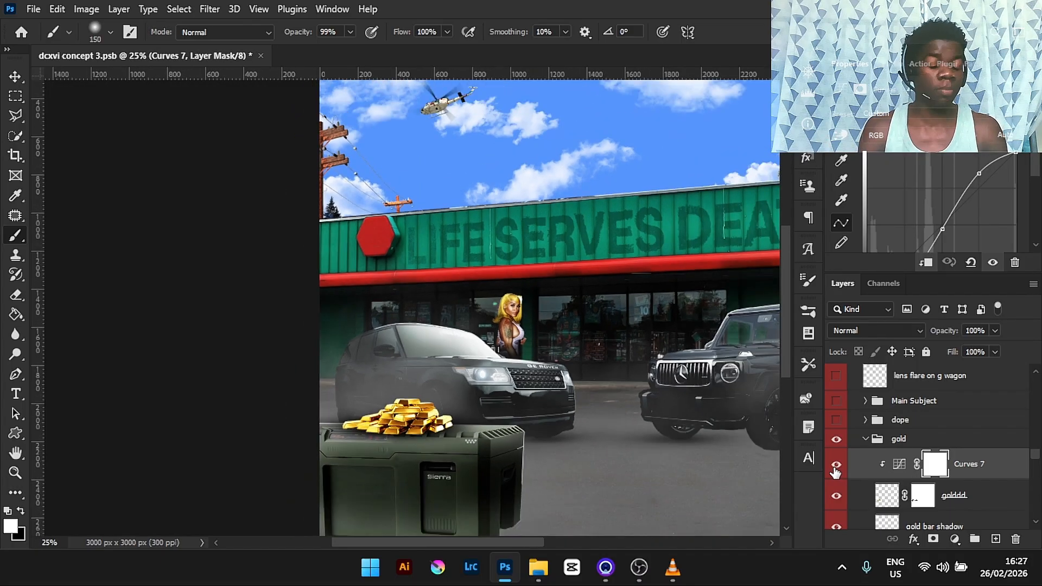
left_click(864, 444)
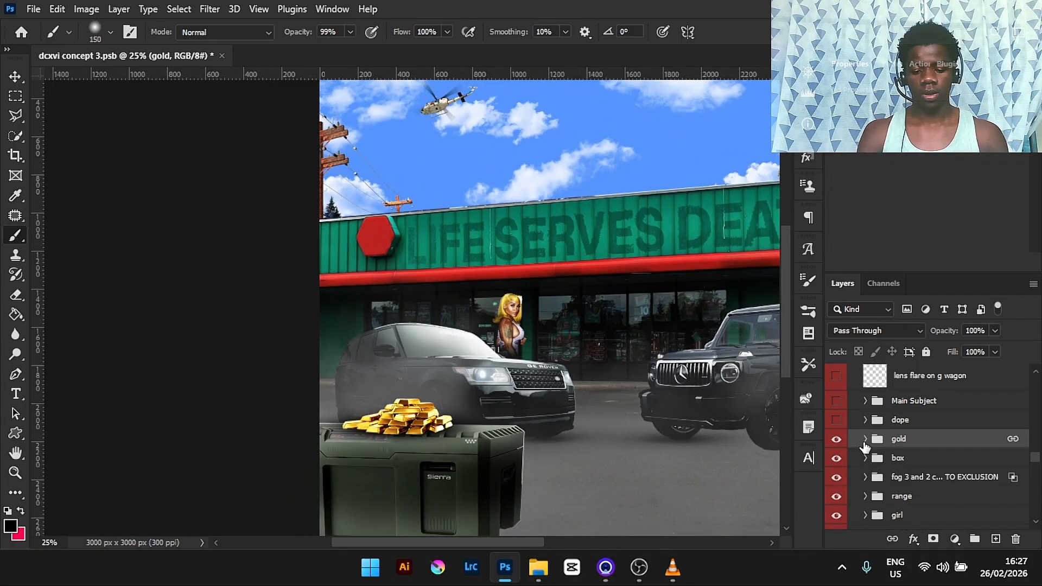
key("ctrl+0")
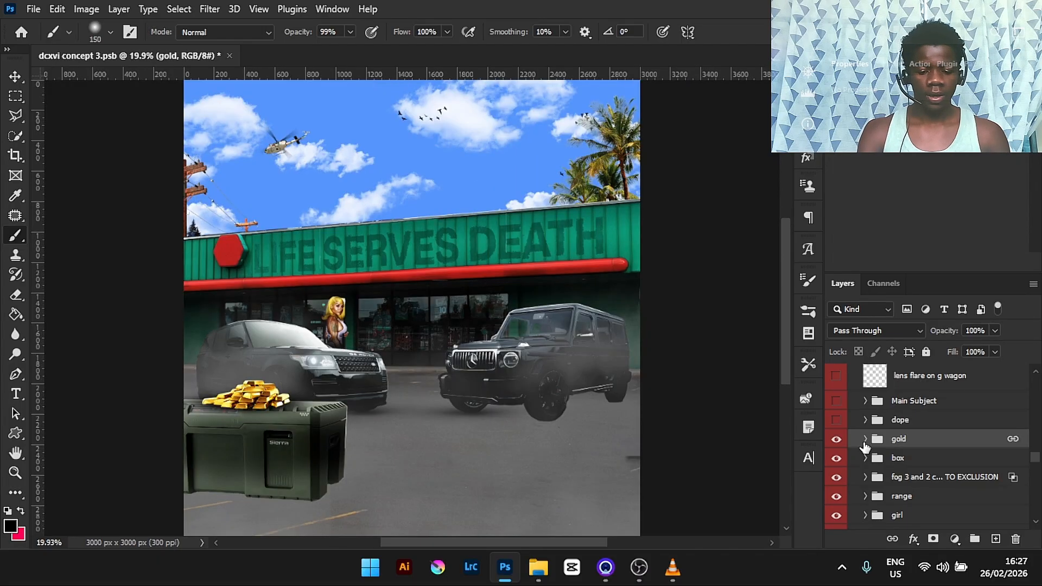
- Turn on the dope group and expand it to show its adjustment layers
left_click(836, 420)
left_click_drag(503, 540, 453, 540)
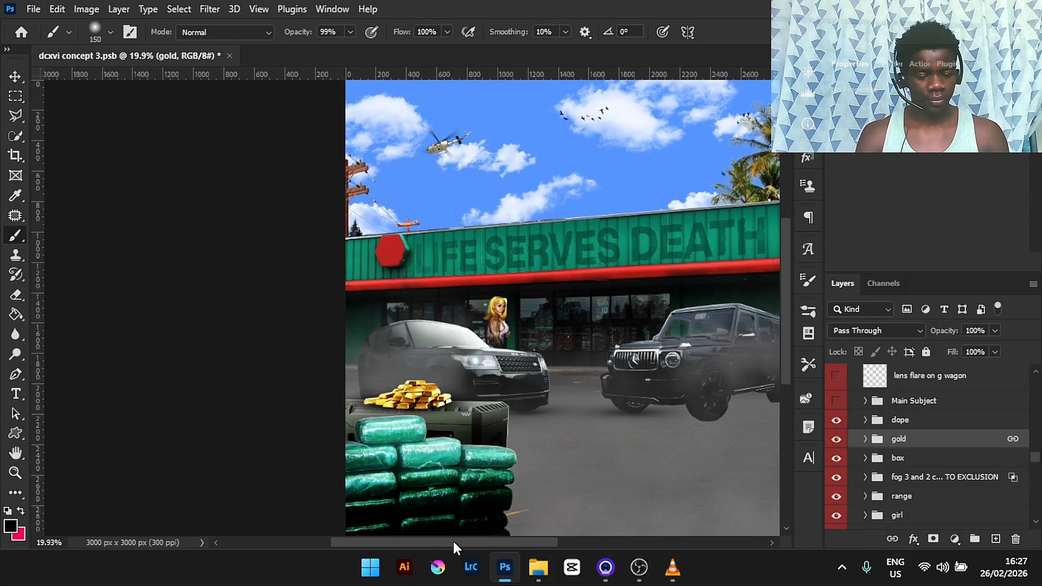
scroll(789, 367, "down", 1)
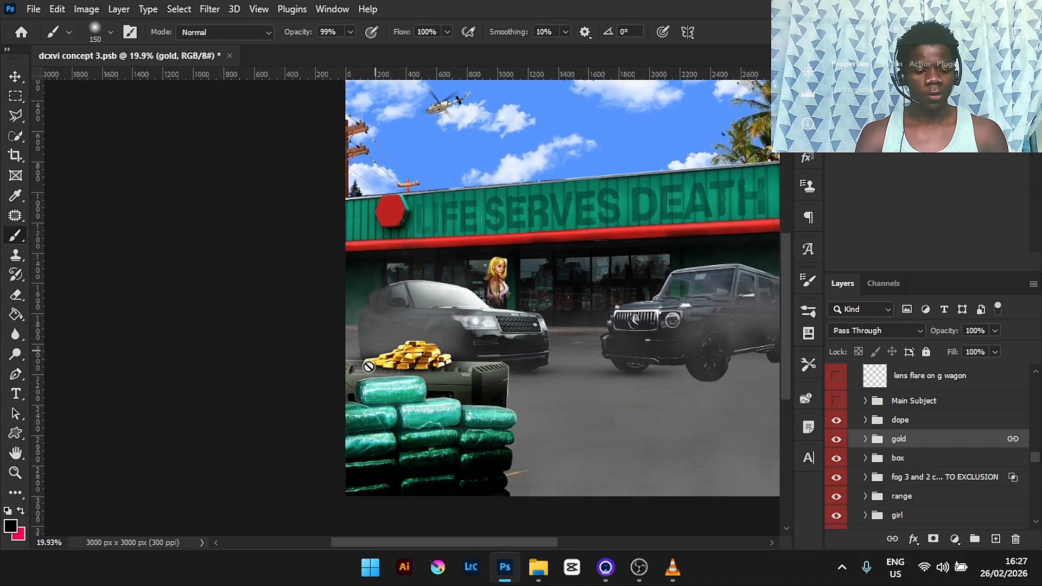
key("ctrl+0")
key("ctrl+minus")
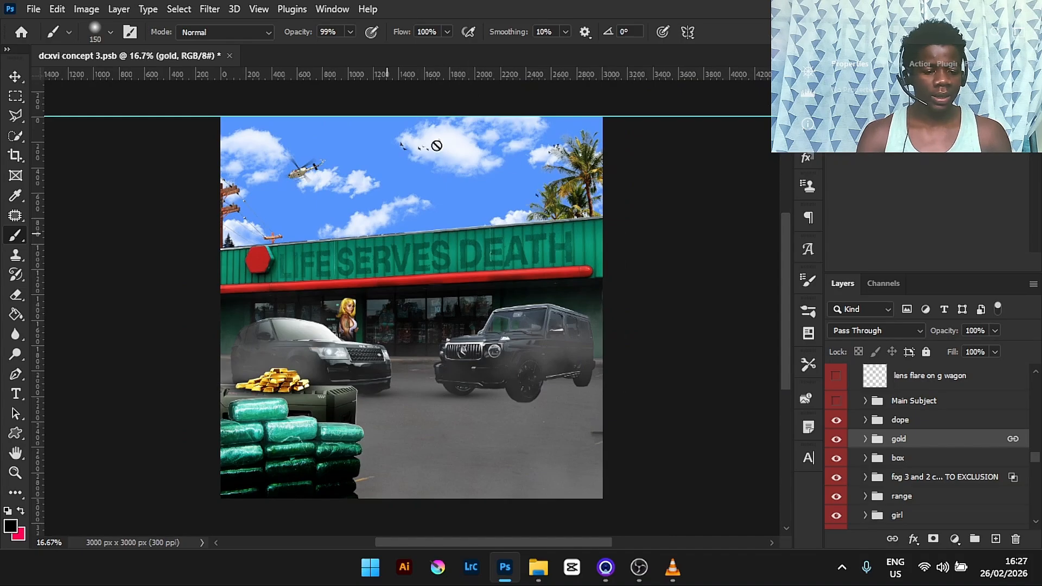
left_click(865, 420)
scroll(1038, 454, "down", 3)
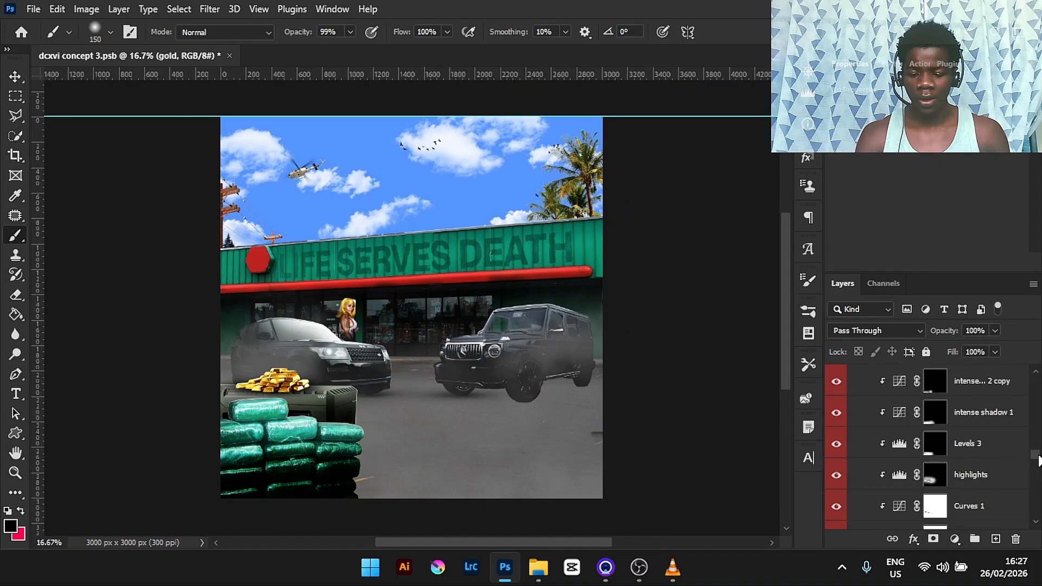
- Inspect the dope group's Levels 1, Curves 1, highlights, Levels 3 and intense shadow 1 adjustments by selecting and toggling them
left_click(1008, 508)
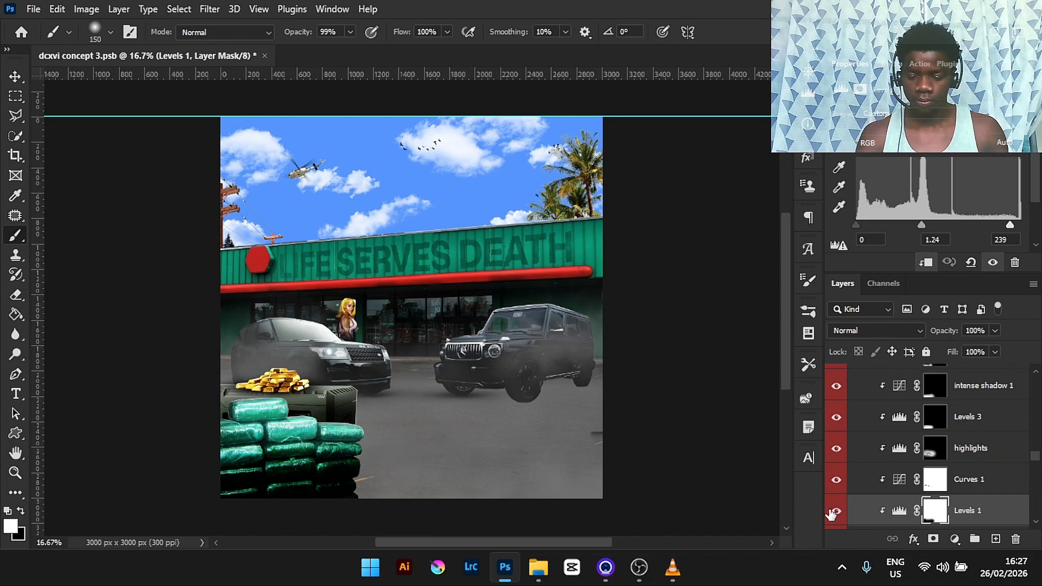
left_click(1006, 485)
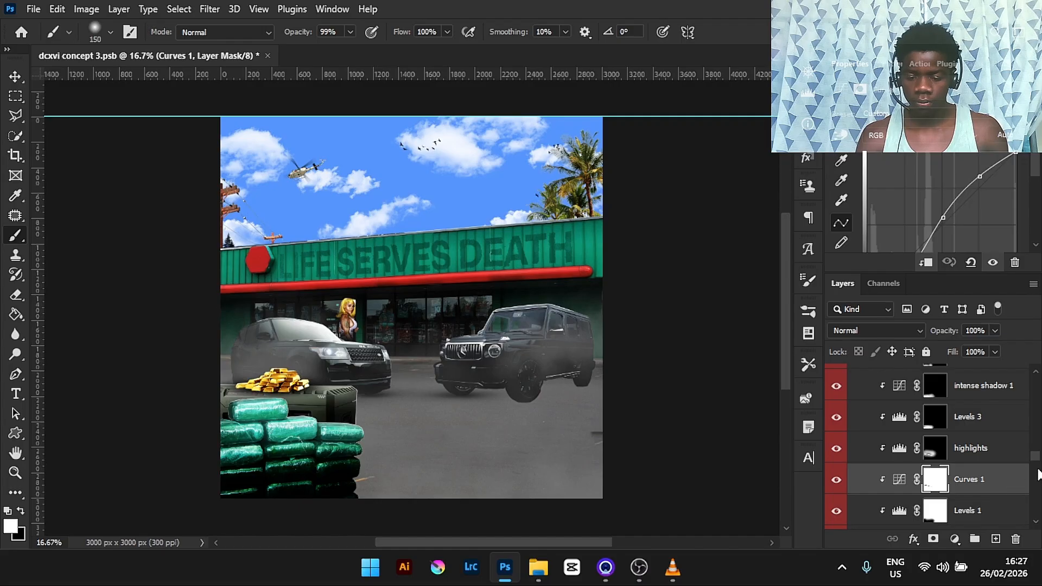
left_click_drag(1038, 461, 1037, 458)
left_click(1014, 456)
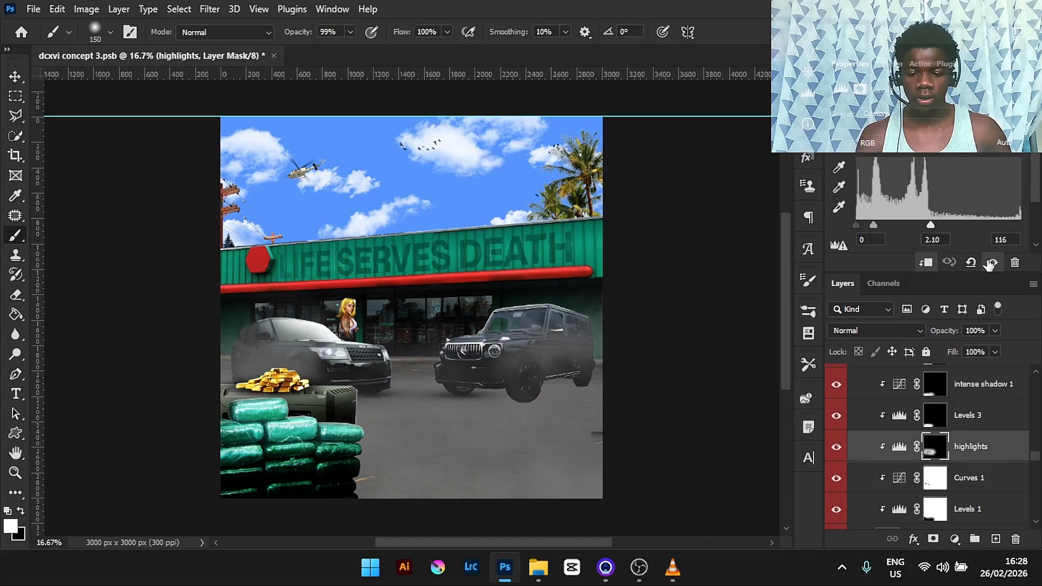
left_click(899, 504)
left_click(836, 509)
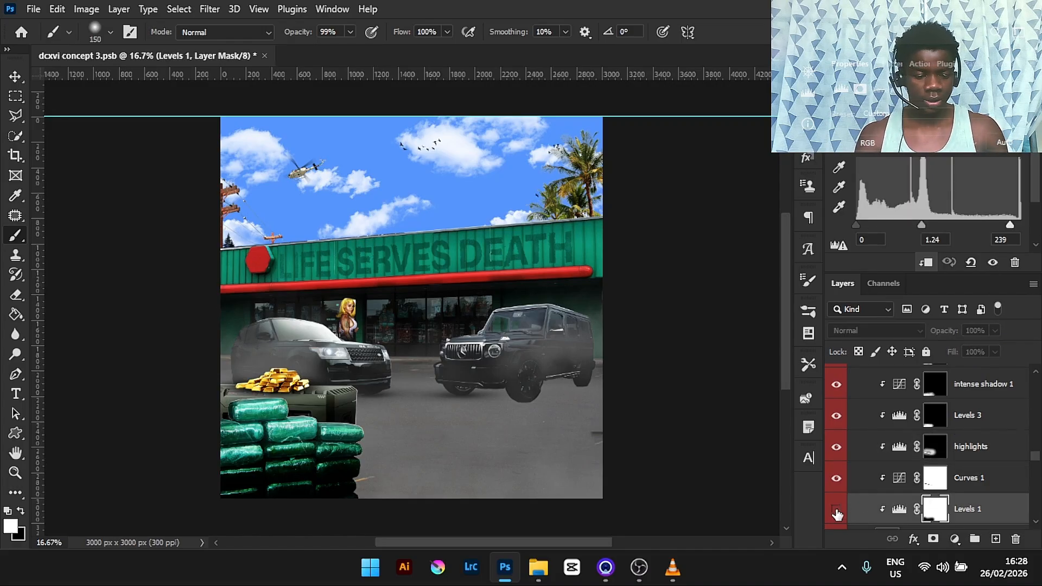
left_click(836, 510)
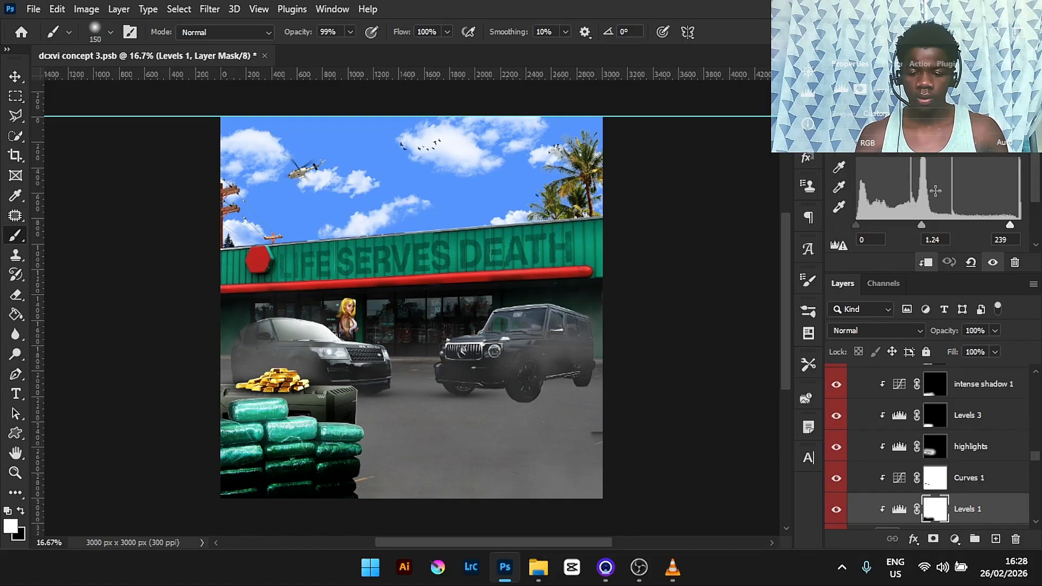
left_click(998, 482)
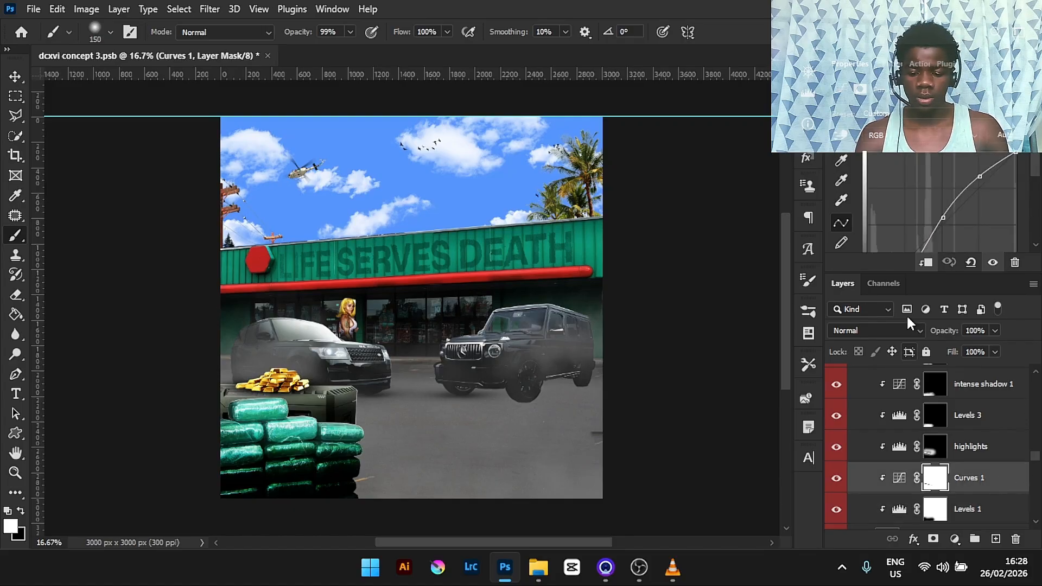
left_click(836, 480)
left_click(836, 480)
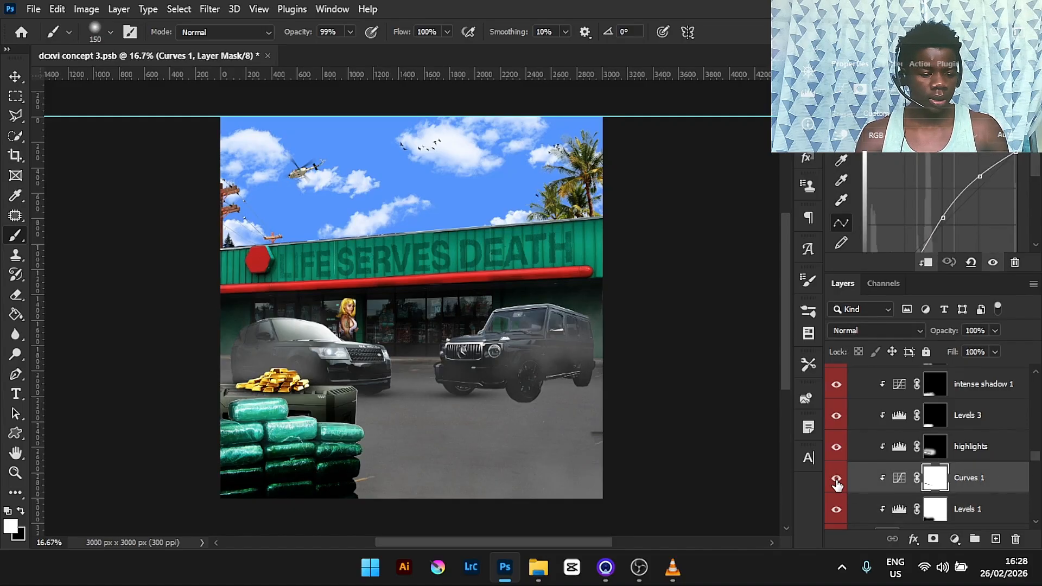
left_click(987, 450)
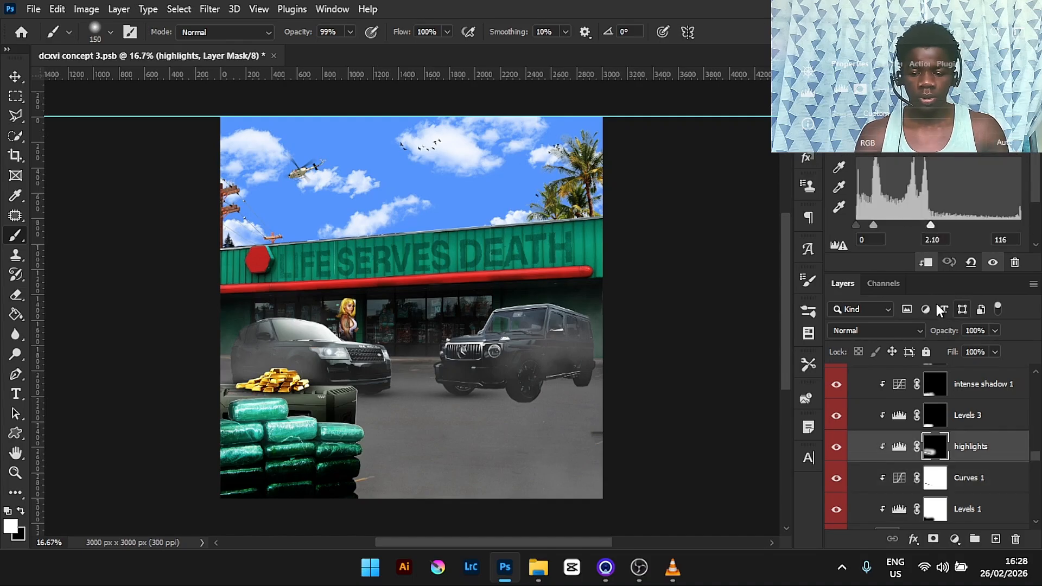
left_click(984, 416)
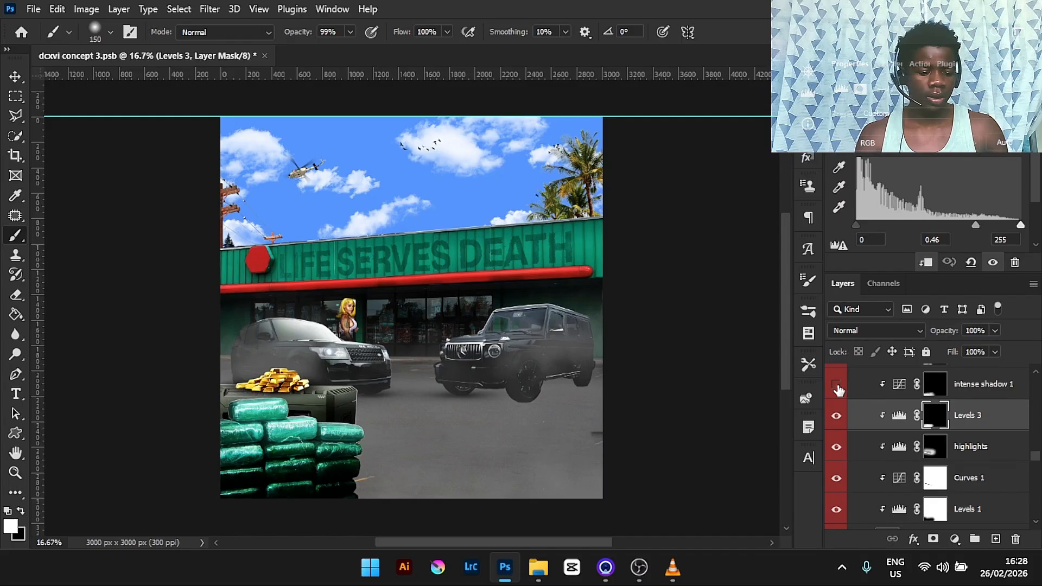
left_click(972, 385)
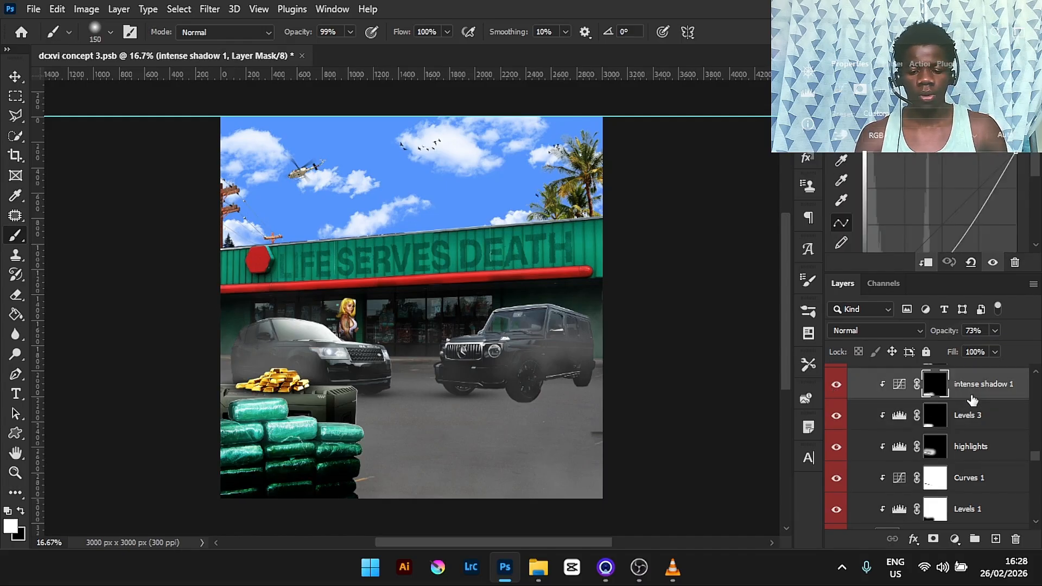
- Add a black Solid Color fill layer above intense shadow 1 in the dope group
left_click(955, 539)
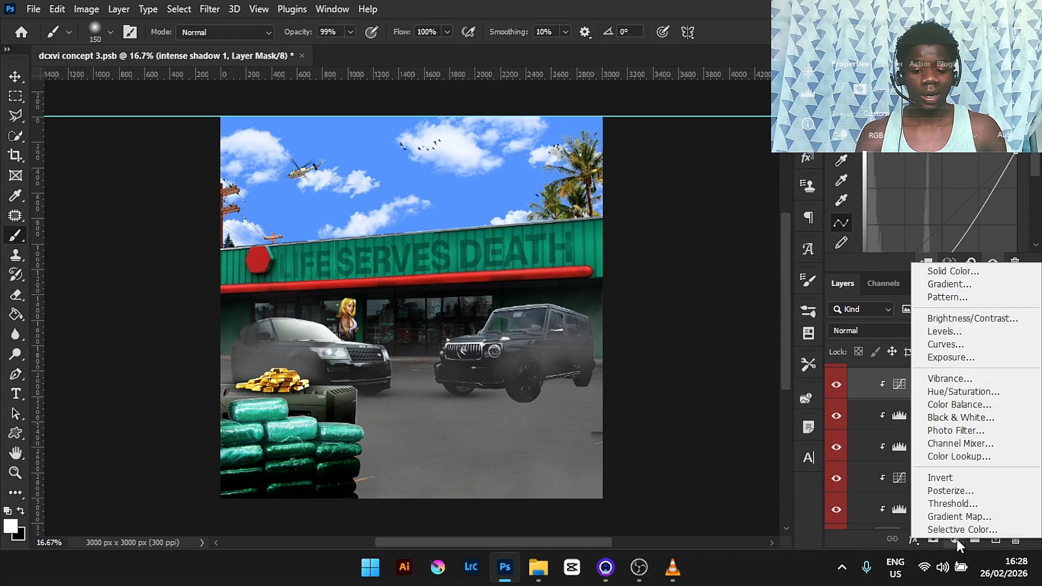
left_click(976, 266)
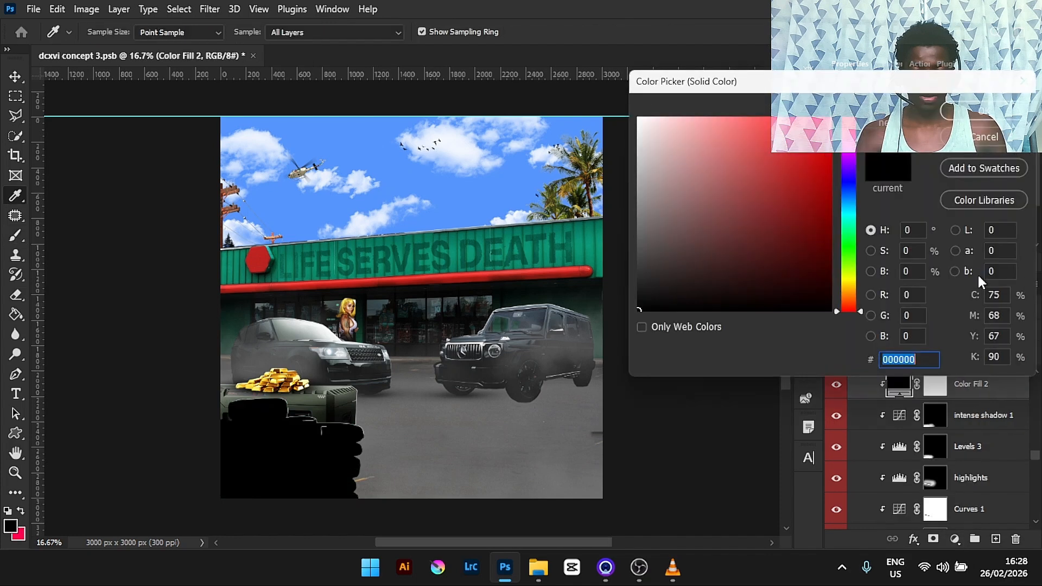
left_click(985, 111)
- Hide the intense shadow 1 layer and invert the Color Fill 2 layer mask
left_click(942, 415)
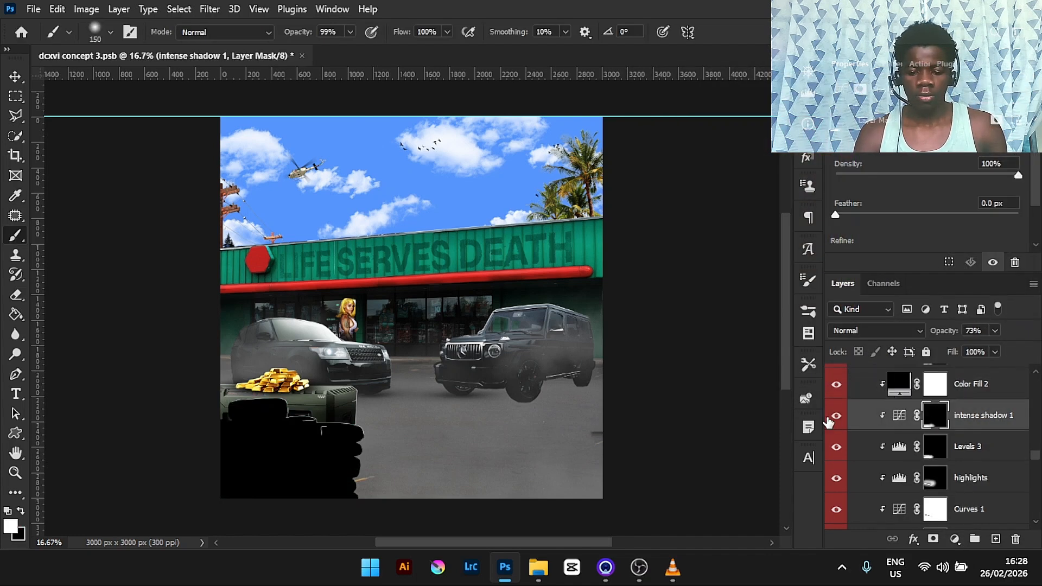
left_click(836, 416)
left_click(934, 388)
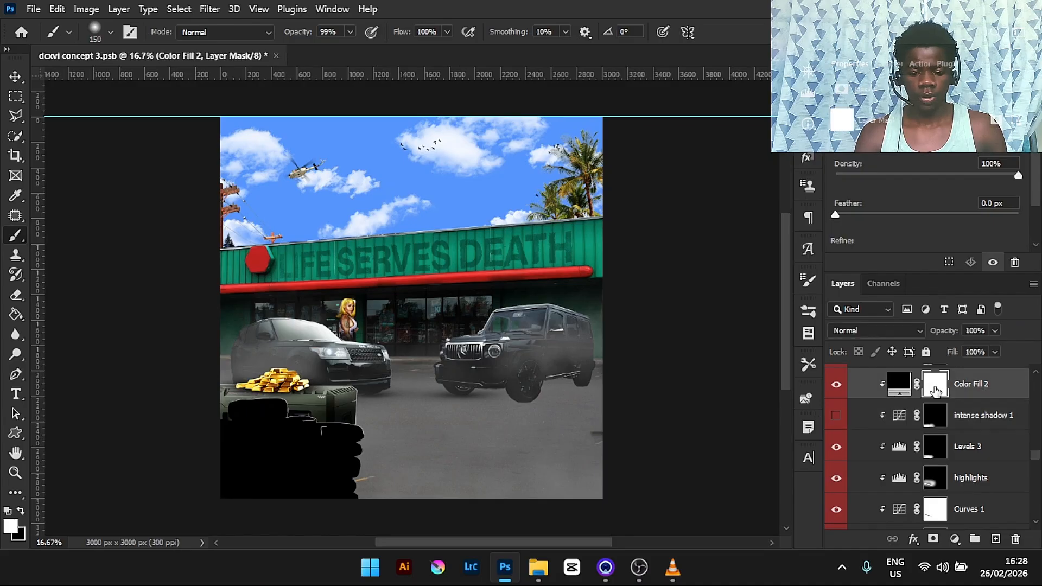
key("ctrl+i")
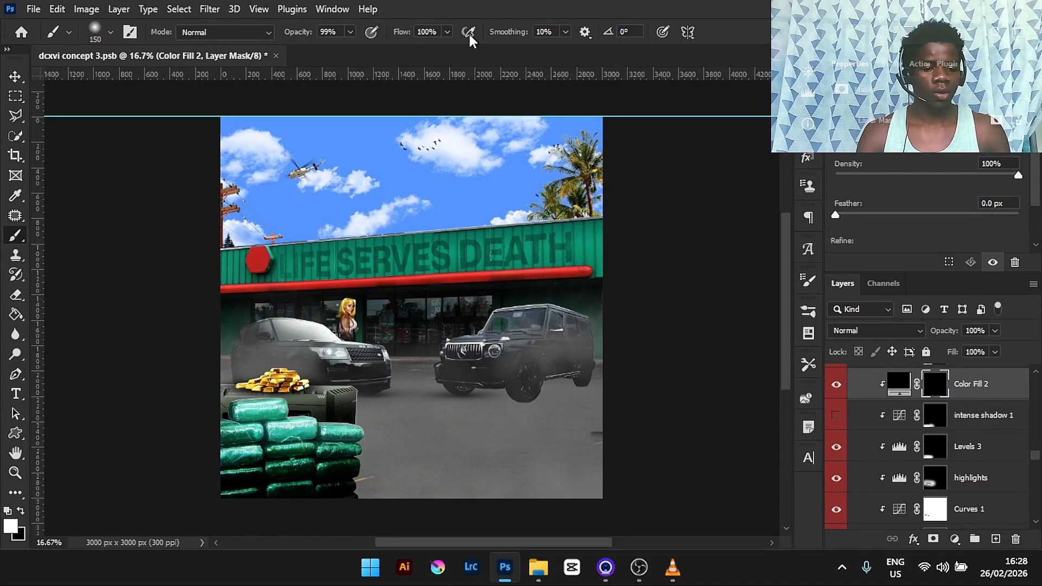
- Set the brush flow to 37% and enlarge the brush to 700 px
left_click(447, 32)
left_click_drag(417, 50, 401, 50)
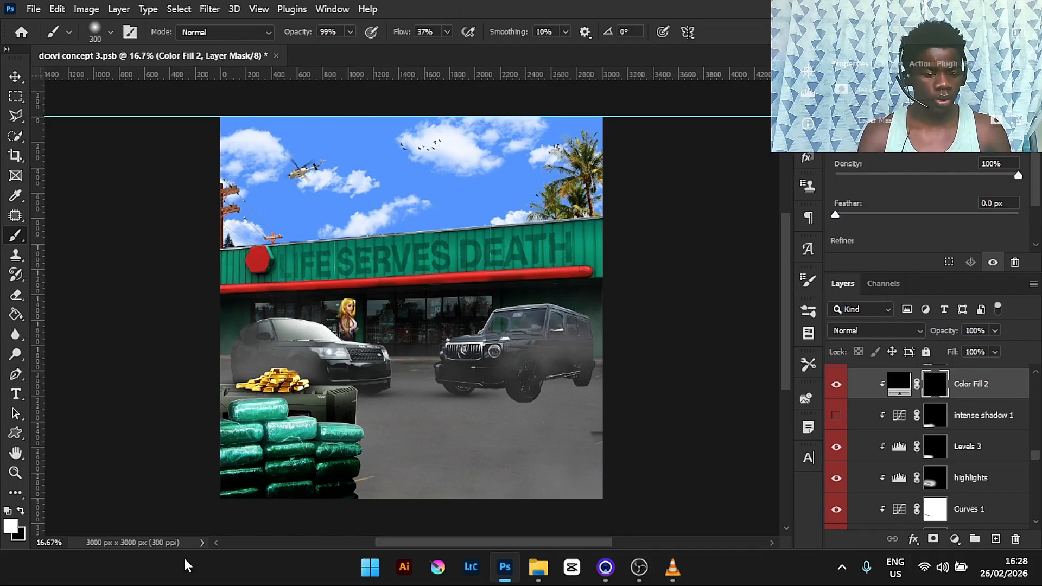
key("bracketright")
key("bracketright")
key("bracketright")
key("bracketright")
key("bracketright")
key("bracketright")
key("bracketright")
key("bracketright")
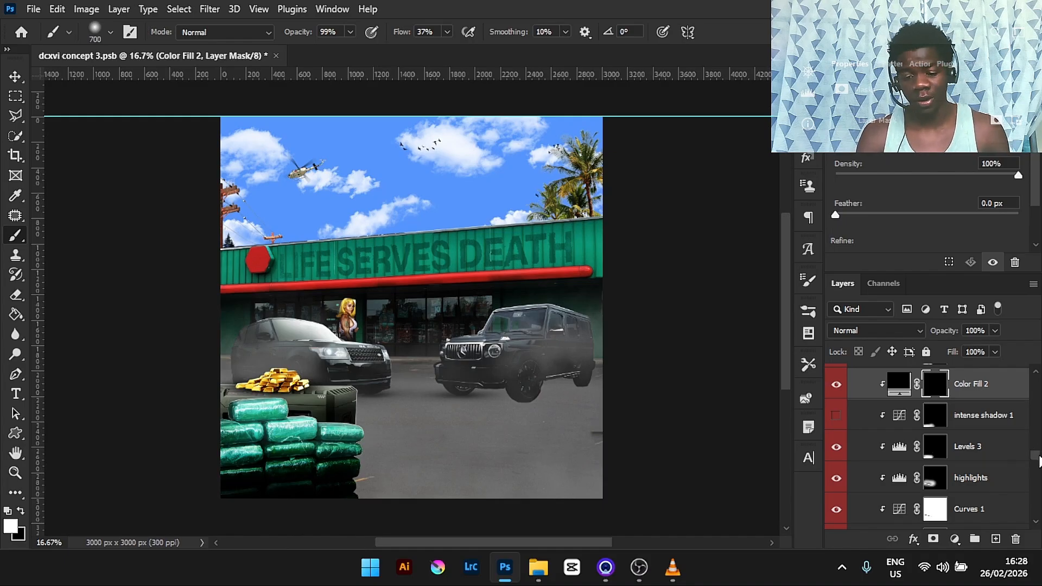
- Collapse the dope group and scroll to the prop groups above it
left_click_drag(1039, 461, 1034, 457)
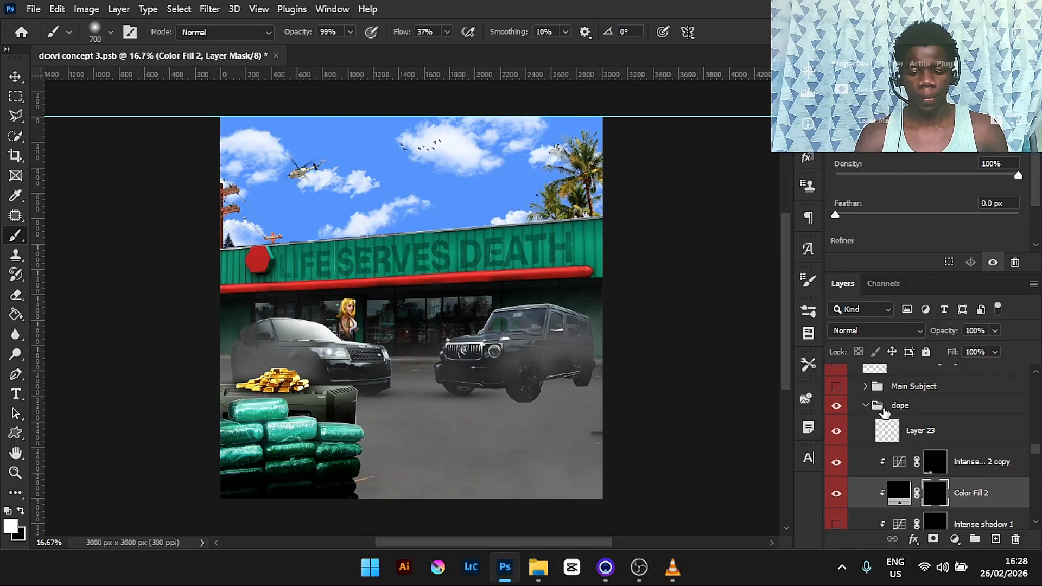
left_click(866, 407)
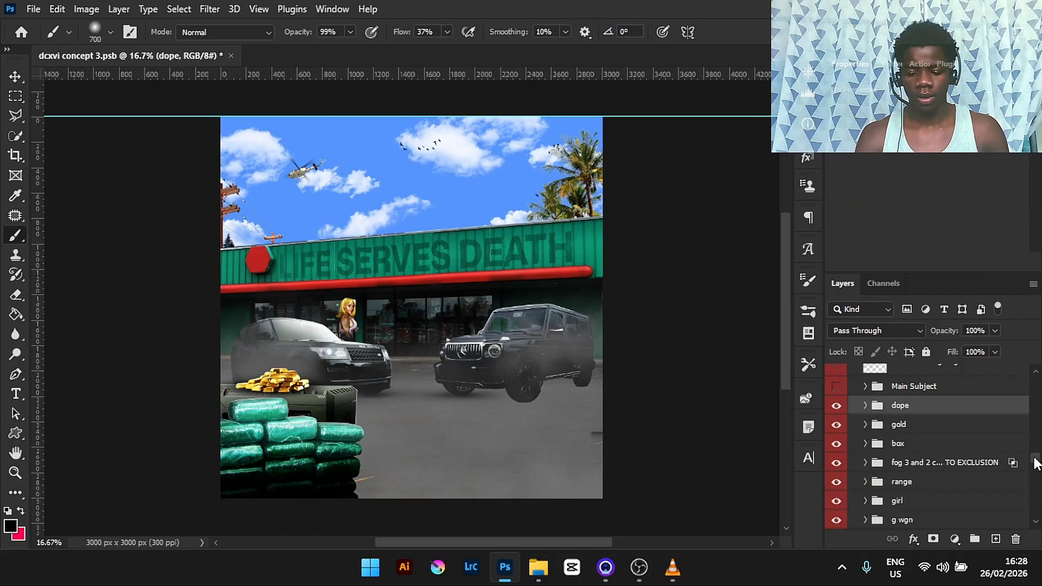
left_click_drag(1035, 460, 1036, 452)
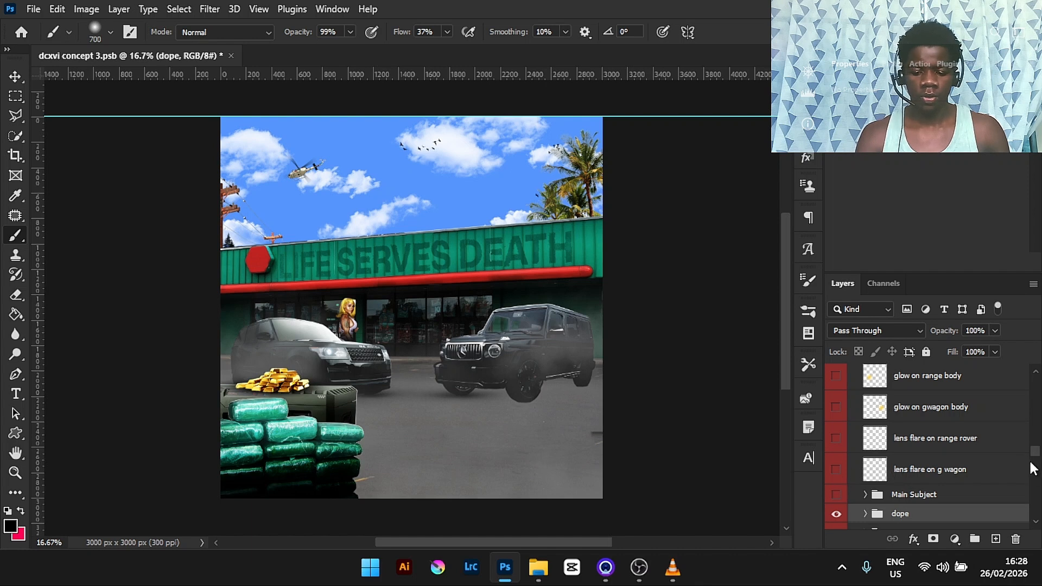
left_click_drag(1038, 454, 1037, 426)
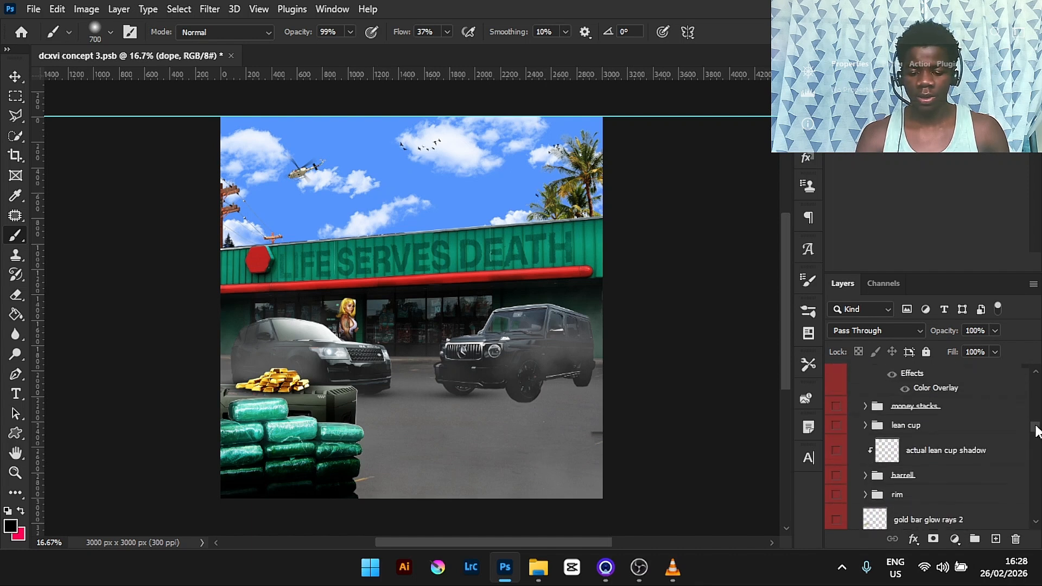
- Turn on the rim, barrell, lean cup, actual lean cup shadow and money stacks layers
left_click(836, 496)
left_click(836, 476)
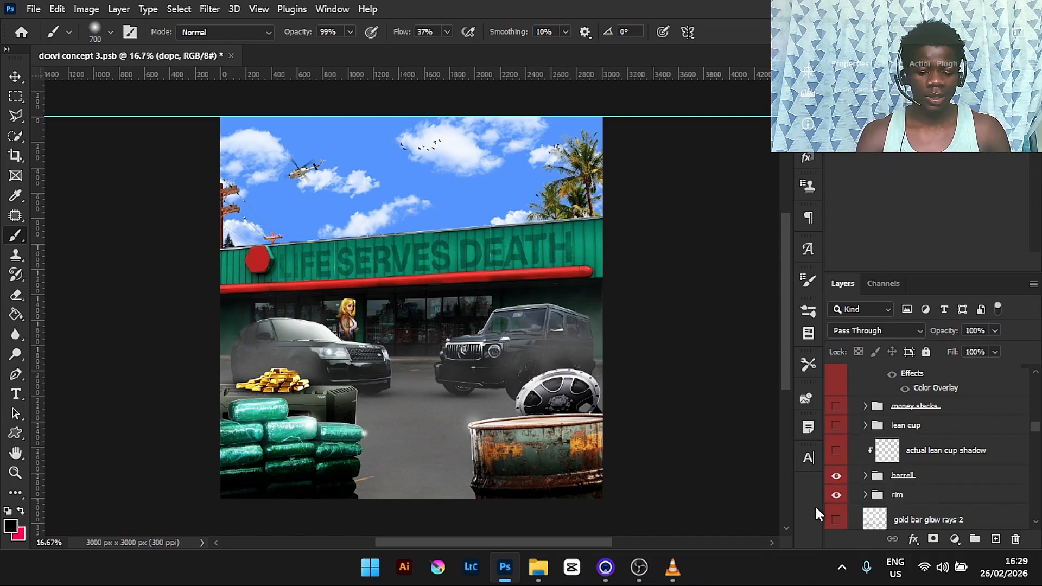
left_click(835, 478)
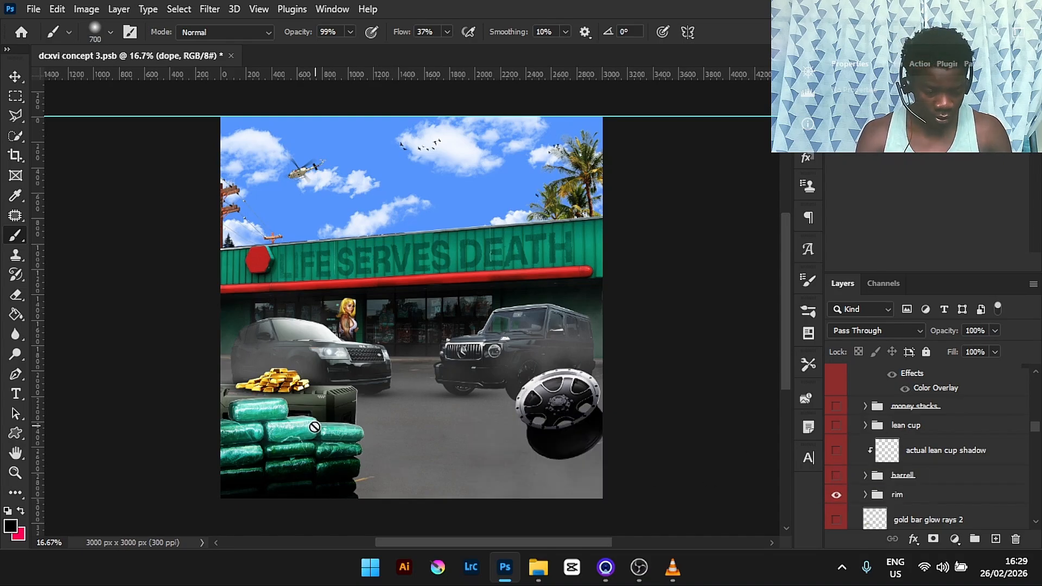
left_click(835, 475)
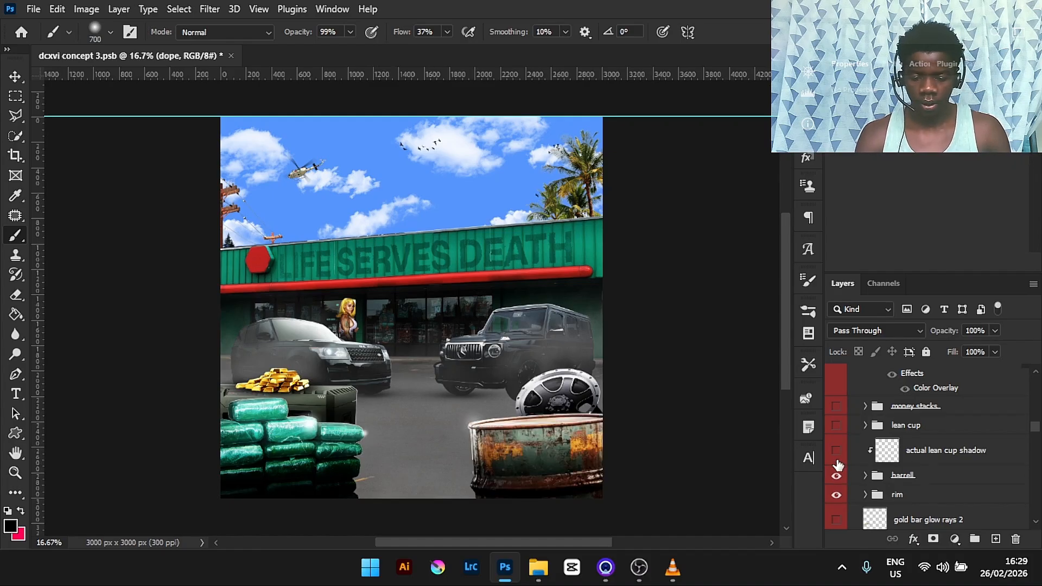
left_click(836, 427)
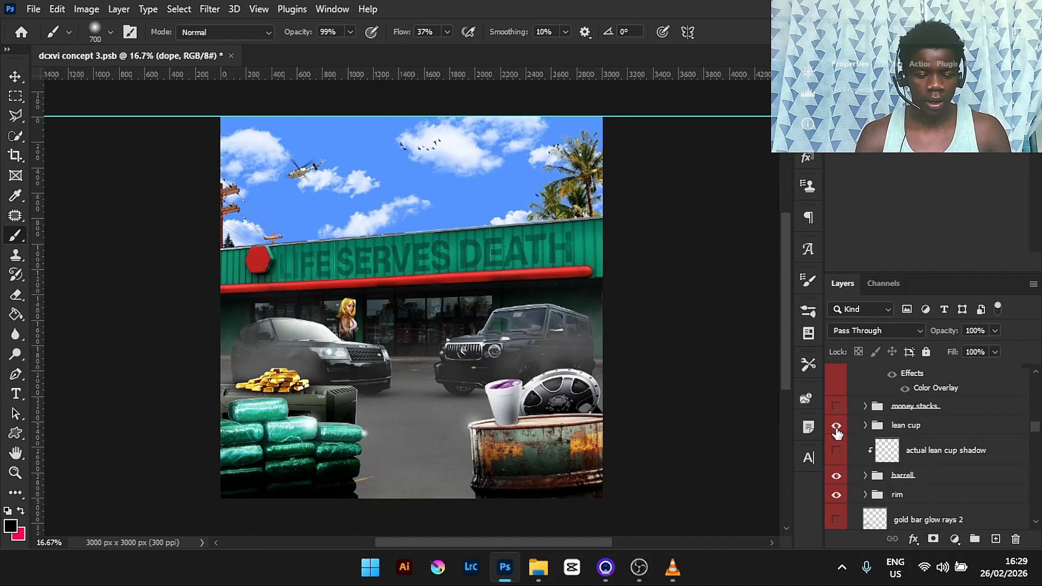
left_click(836, 452)
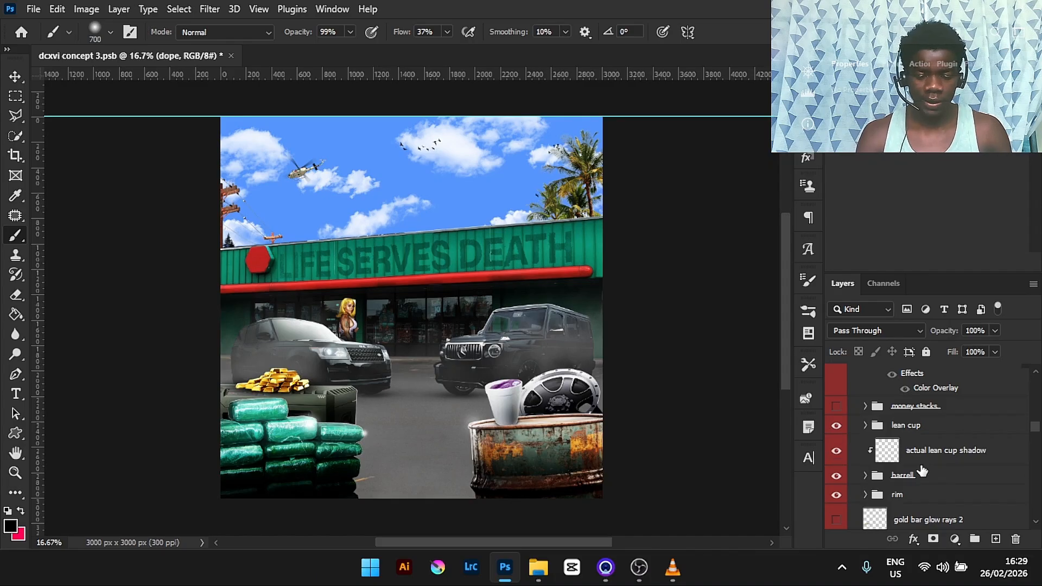
left_click(836, 407)
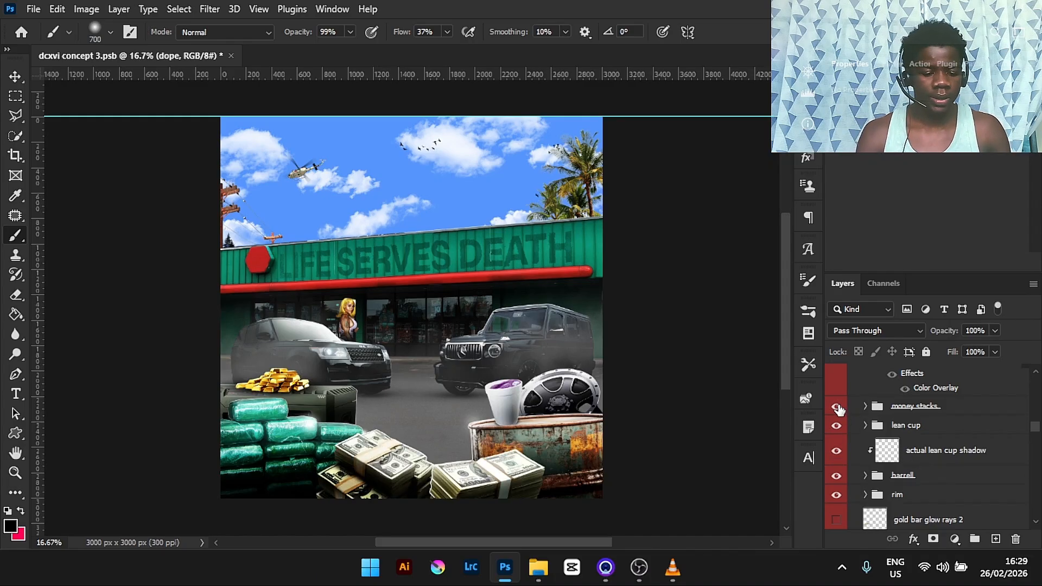
- Expand the money stacks group and toggle its two rimlights layers to compare the lighting on the money stacks
scroll(1038, 432, "up", 1)
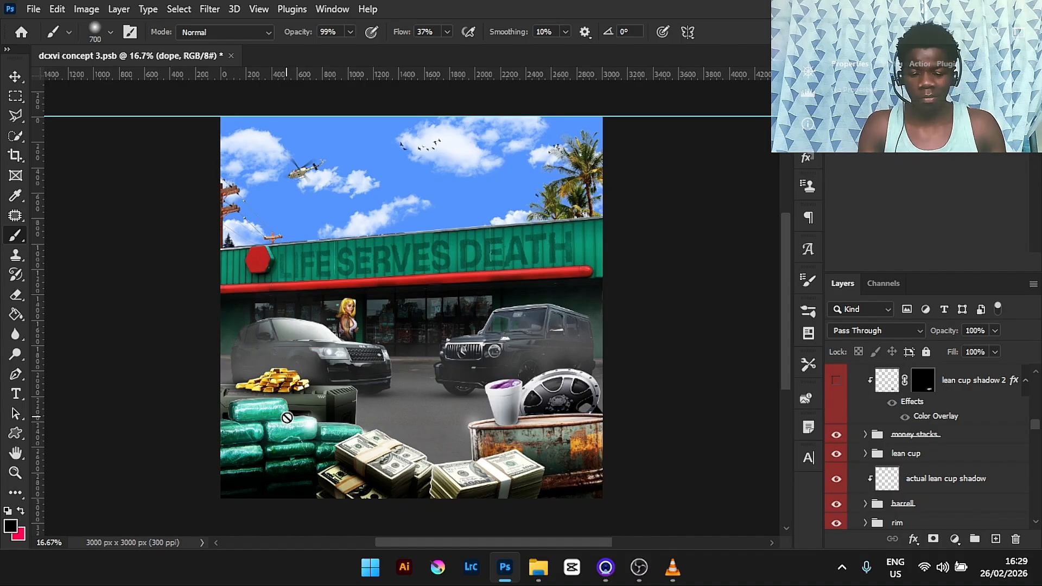
left_click(865, 434)
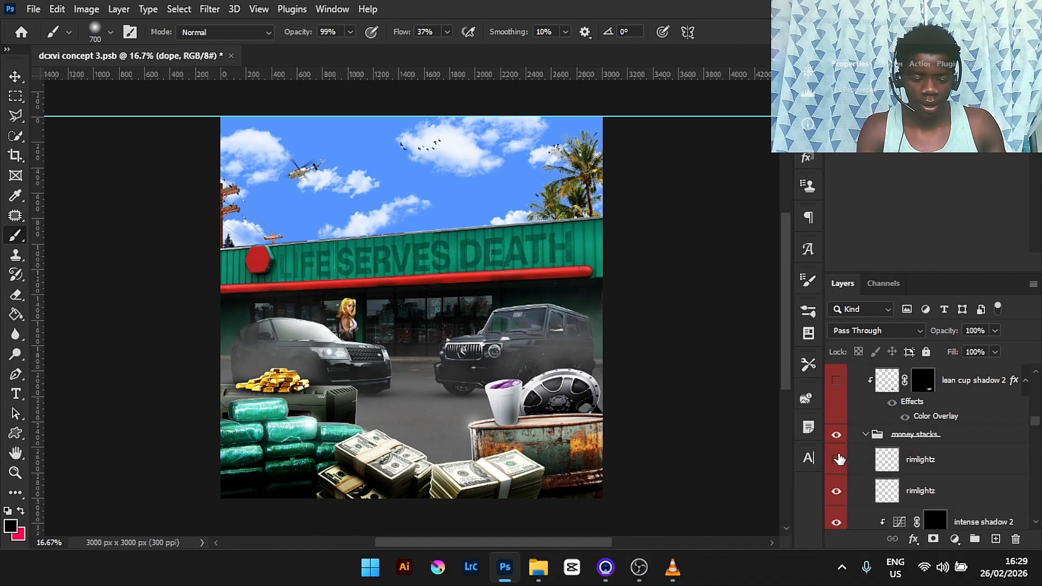
left_click(839, 497)
left_click(839, 498)
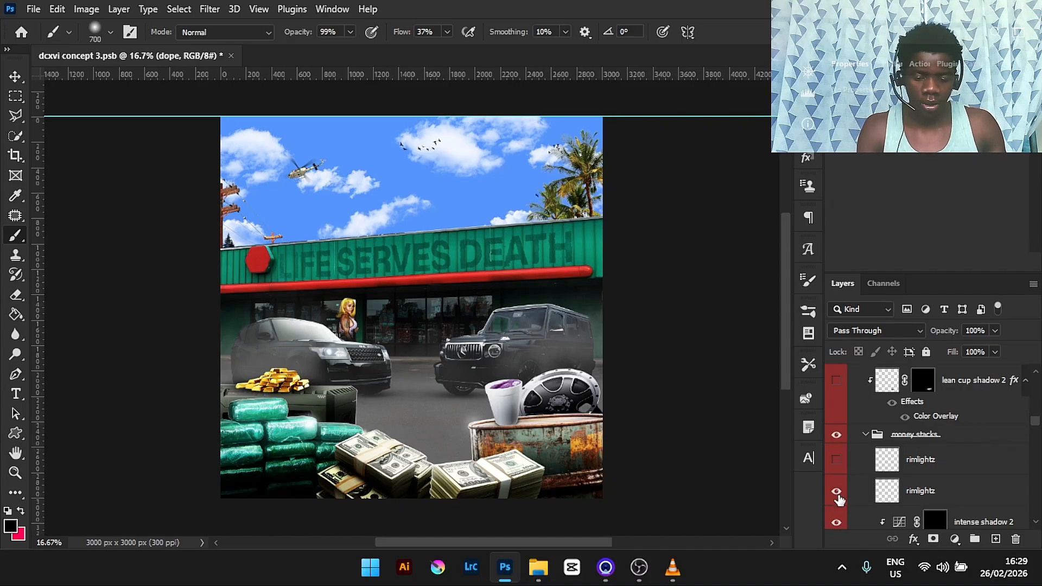
key("ctrl+plus")
key("ctrl+plus")
key("ctrl+plus")
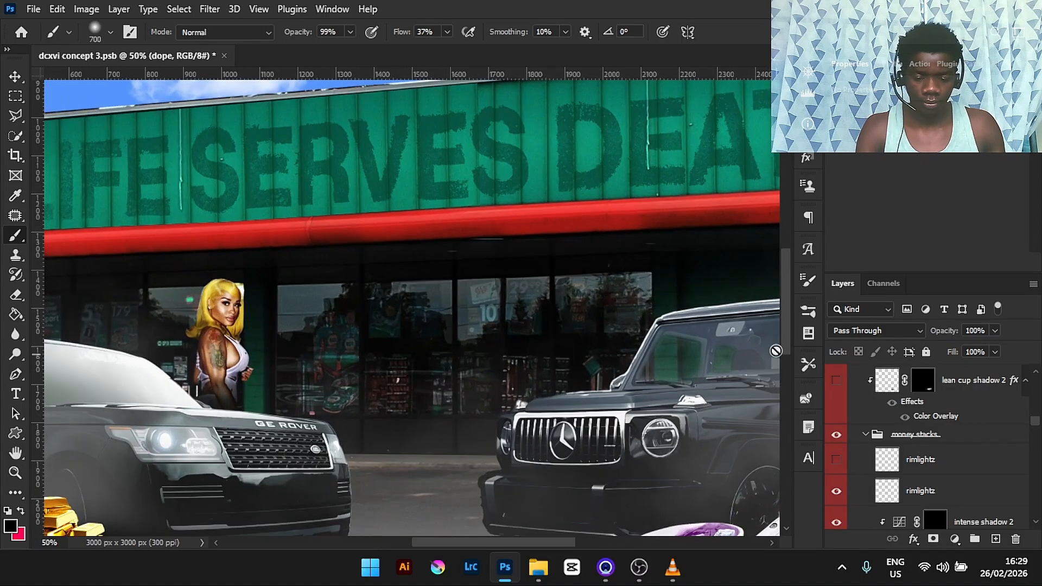
scroll(787, 340, "down", 6)
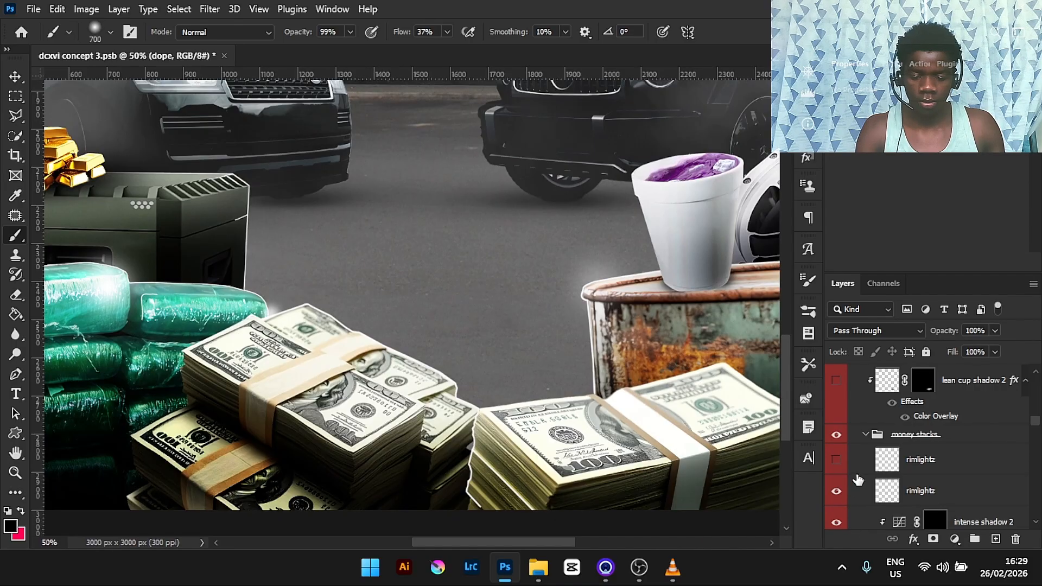
left_click(837, 459)
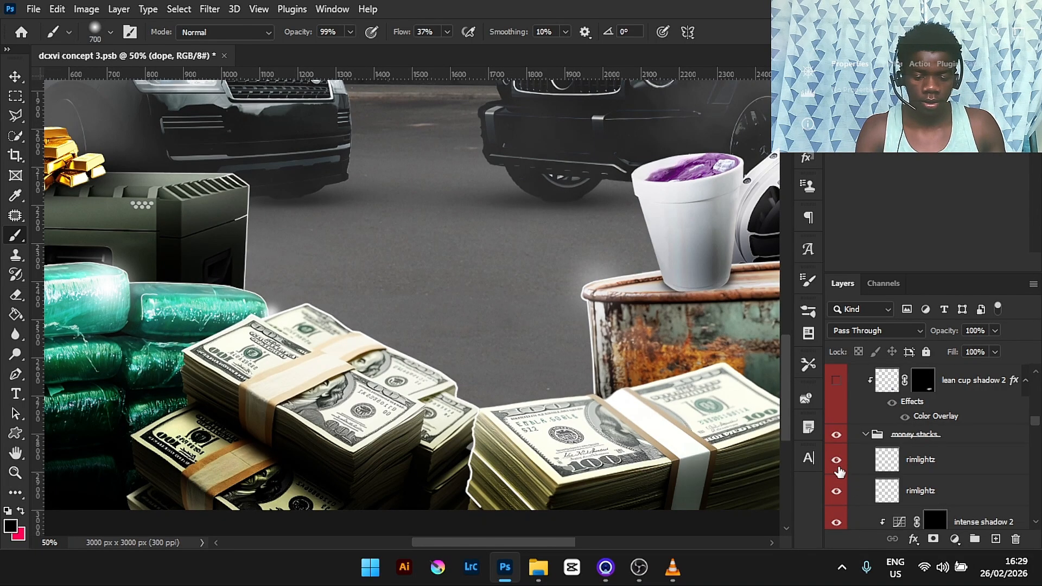
left_click(836, 462)
left_click(837, 462)
left_click(837, 462)
left_click(837, 493)
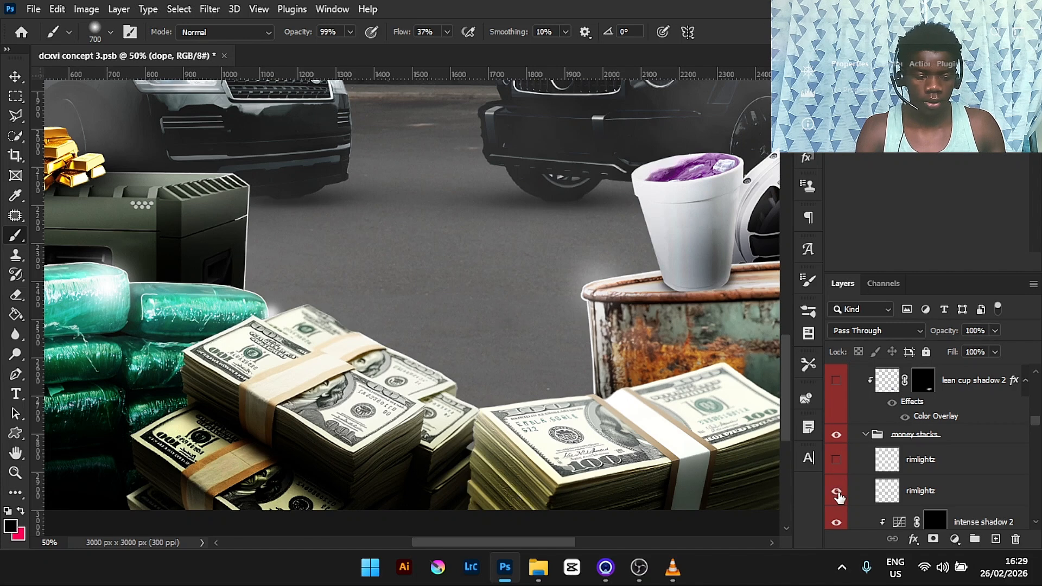
left_click(837, 492)
left_click(837, 463)
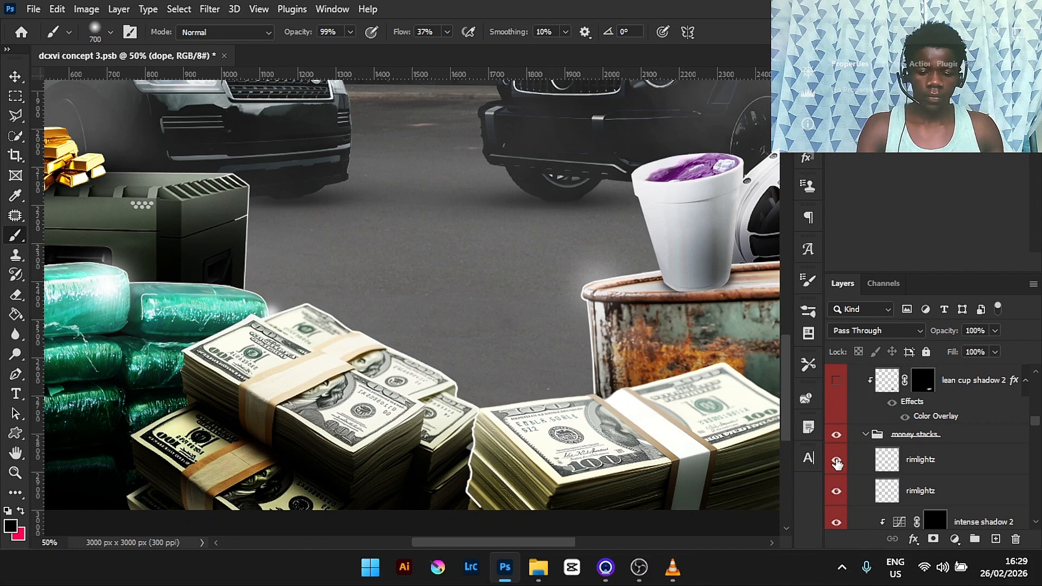
- Inspect the highlight, shadows and intense shadow 1 adjustment layers inside the money stacks group
scroll(1037, 428, "down", 3)
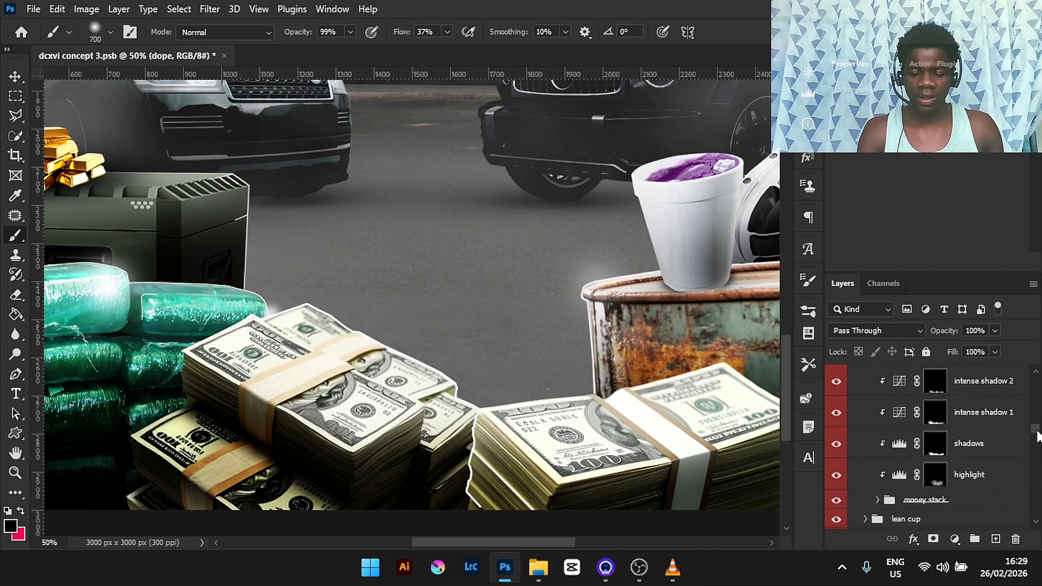
left_click(1010, 449)
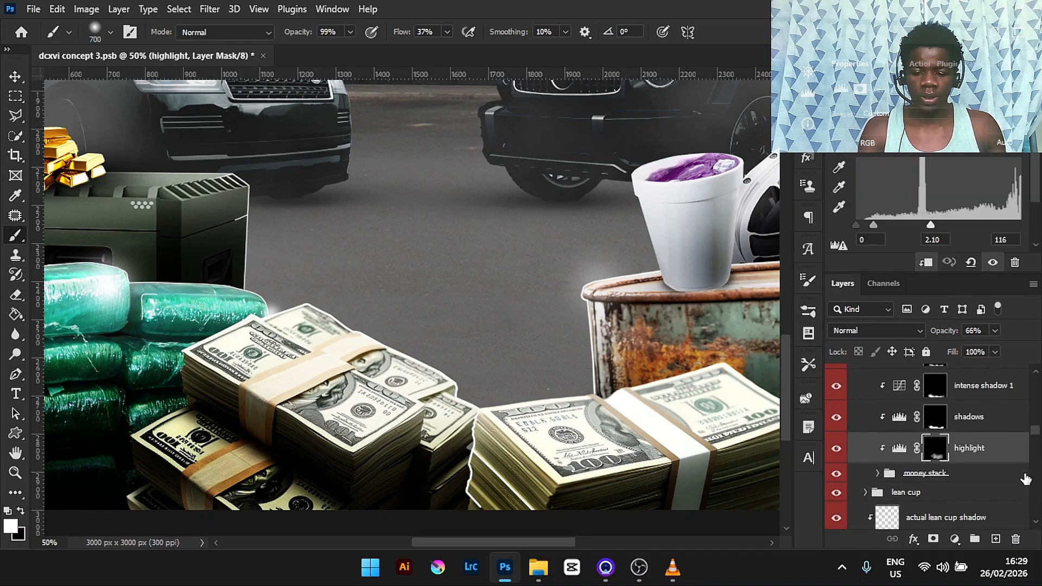
left_click(1000, 432)
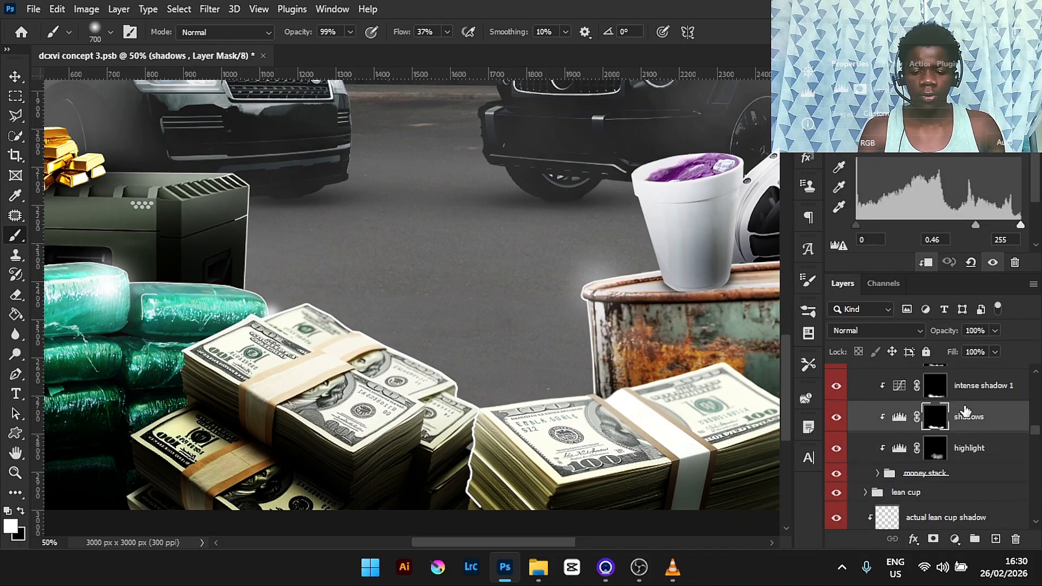
left_click(989, 392)
left_click_drag(1036, 169, 1037, 193)
scroll(1034, 436, "up", 3)
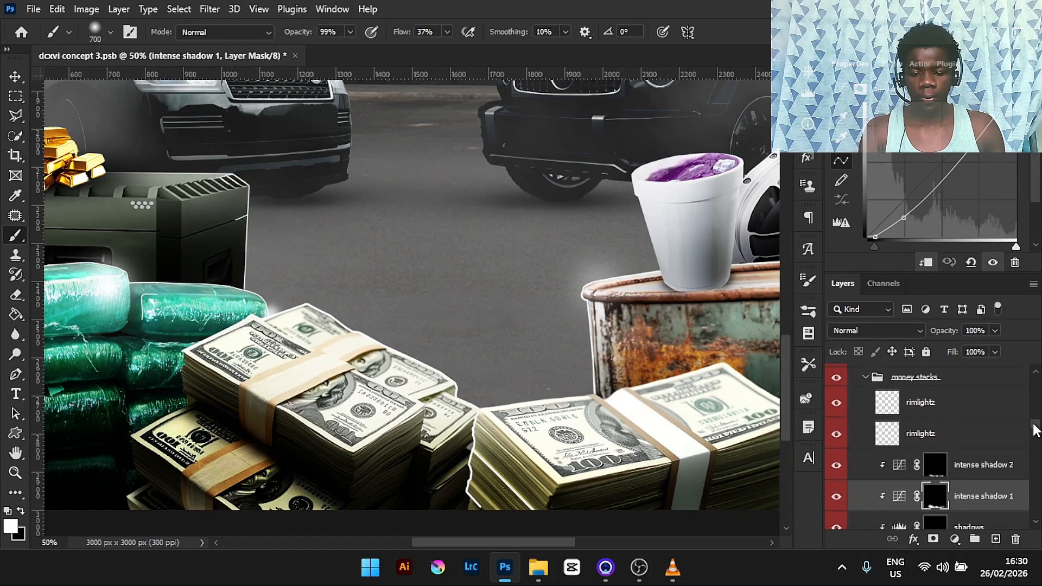
- Collapse the money stacks group and turn on the barbed wire and lean cup shadow 2 layers
left_click(865, 378)
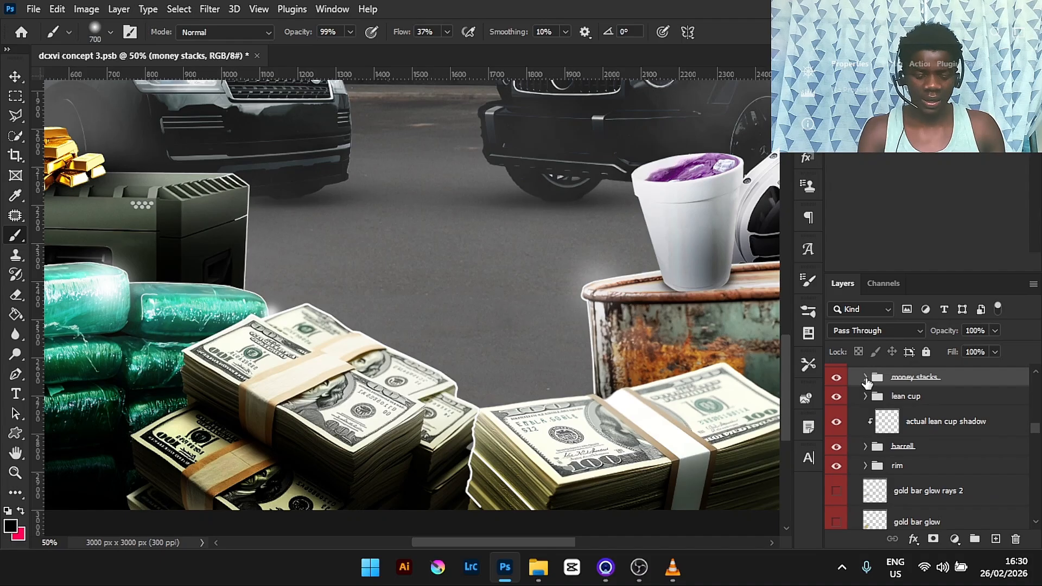
key("ctrl+minus")
scroll(1039, 431, "up", 3)
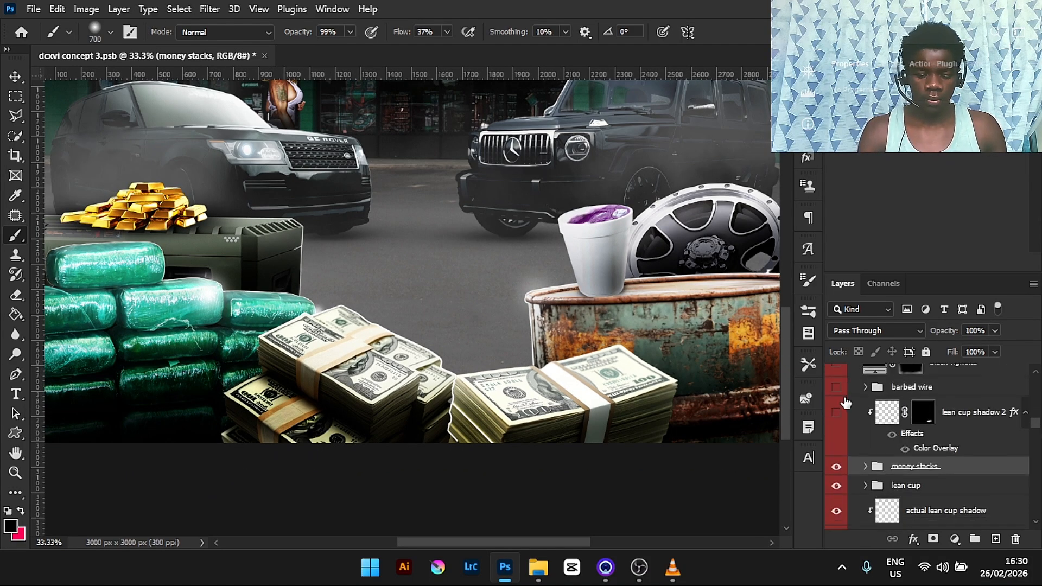
key("ctrl+0")
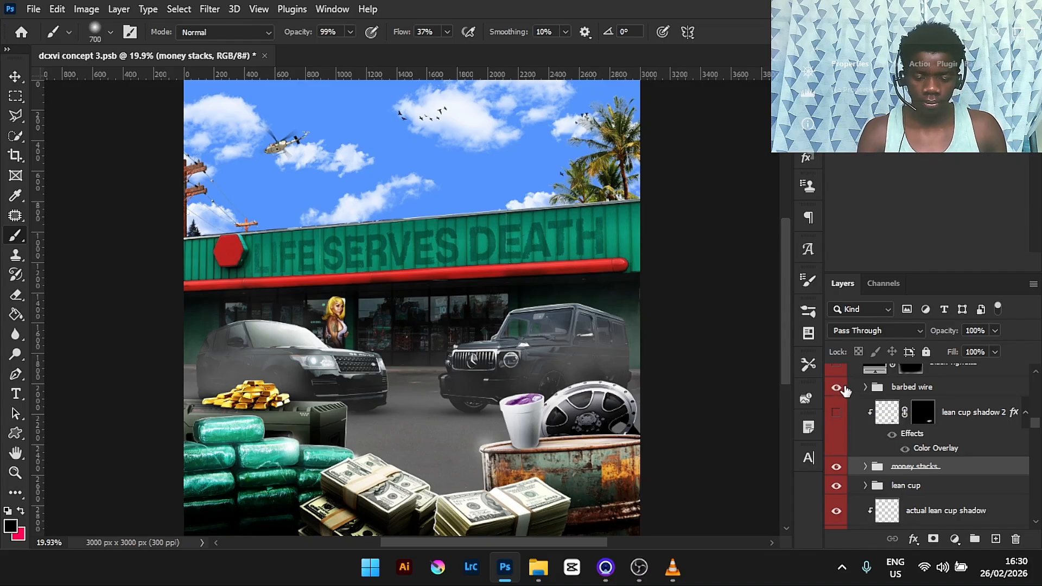
left_click(838, 388)
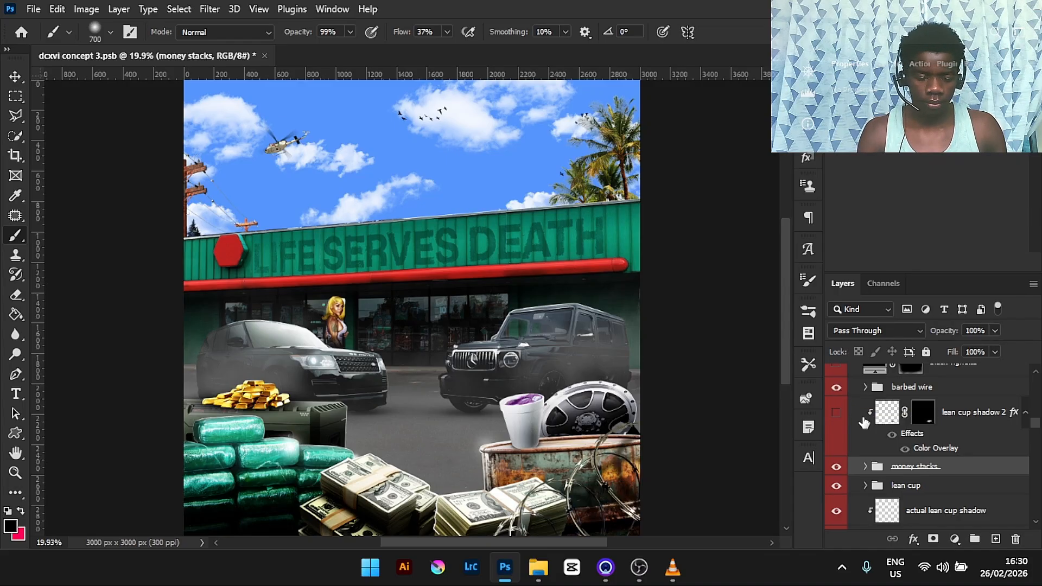
left_click(836, 388)
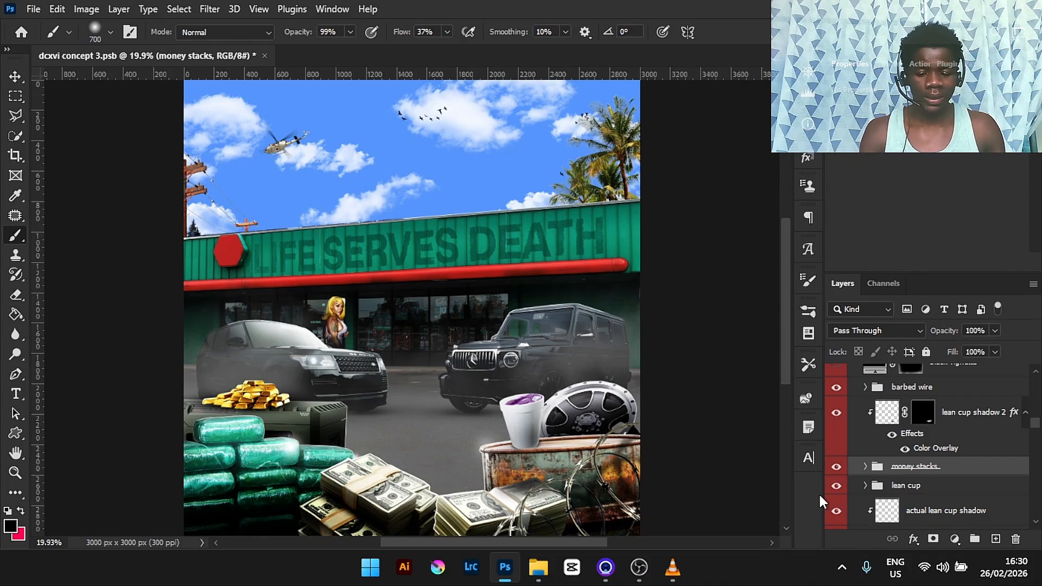
left_click(837, 414)
left_click(837, 414)
left_click(837, 414)
left_click(837, 414)
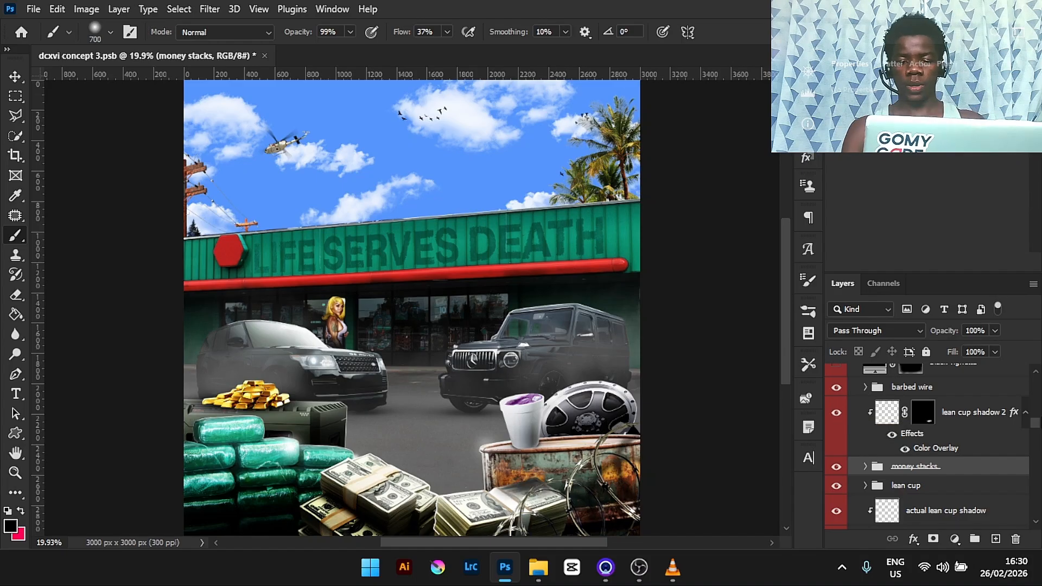
- Turn on the Main Subject group to show the main figure in the composition
scroll(1037, 423, "up", 1)
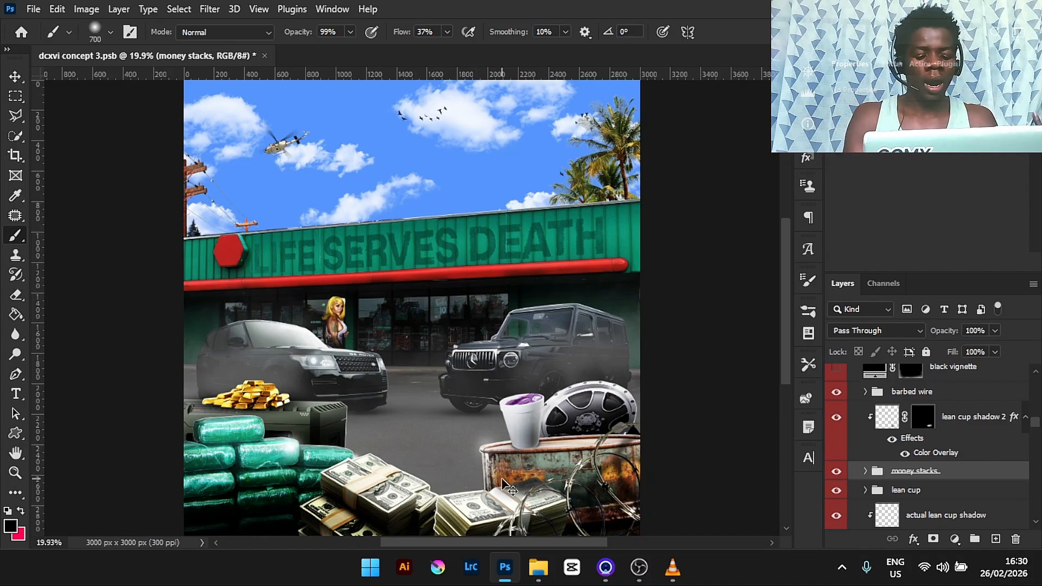
key("ctrl+minus")
key("ctrl+0")
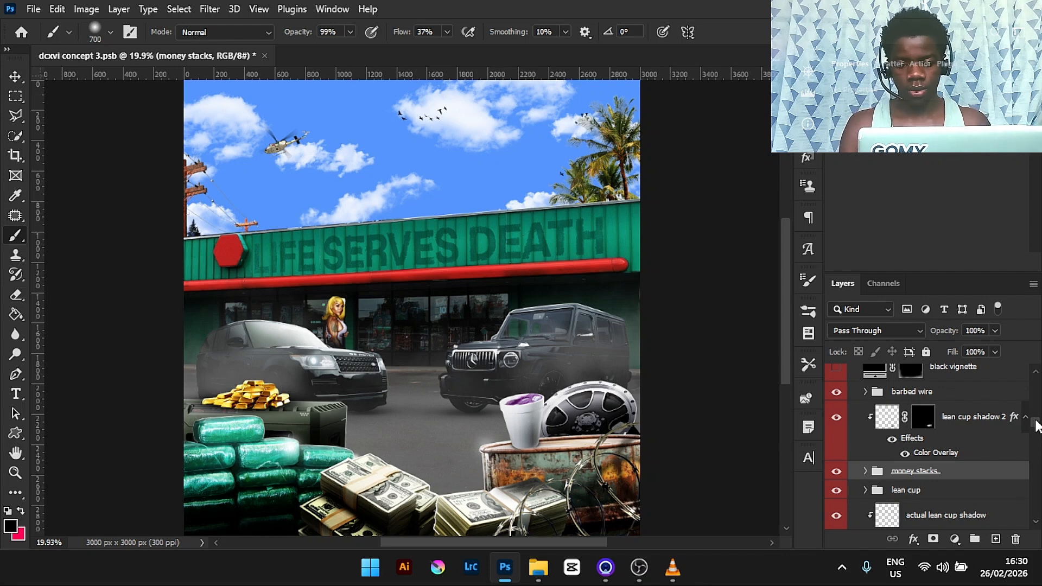
left_click_drag(1036, 425, 1037, 421)
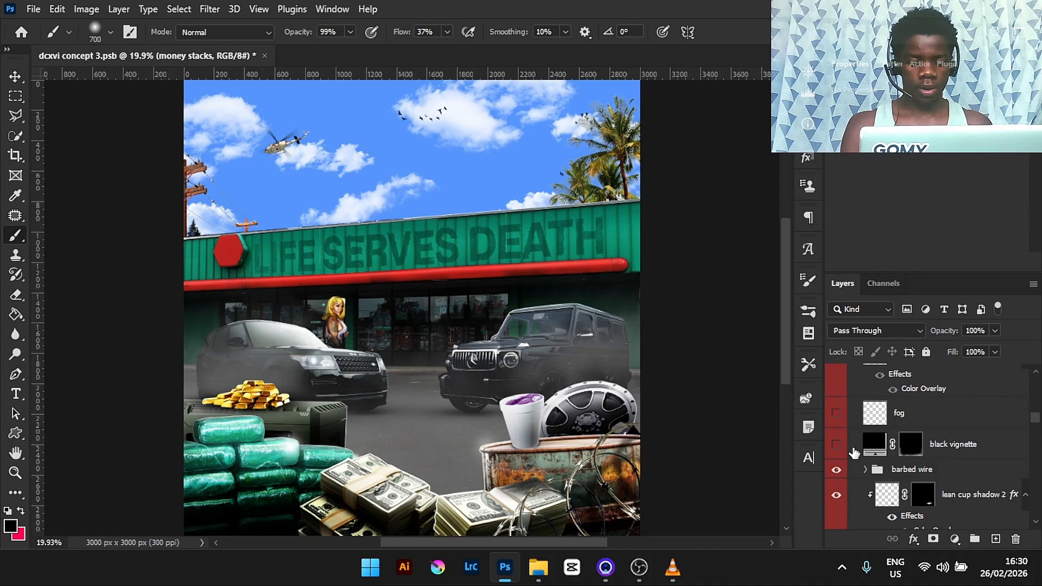
key("ctrl+minus")
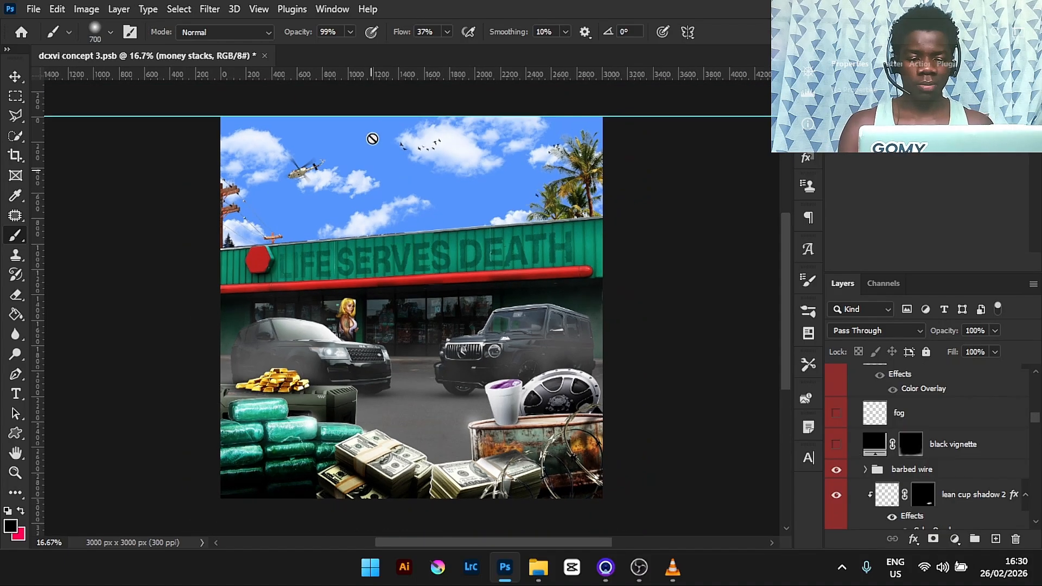
left_click_drag(1040, 423, 1039, 460)
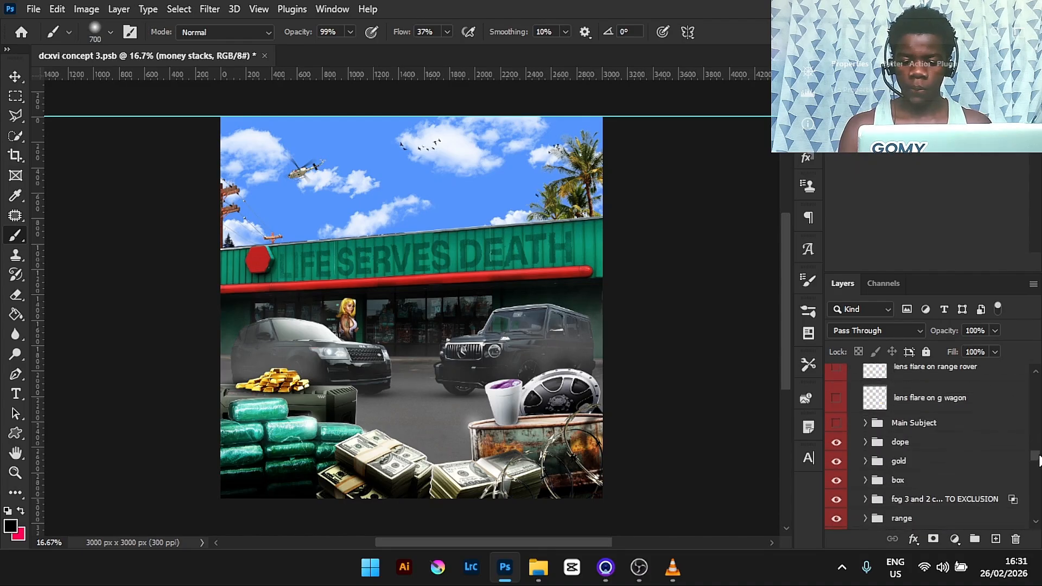
left_click(835, 424)
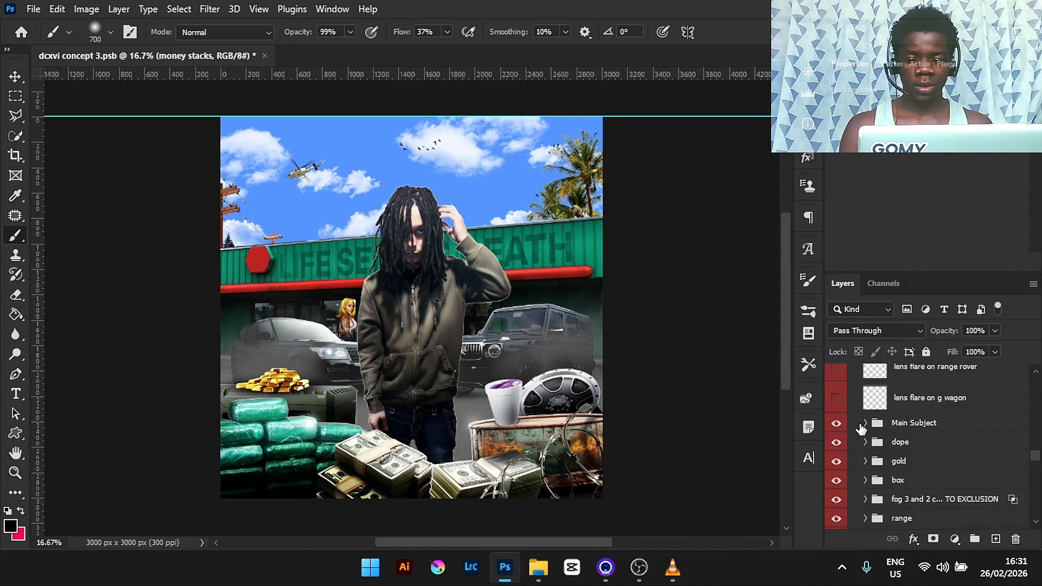
left_click(865, 423)
left_click(864, 424)
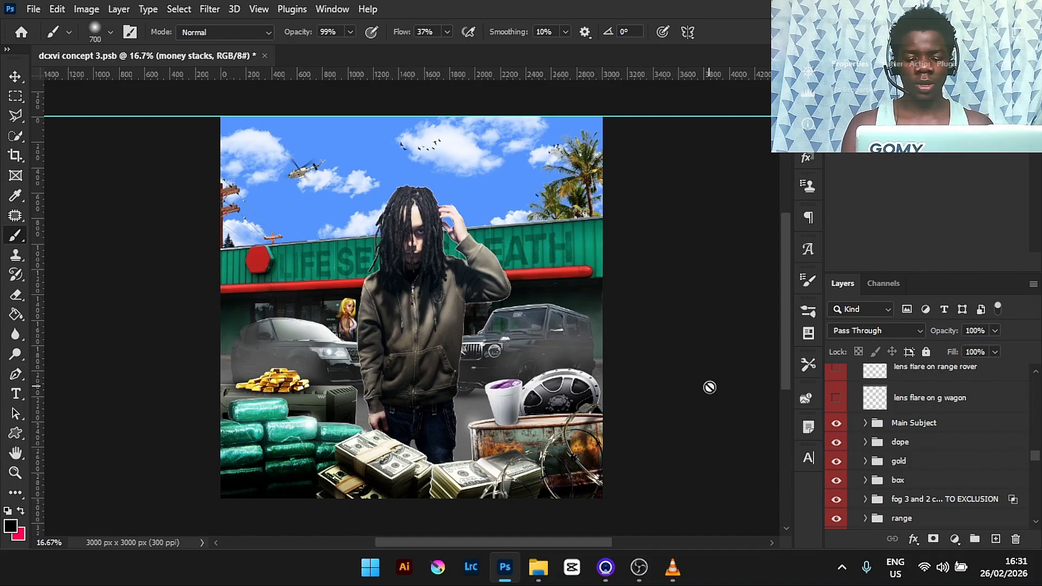
- Turn on and select the lens flare on g wagon layer
key("ctrl+plus")
key("ctrl+plus")
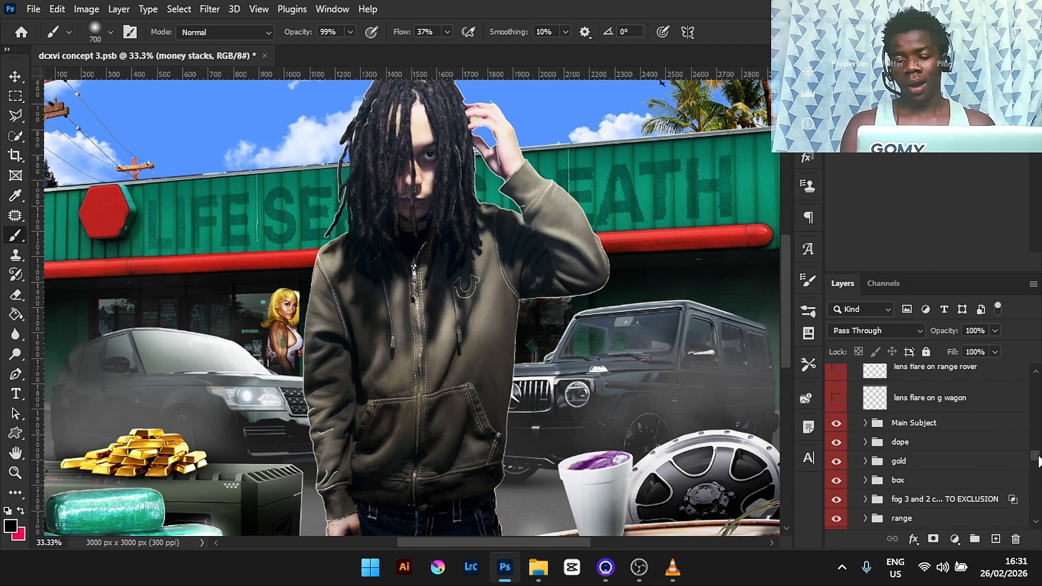
scroll(1038, 462, "up", 1)
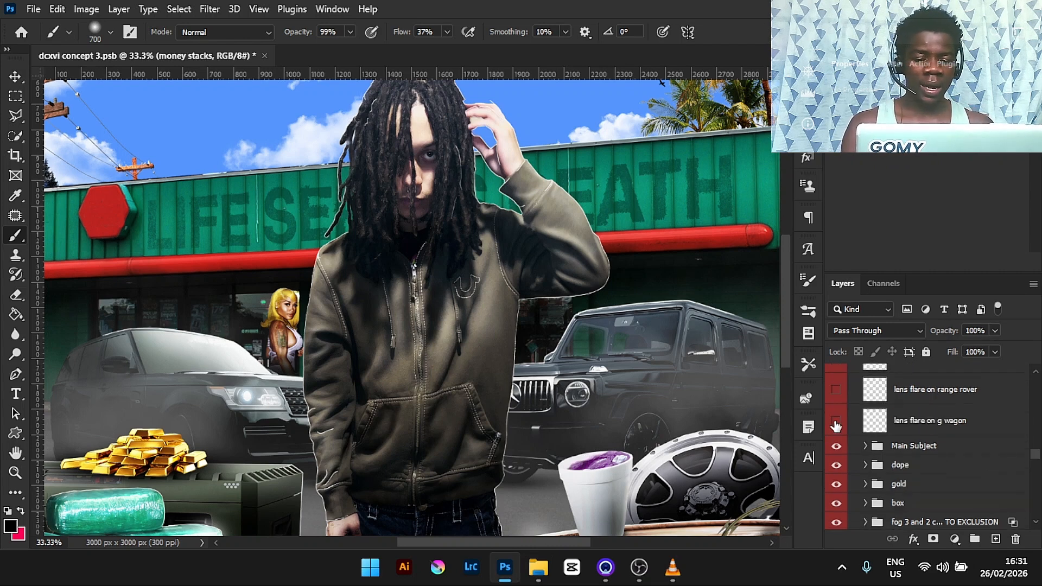
left_click(836, 424)
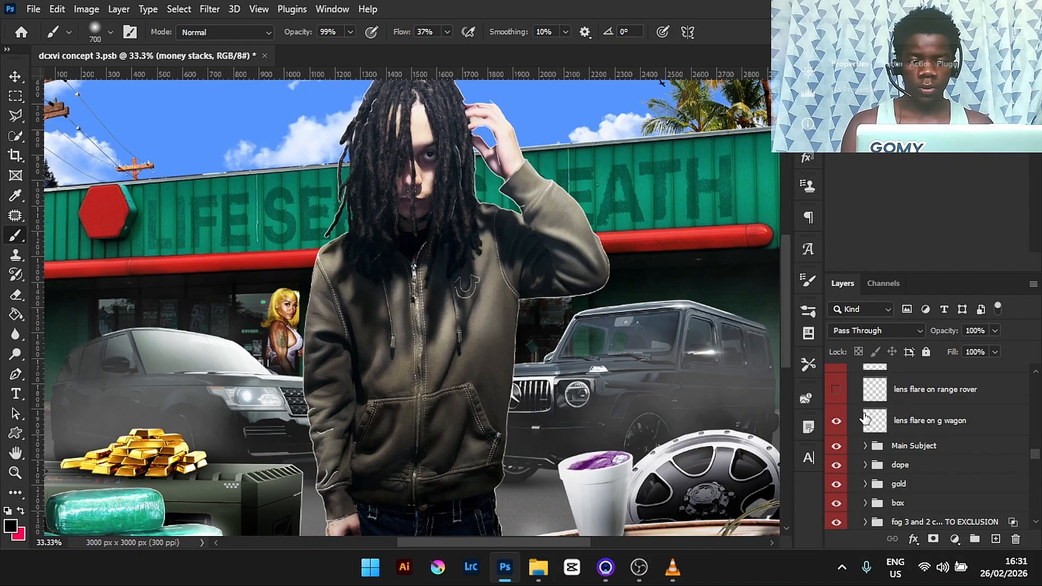
left_click(881, 429)
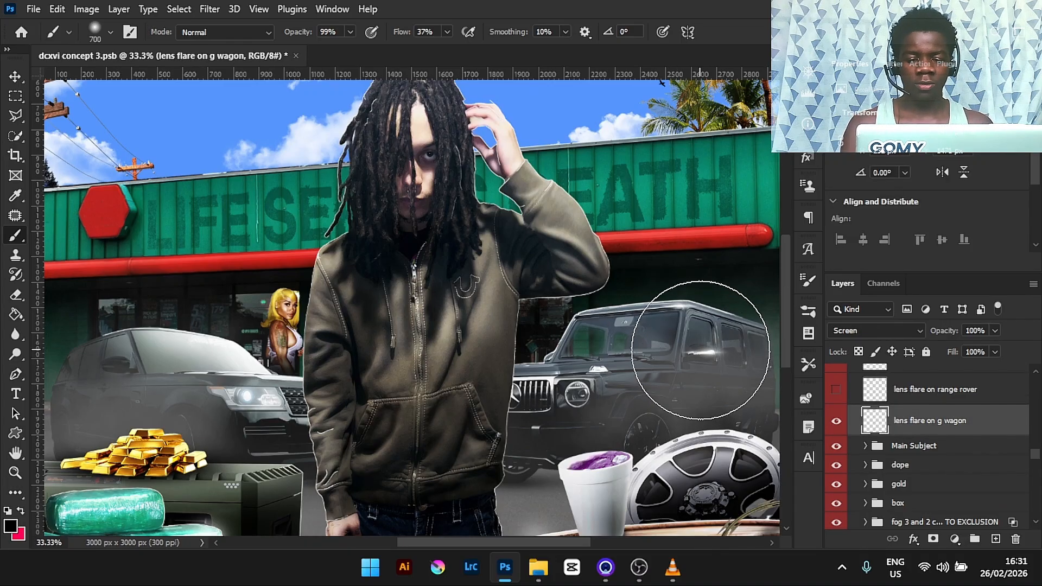
- Choose the Lens Flare brush from the brush presets
left_click(811, 320)
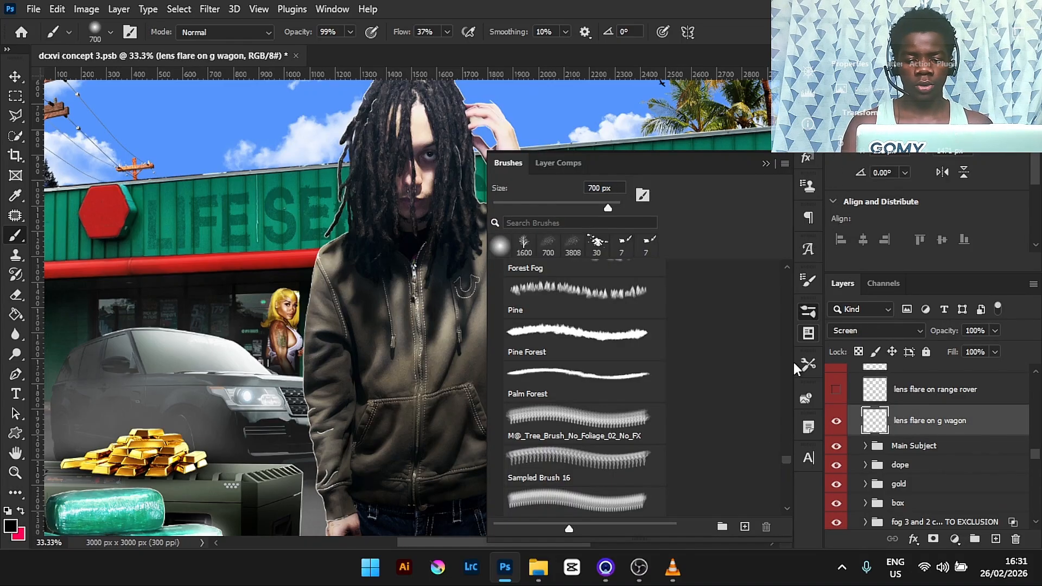
left_click_drag(785, 460, 785, 470)
left_click(597, 437)
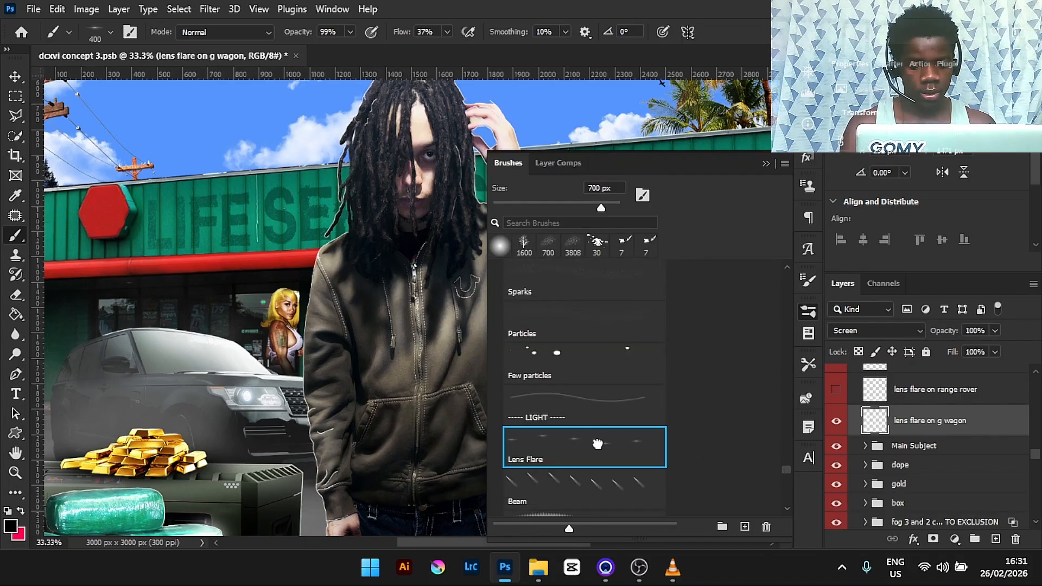
left_click(763, 165)
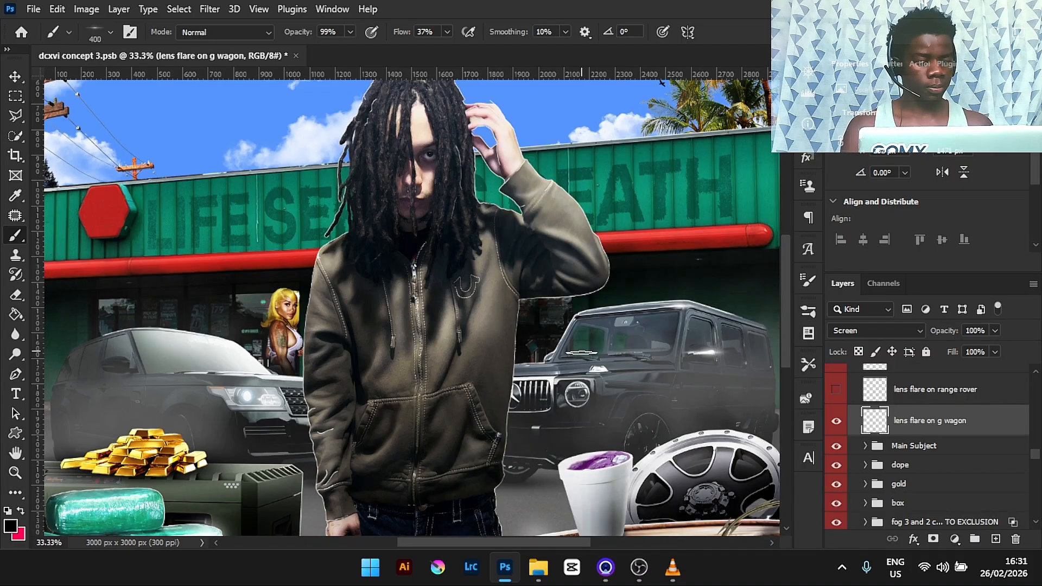
- Set the foreground colour to white and raise the brush flow to 100%
key("d")
key("x")
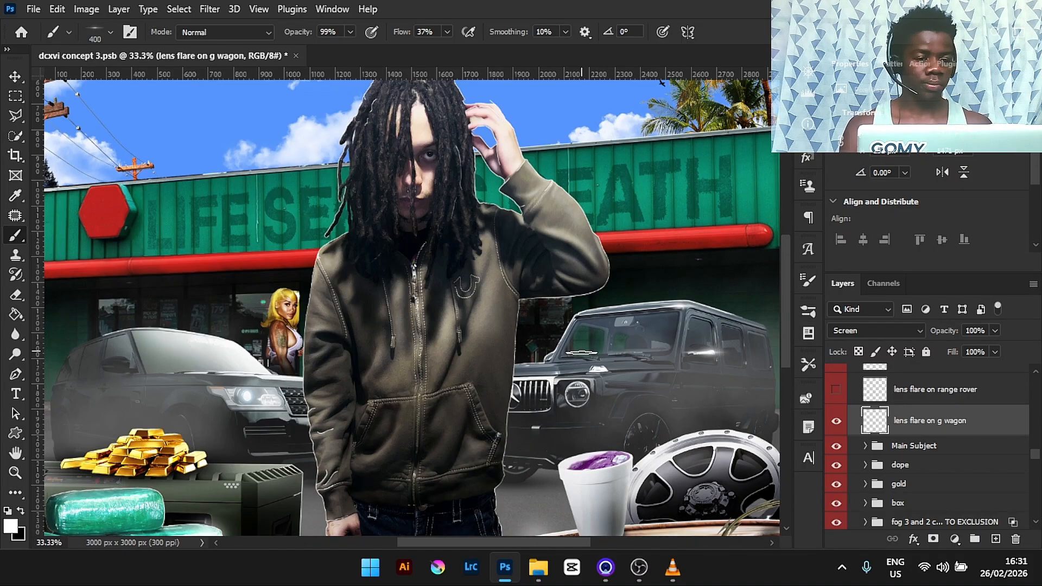
left_click(447, 31)
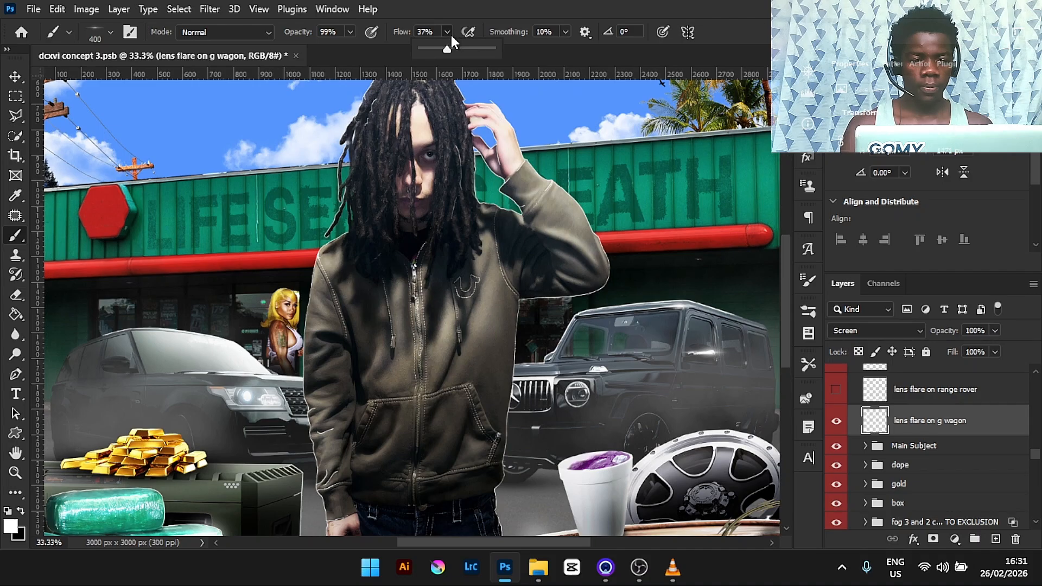
left_click(562, 6)
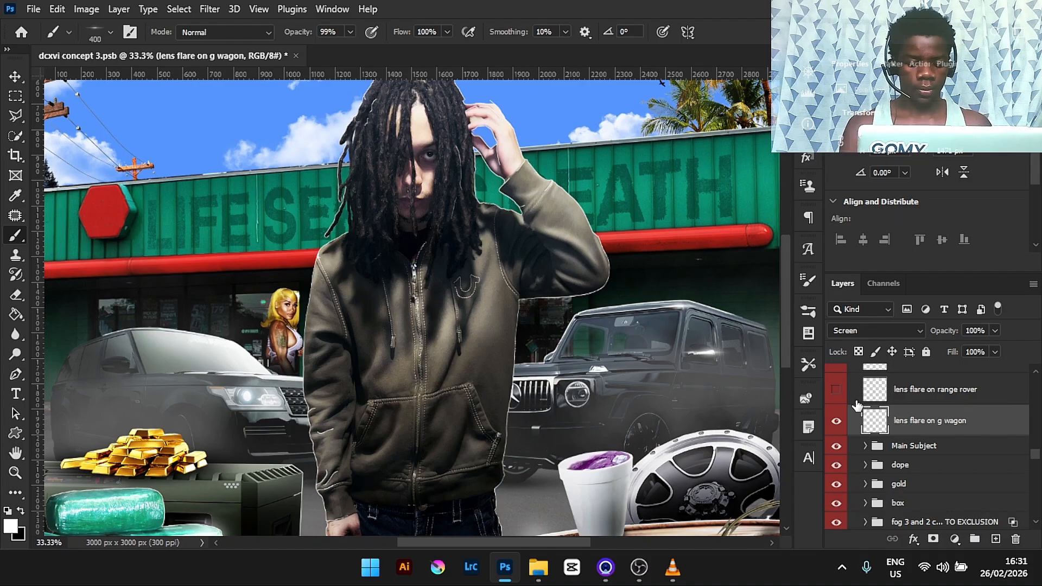
- Turn on the lens flare on range rover layer
left_click(835, 391)
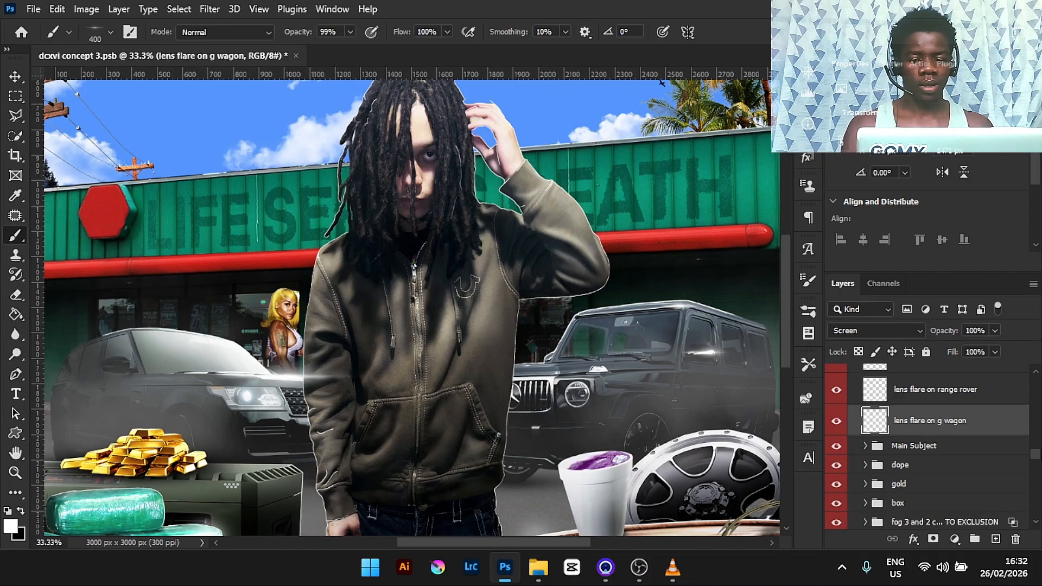
scroll(1035, 458, "up", 5)
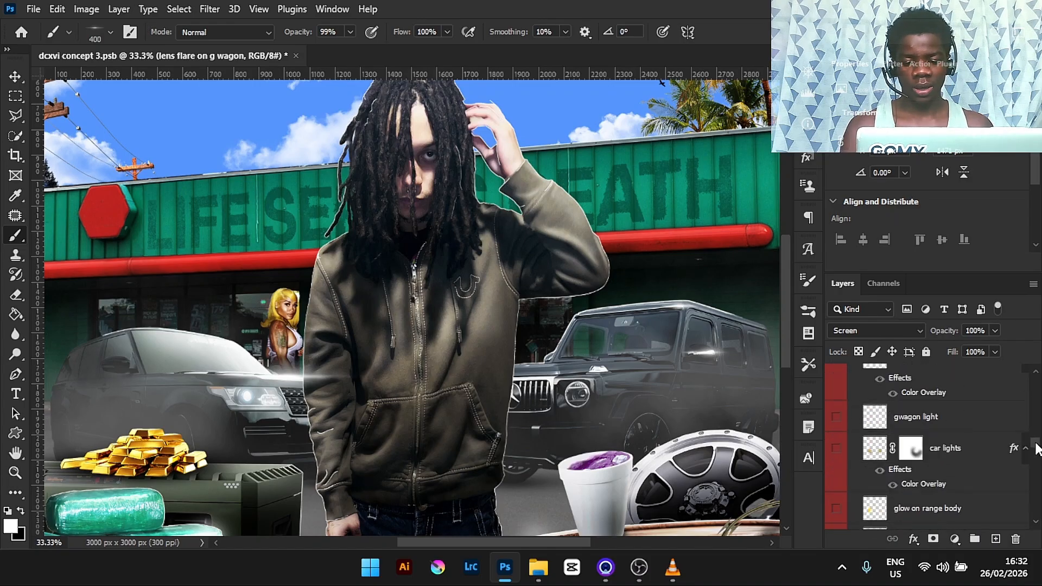
scroll(1036, 459, "down", 4)
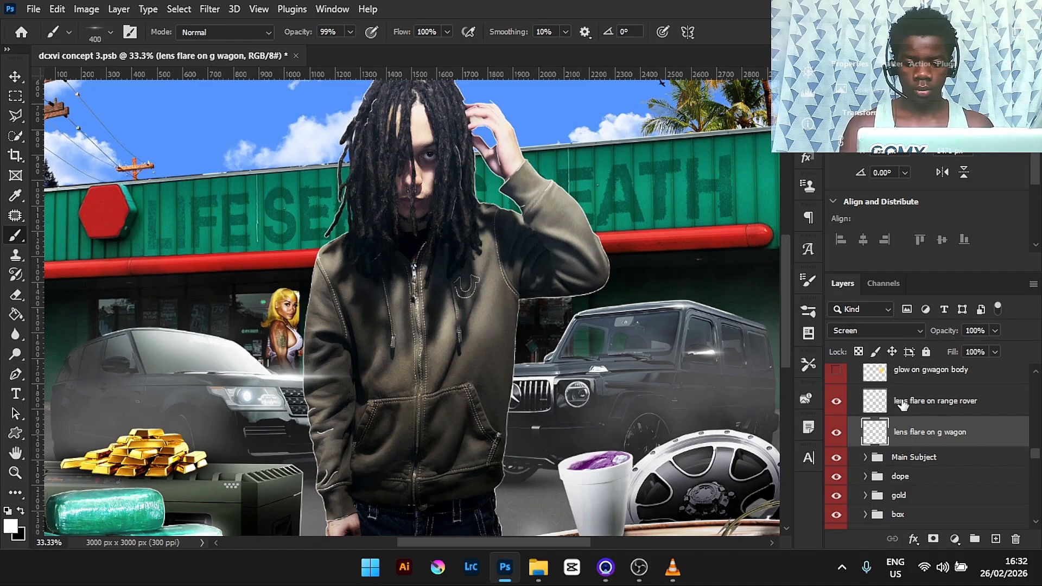
left_click_drag(900, 405, 920, 475)
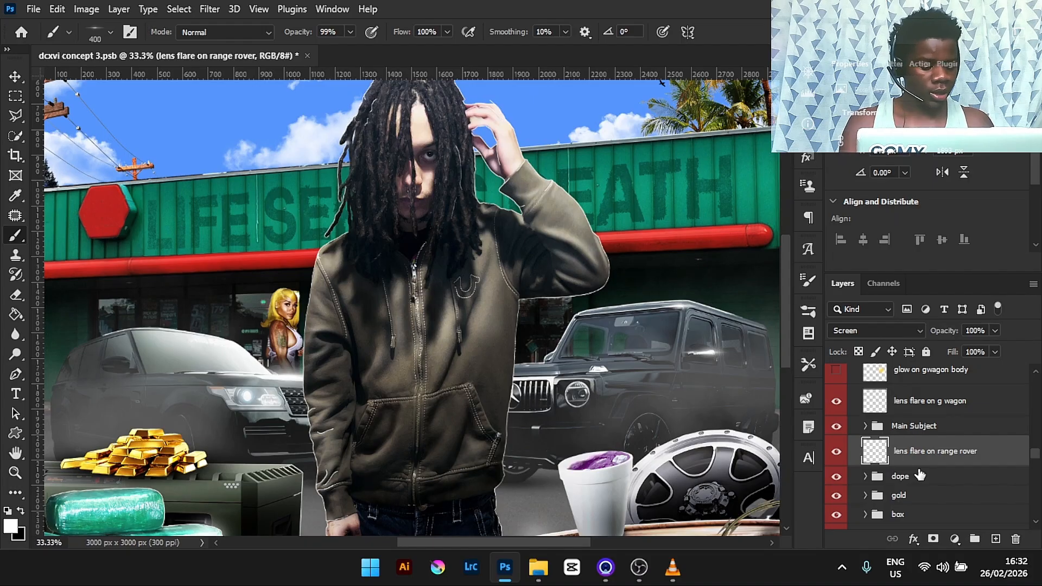
key("ctrl+bracketright")
key("ctrl+bracketright")
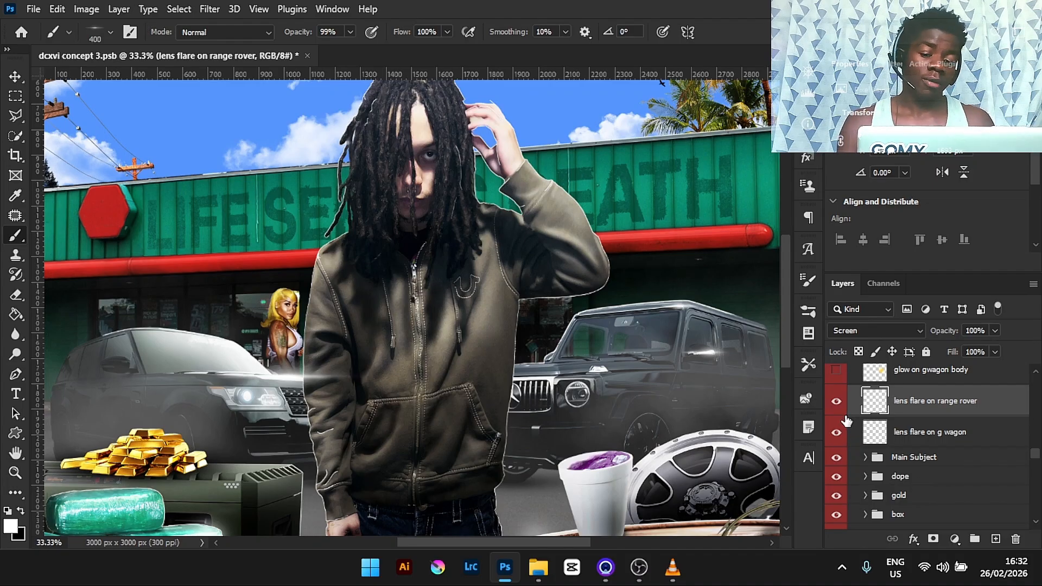
- Turn on the glow on gwagon body, glow on range body and car lights layers
left_click(836, 373)
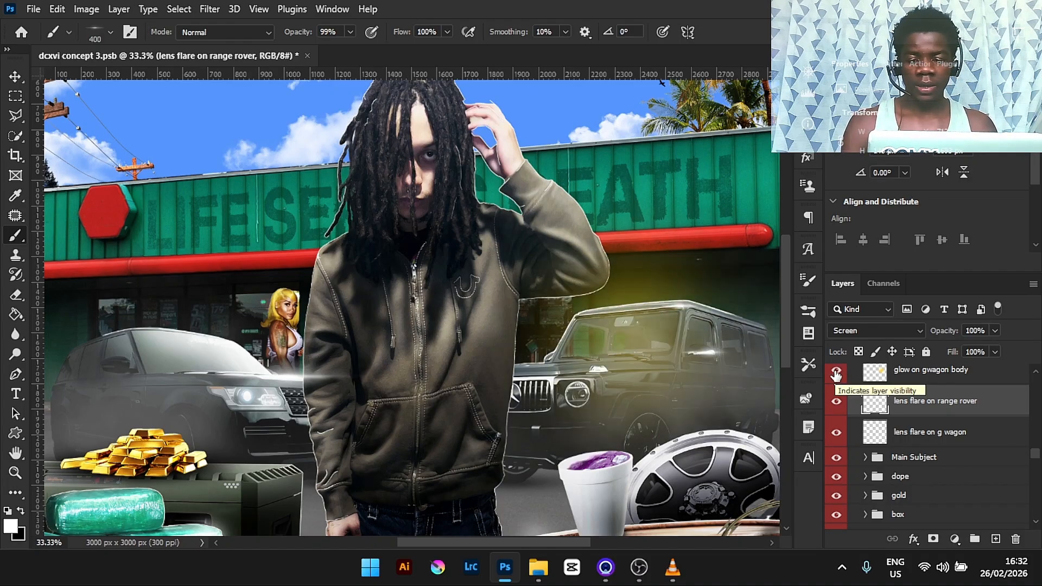
left_click_drag(1035, 452, 1035, 448)
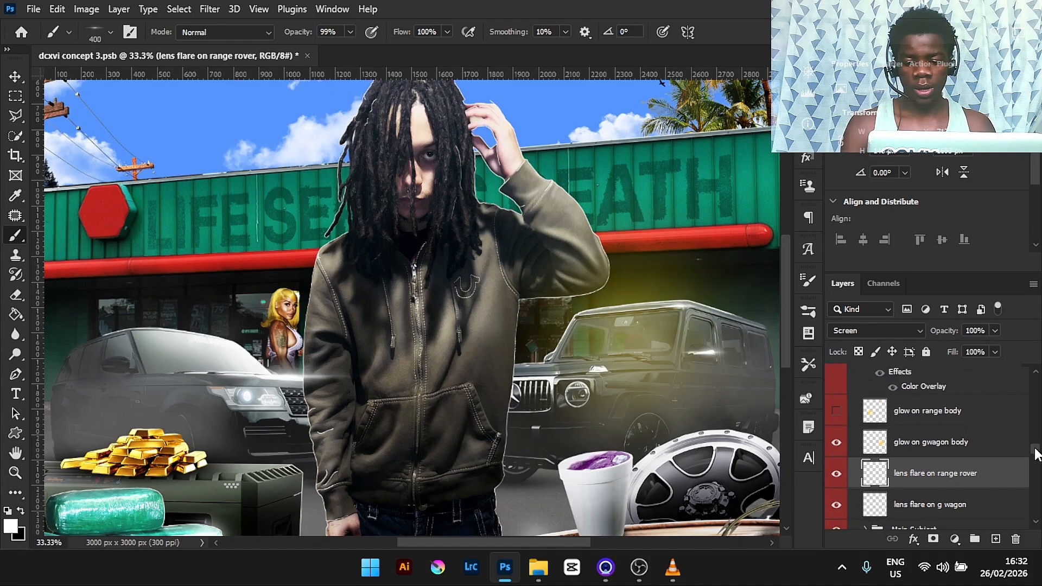
left_click(837, 412)
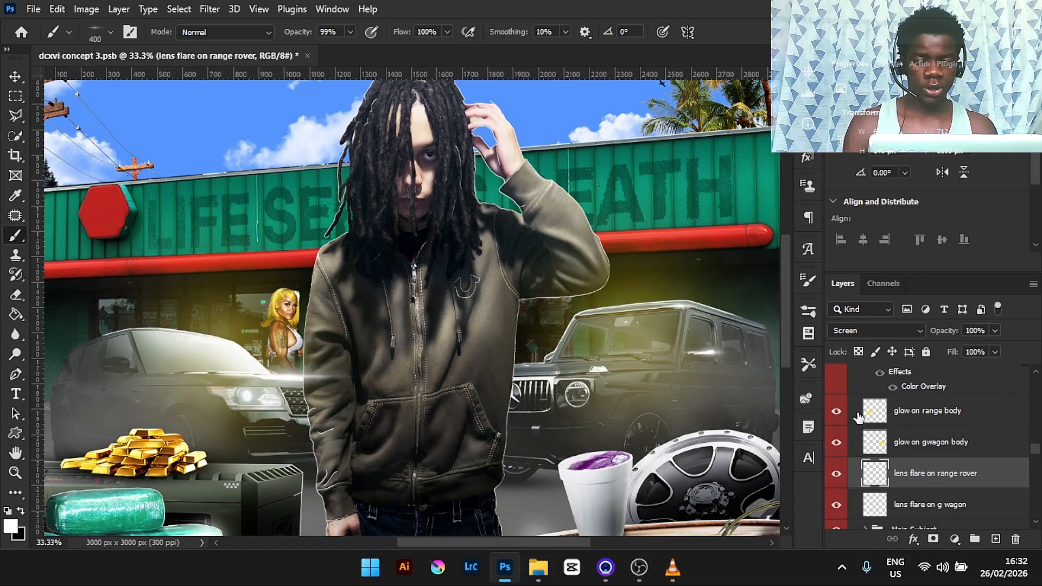
left_click_drag(1035, 455, 1035, 449)
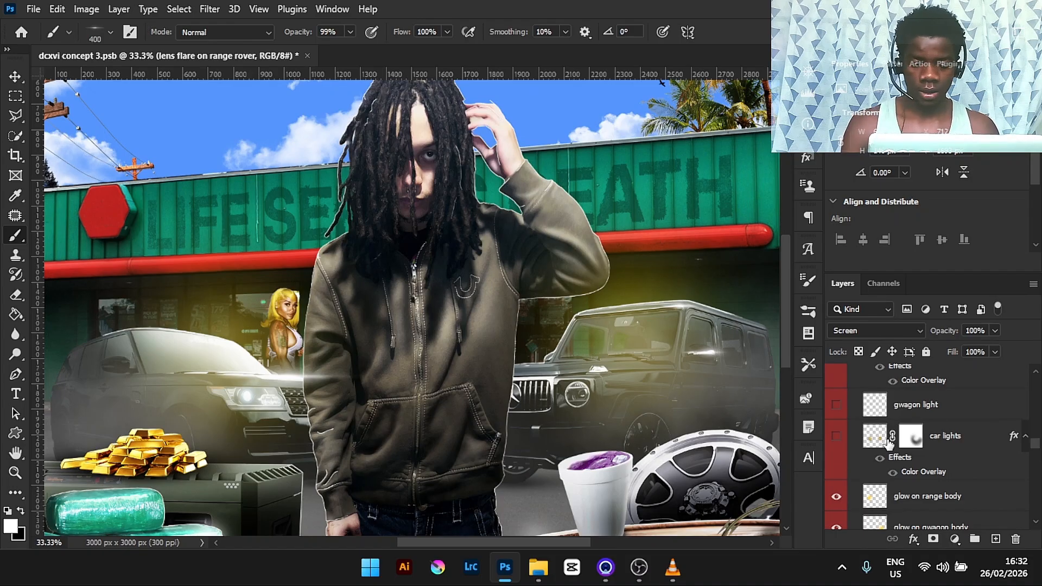
left_click(836, 438)
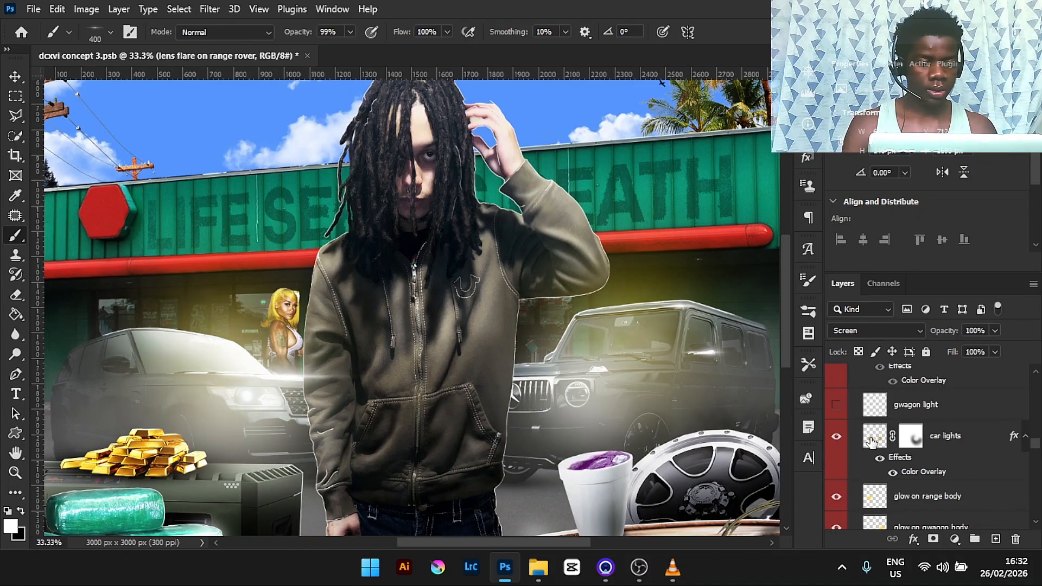
- Select the car lights layer and switch to the Soft Round brush preset
left_click(977, 442)
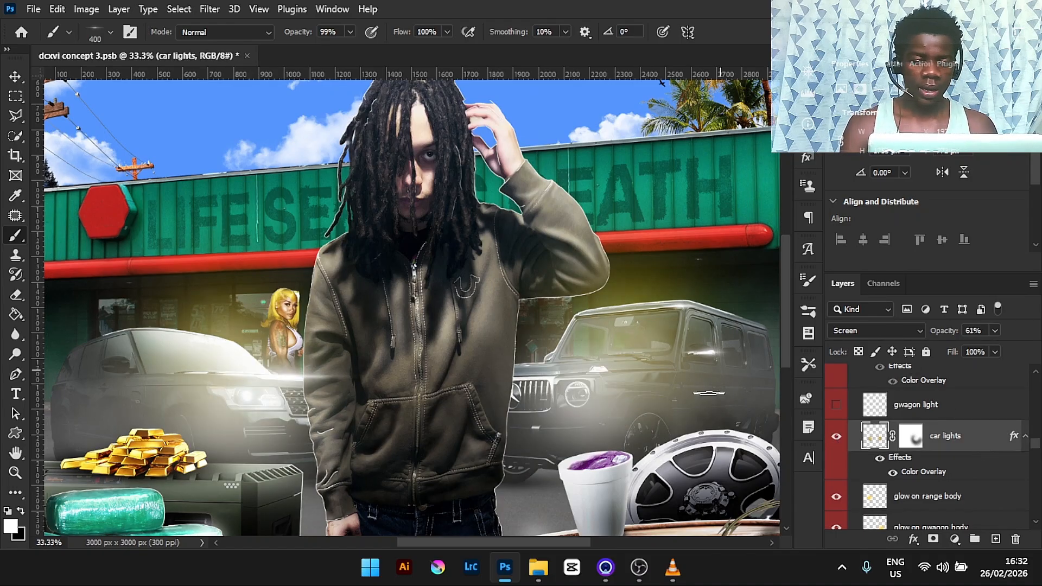
left_click(114, 31)
left_click(57, 174)
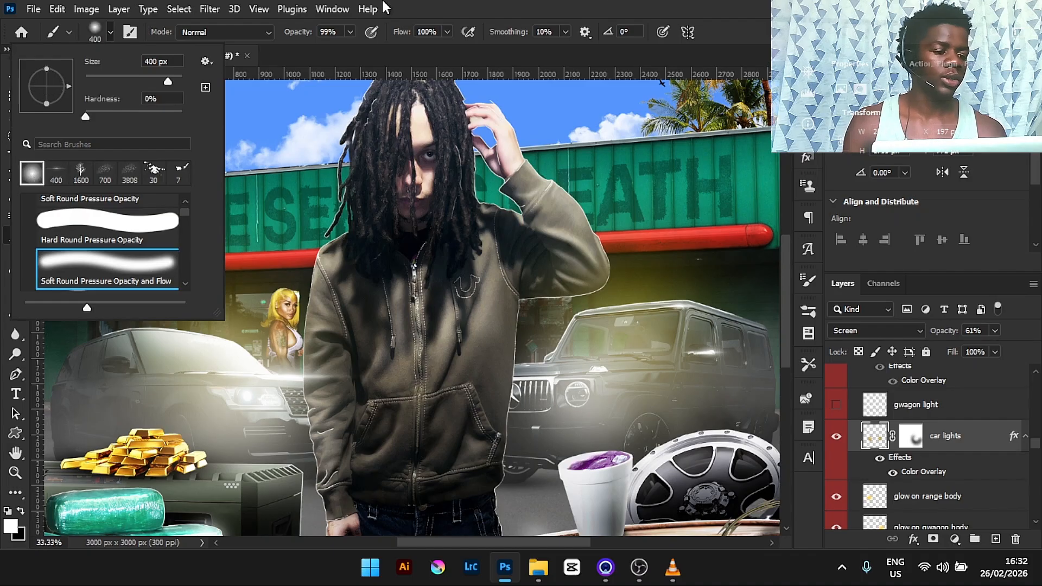
key("Return")
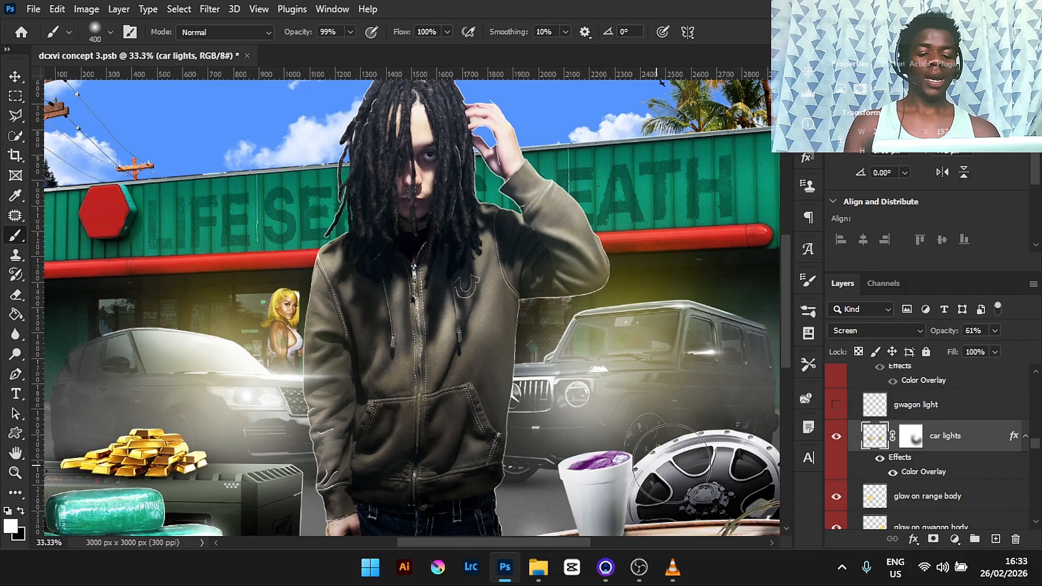
- Inspect the car lights layer's Color Overlay effect settings
left_click(879, 458)
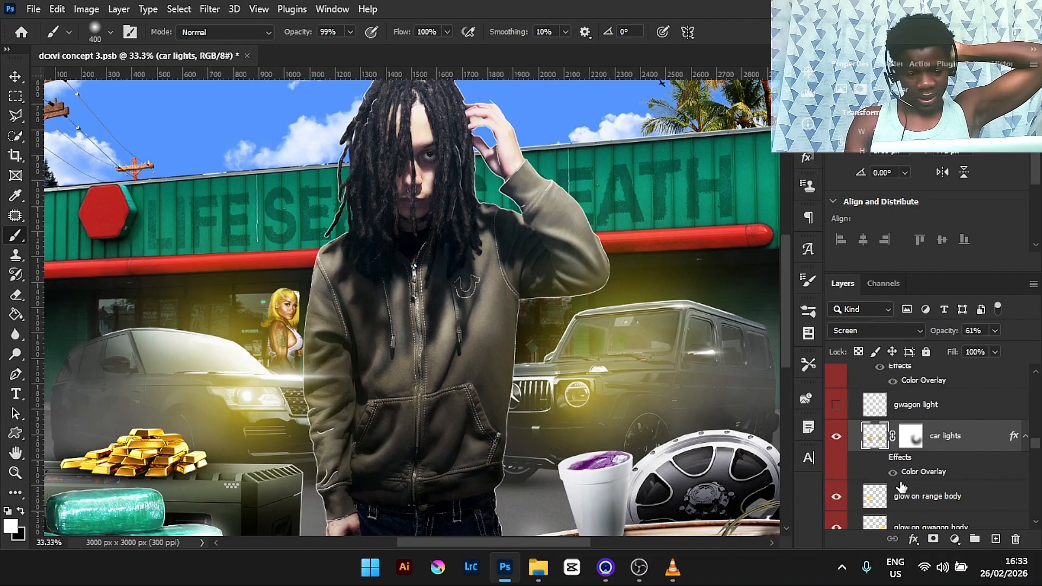
left_click(879, 458)
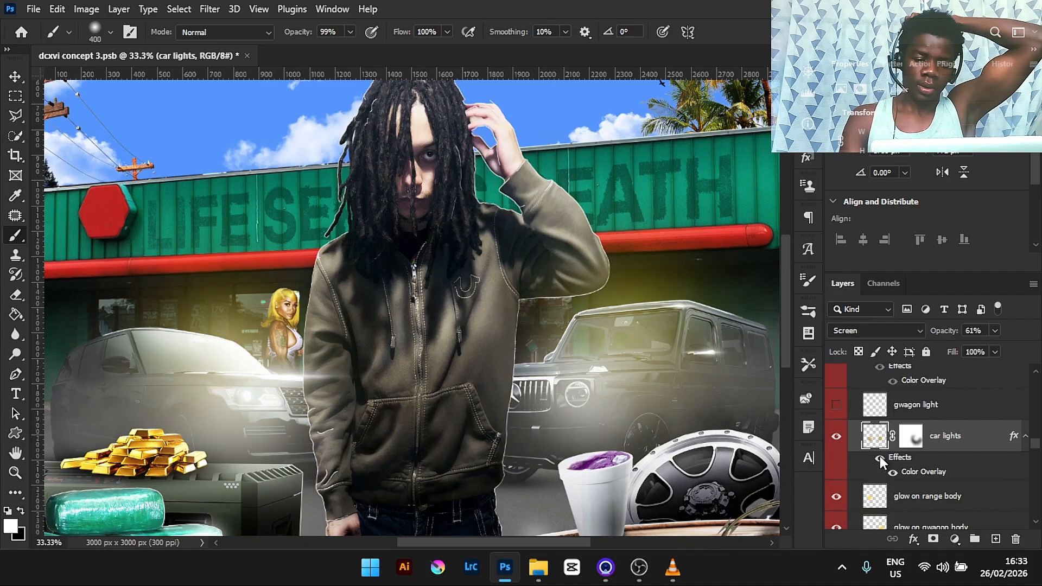
double_click(923, 473)
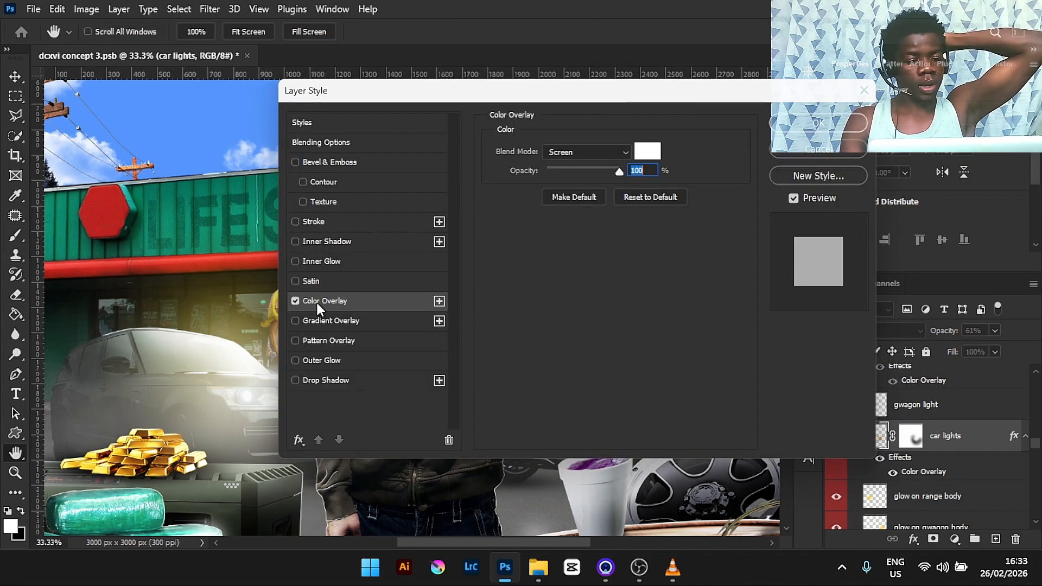
left_click(865, 95)
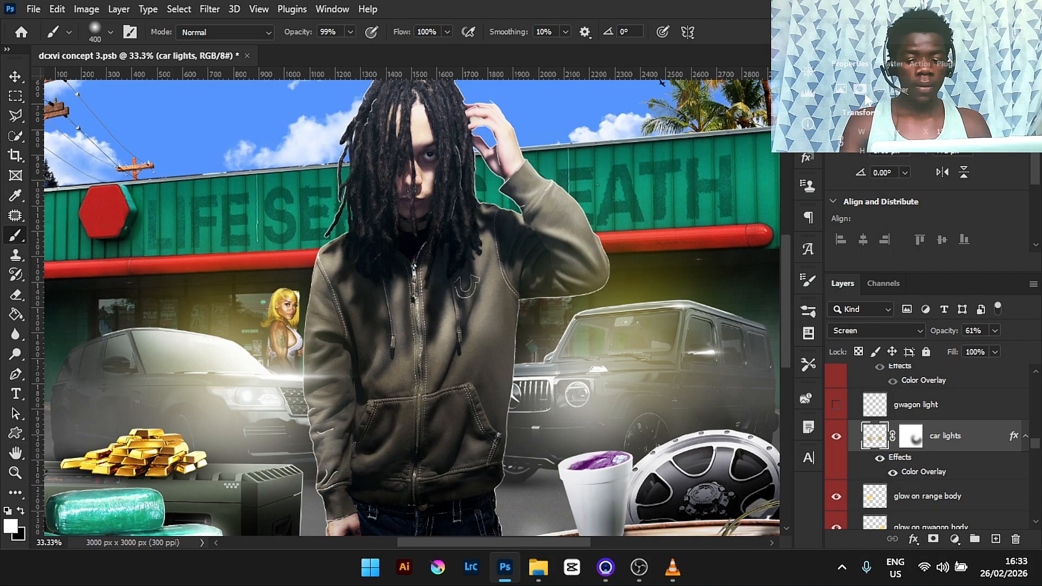
- Turn on the gwagon light, lens flare gold bar and gold bar glow layers
left_click(836, 405)
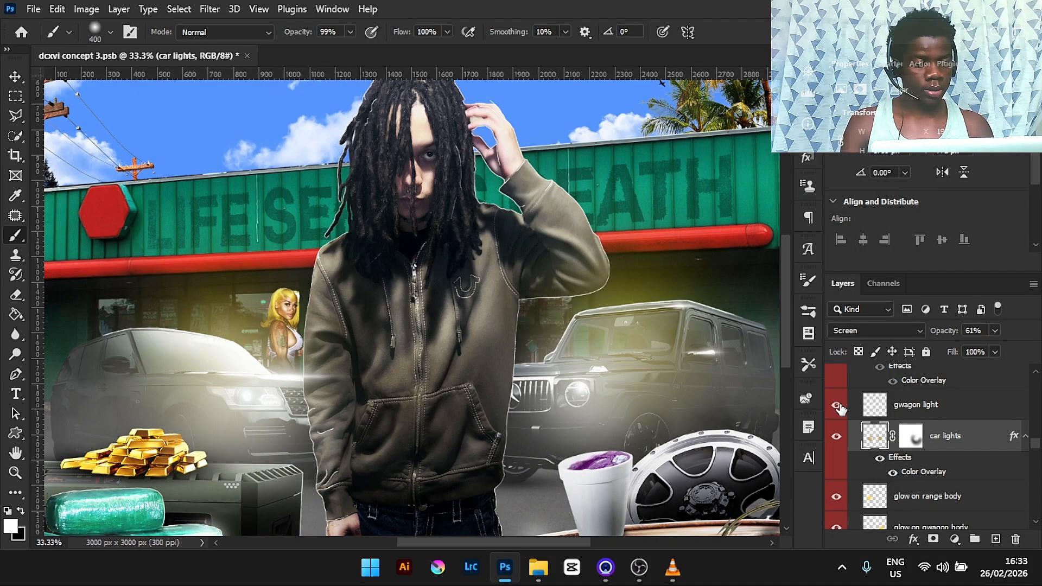
left_click(956, 407)
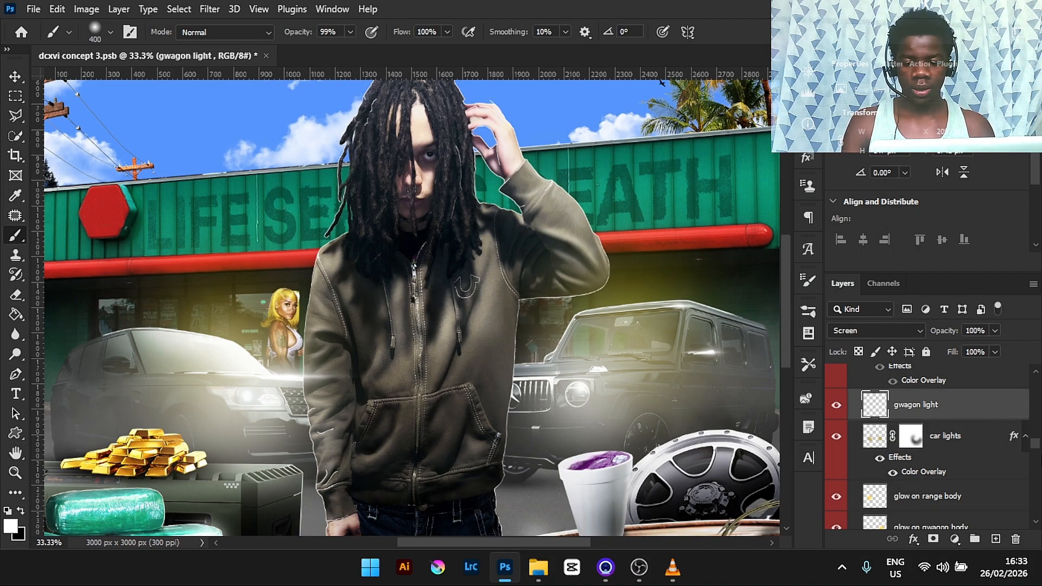
scroll(1037, 450, "up", 4)
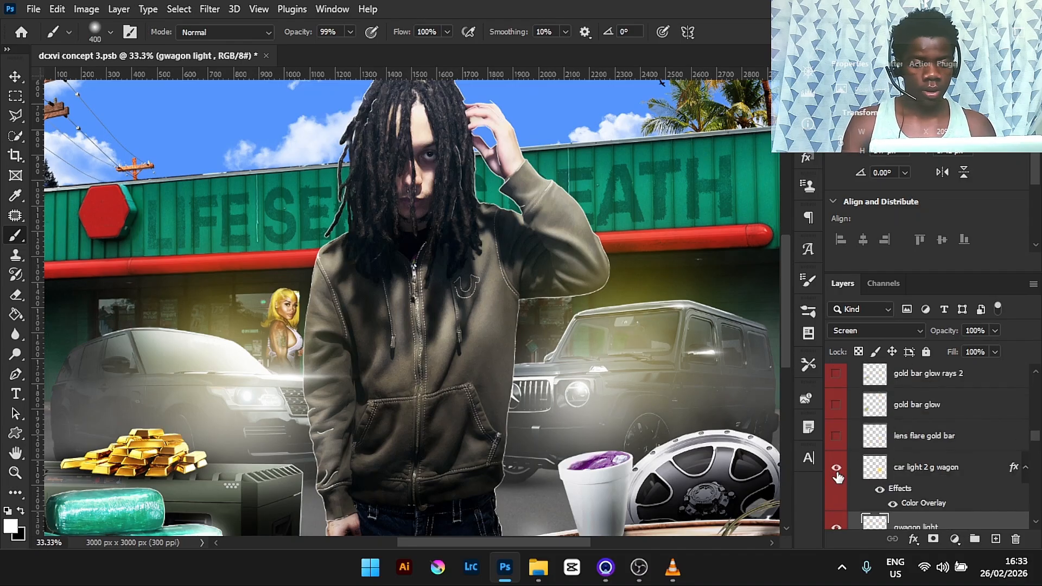
left_click(943, 442)
left_click(836, 436)
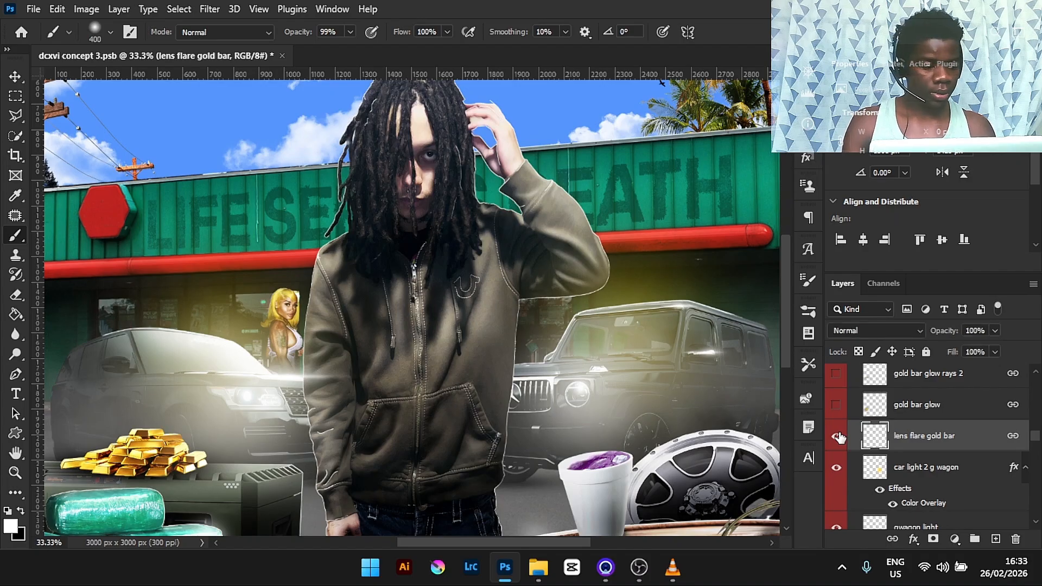
left_click(836, 437)
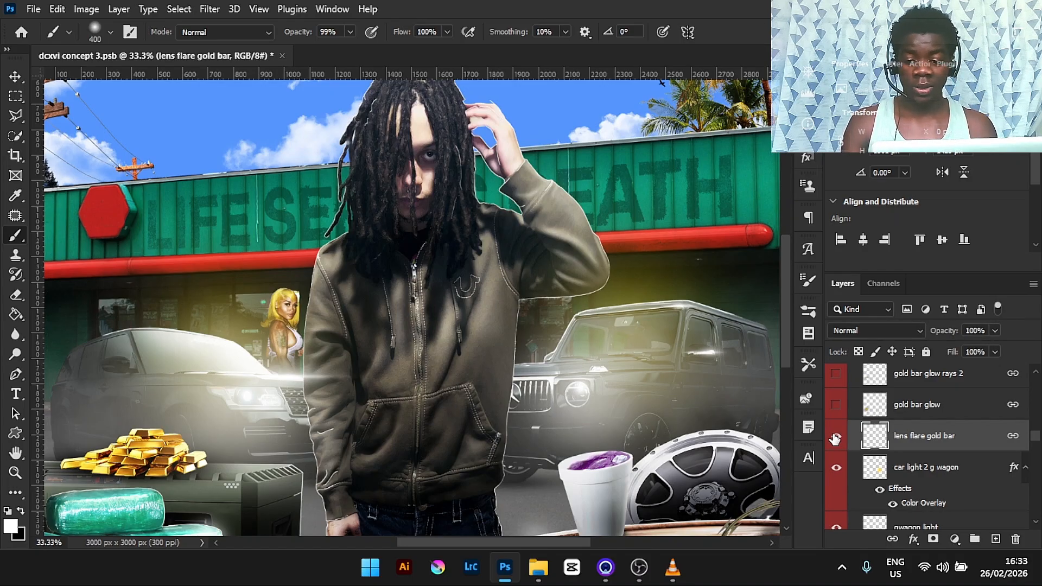
left_click(836, 405)
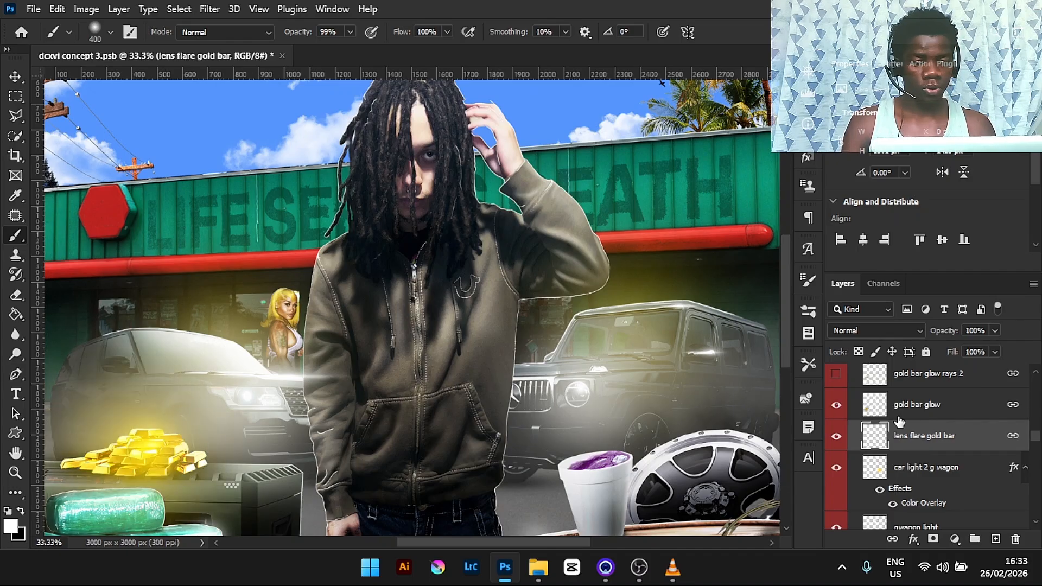
left_click(917, 406)
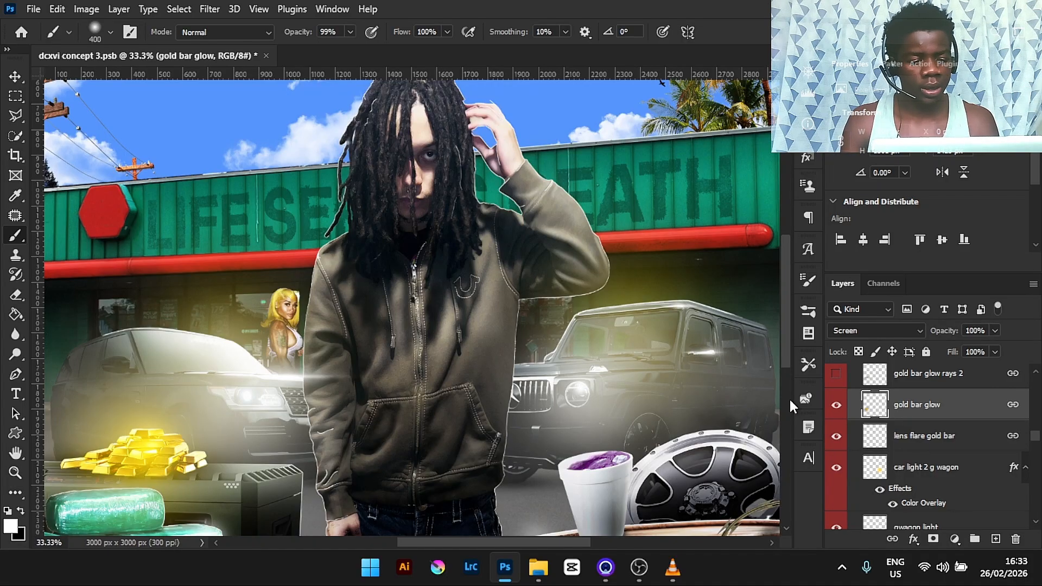
- Turn on and select the gold bar glow rays 2 layer
left_click(16, 493)
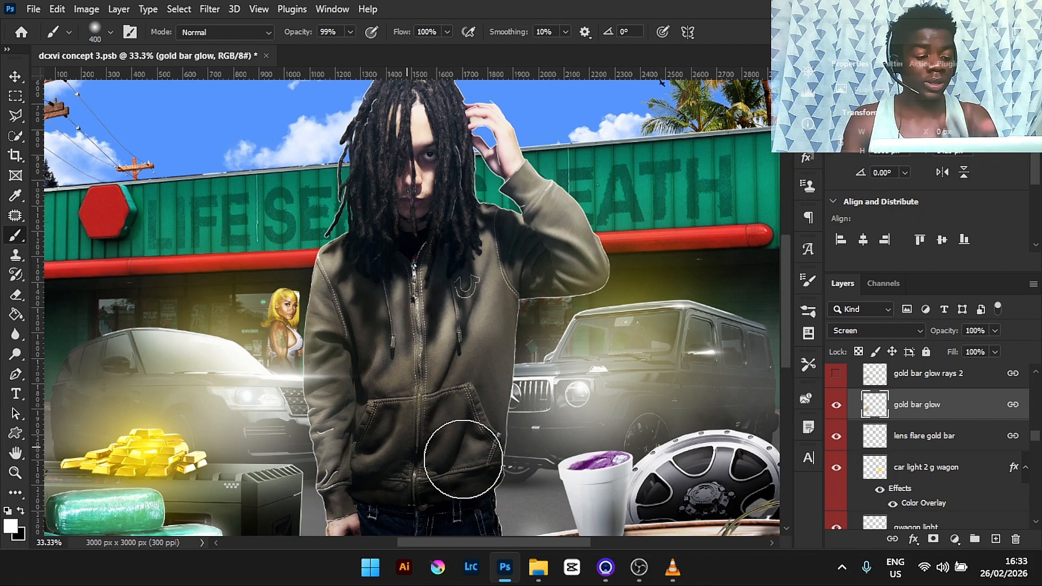
left_click(834, 409)
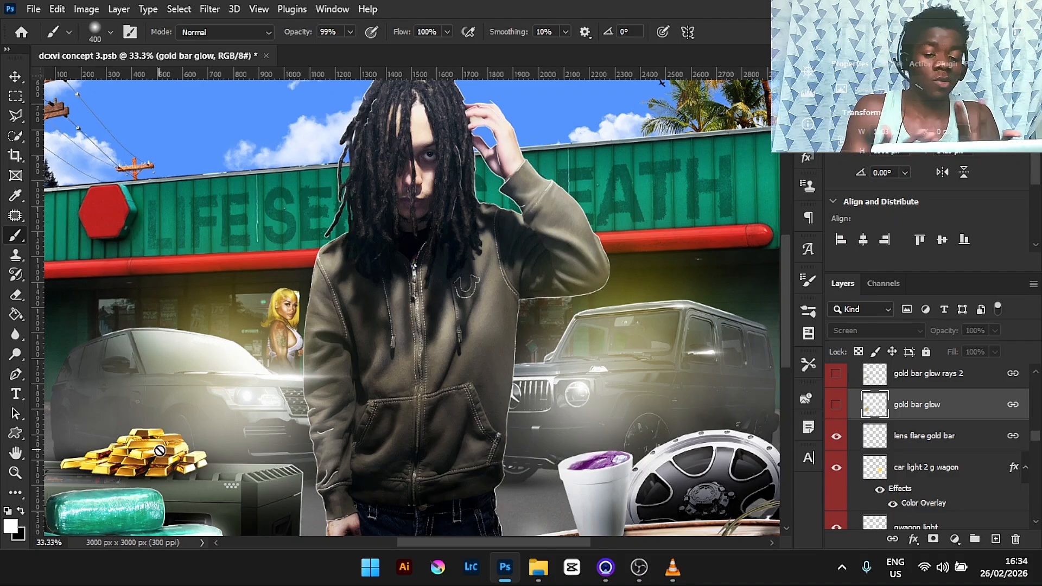
left_click(835, 406)
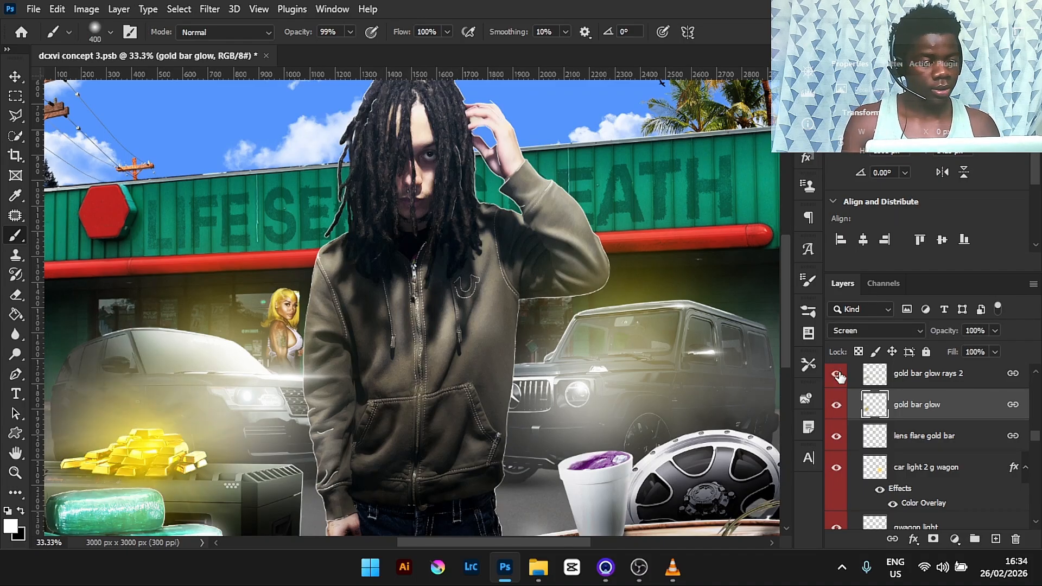
left_click(877, 374)
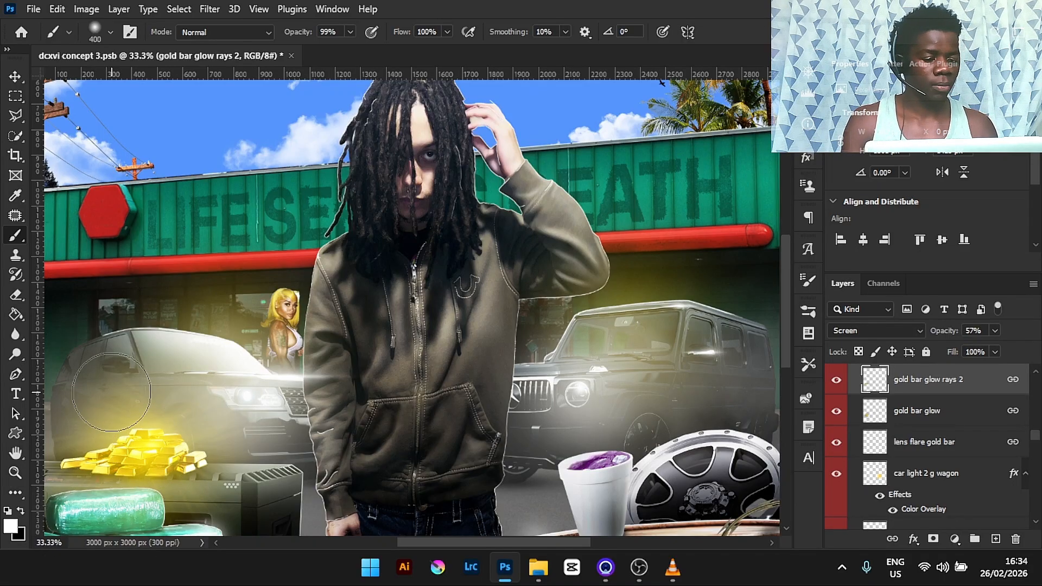
- Zoom in to examine the glow on the gold bars and the Range Rover
left_click_drag(490, 542, 431, 542)
scroll(431, 542, "down", 3)
key("ctrl+plus")
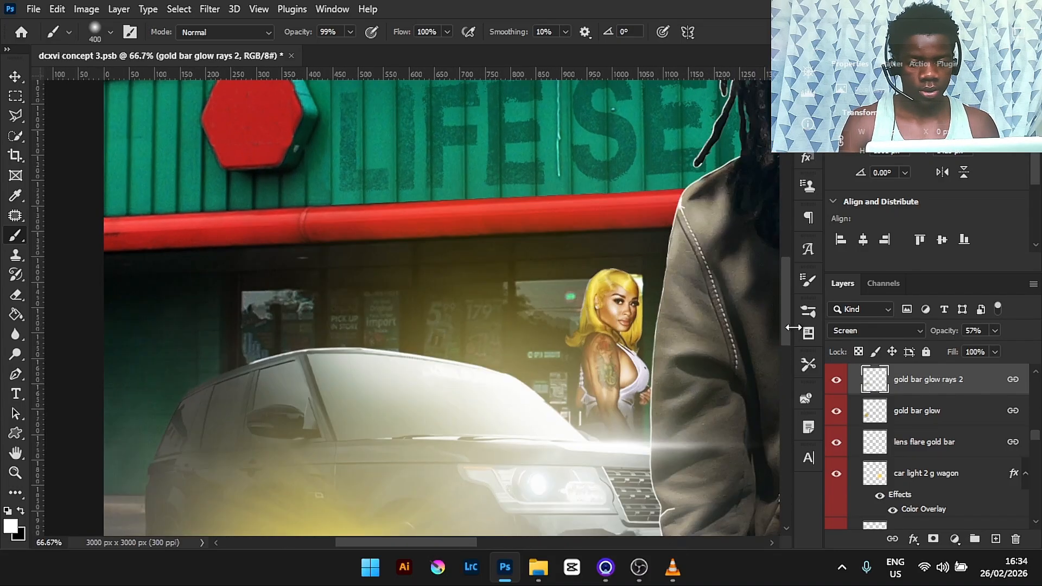
left_click_drag(785, 328, 786, 363)
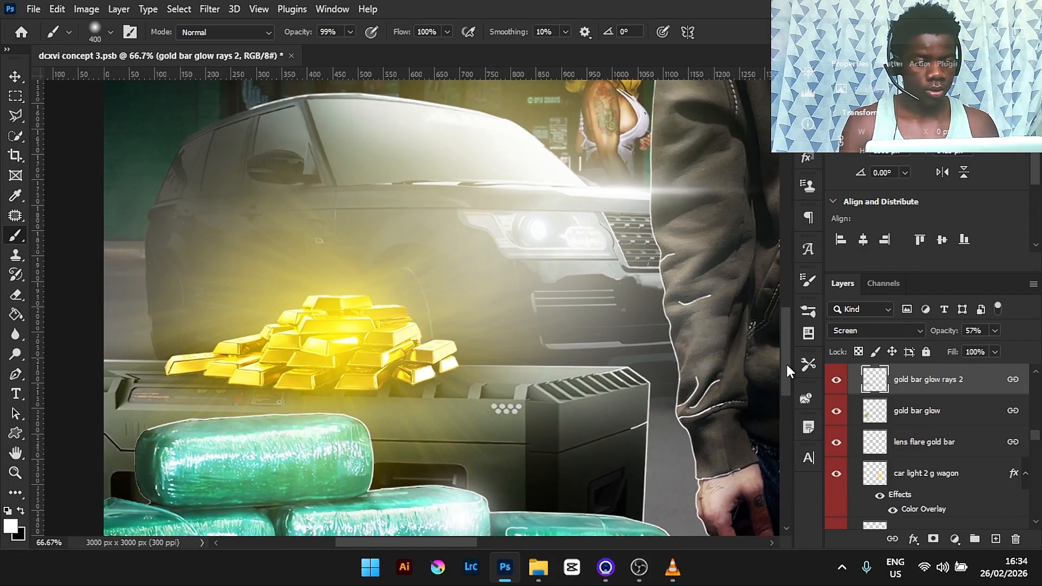
left_click(838, 381)
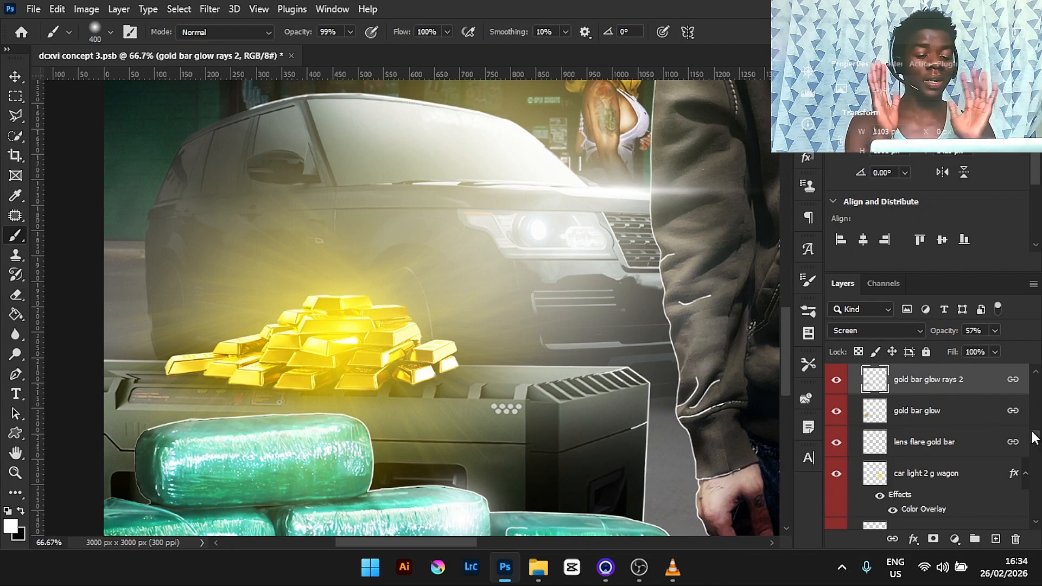
mouse_move(1036, 438)
left_mouse_down()
mouse_move(1036, 422)
mouse_move(1037, 457)
left_mouse_up()
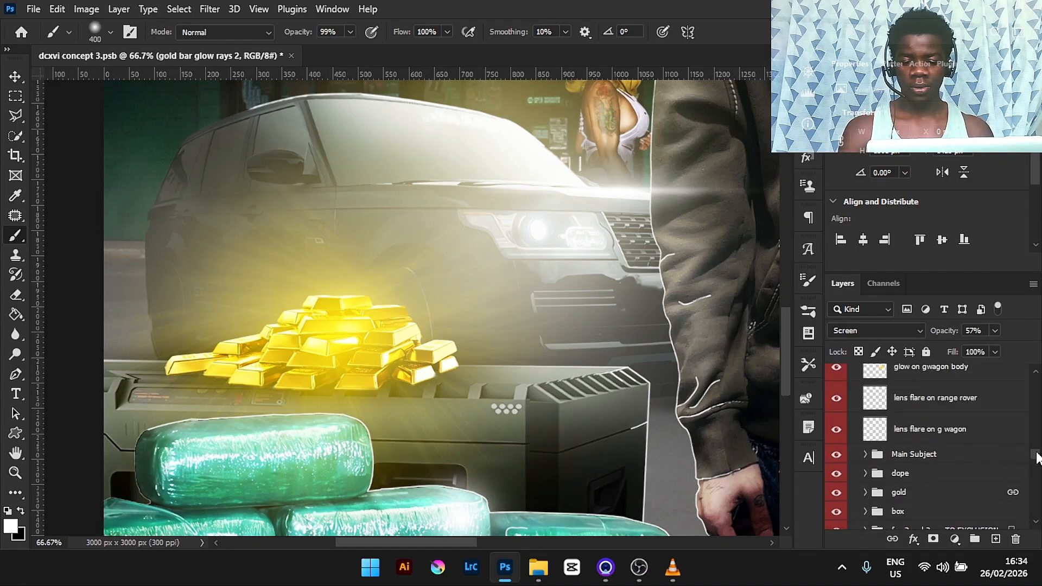
key("ctrl+0")
key("ctrl+plus")
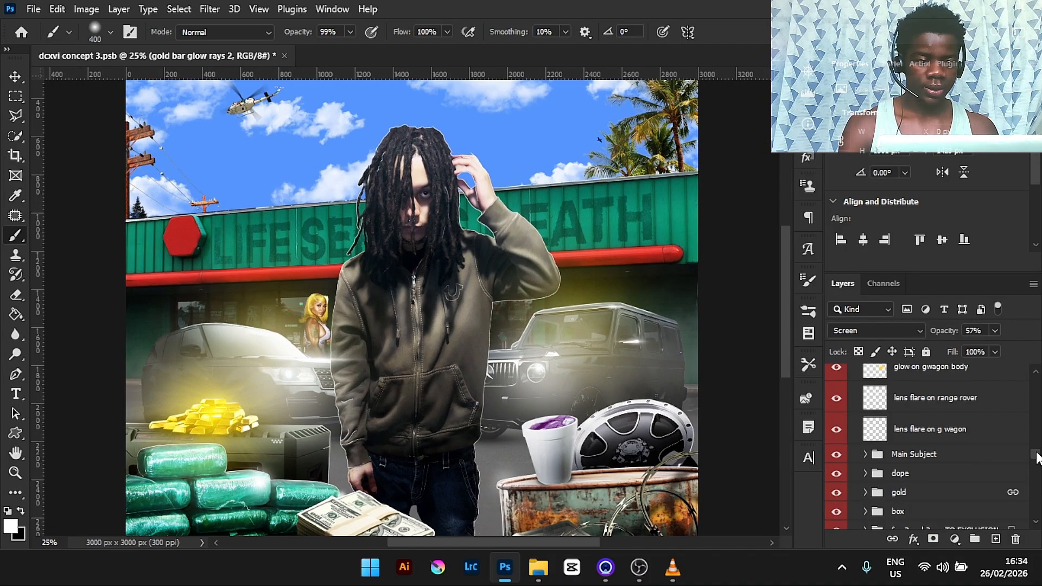
- Expand the Main Subject group and zoom in to examine the rim lighting along the subject's hair, hoodie and hand edges
left_click(865, 454)
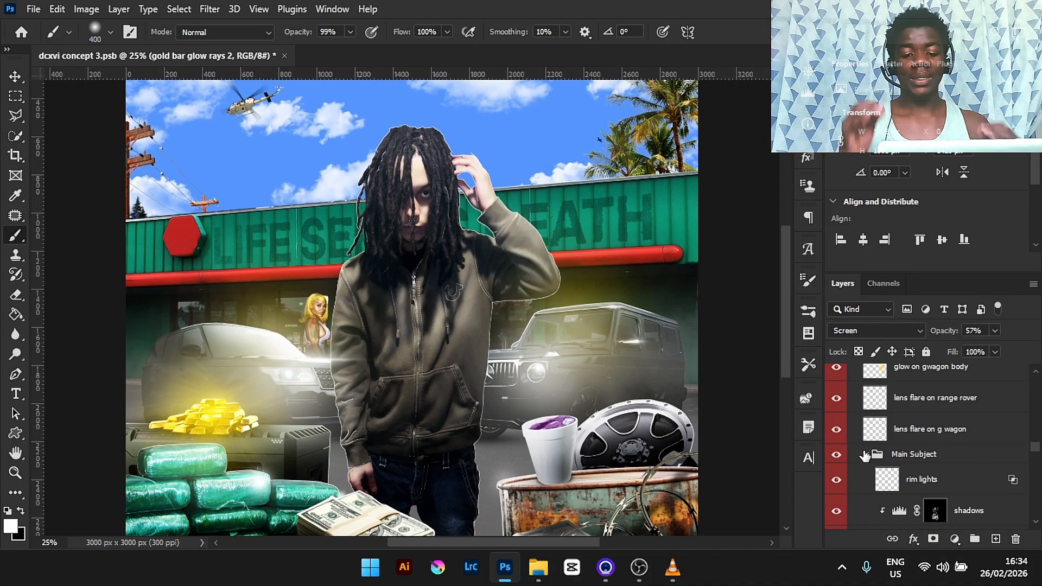
key("ctrl+plus")
key("ctrl+plus")
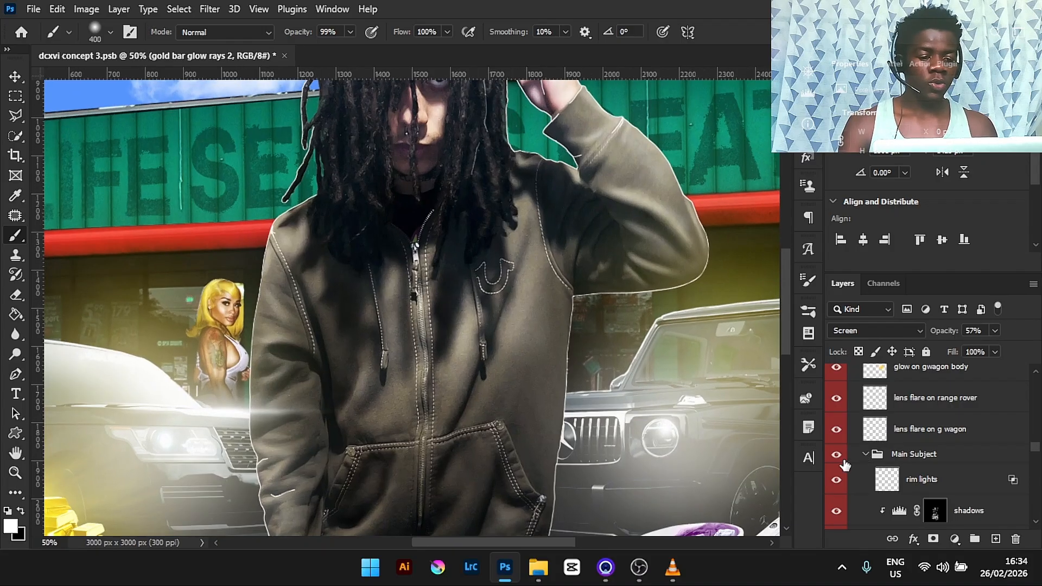
key("bracketleft")
key("bracketleft")
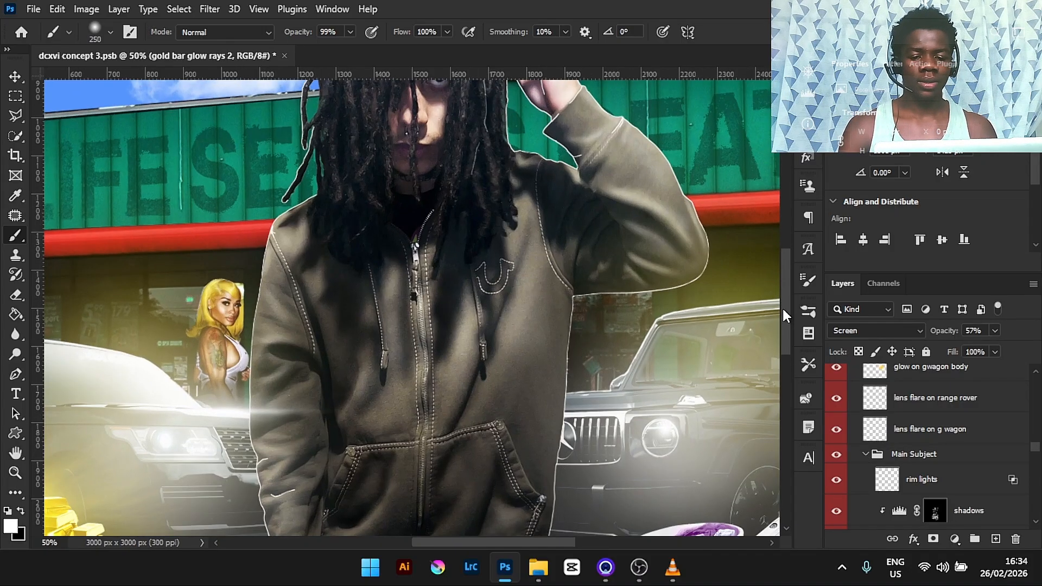
left_click_drag(783, 307, 773, 281)
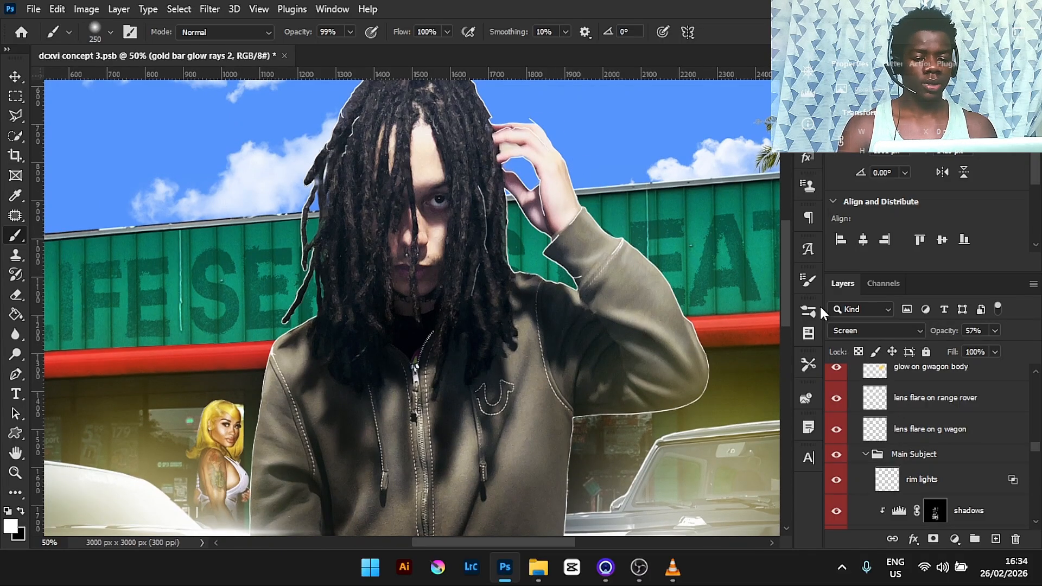
left_click_drag(785, 283, 785, 245)
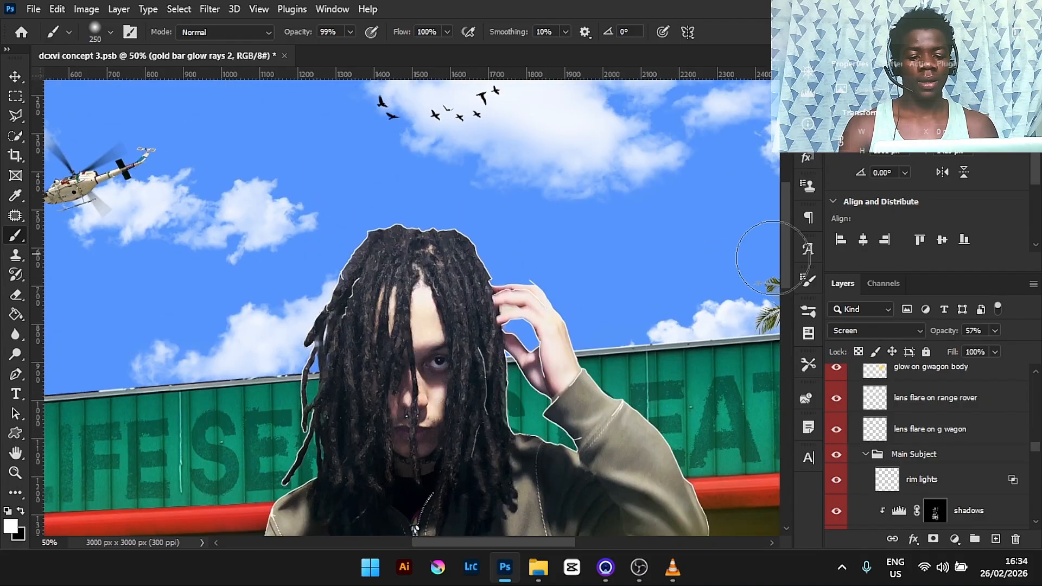
left_click_drag(489, 540, 510, 522)
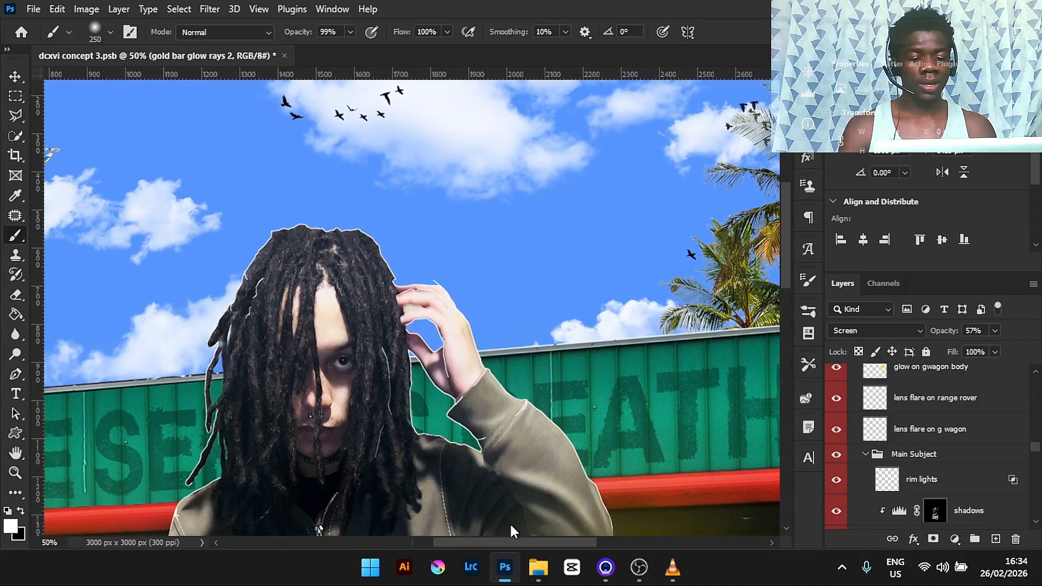
key("ctrl+plus")
key("ctrl+plus")
key("ctrl+plus")
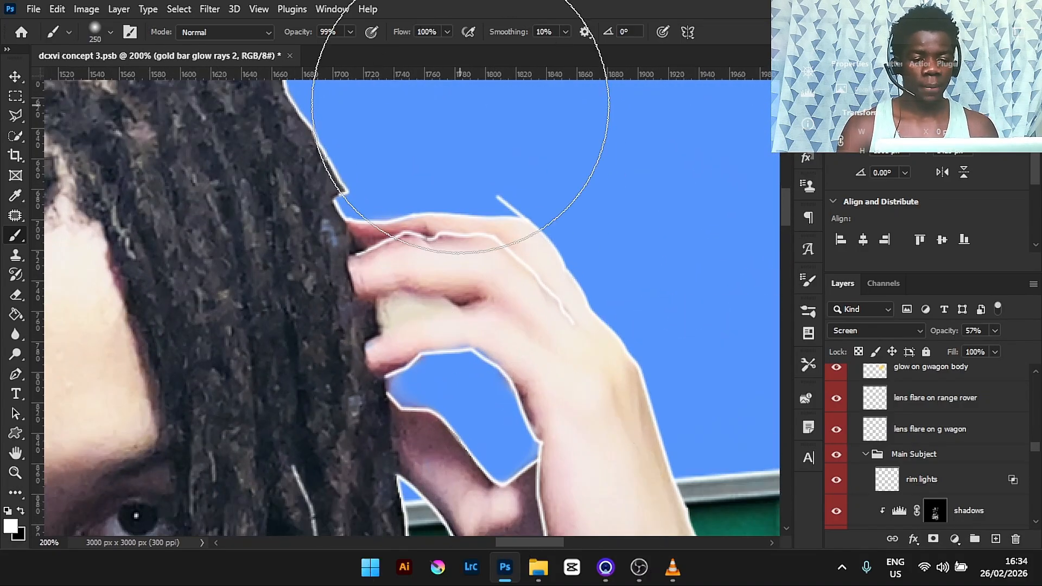
key("bracketleft")
key("bracketleft")
key("bracketleft")
key("bracketleft")
key("bracketleft")
key("bracketleft")
key("bracketleft")
key("bracketleft")
key("bracketleft")
key("bracketleft")
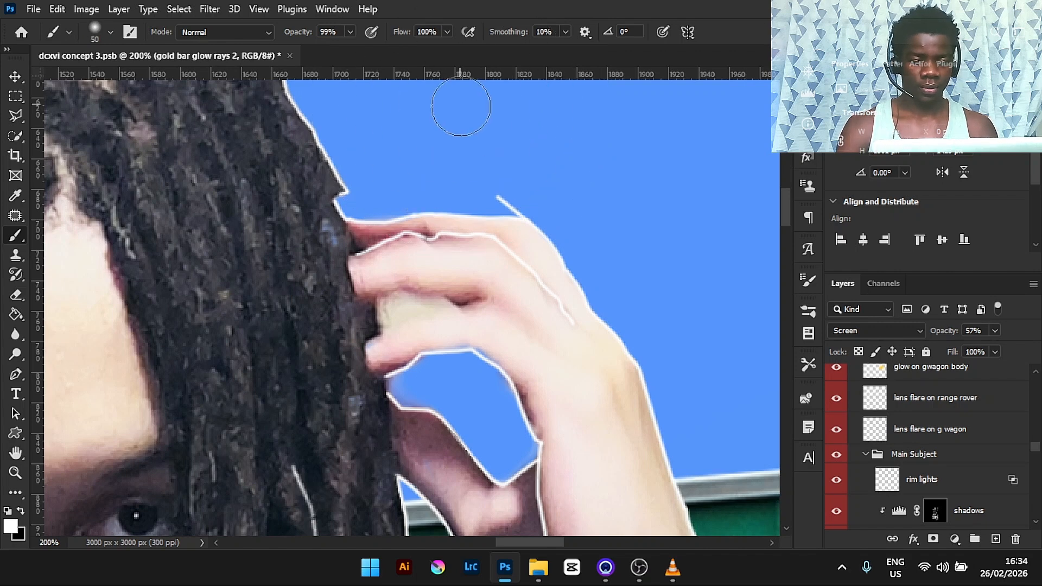
key("ctrl+0")
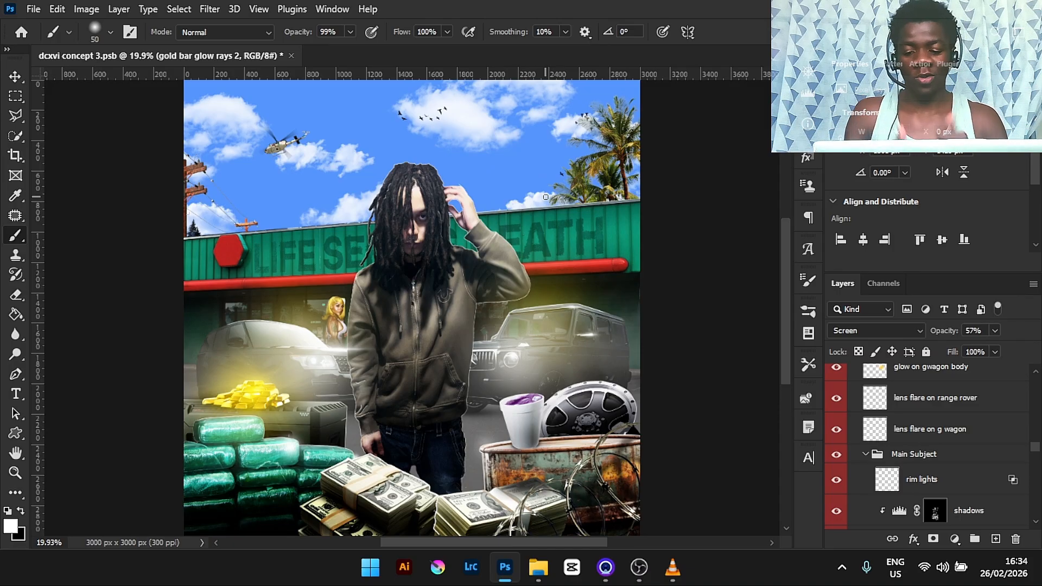
- Toggle the rim lights layer's visibility off and on to compare the subject with and without rim lighting
left_click(836, 480)
key("ctrl+plus")
key("ctrl+plus")
key("ctrl+plus")
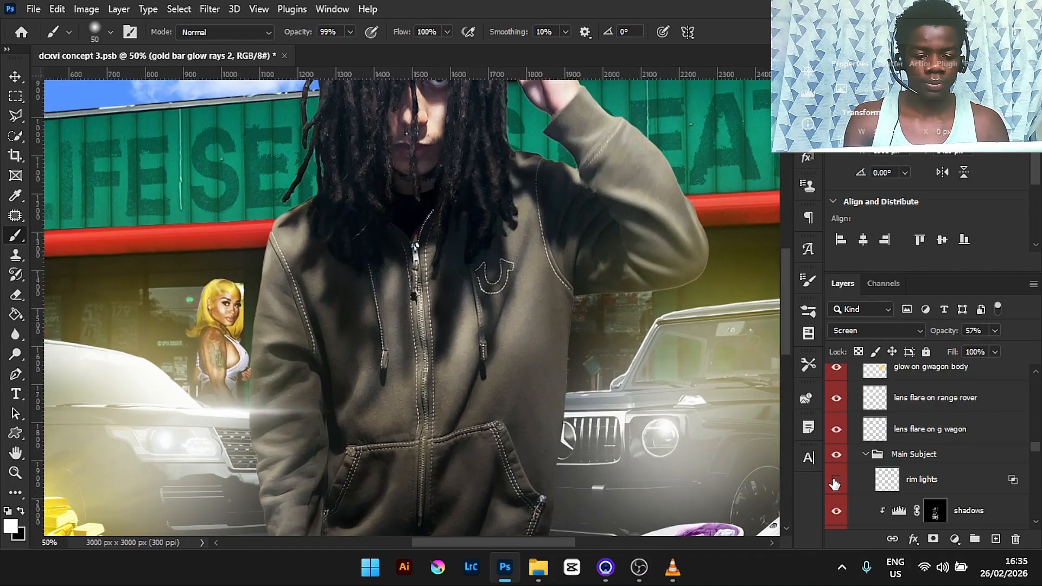
left_click(836, 480)
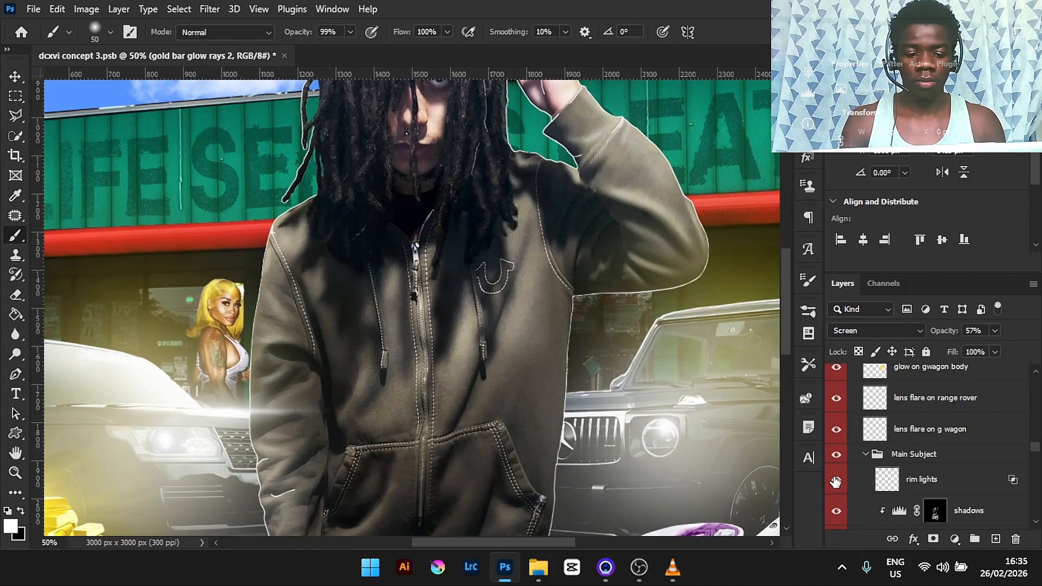
left_click_drag(786, 278, 784, 243)
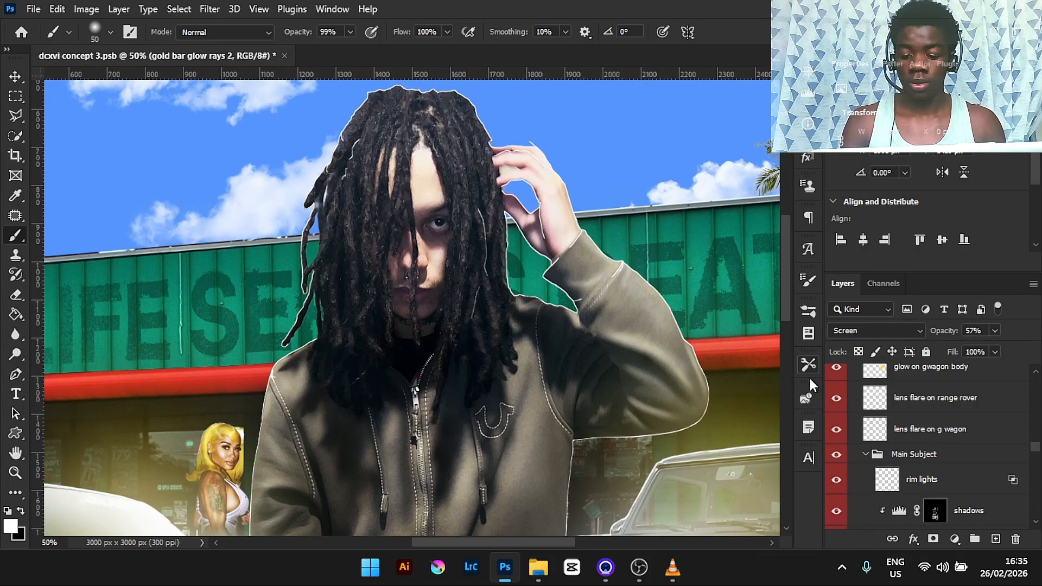
left_click(836, 481)
left_click(836, 479)
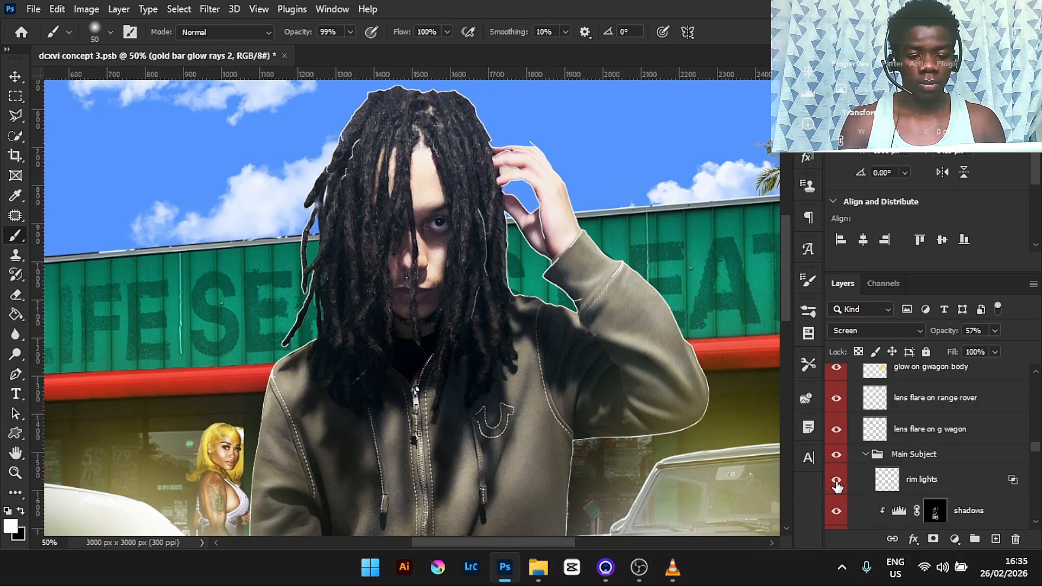
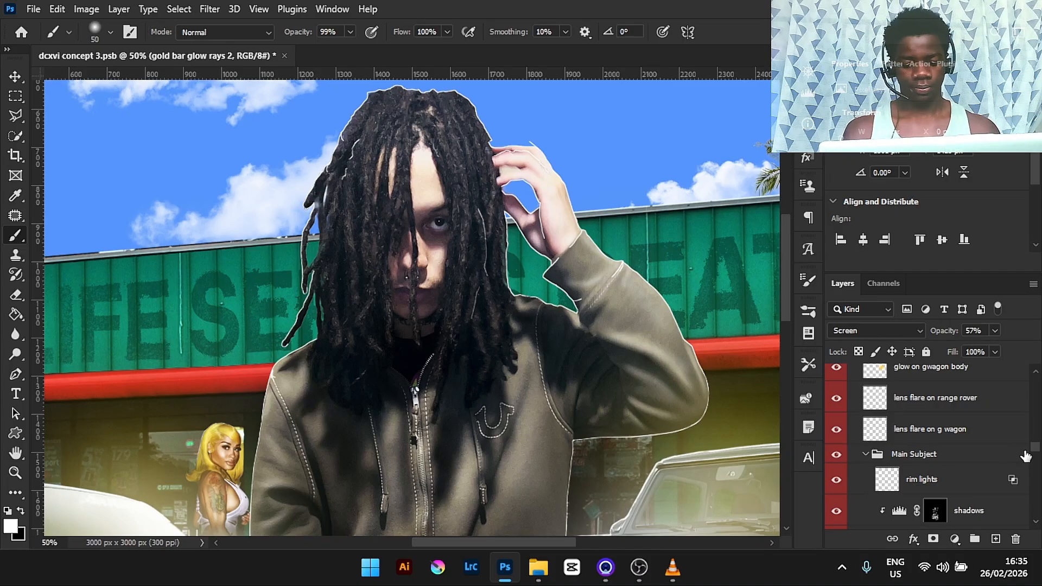
- Zoom out and toggle the Curves 2 adjustment on the main subject to compare its effect
key("ctrl+minus")
left_click_drag(1036, 447, 1036, 456)
scroll(1037, 461, "up", 1)
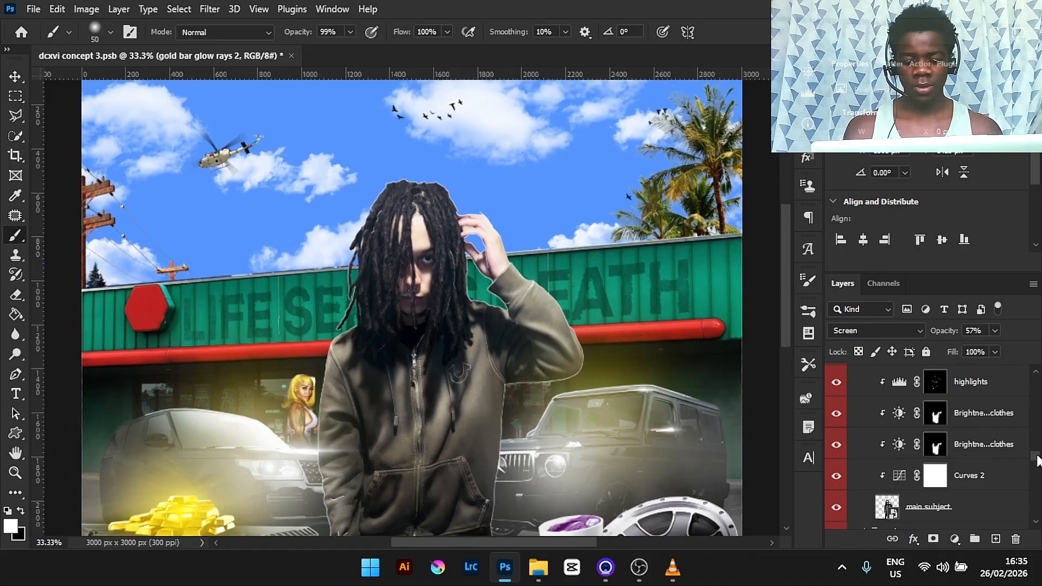
key("ctrl+minus")
left_click(1000, 483)
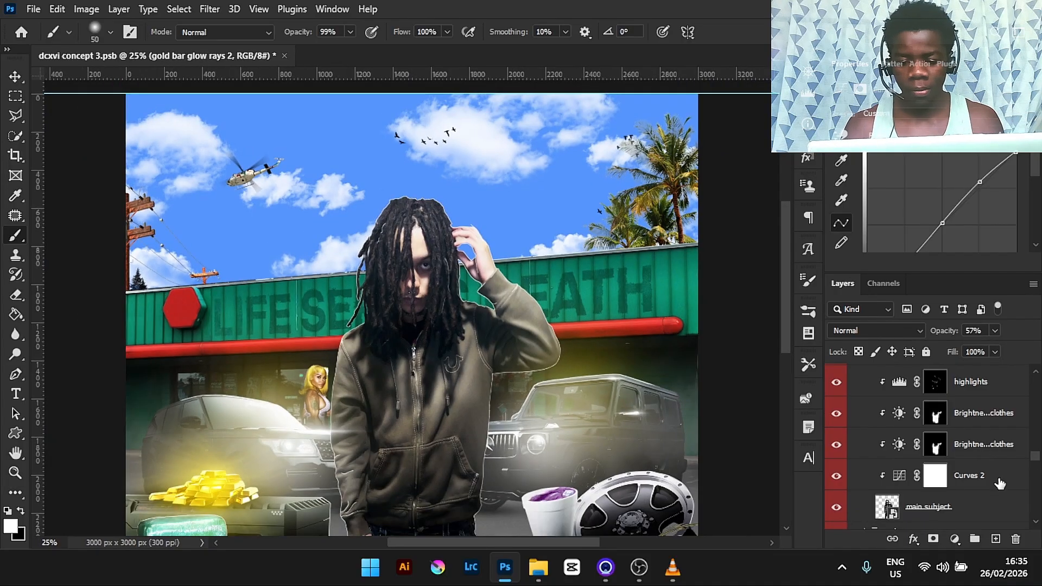
left_click(835, 476)
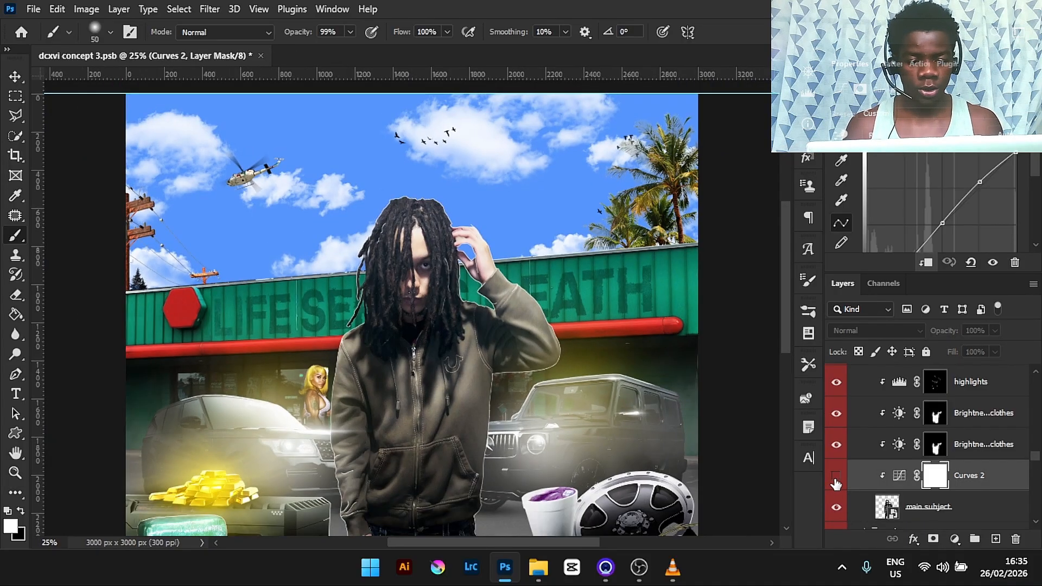
left_click_drag(786, 347, 787, 376)
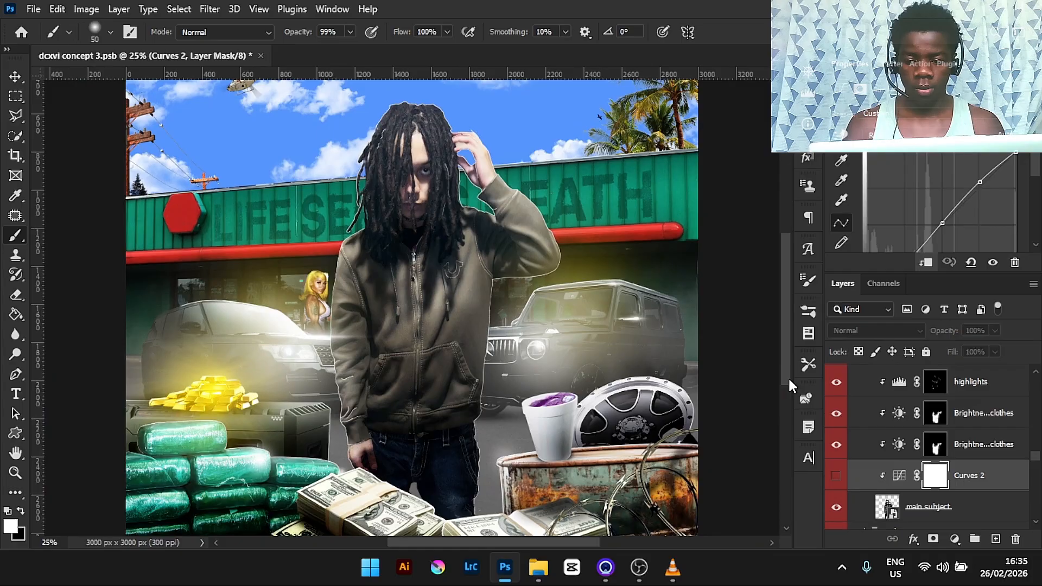
left_click(836, 478)
left_click(836, 478)
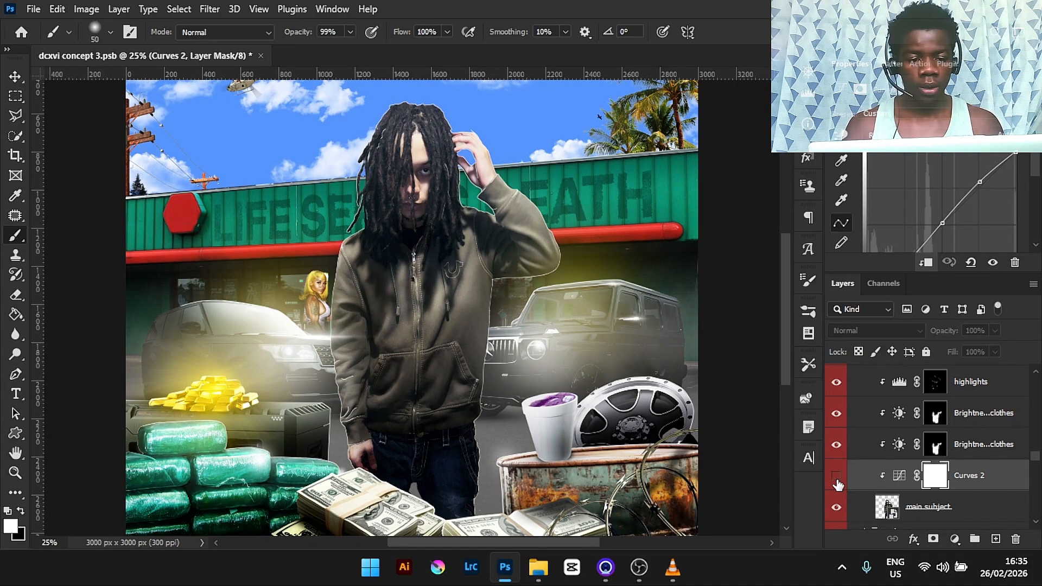
- Toggle the two Brightness/Contrast clothes adjustment layers off and on to compare the subject's clothing
left_click(964, 455)
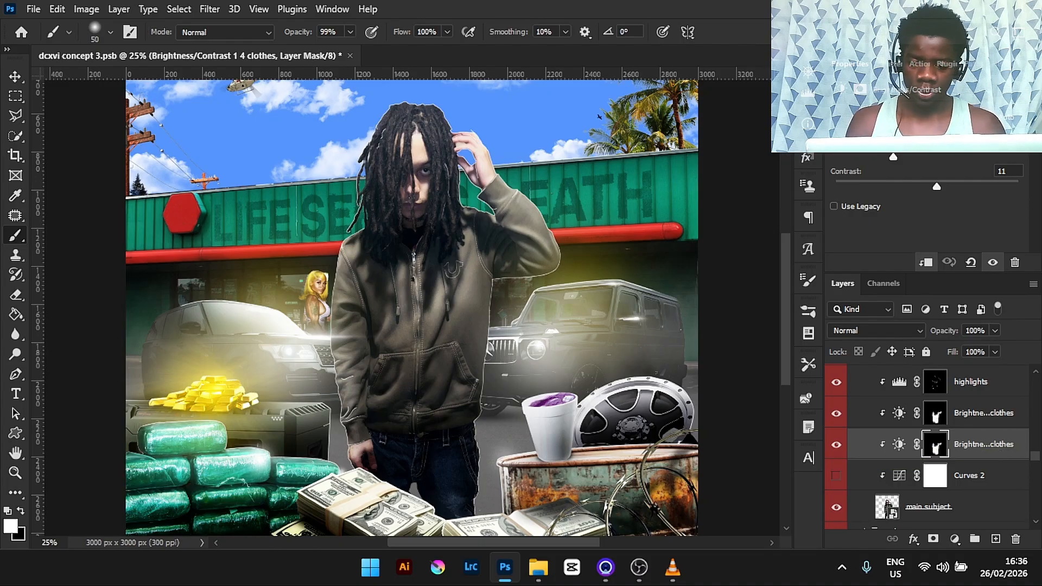
left_click(836, 445)
left_click(835, 444)
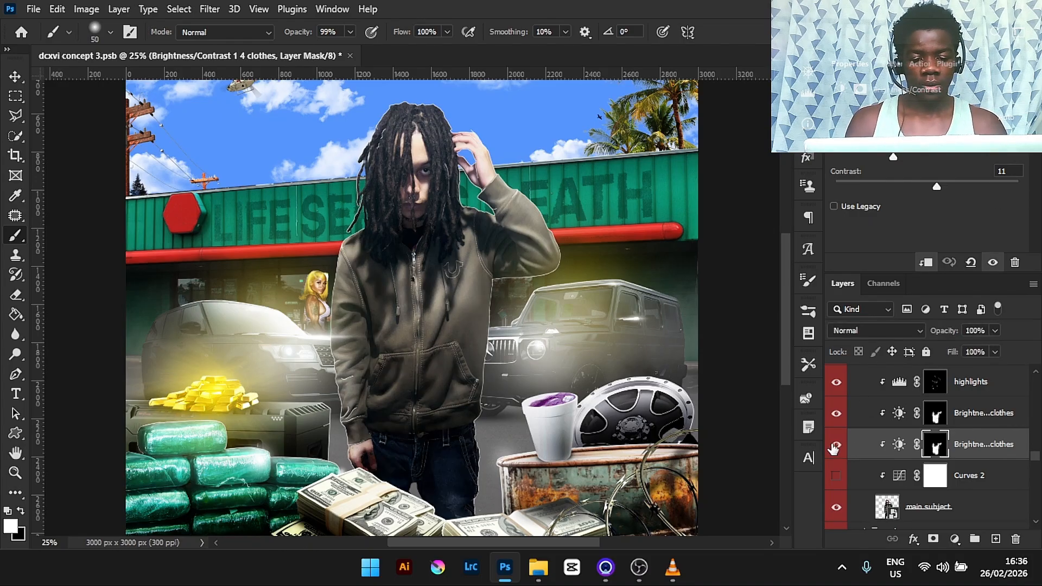
left_click(836, 413)
left_click(836, 413)
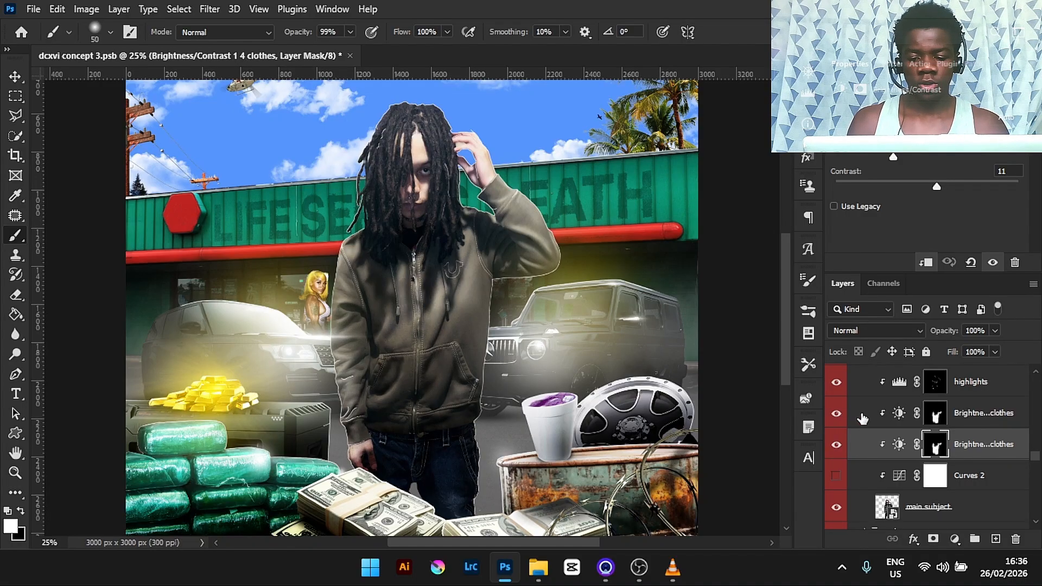
left_click(863, 415)
left_click(834, 415)
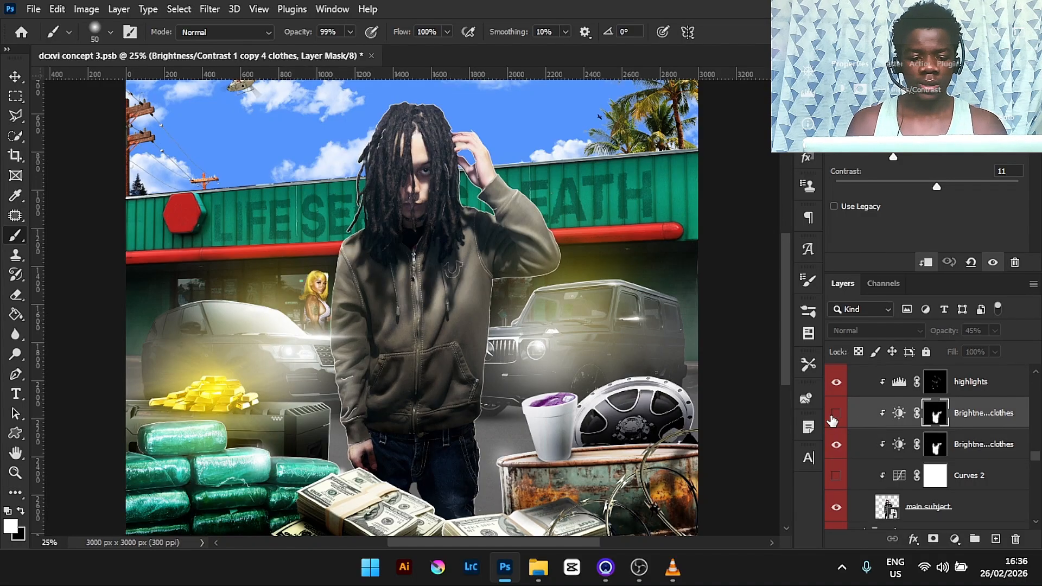
left_click(834, 416)
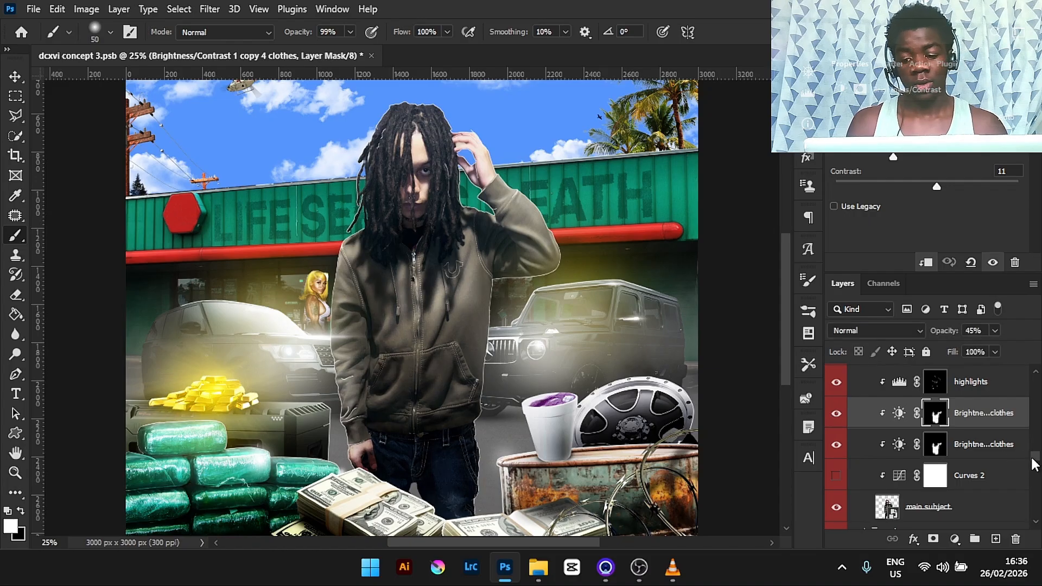
- Toggle the highlights and shadows adjustment layers of the main subject to compare their effect
scroll(1032, 463, "up", 3)
scroll(1031, 460, "down", 1)
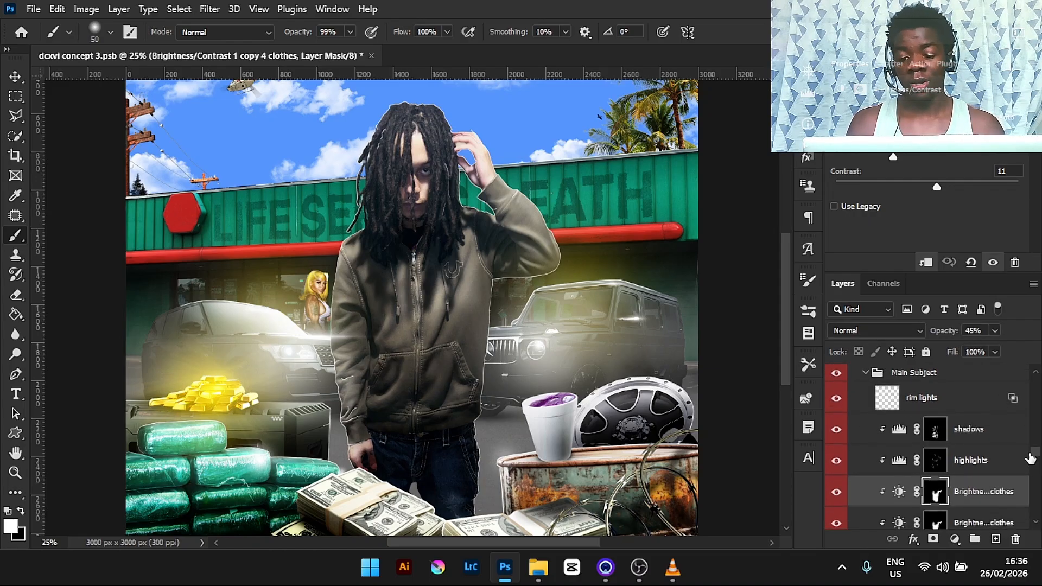
left_click(971, 460)
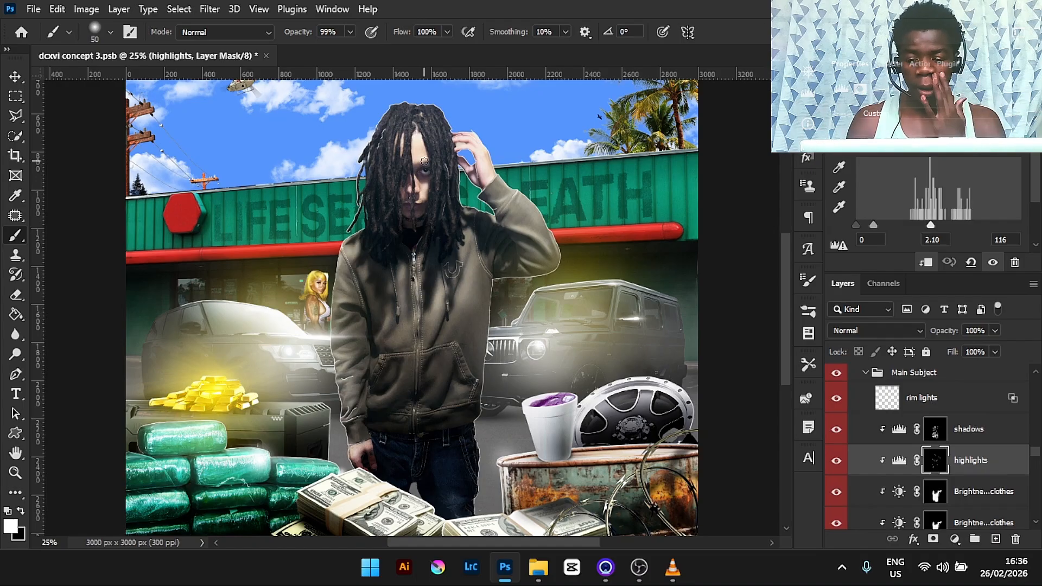
left_click(836, 461)
left_click(837, 460)
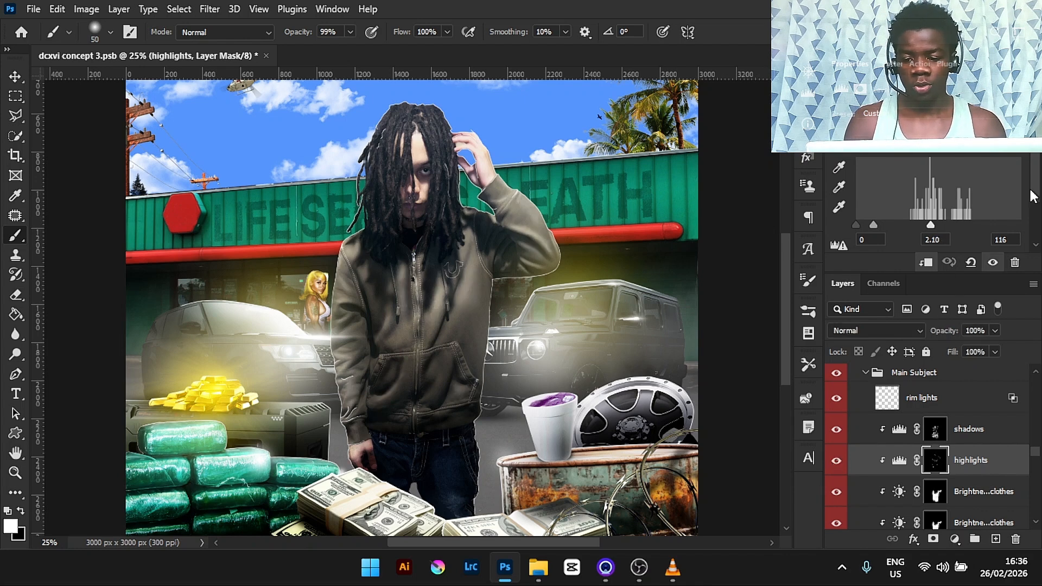
left_click(873, 434)
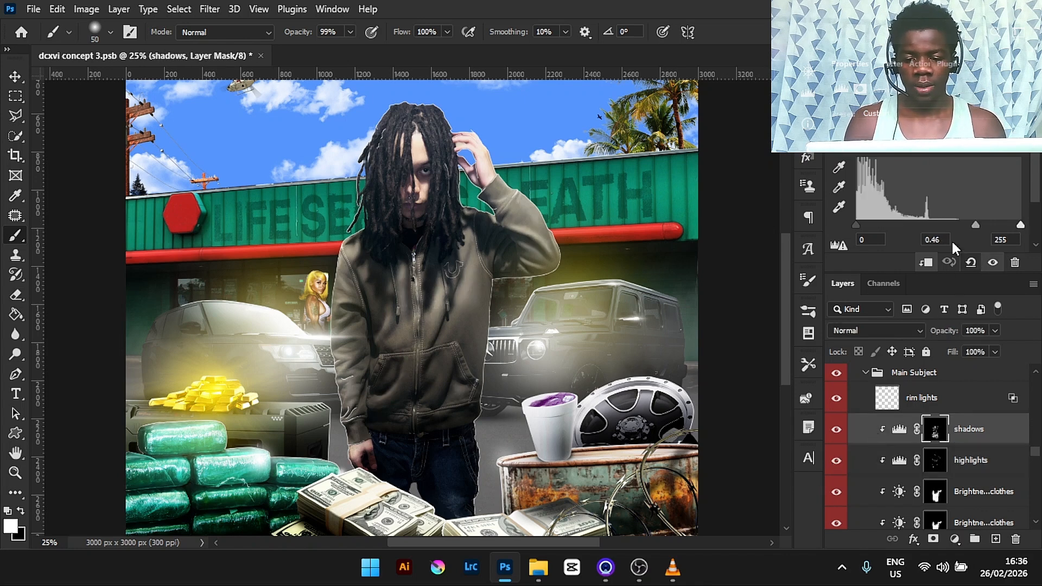
left_click(836, 429)
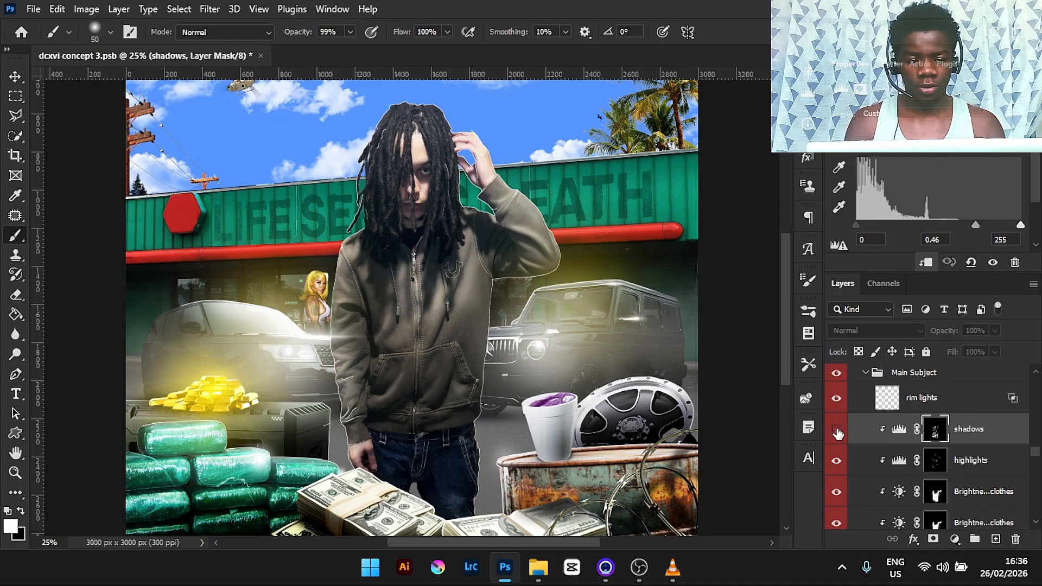
left_click(836, 431)
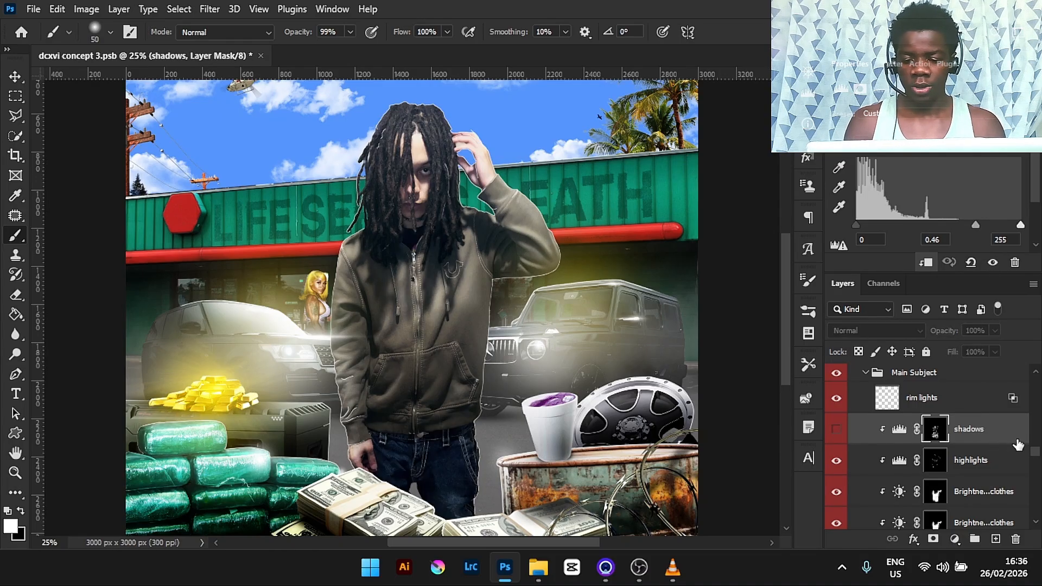
- Hide all the main subject's adjustment layers together, then restore them to compare before and after
left_click_drag(836, 460, 836, 524)
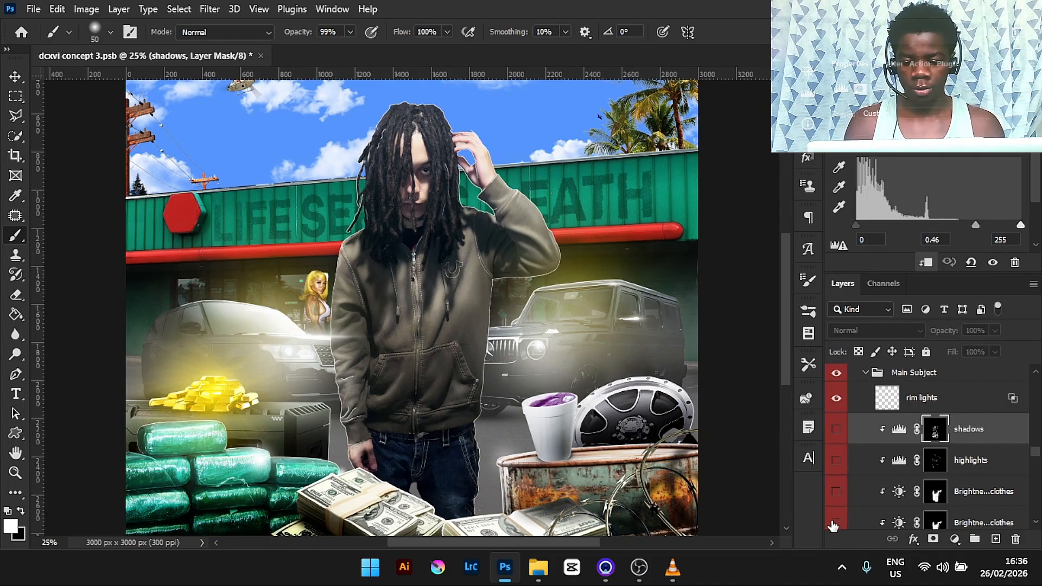
scroll(1036, 465, "down", 3)
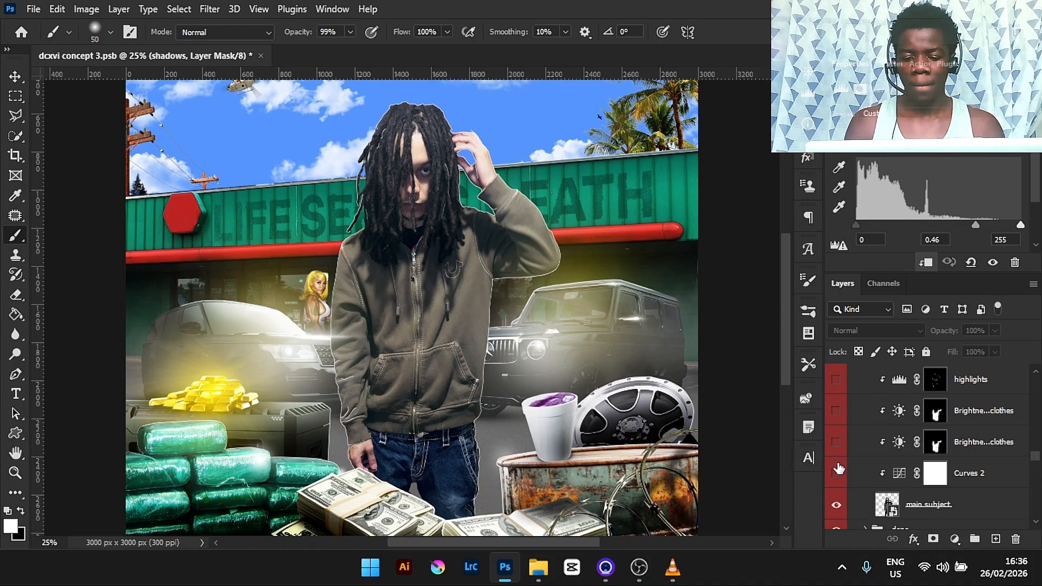
left_click(836, 474)
left_click_drag(836, 442, 836, 390)
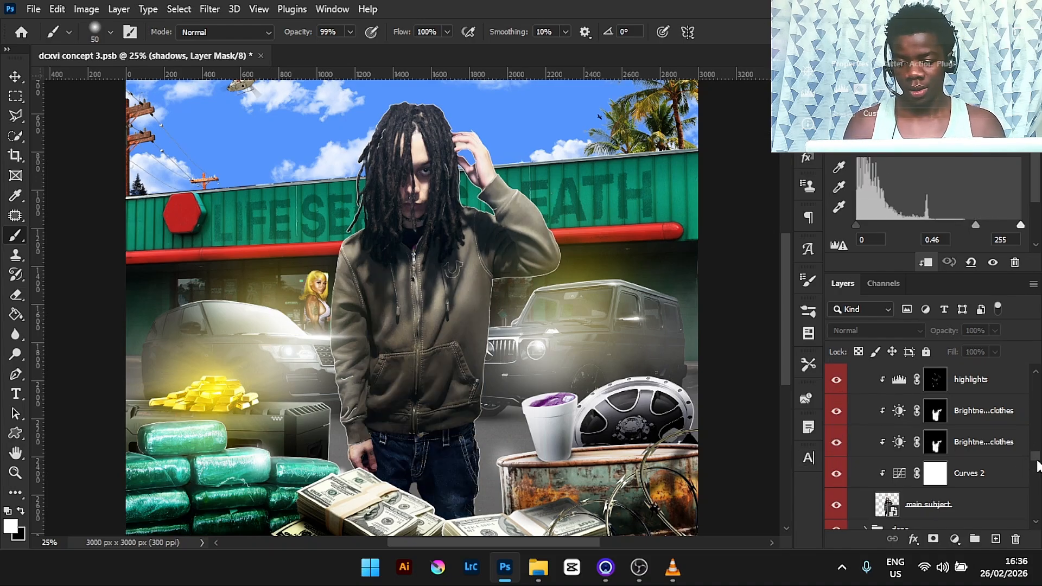
scroll(1037, 461, "up", 3)
left_click(836, 427)
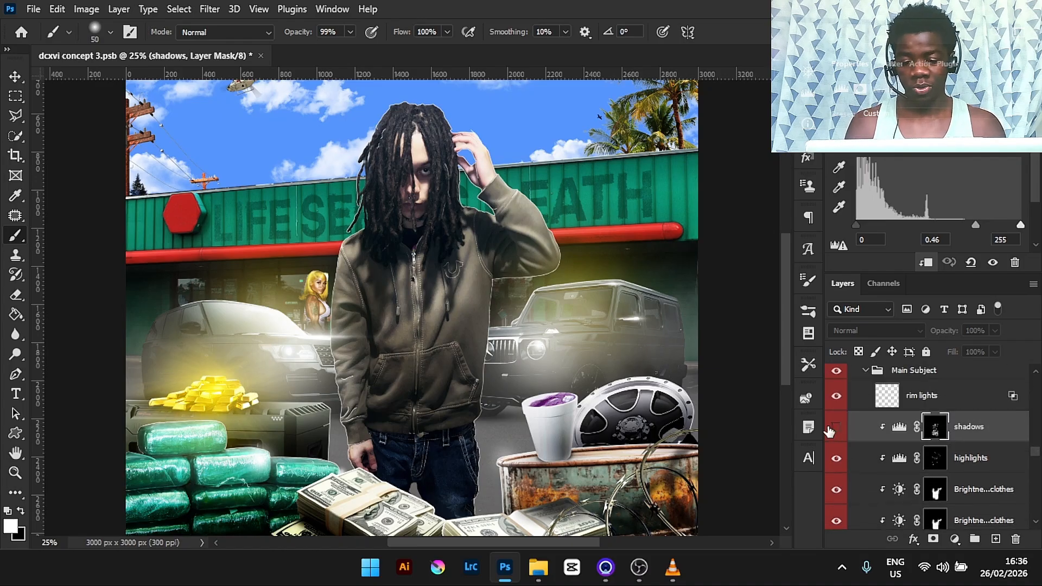
left_click(835, 426)
left_click(835, 426)
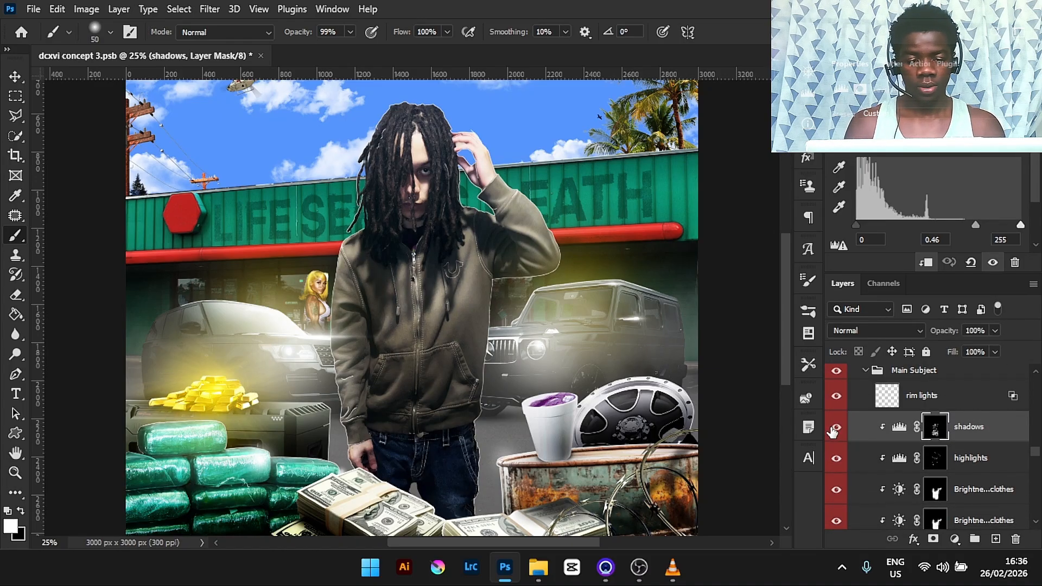
- Collapse the Main Subject group and turn on the glow behind sub and shdw 4 grnd layers
scroll(1029, 458, "up", 2)
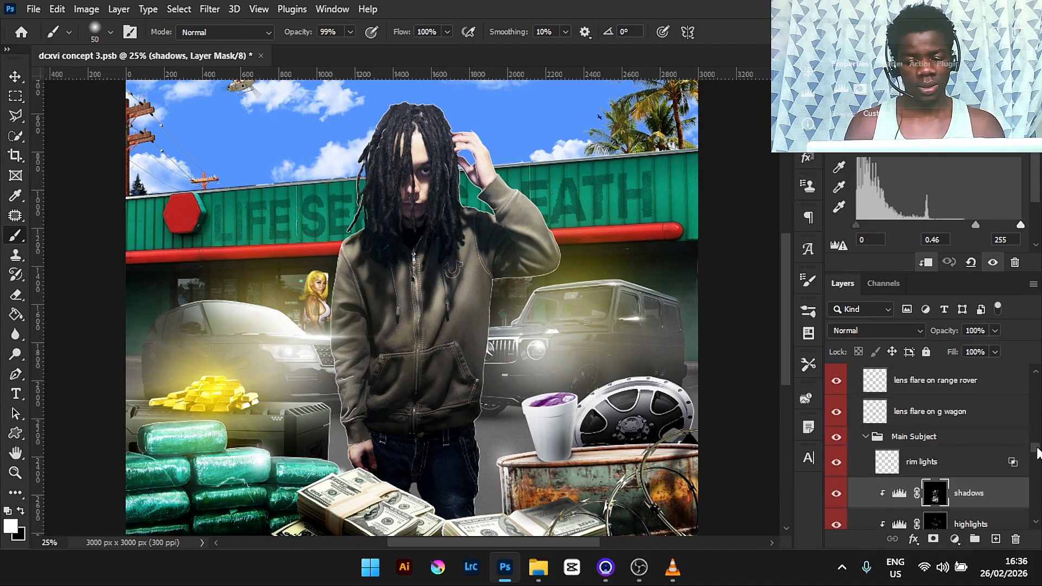
left_click(864, 436)
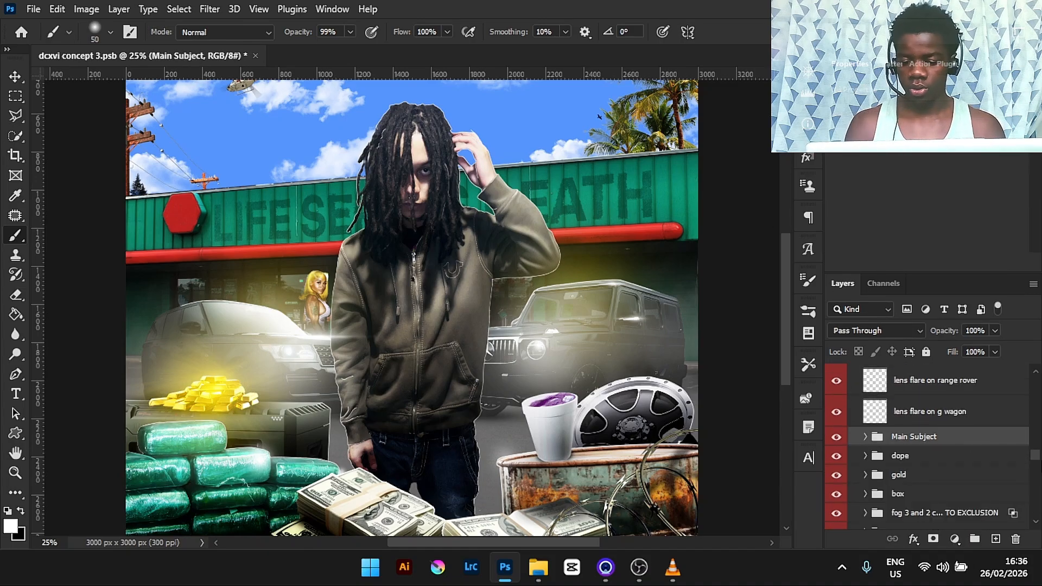
scroll(1035, 472, "down", 3)
scroll(1035, 472, "down", 3)
scroll(1035, 472, "up", 4)
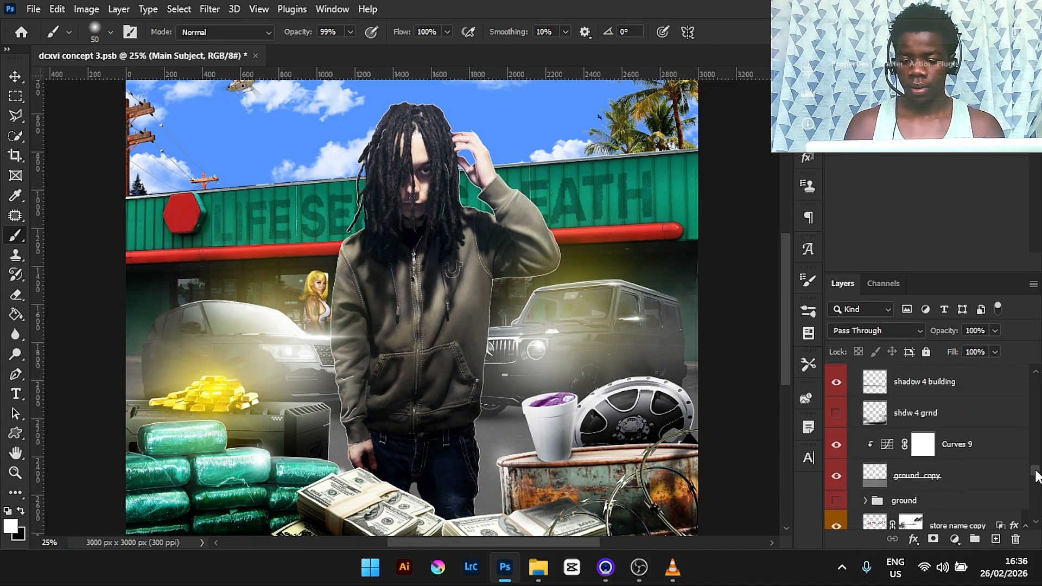
key("ctrl+minus")
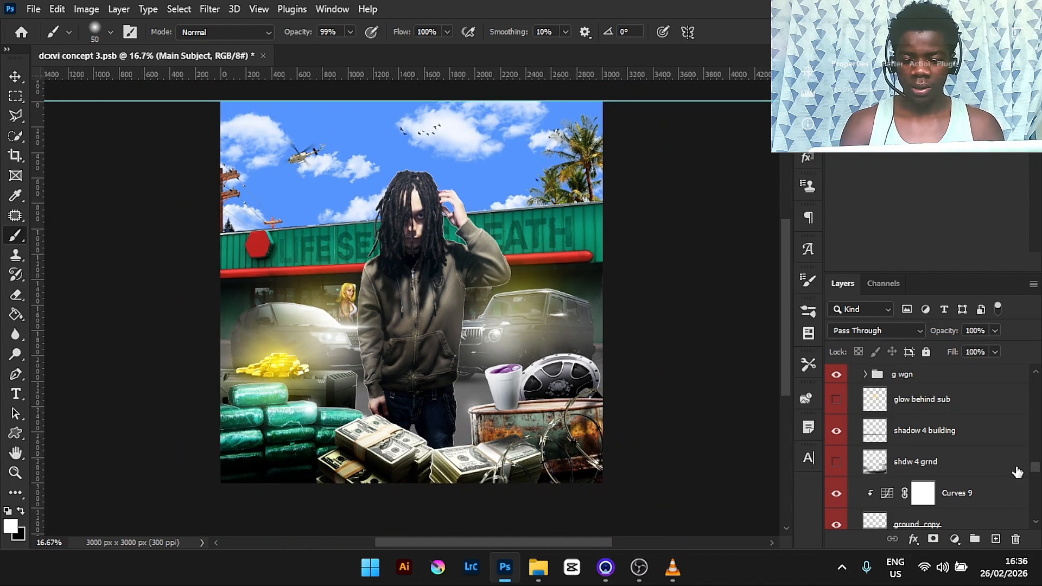
left_click(836, 462)
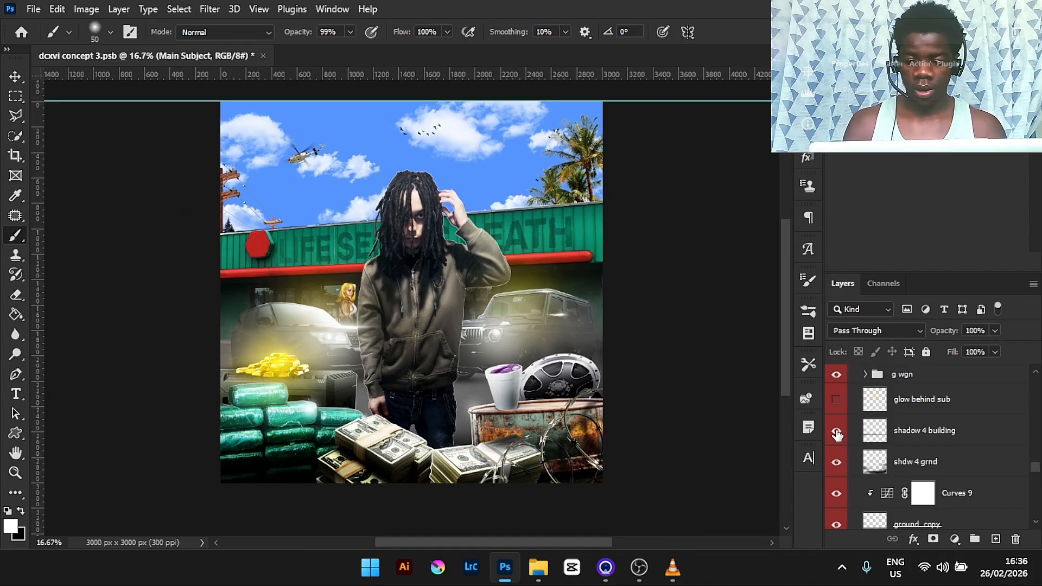
left_click(836, 400)
left_click(836, 430)
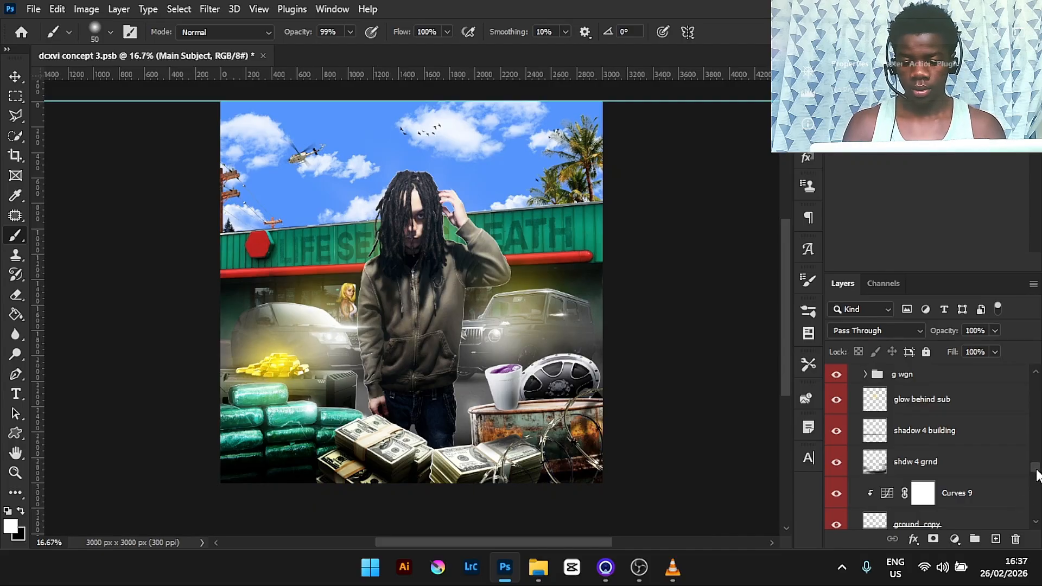
- Turn on the fog, sun rays and sun rays 2 layers
left_click_drag(1036, 475, 1038, 433)
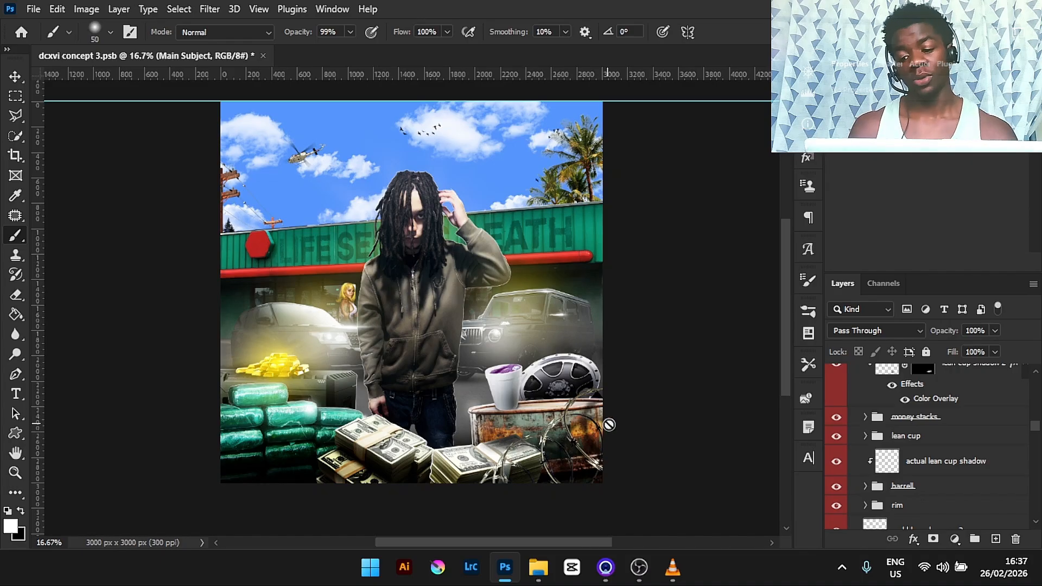
mouse_move(1036, 431)
left_mouse_down()
mouse_move(1037, 421)
mouse_move(1039, 431)
left_mouse_up()
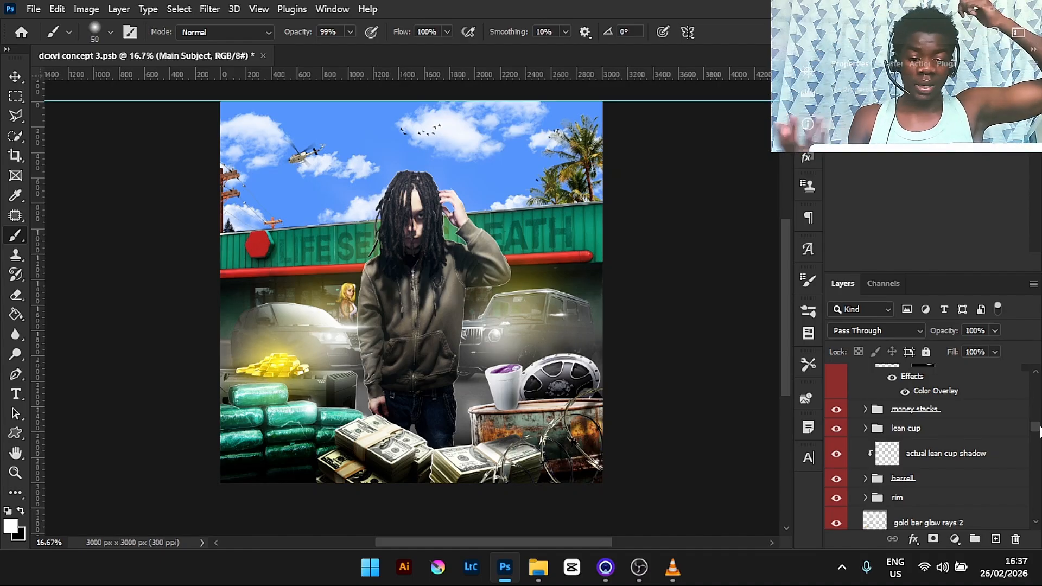
left_click_drag(1038, 431, 1038, 416)
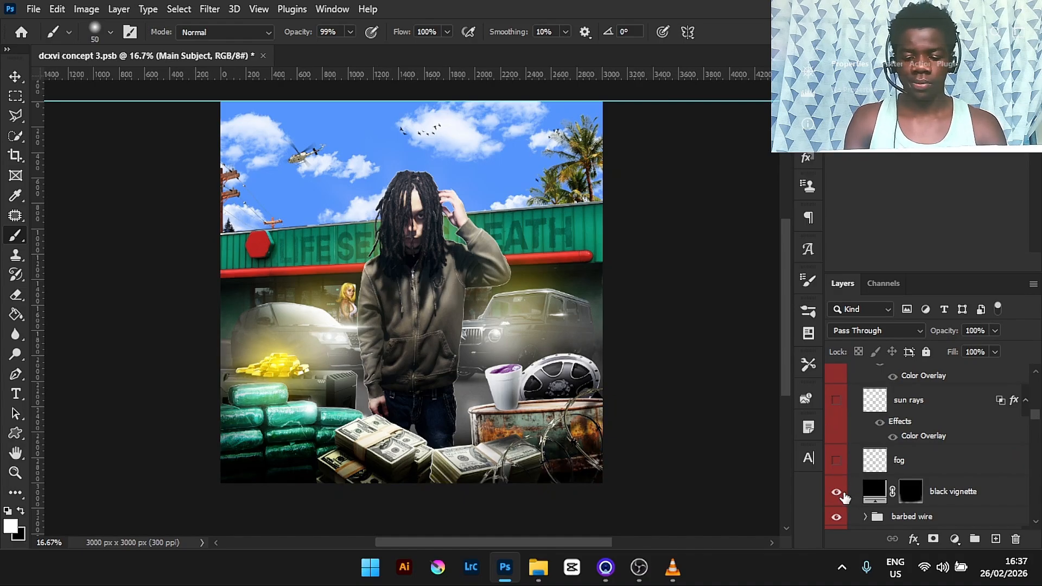
left_click(842, 461)
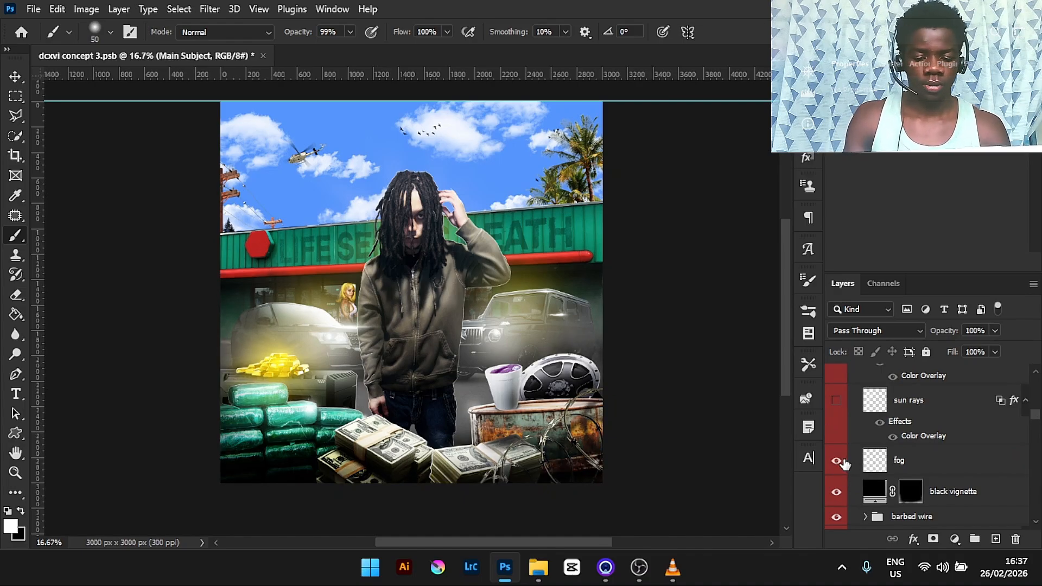
left_click(835, 401)
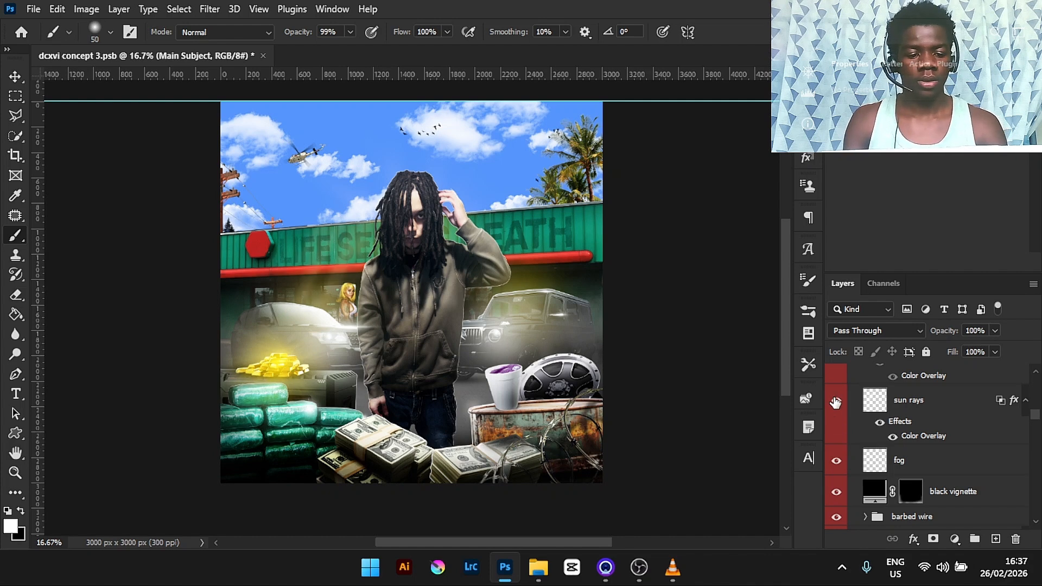
left_click(888, 407)
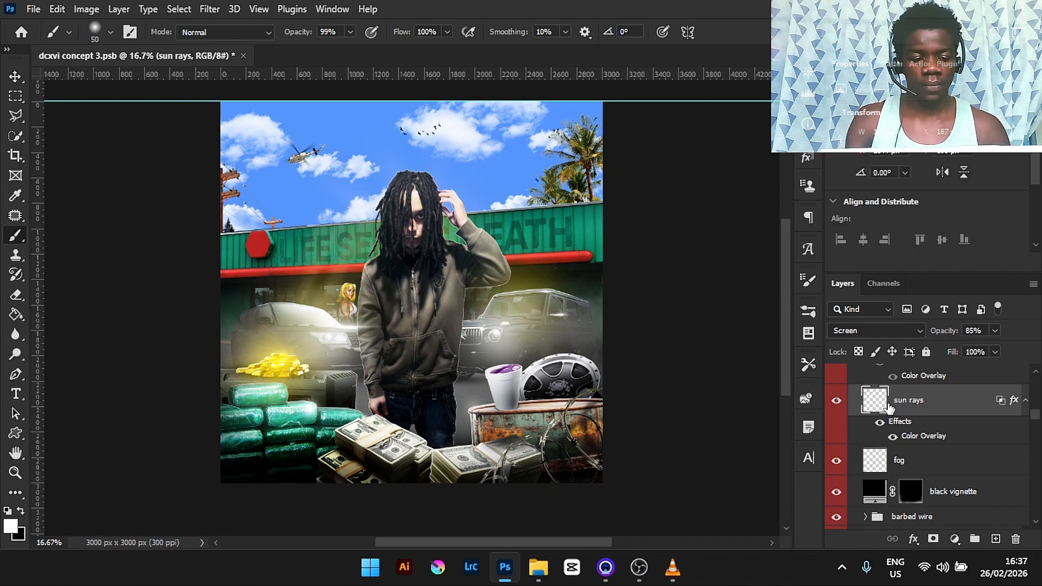
scroll(1035, 415, "up", 3)
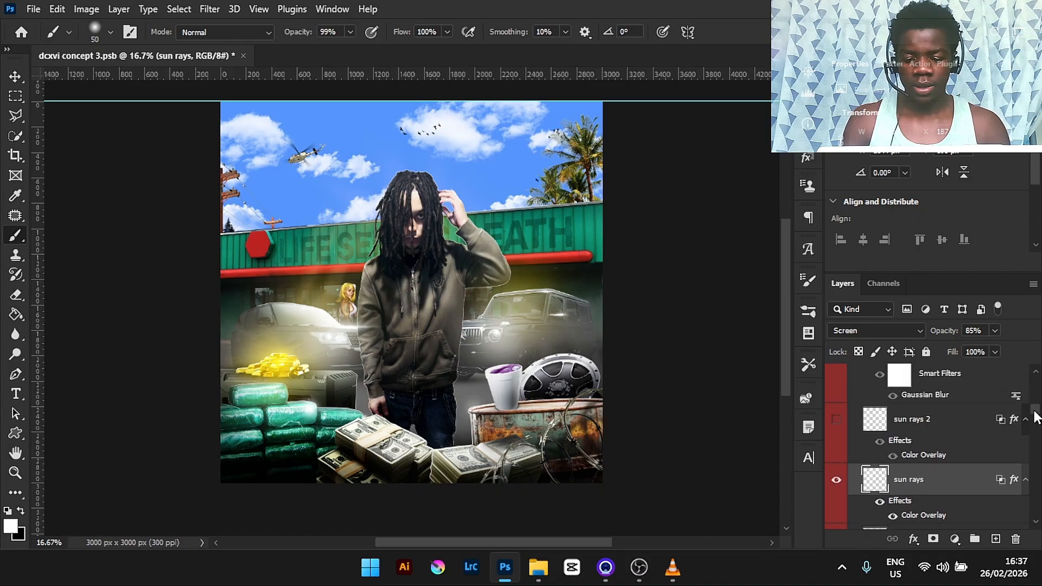
left_click(838, 421)
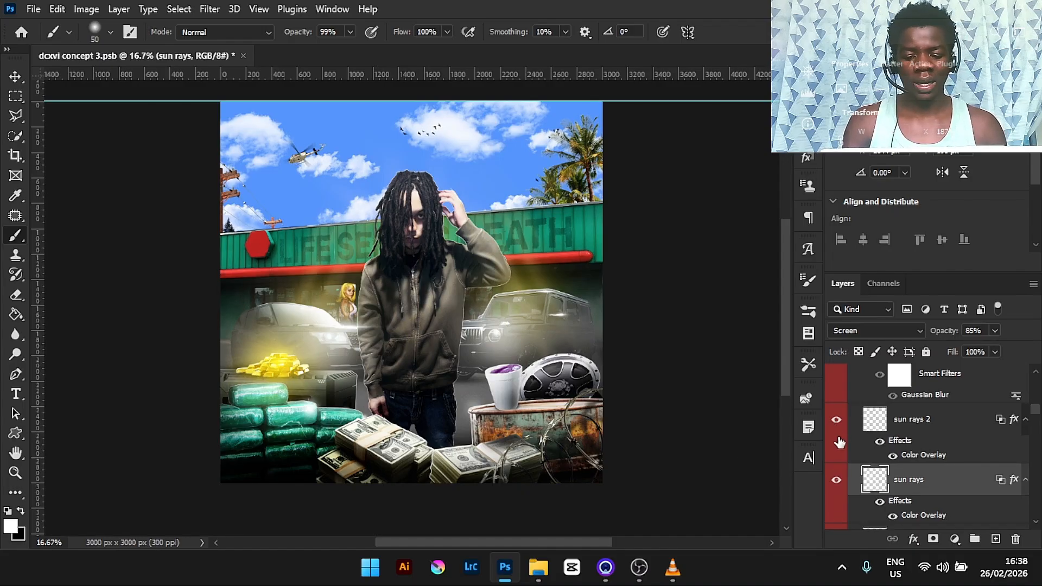
- Toggle the lens flare layer's visibility to compare, leaving it visible
scroll(1037, 415, "up", 1)
scroll(1037, 415, "up", 1)
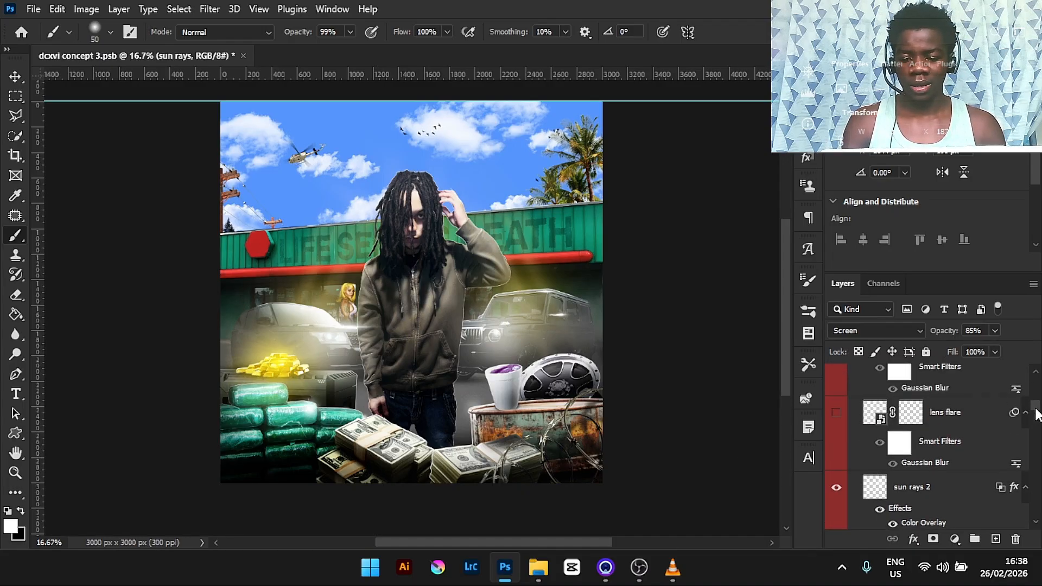
left_click(836, 415)
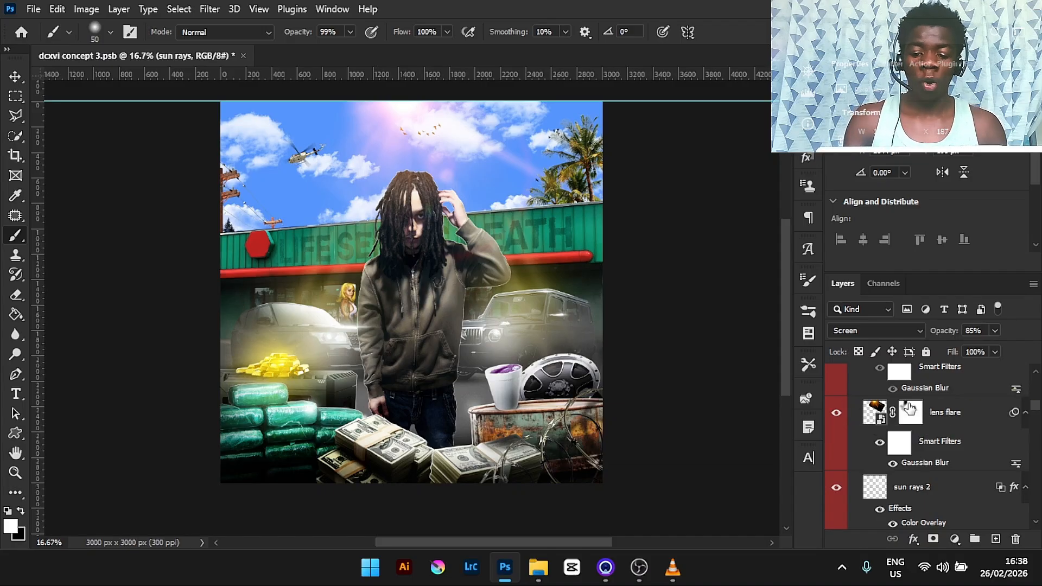
left_click(837, 413)
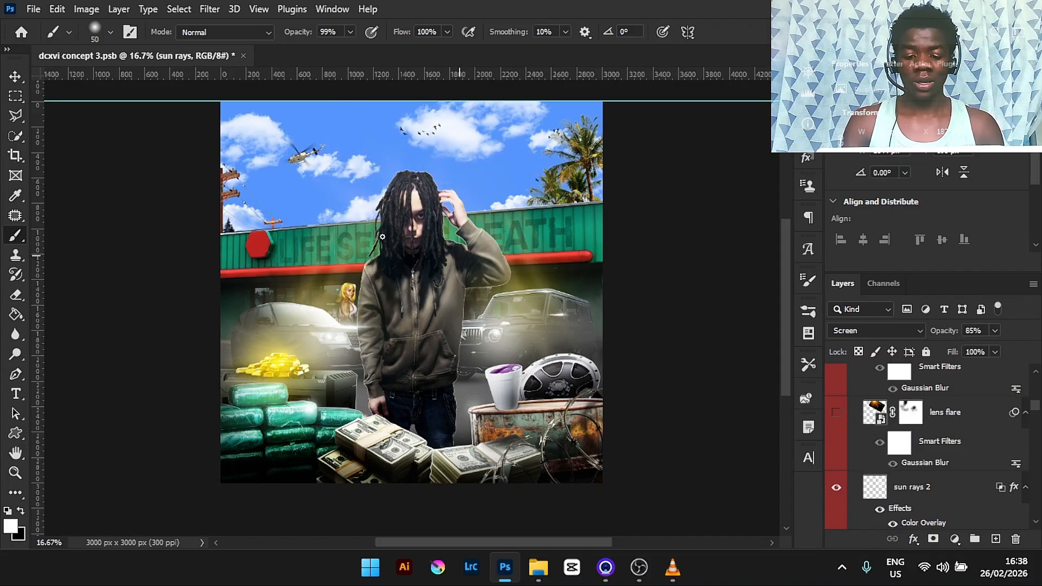
left_click(838, 414)
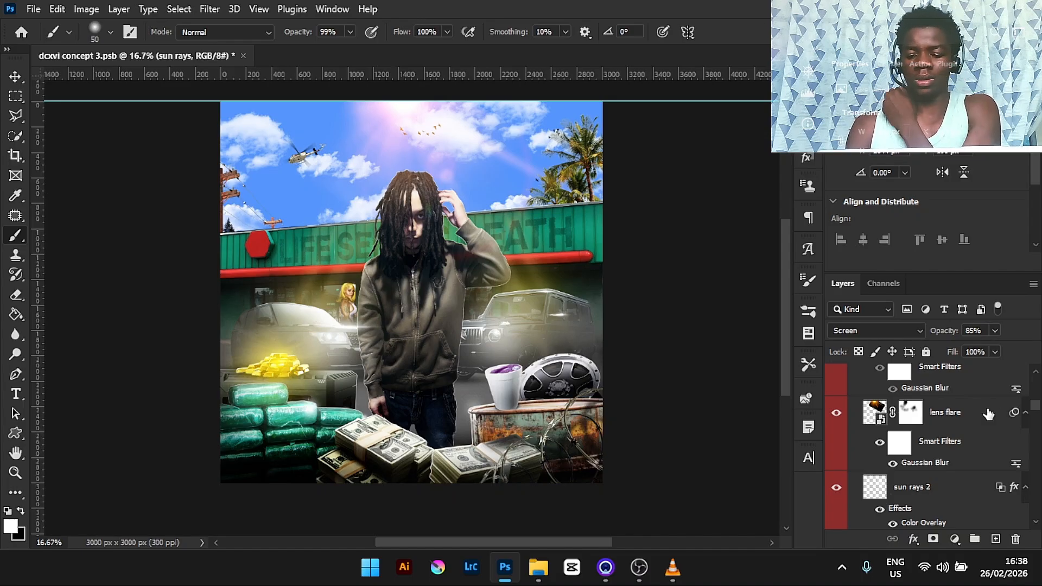
- Turn on the lens flare copy 2 and lens flare copy layers
left_click_drag(1036, 411, 1037, 407)
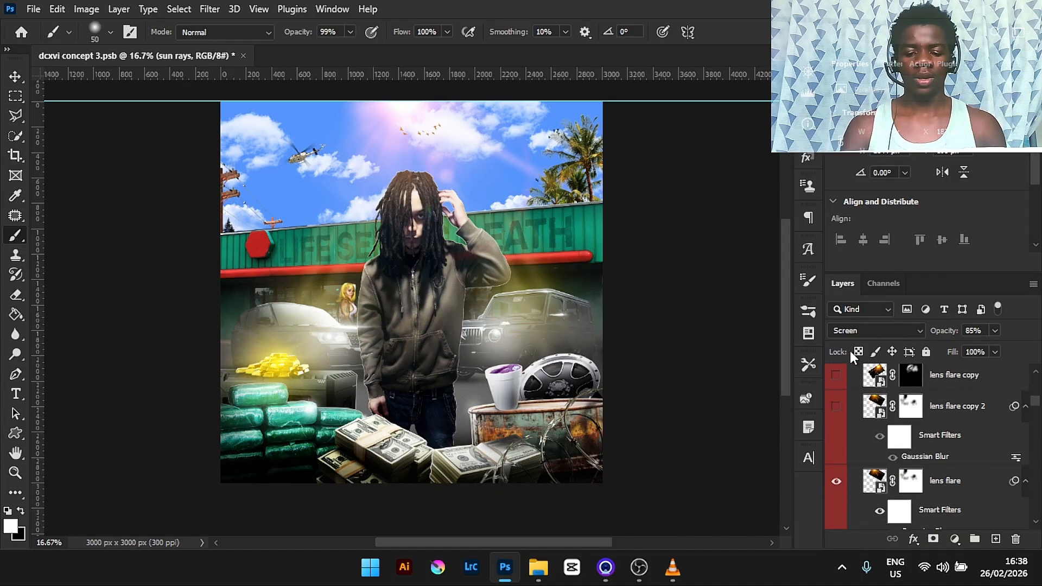
left_click(835, 406)
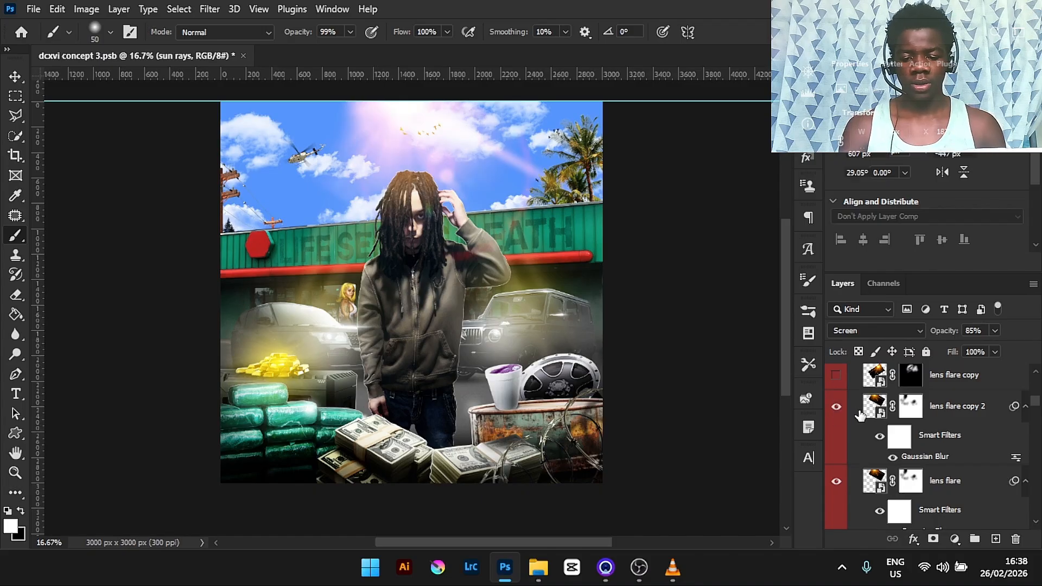
left_click(859, 415)
left_click(868, 483)
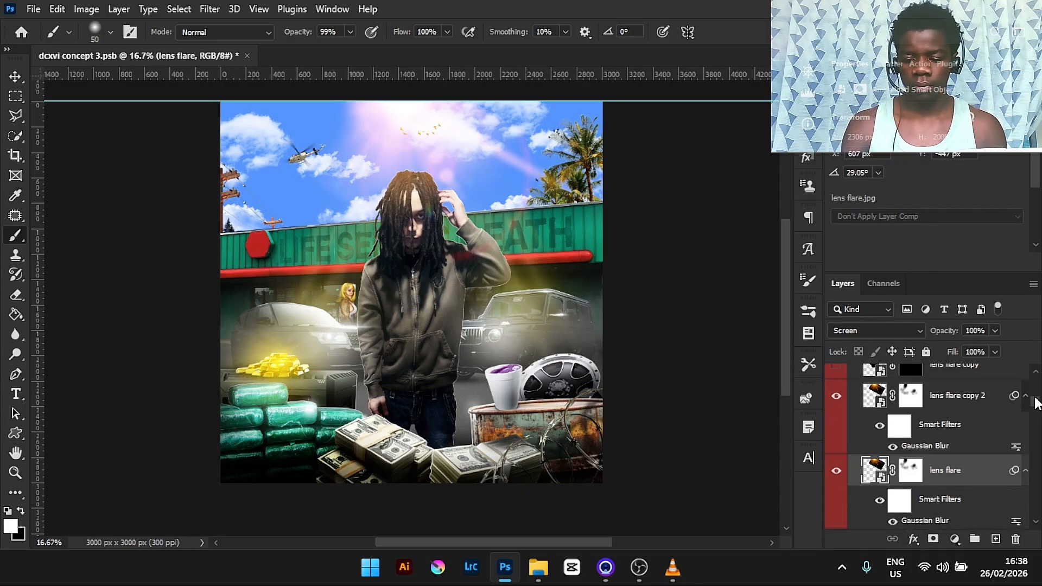
left_click_drag(1036, 403, 1036, 397)
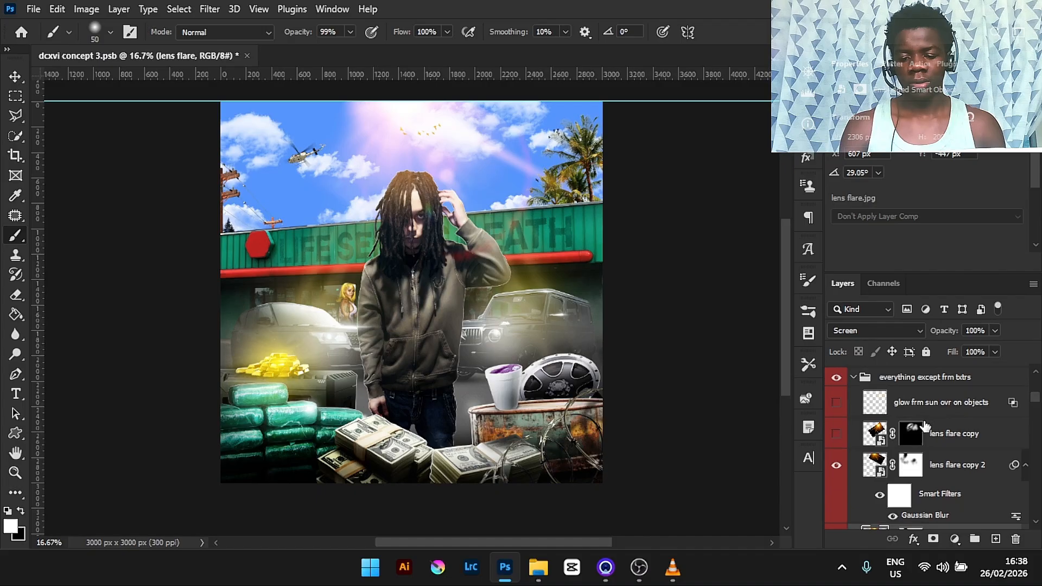
left_click(969, 439)
left_click(836, 437)
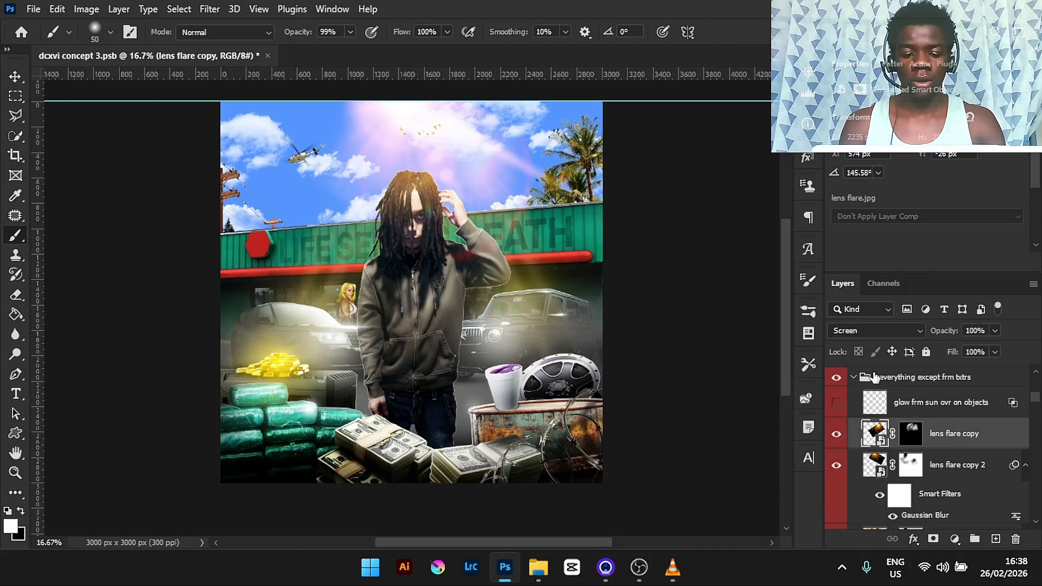
- Turn on the glow frm sun ovr on objects layer after comparing the sky with and without it
left_click(836, 403)
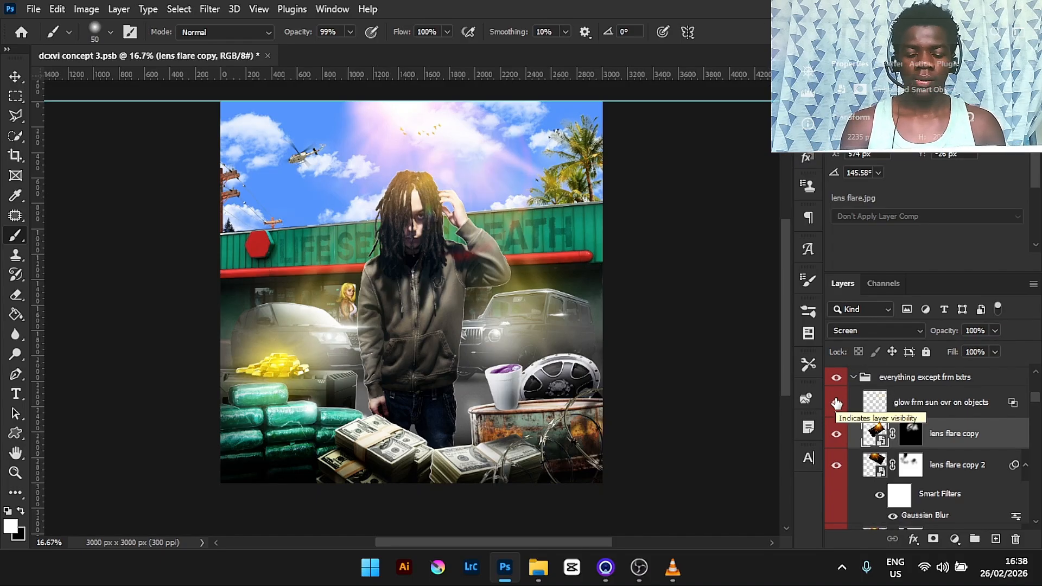
left_click(837, 403)
left_click(905, 406)
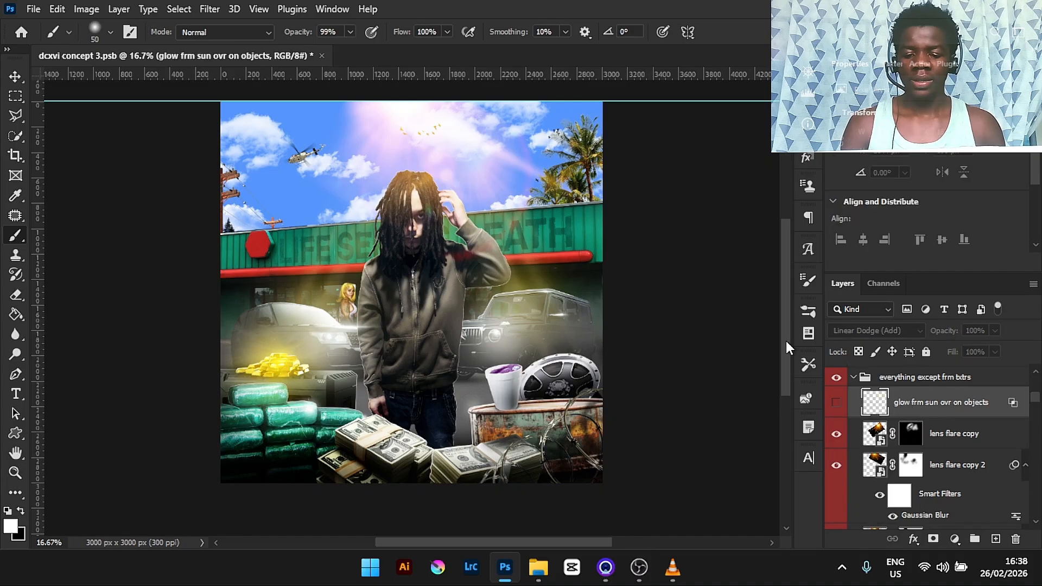
scroll(772, 307, "up", 5)
key("ctrl+plus")
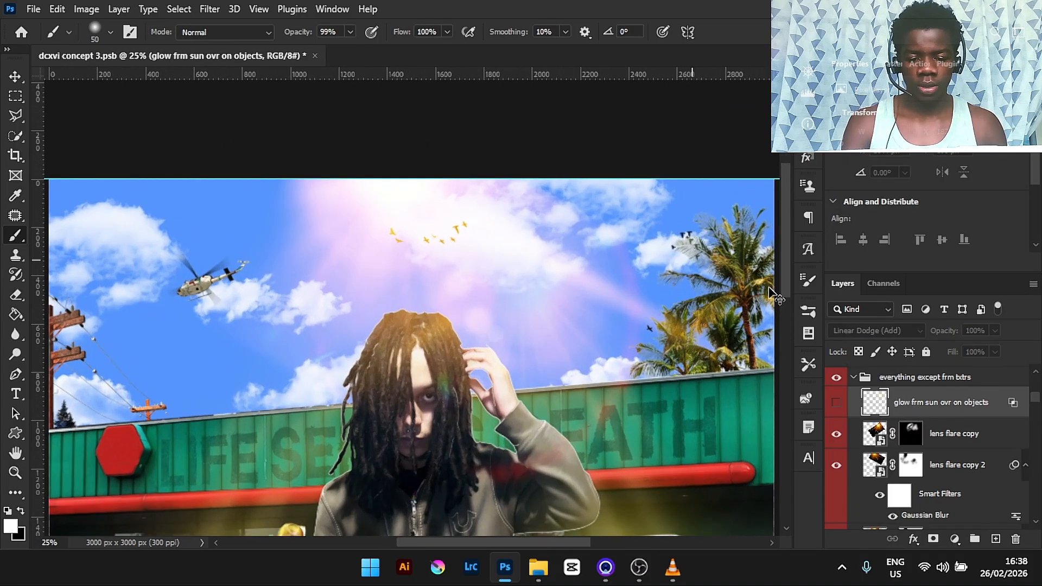
key("ctrl+plus")
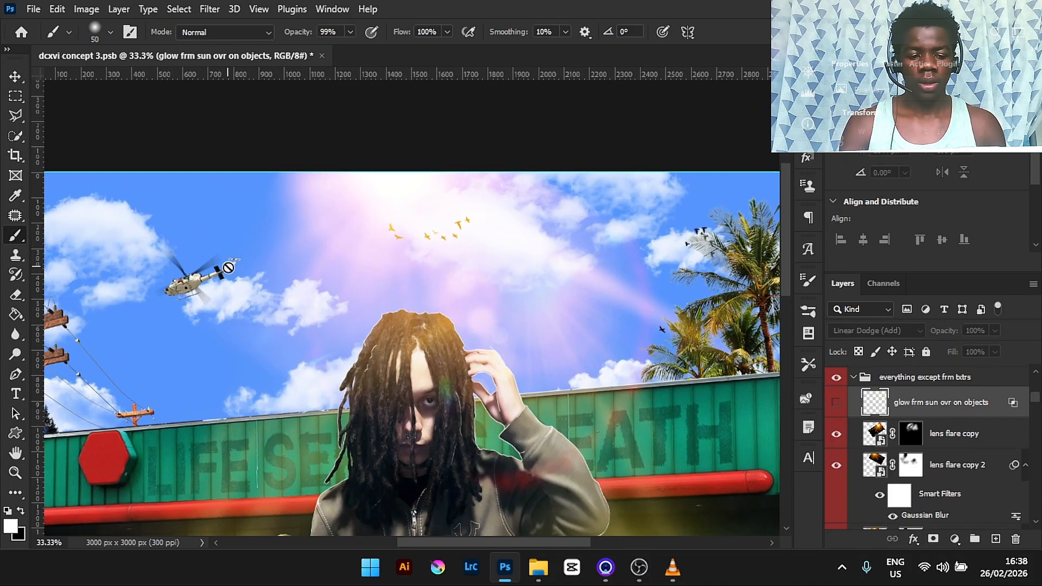
key("ctrl+minus")
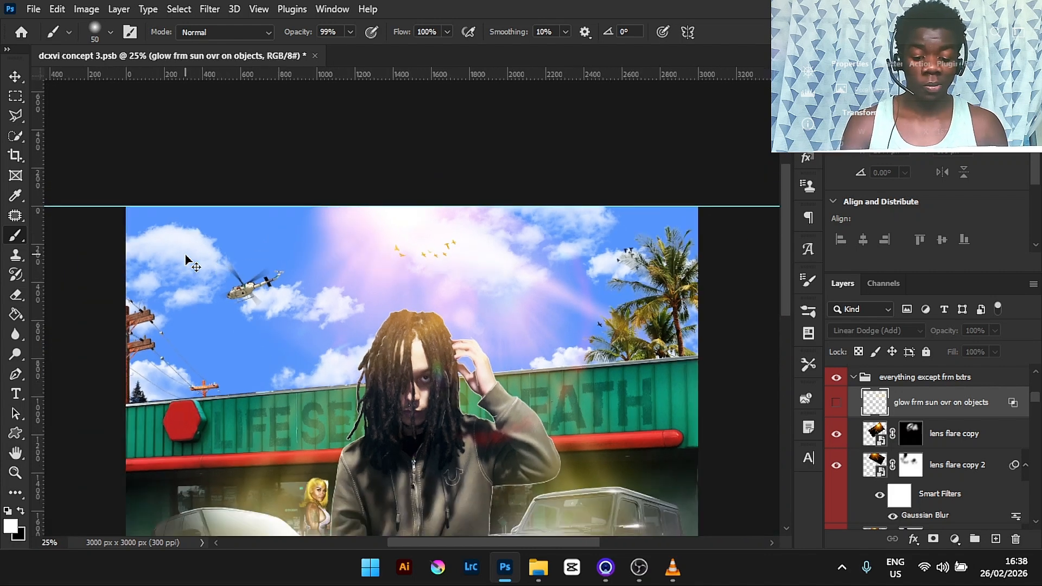
left_click(836, 403)
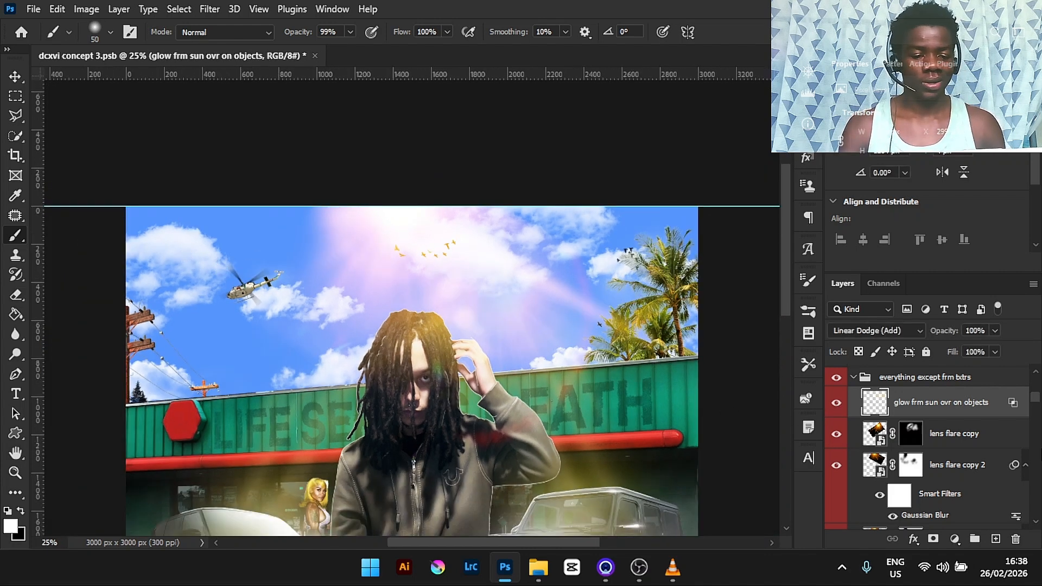
- Toggle the basic not used layer with the song title artwork on and off to compare, leaving it visible
scroll(1035, 393, "up", 5)
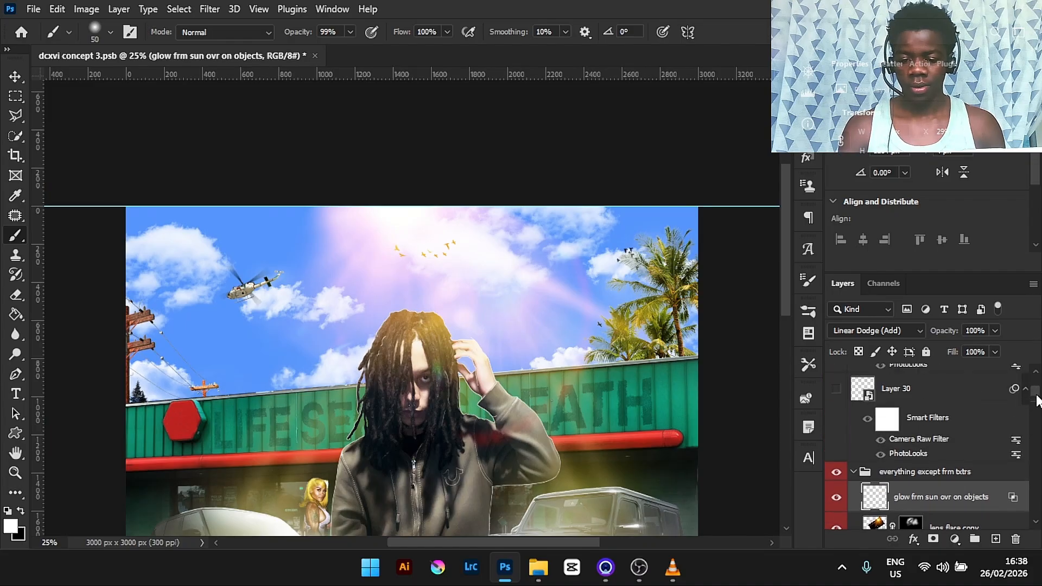
scroll(1036, 393, "down", 1)
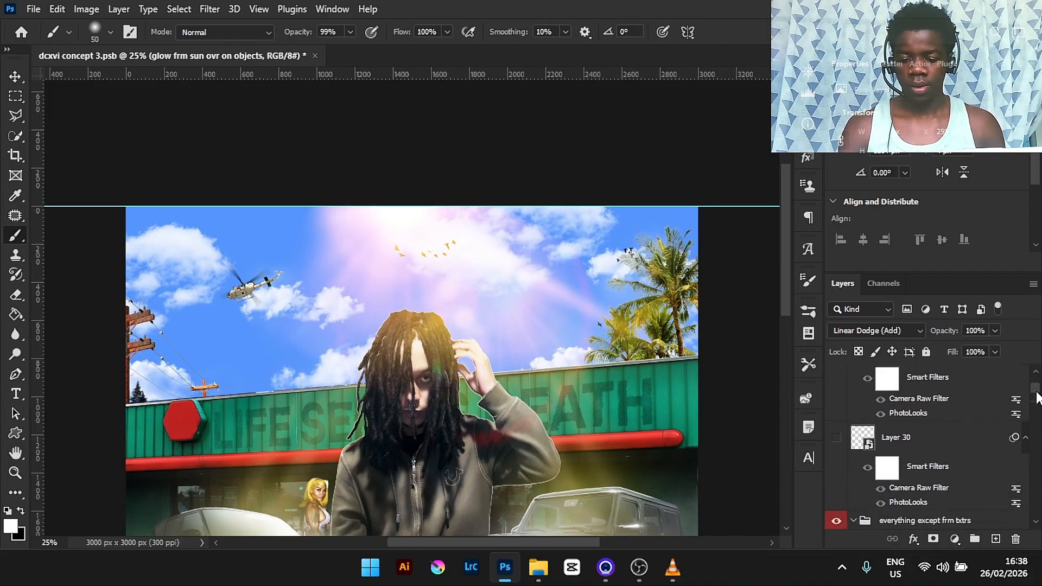
key("ctrl+0")
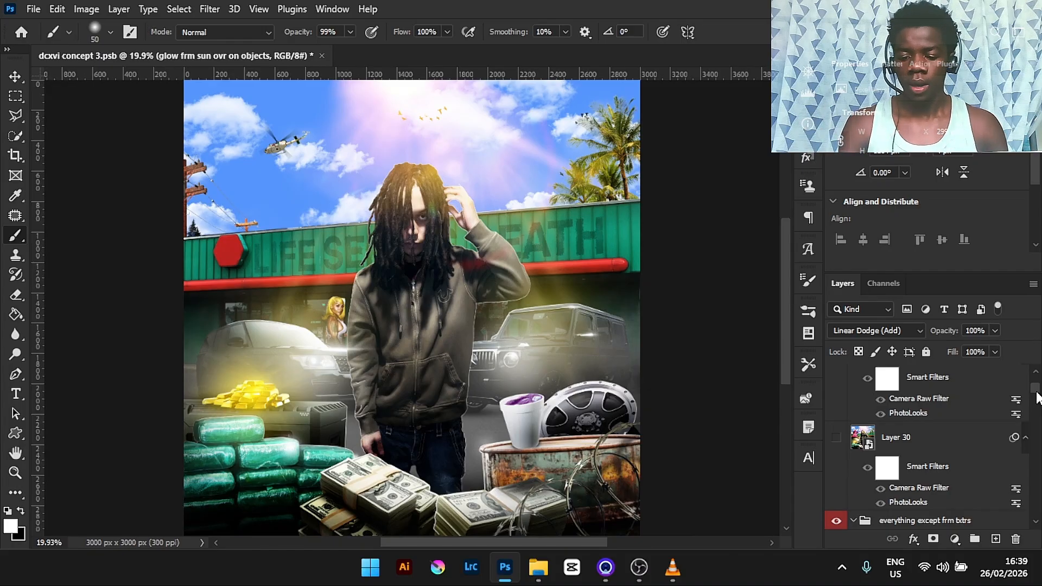
left_click_drag(1037, 389, 1037, 388)
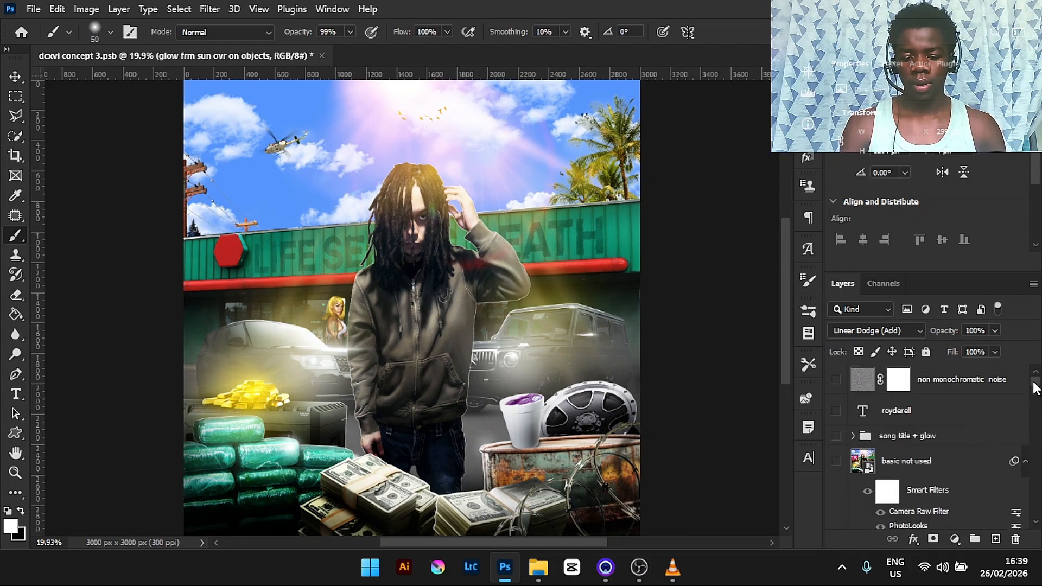
left_click(836, 463)
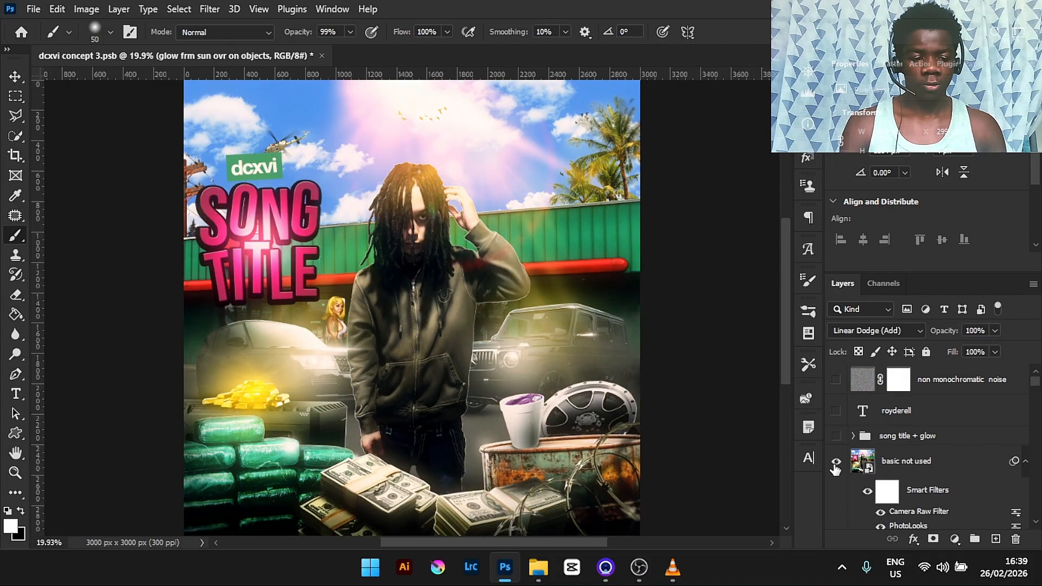
key("ctrl+minus")
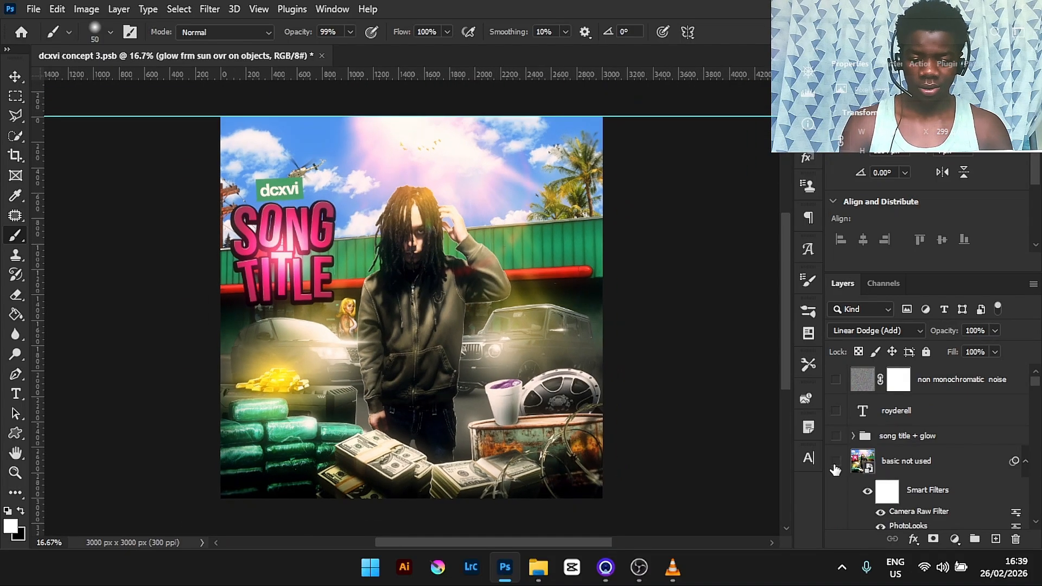
left_click(836, 465)
left_click(835, 463)
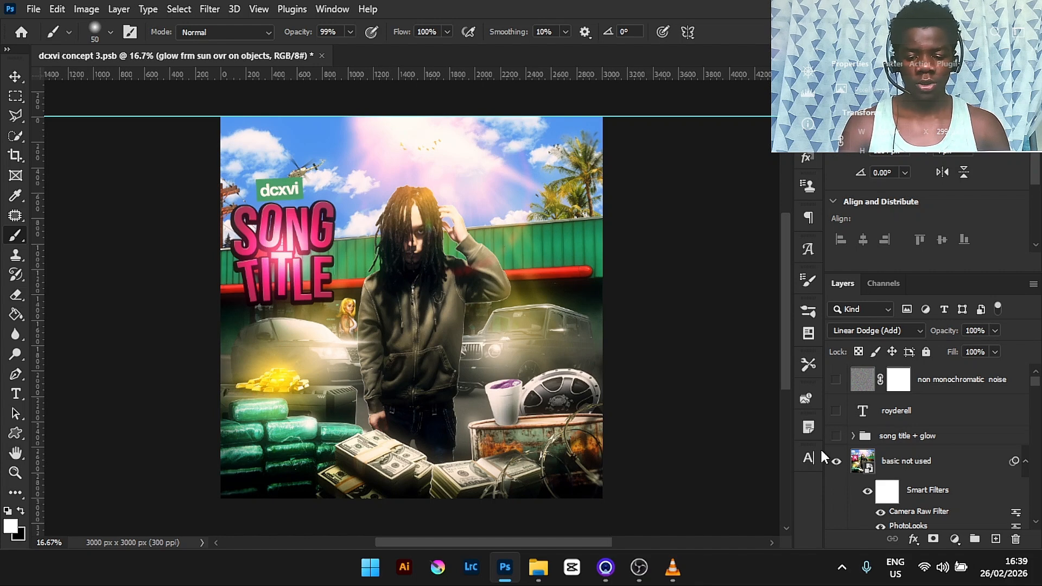
left_click(837, 462)
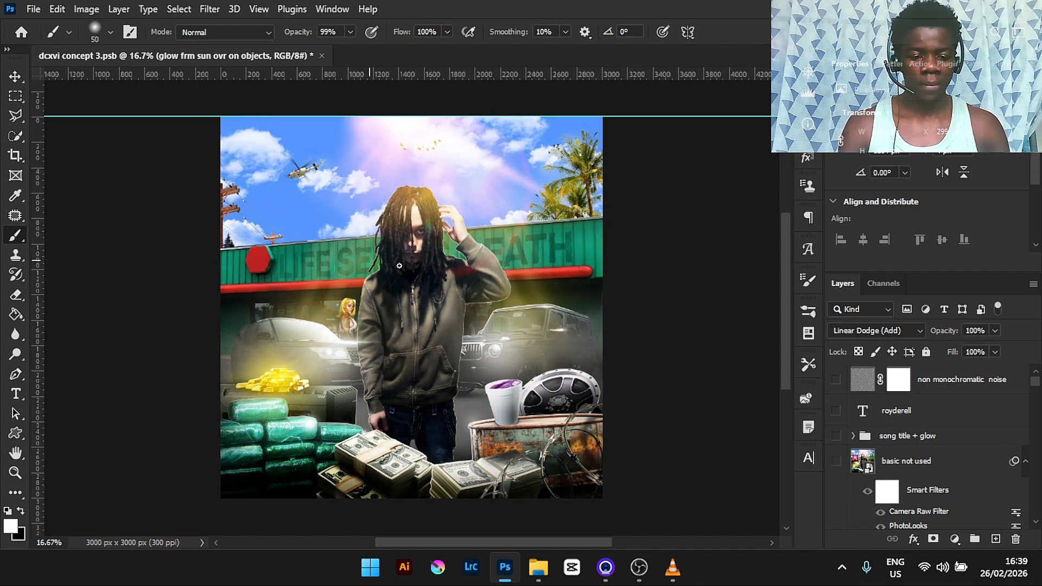
left_click(836, 461)
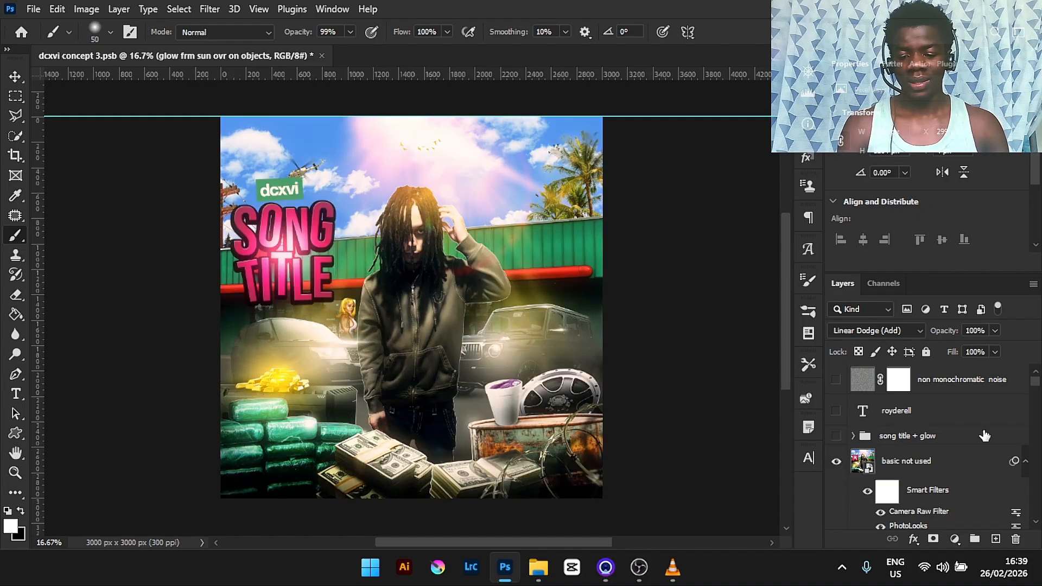
- Select Layer 30 and hide then show the basic not used layer once more for comparison
left_click_drag(1036, 383, 1036, 386)
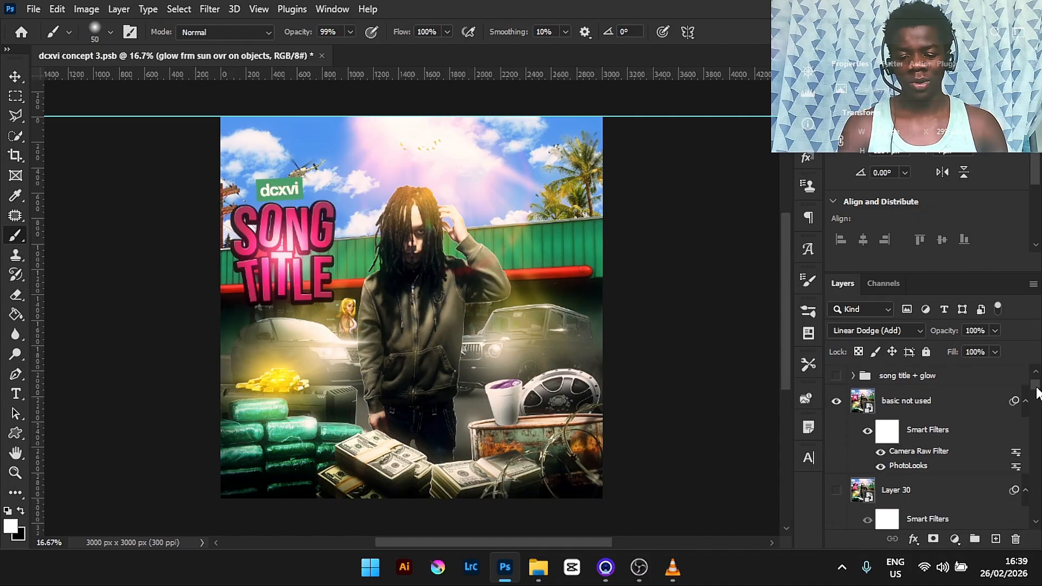
left_click(922, 496)
scroll(917, 488, "down", 1)
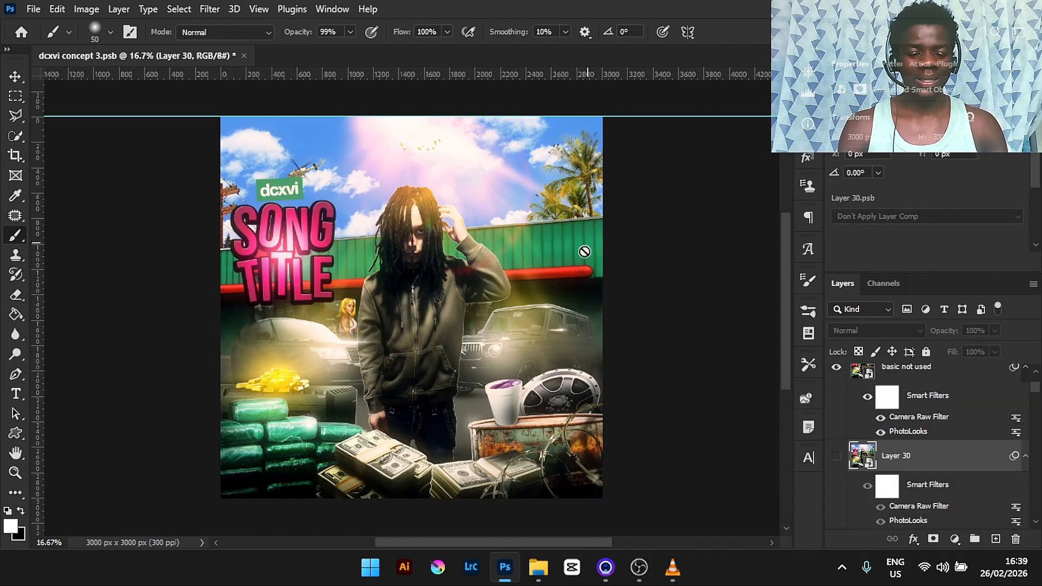
left_click(837, 369)
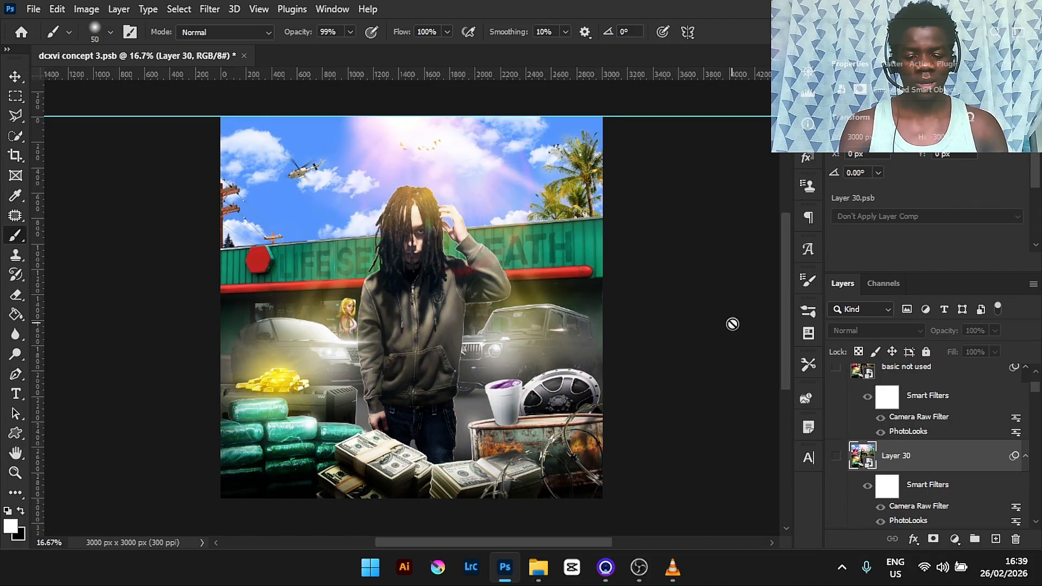
left_click(837, 369)
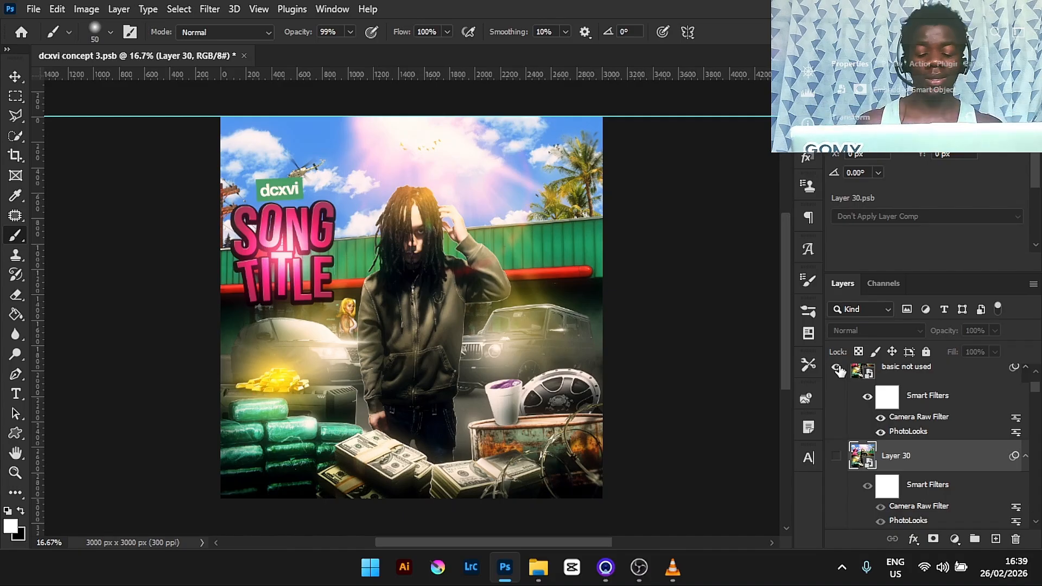
key("ctrl+minus")
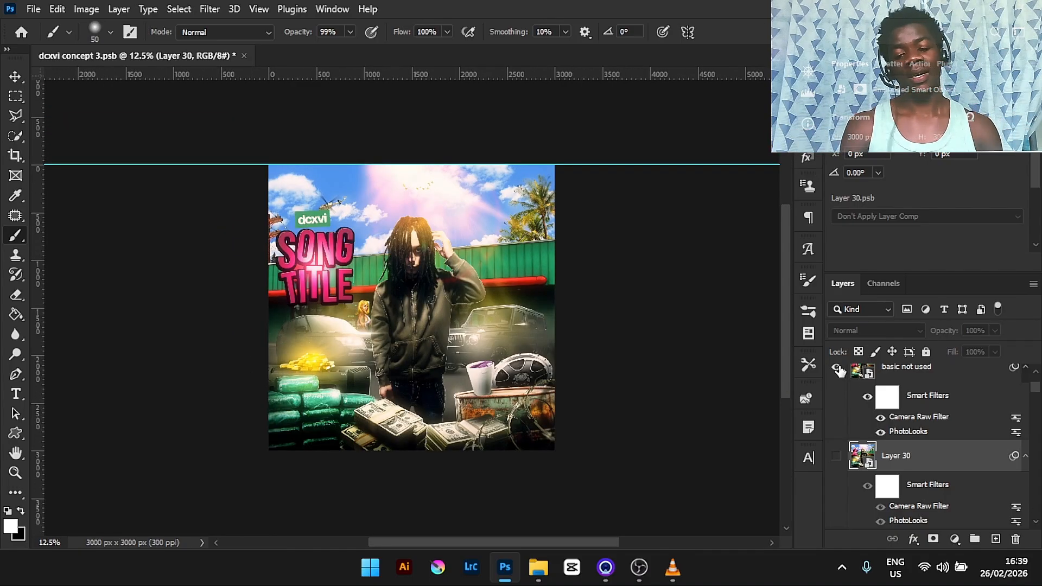
- Open the basic not used layer's Camera Raw Filter to review its Color settings, then cancel the dialog
left_click(882, 379)
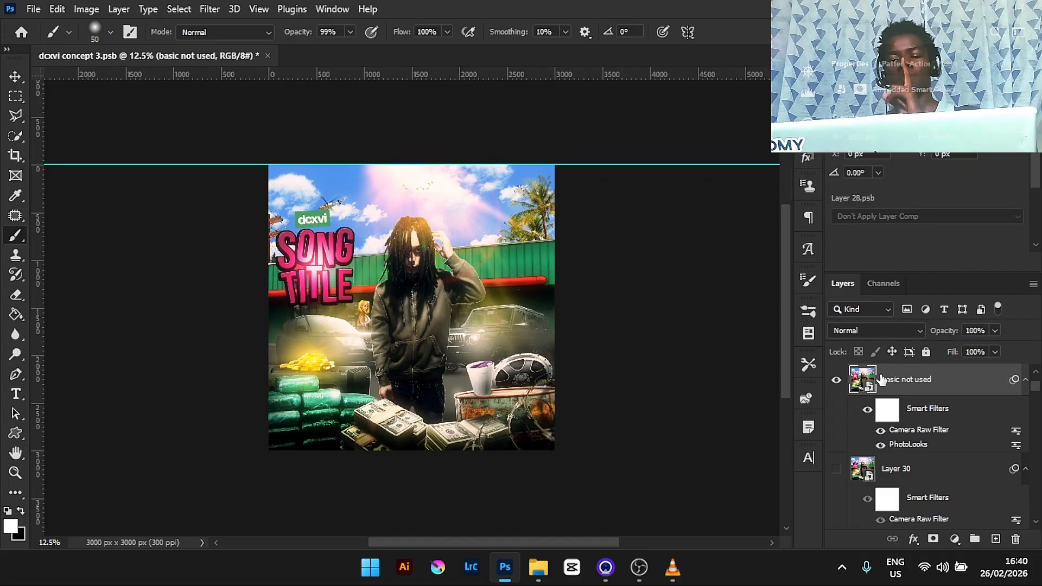
double_click(913, 432)
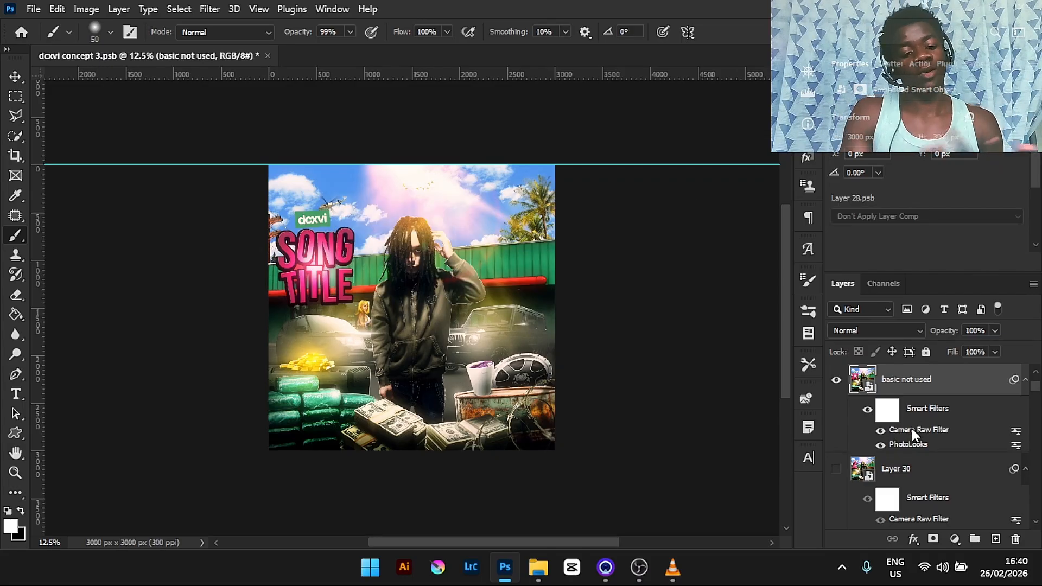
double_click(912, 429)
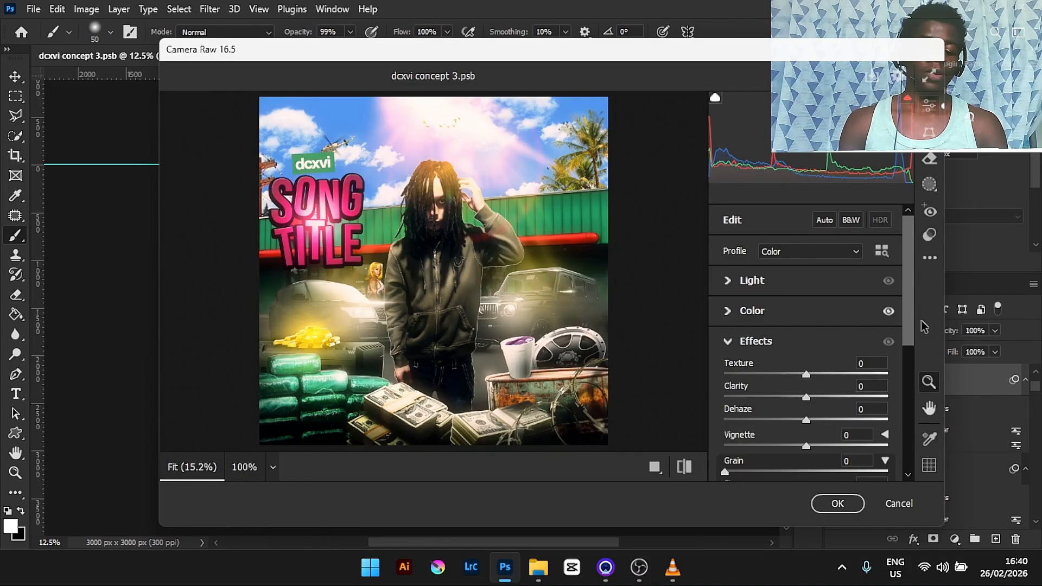
left_click(724, 315)
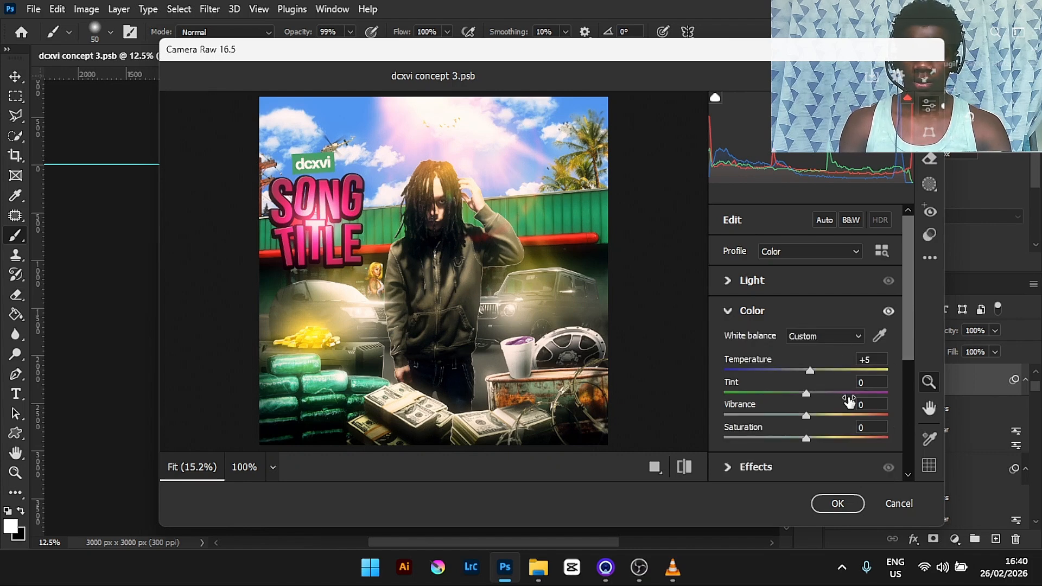
mouse_move(909, 313)
left_mouse_down()
mouse_move(913, 443)
mouse_move(909, 317)
left_mouse_up()
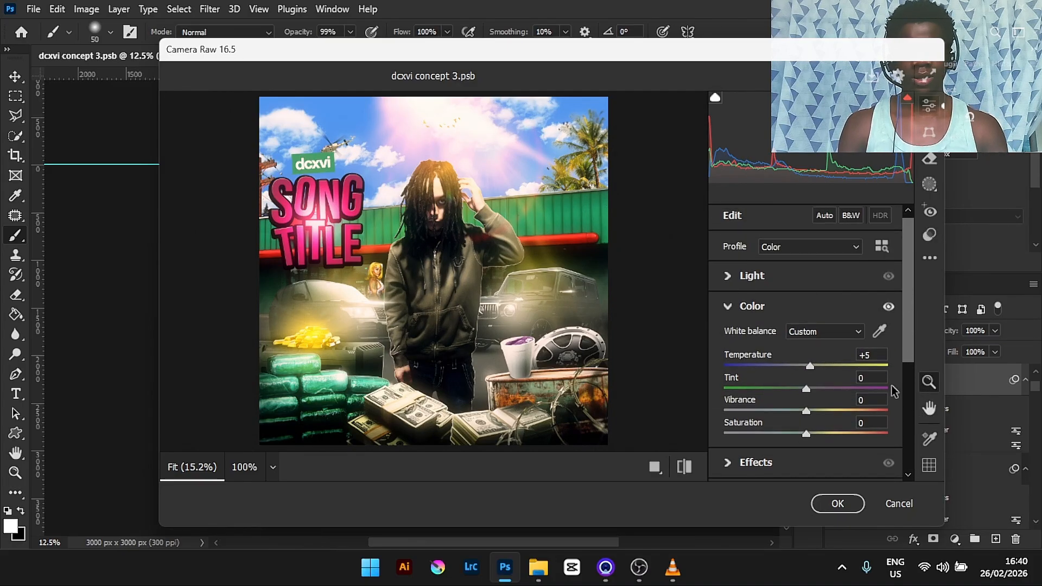
left_click(900, 510)
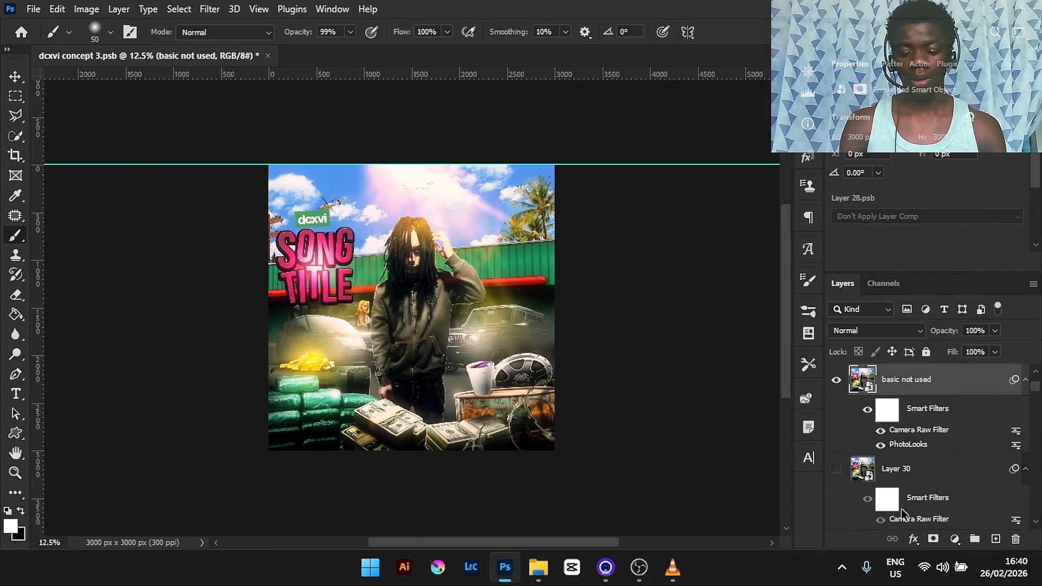
- Open the basic not used layer's PhotoLooks filter, toggle its Curves, Diffusion and Edge Softness tools to compare, then cancel
double_click(905, 446)
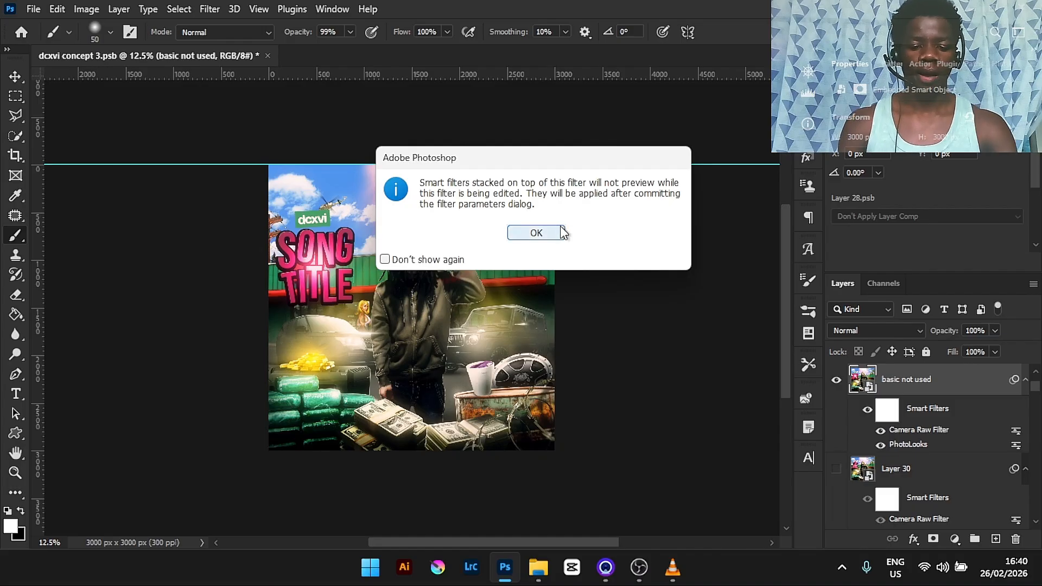
left_click(536, 232)
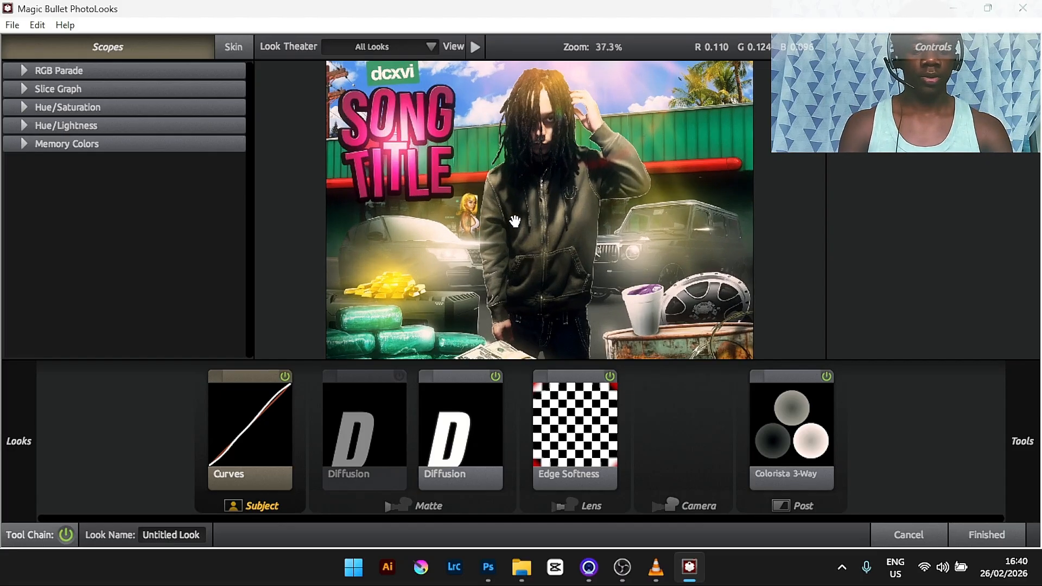
left_click(284, 375)
left_click(284, 375)
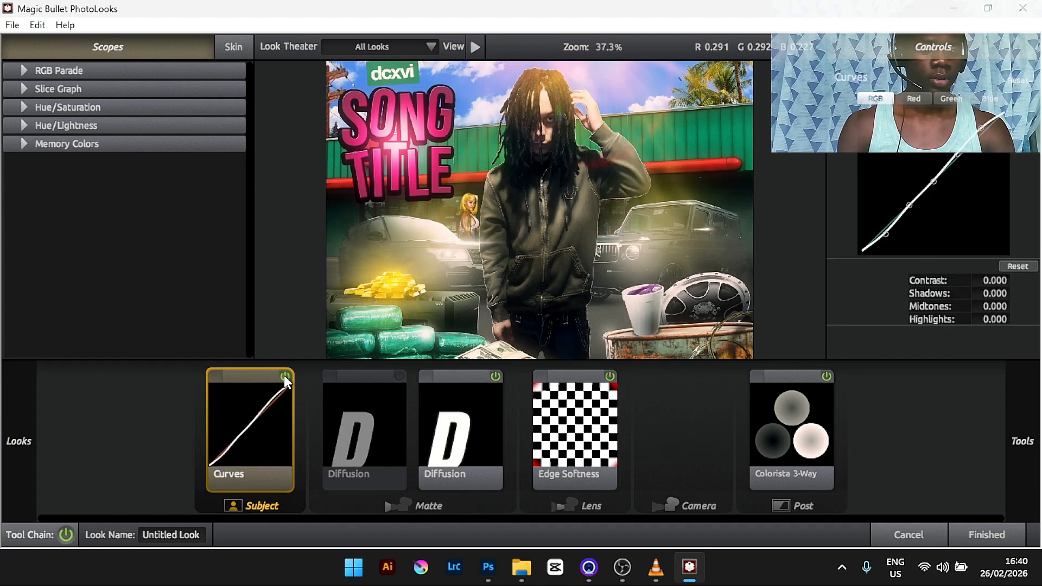
left_click(499, 376)
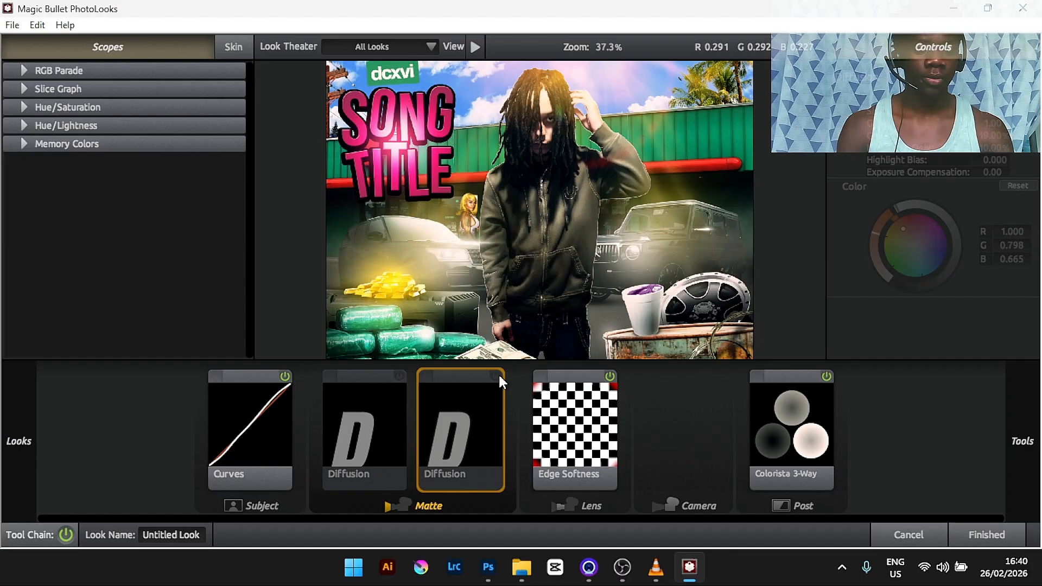
left_click(497, 376)
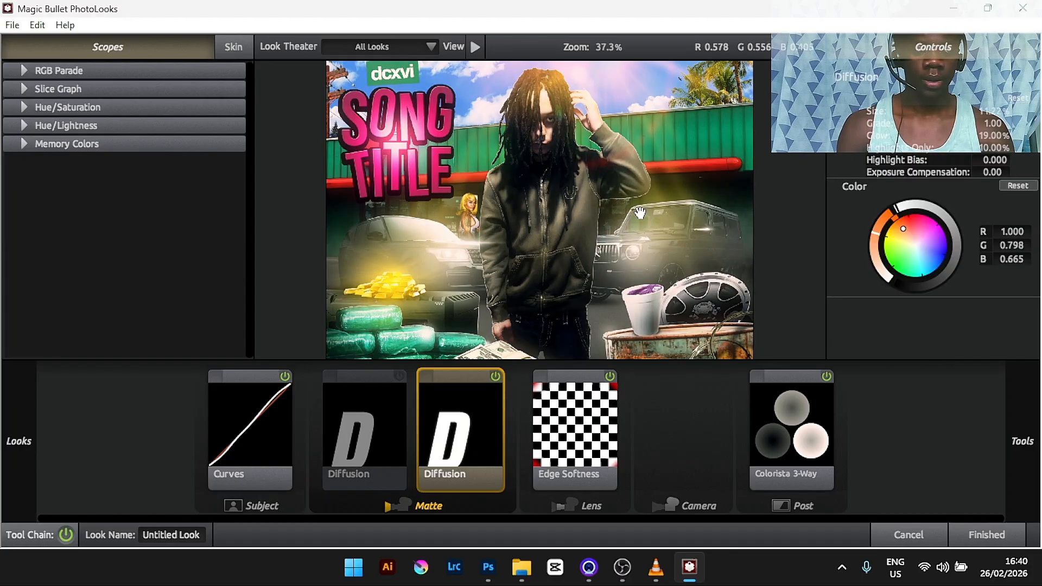
scroll(640, 213, "down", 2)
scroll(640, 213, "up", 1)
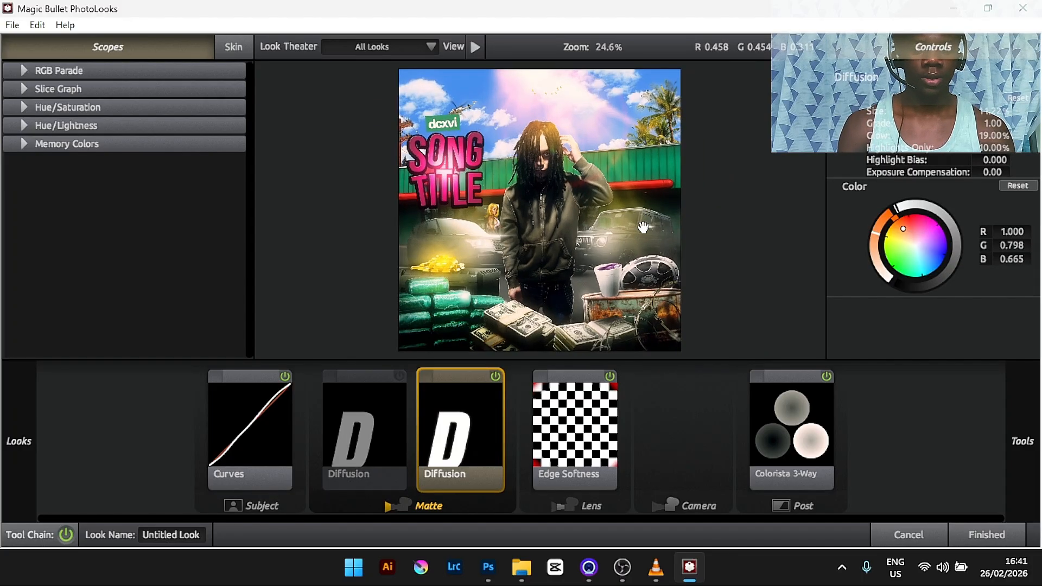
left_click(607, 376)
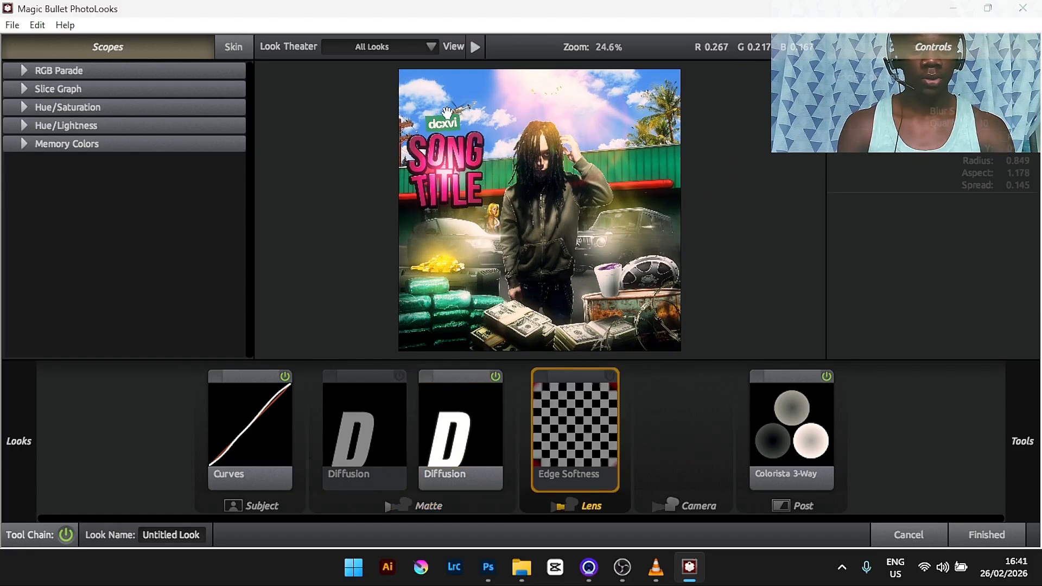
left_click(610, 375)
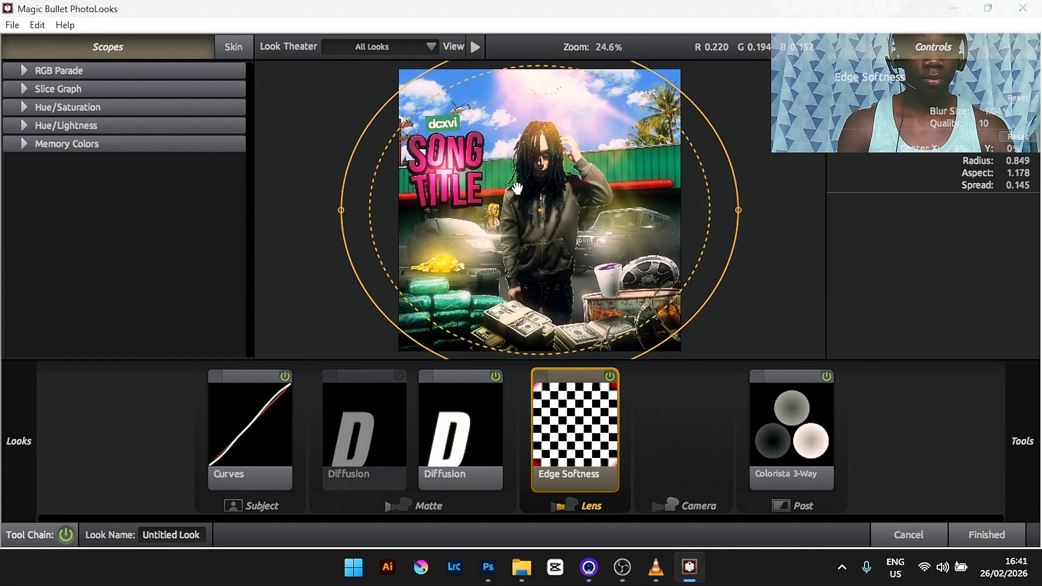
left_click(804, 389)
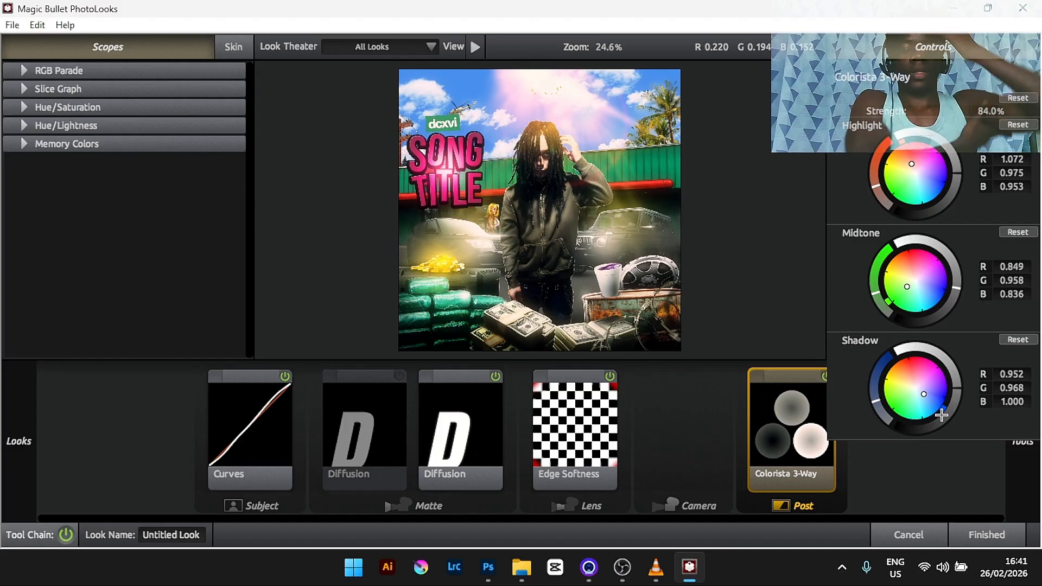
left_click(889, 529)
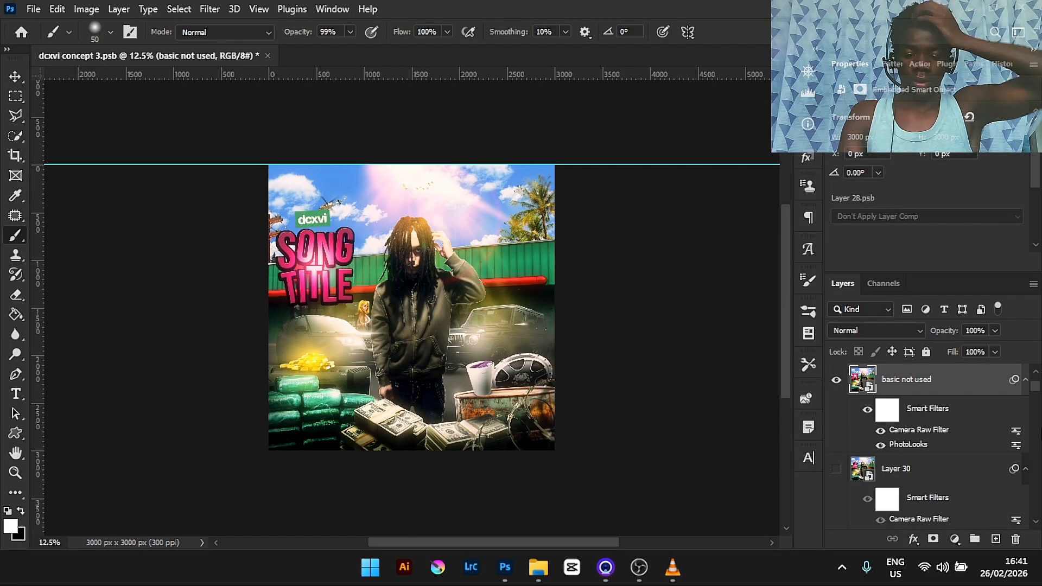
- Zoom in and pan across the composition to inspect its details, then fit the canvas back to the screen
left_click_drag(1035, 388, 1035, 377)
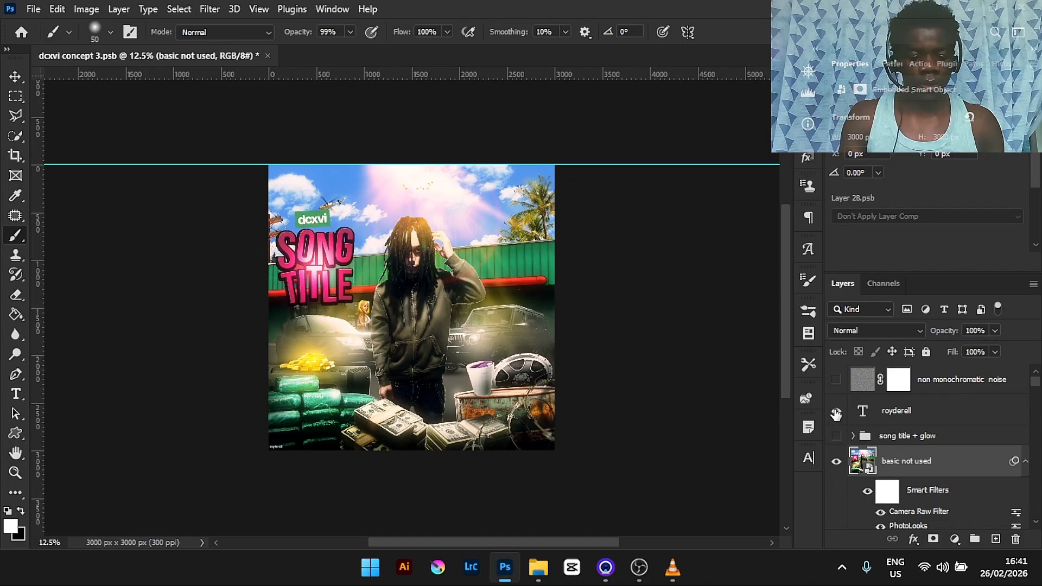
key("ctrl+plus")
key("ctrl+plus")
key("ctrl+plus")
key("ctrl+plus")
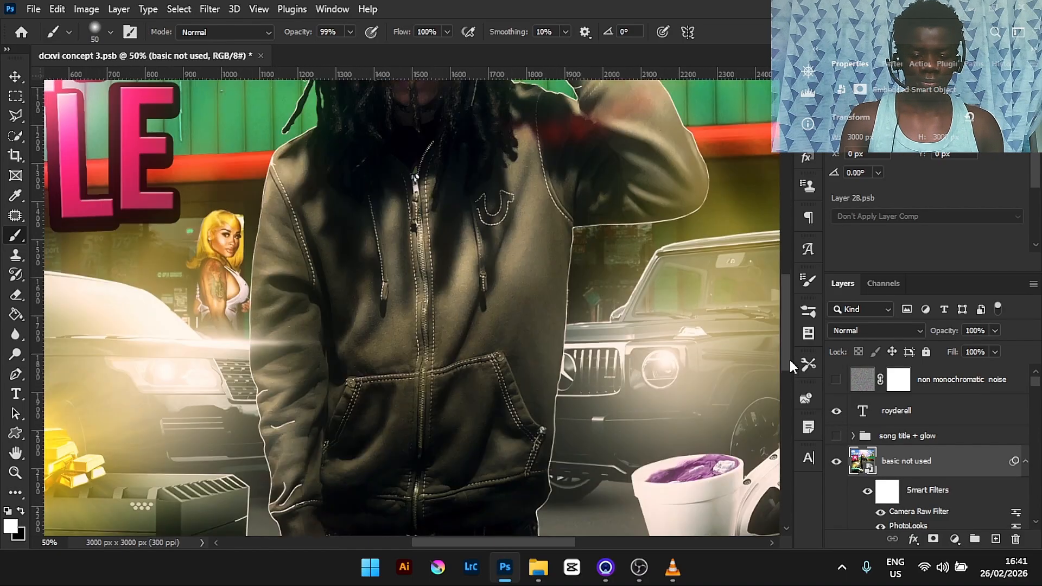
left_click_drag(790, 361, 801, 406)
left_click_drag(570, 549, 482, 542)
left_click_drag(787, 339, 785, 369)
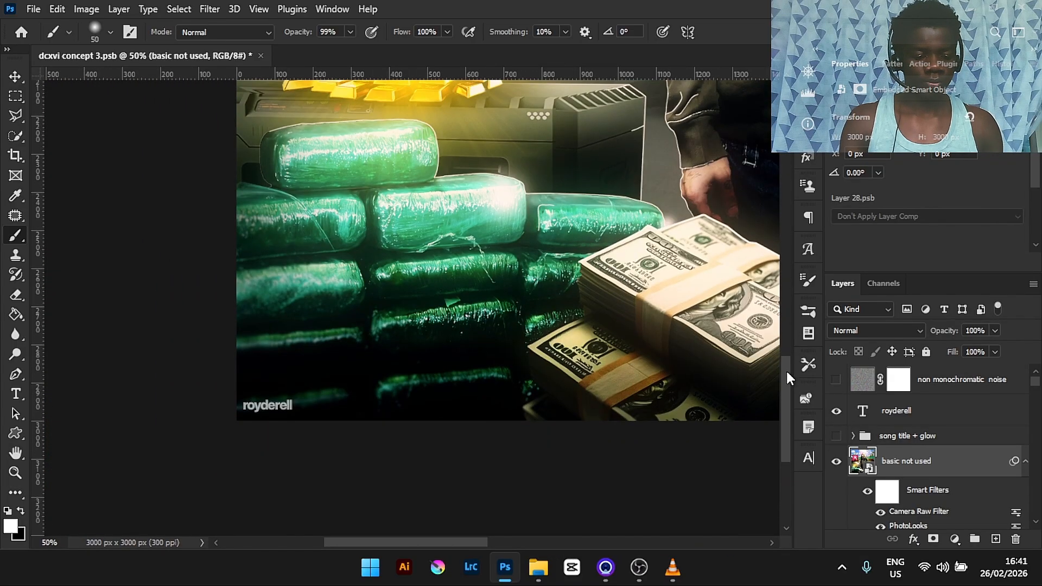
key("ctrl+0")
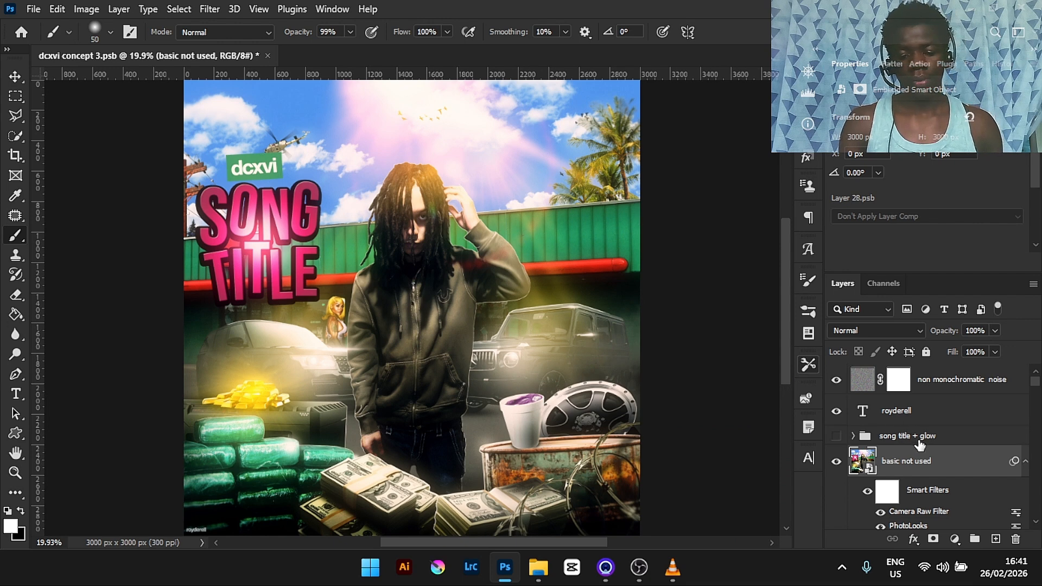
key("ctrl+minus")
key("ctrl+0")
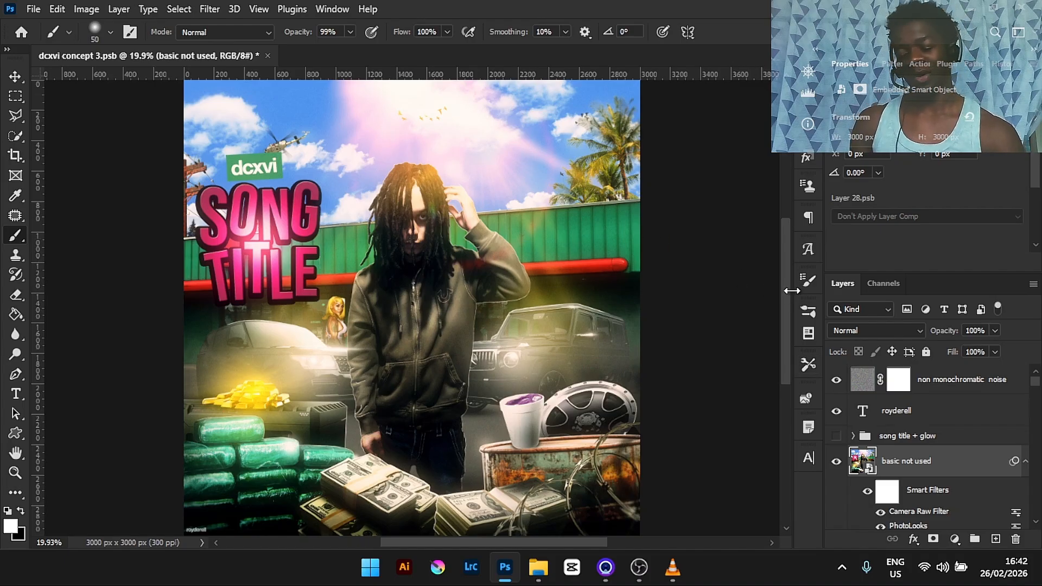
mouse_move(786, 290)
left_mouse_down()
mouse_move(783, 234)
mouse_move(788, 302)
mouse_move(788, 282)
left_mouse_up()
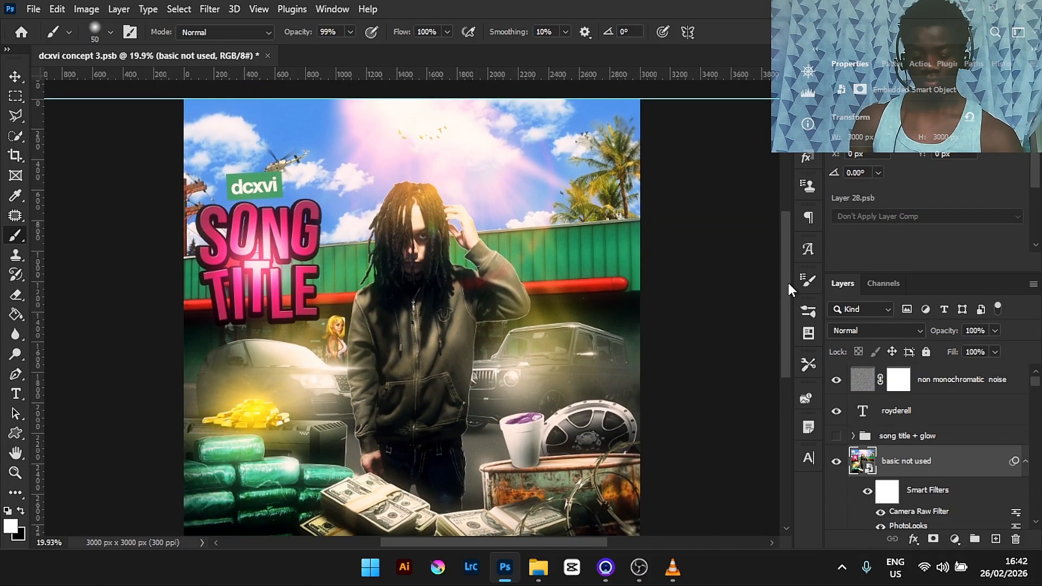
key("ctrl+minus")
key("ctrl+plus")
key("ctrl+minus")
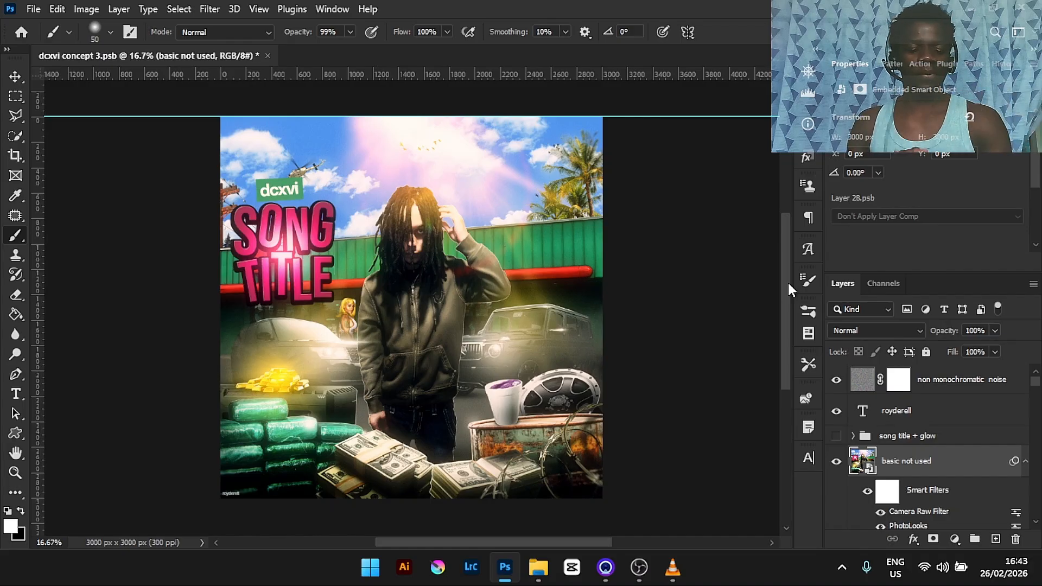
- Switch to File Explorer and browse to the D:\Ps\cover arts\concept arts folder
left_click(543, 579)
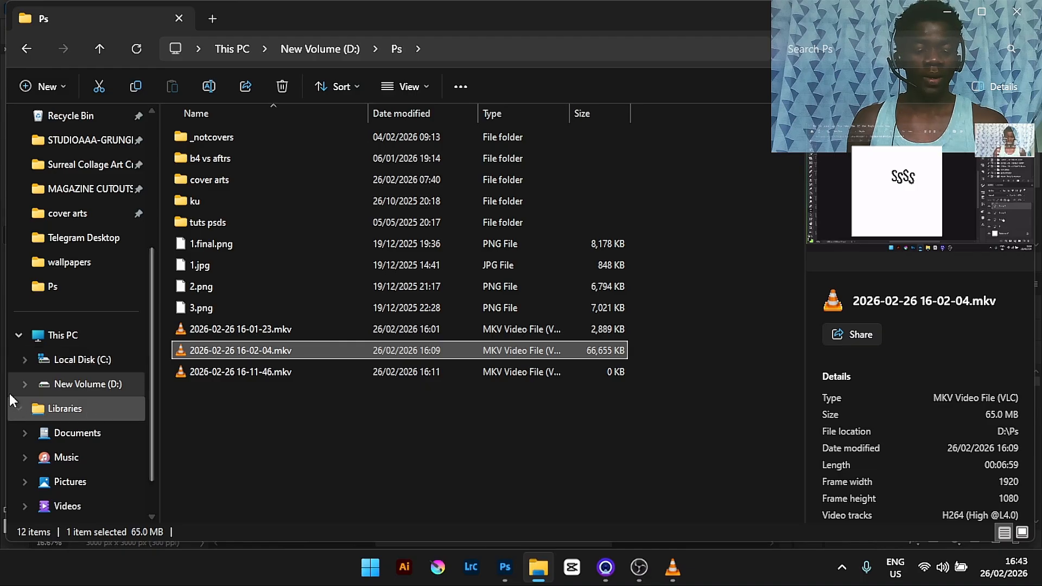
left_click(25, 384)
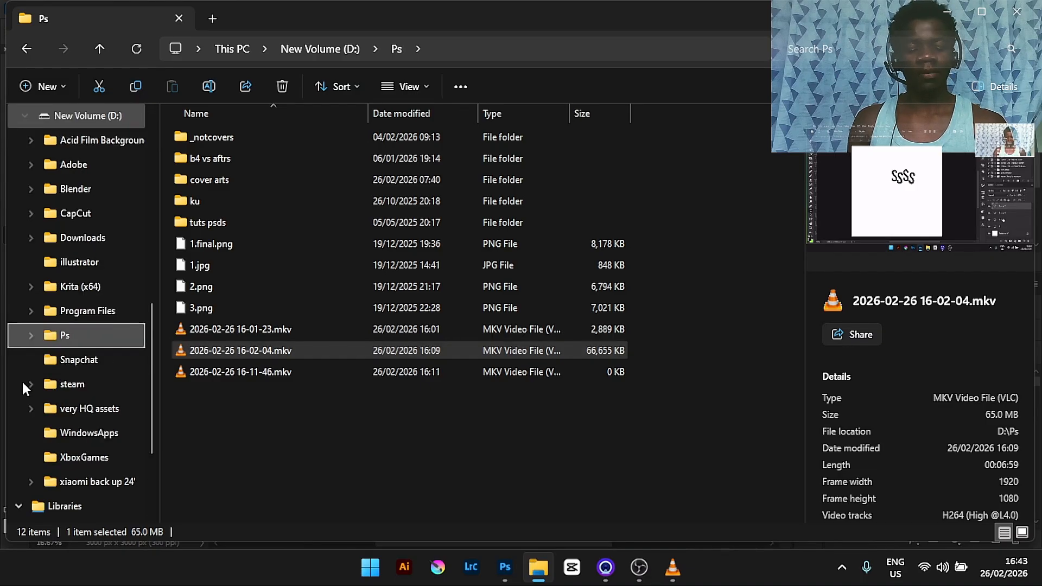
left_click(105, 334)
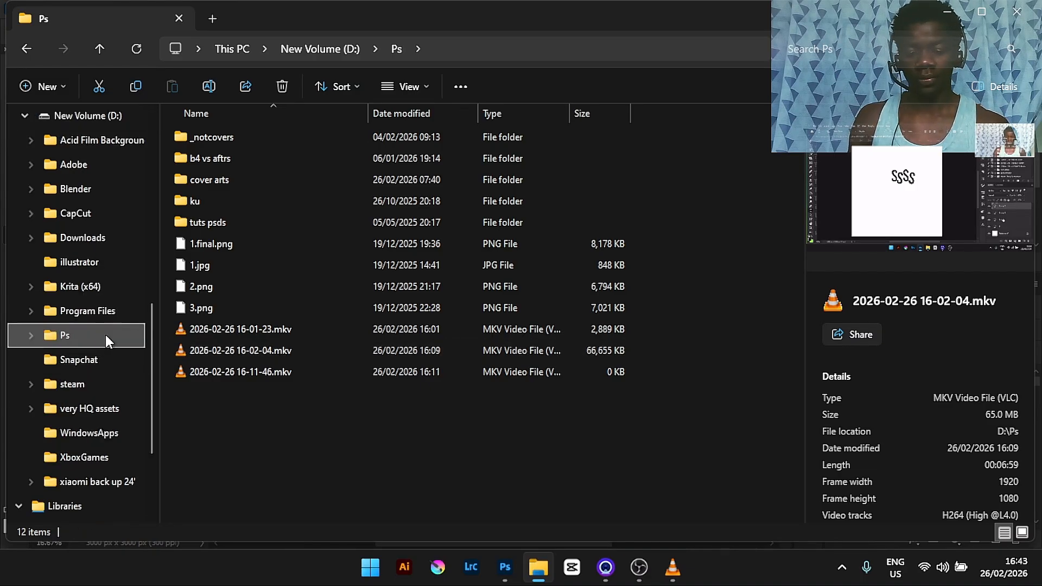
left_click(223, 171)
double_click(223, 171)
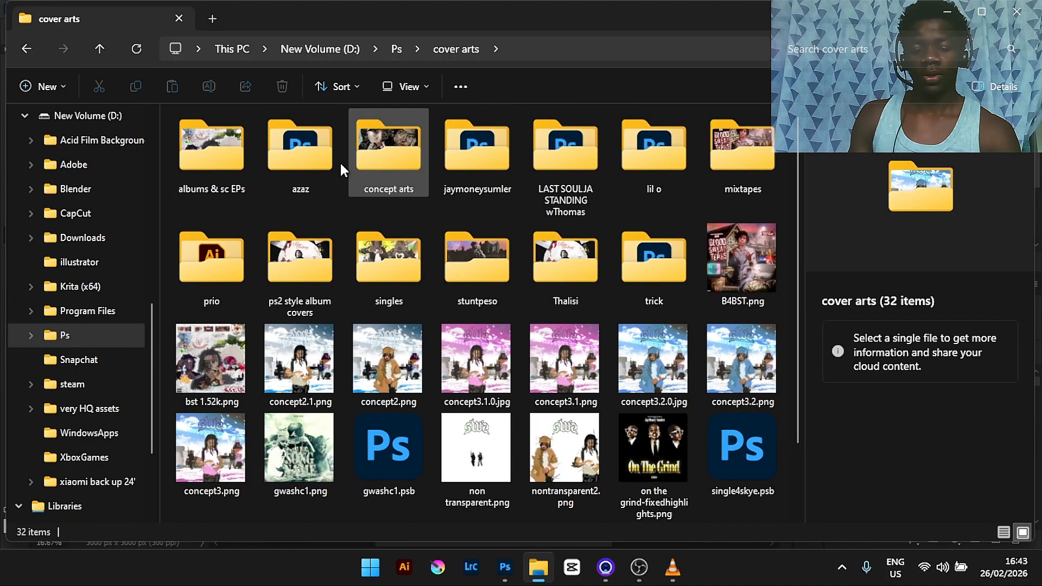
left_click(374, 164)
double_click(374, 164)
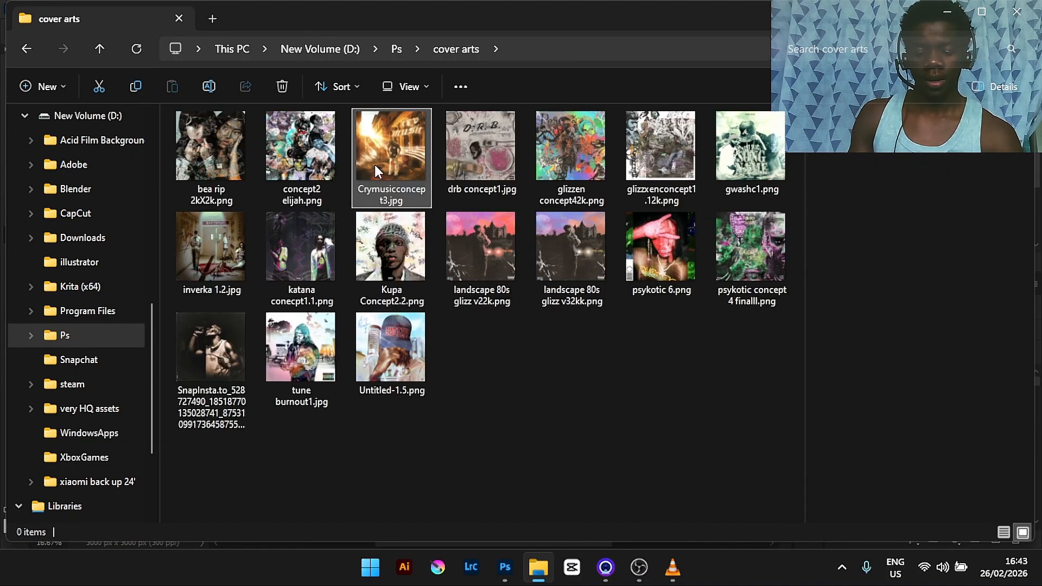
- Open concept2 elijah.png in the image viewer, maximize and zoom in to examine it, then close it
left_click(309, 140)
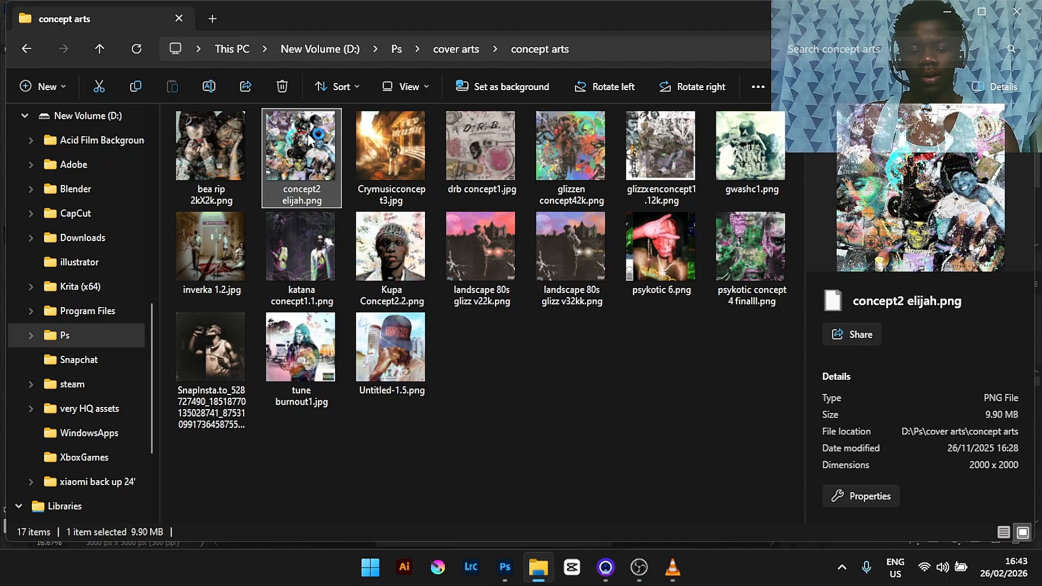
double_click(309, 140)
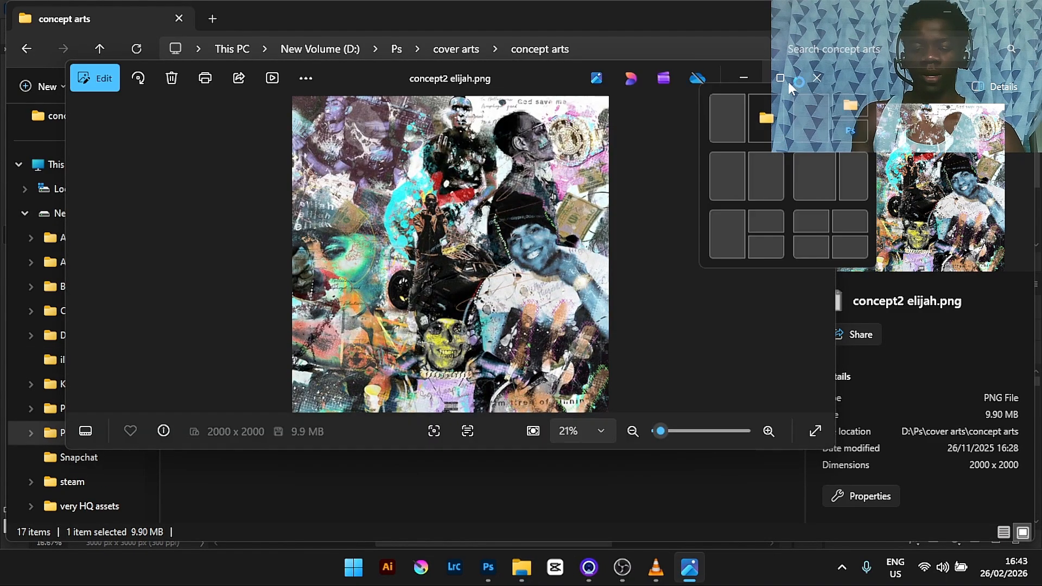
double_click(483, 316)
double_click(483, 316)
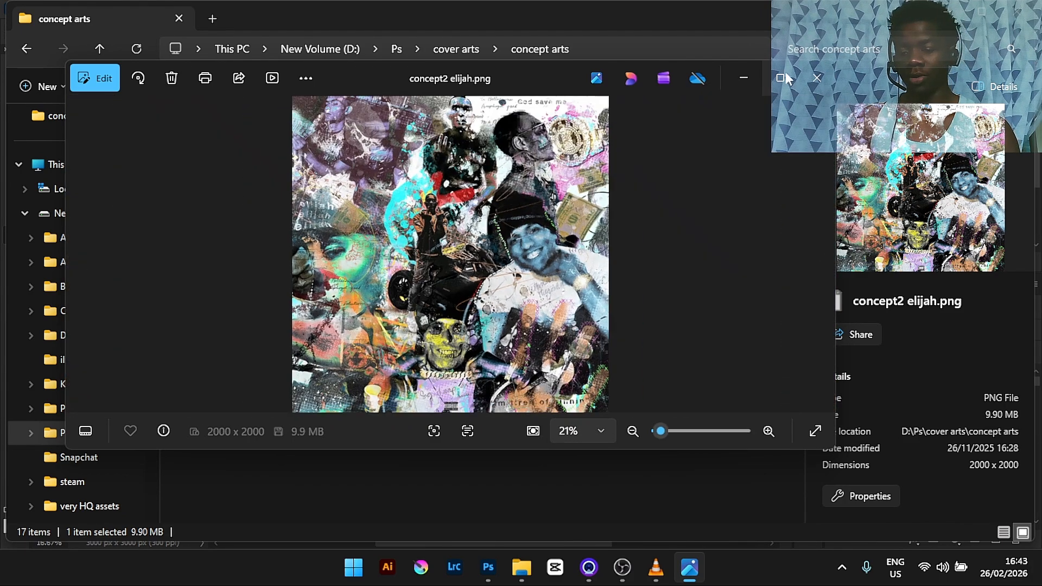
left_click(781, 77)
double_click(666, 269)
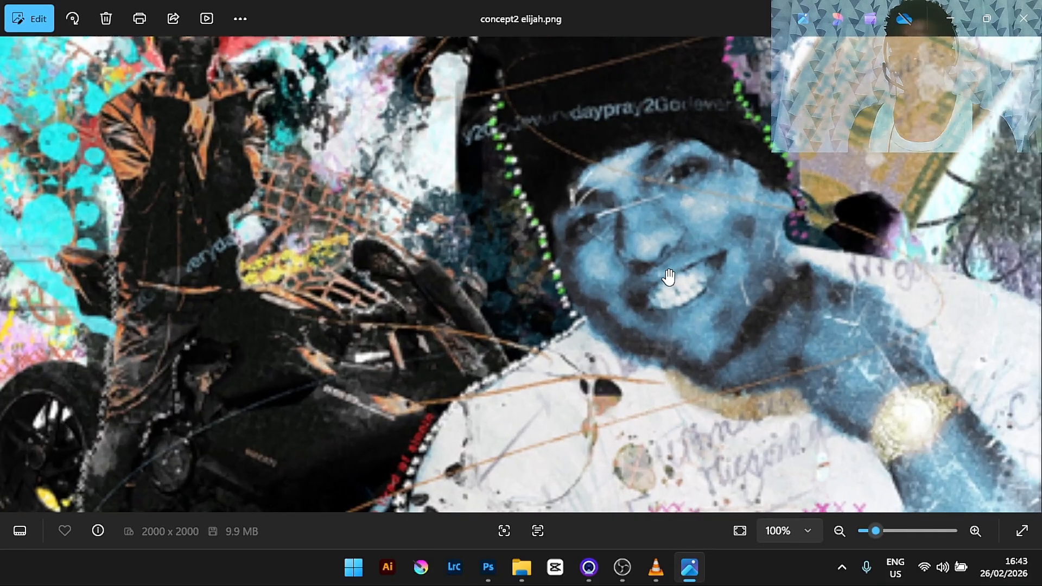
double_click(668, 275)
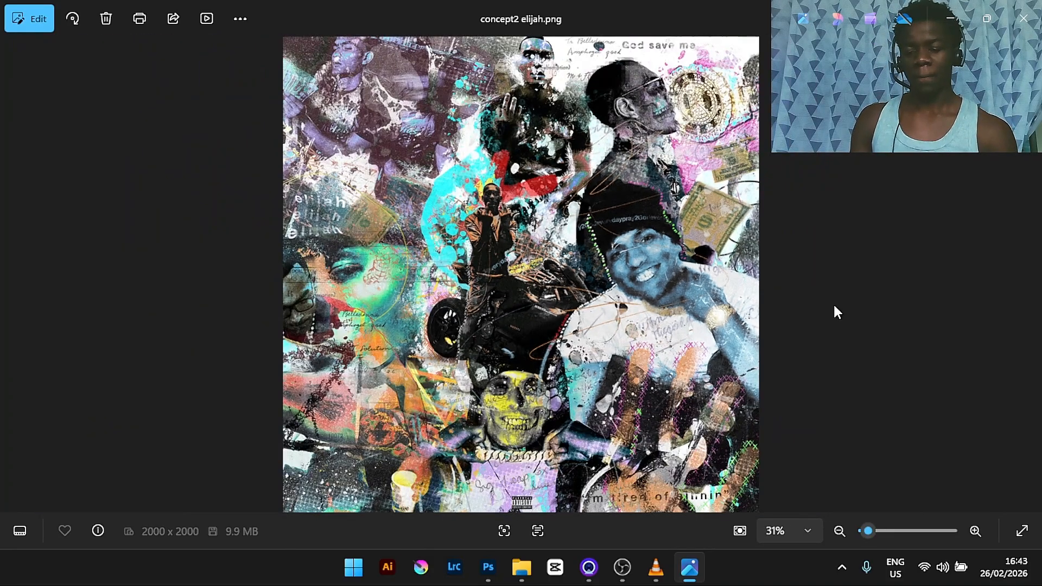
left_click(955, 17)
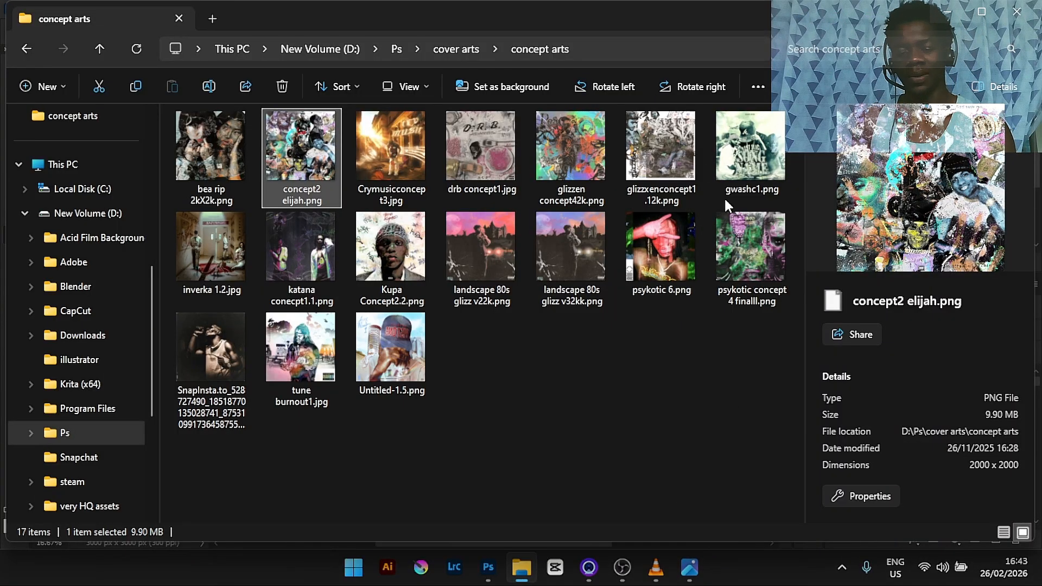
- Open glizzen concept42k.png in the image viewer, maximize and zoom in to examine it, then close it
left_click(689, 160)
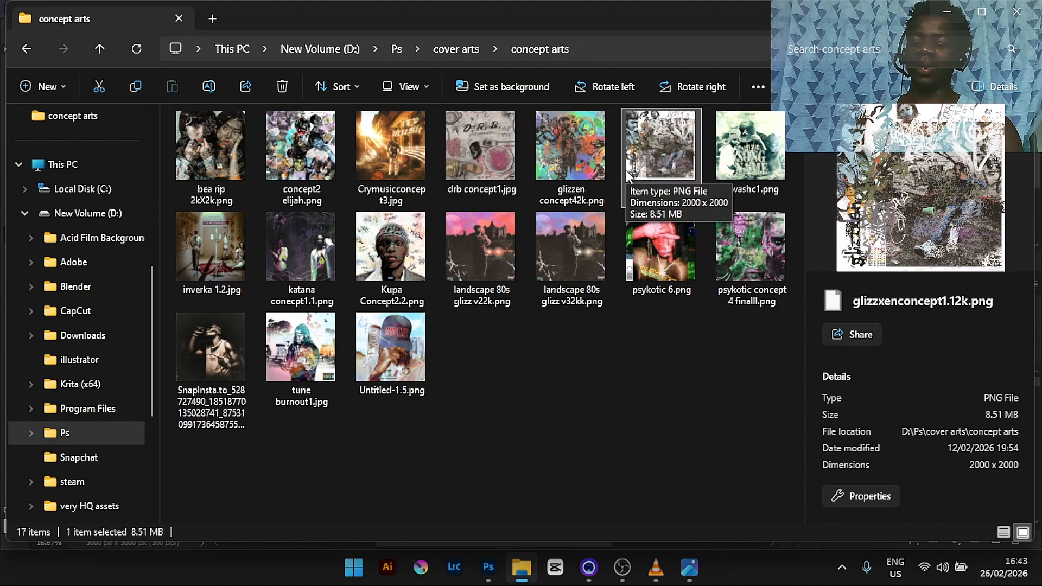
double_click(568, 161)
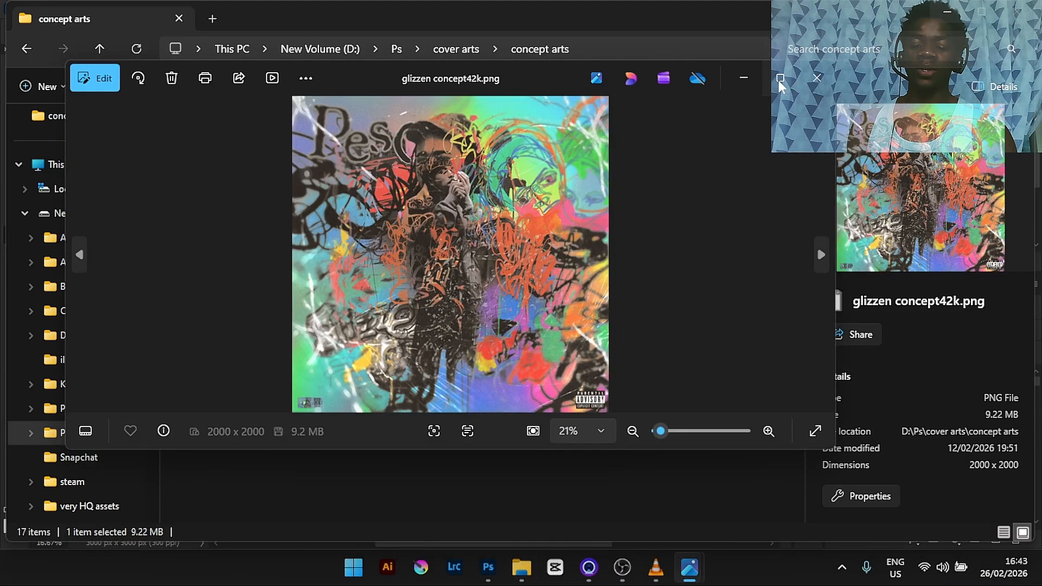
left_click(778, 80)
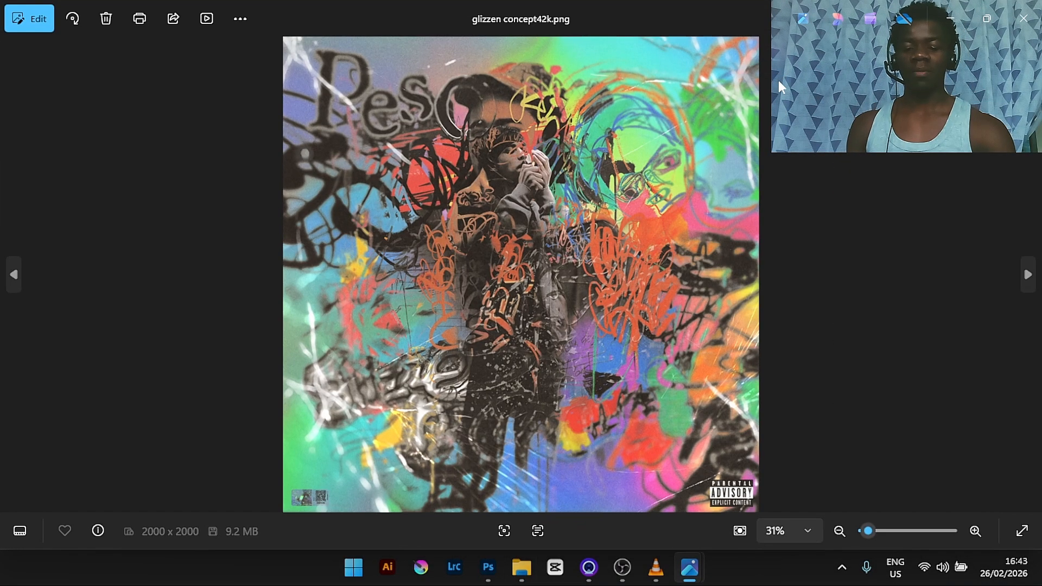
double_click(680, 377)
double_click(681, 377)
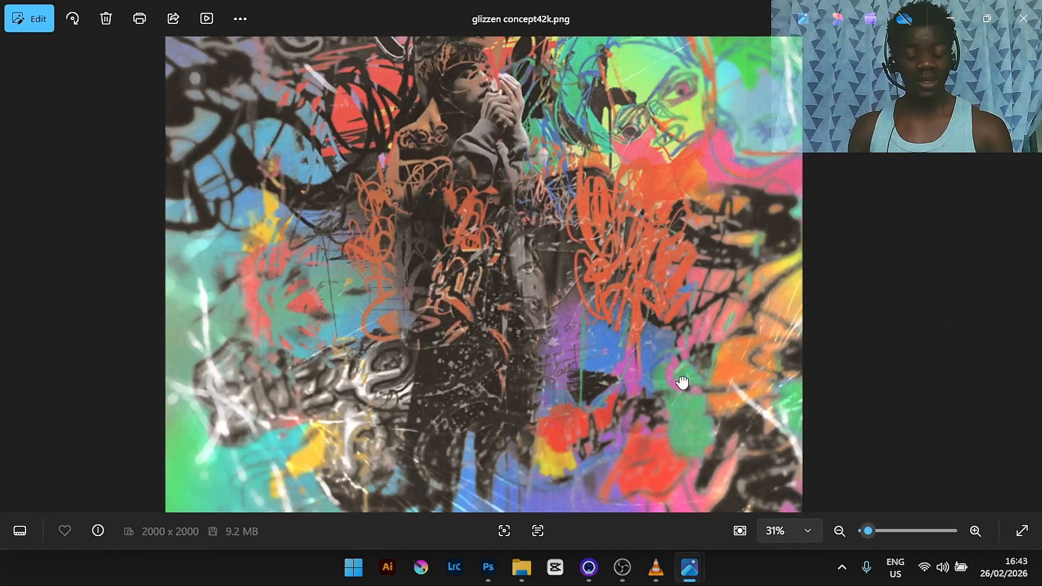
double_click(455, 370)
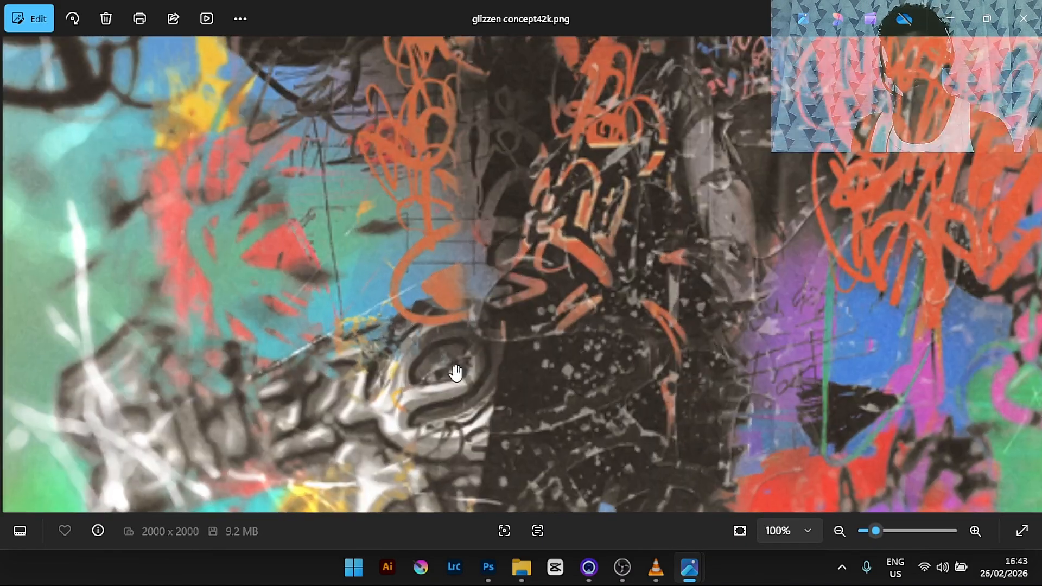
double_click(577, 250)
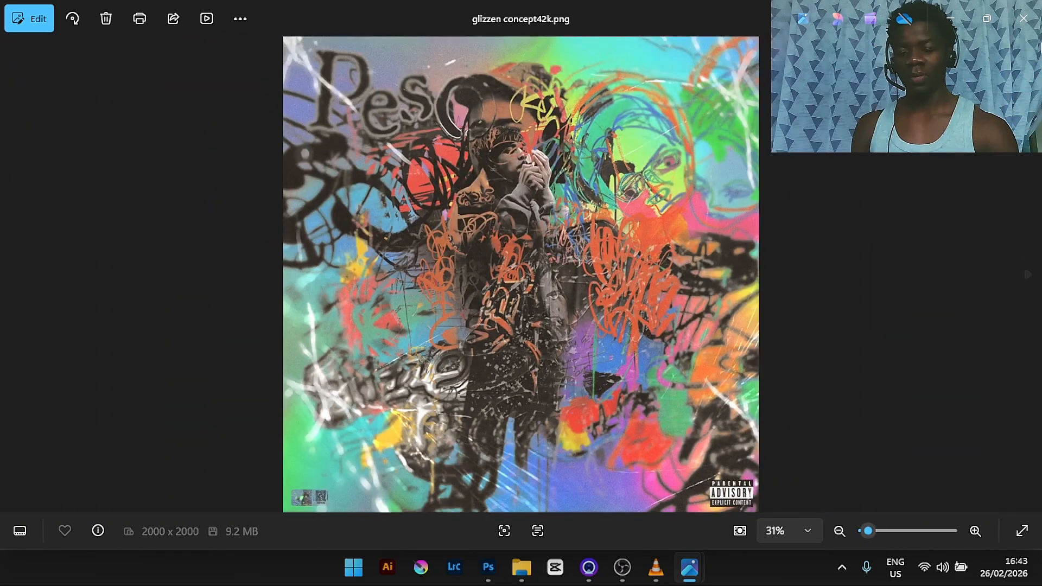
left_click(1023, 18)
left_click(648, 147)
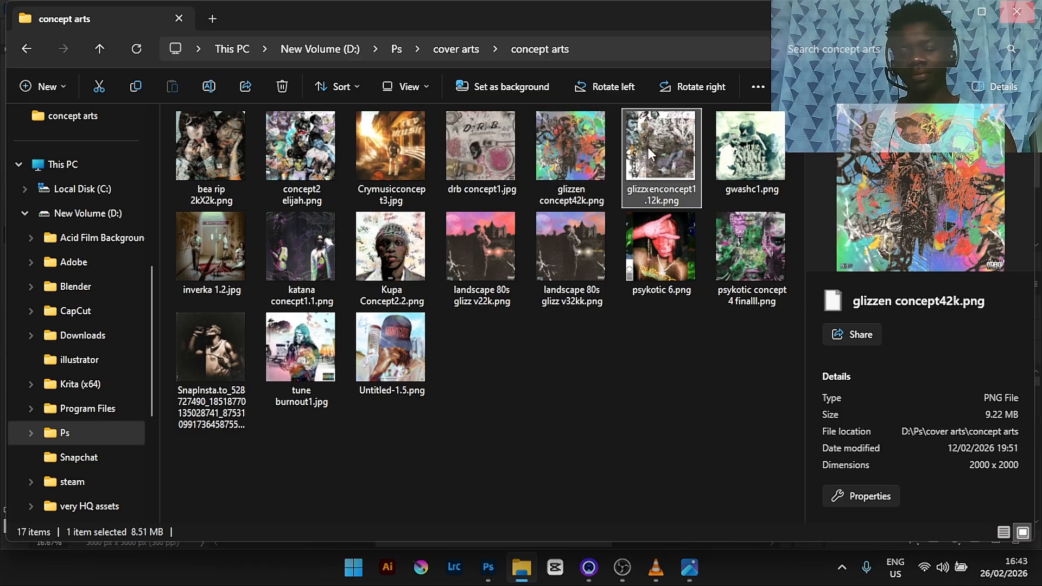
- Open glizzenconcept1.12k.png in the image viewer to examine it, then close it
double_click(648, 147)
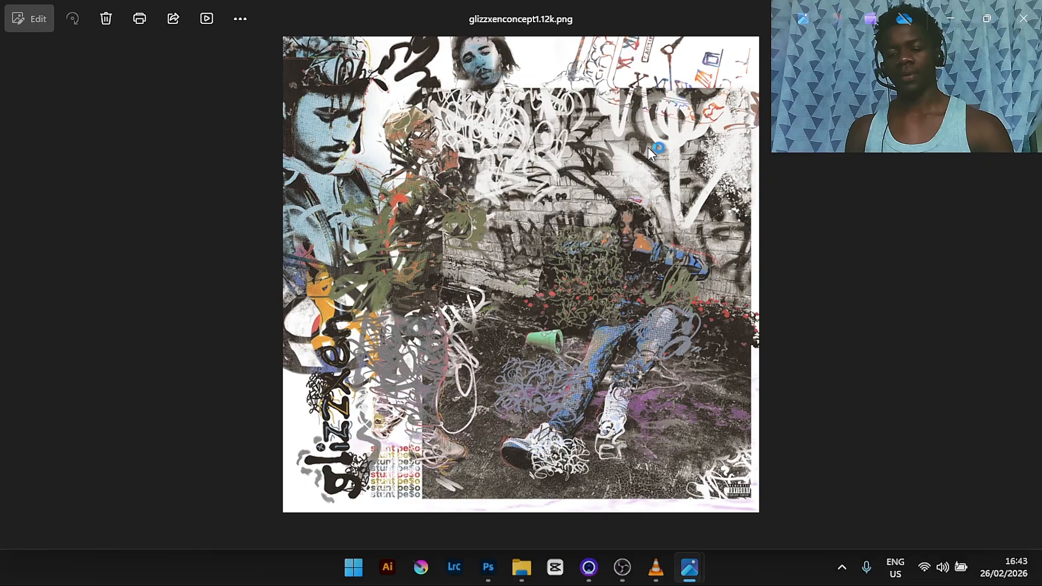
double_click(431, 231)
double_click(763, 310)
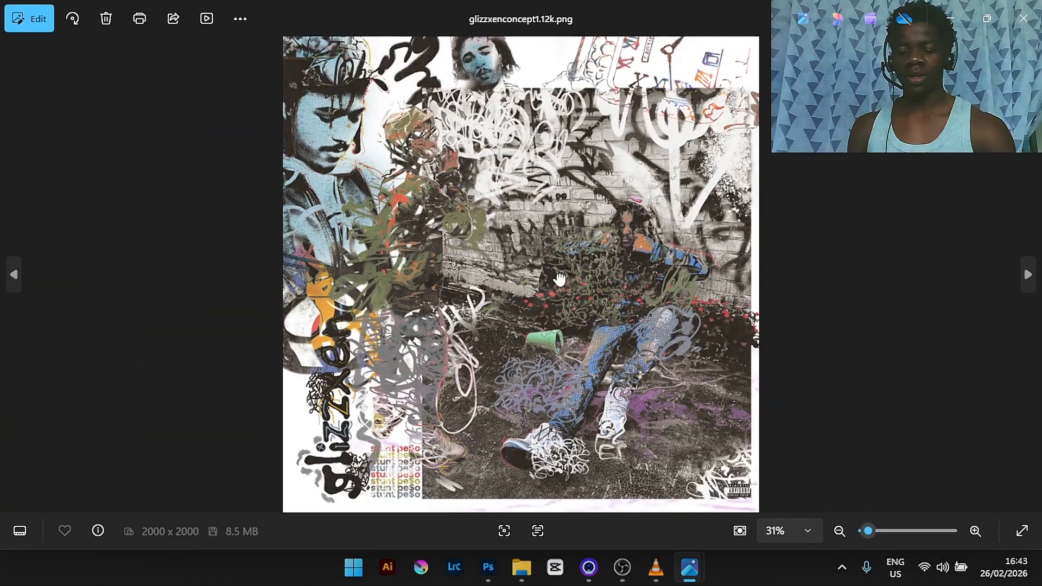
left_click(1018, 15)
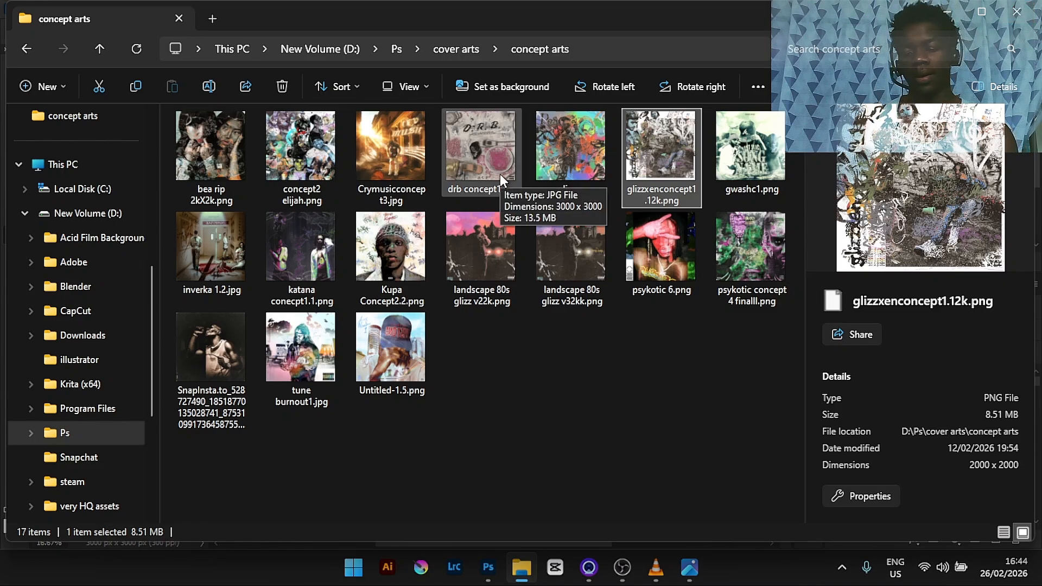
- Preview psykotic concept 4 finalll.png and gwashc1.png in the details pane, then minimize File Explorer to return to Photoshop
left_click(747, 252)
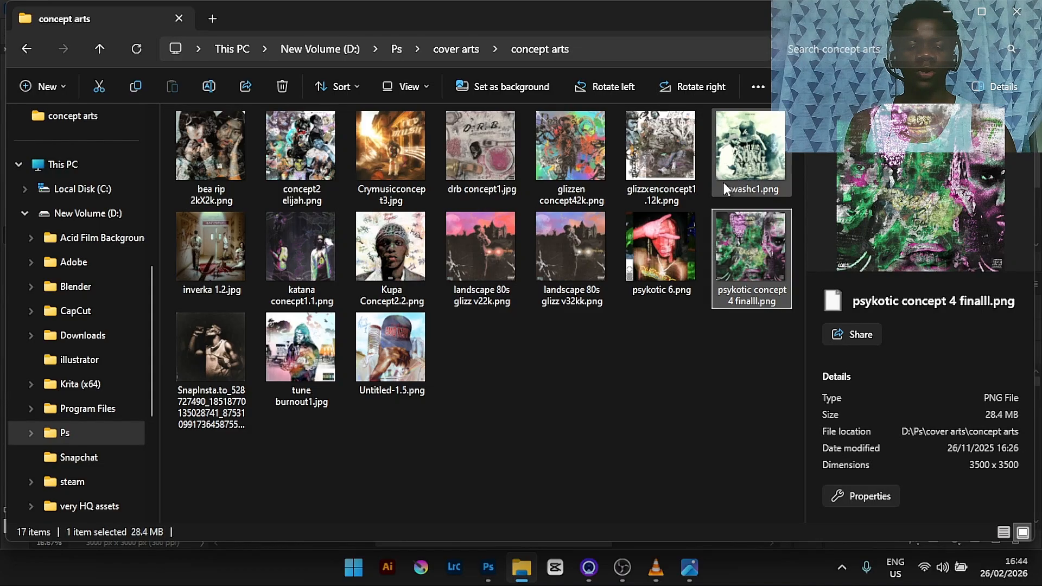
left_click(753, 188)
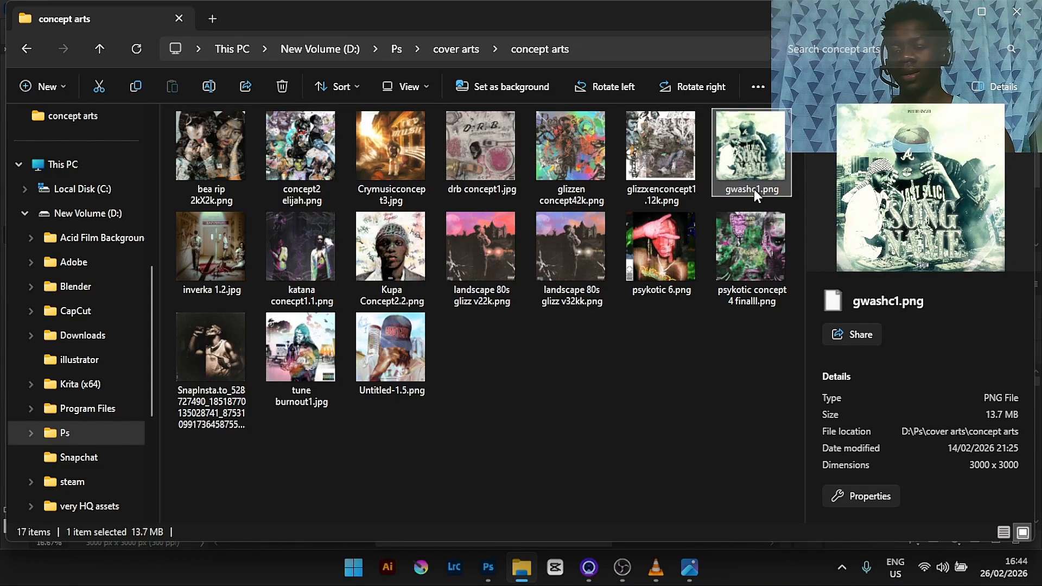
left_click(943, 21)
left_click(944, 21)
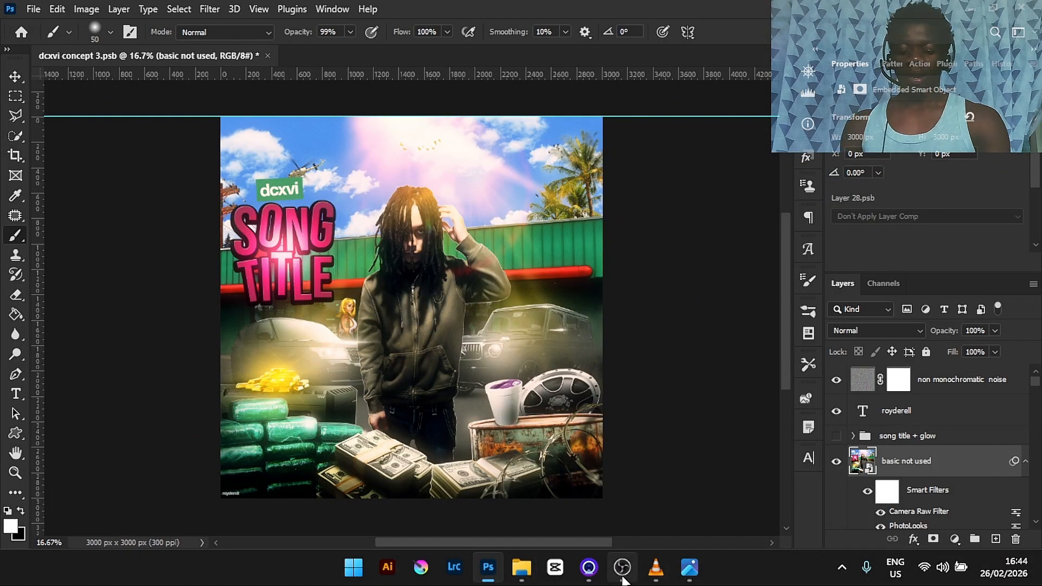
mouse_move(619, 576)
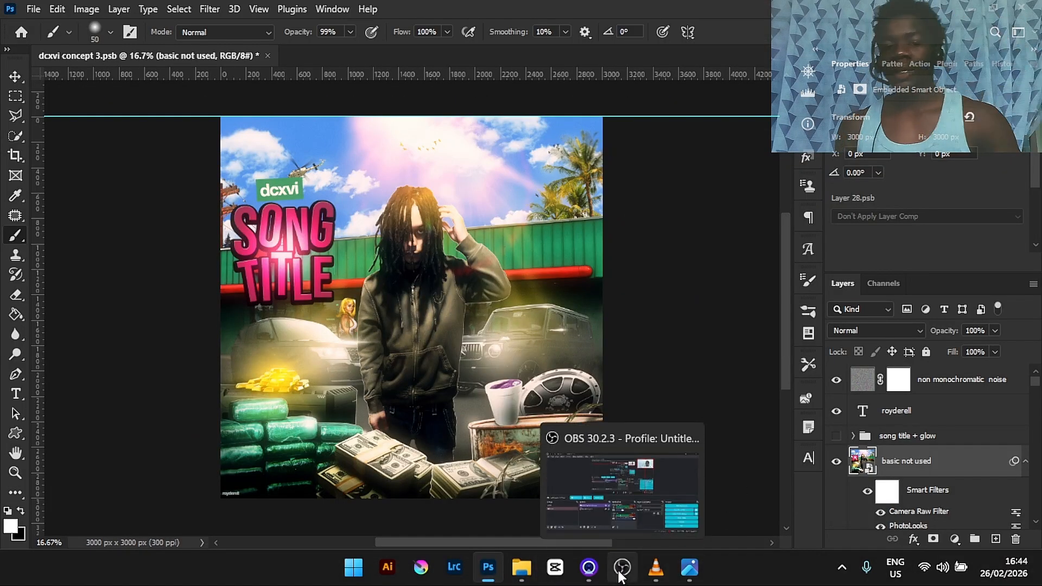